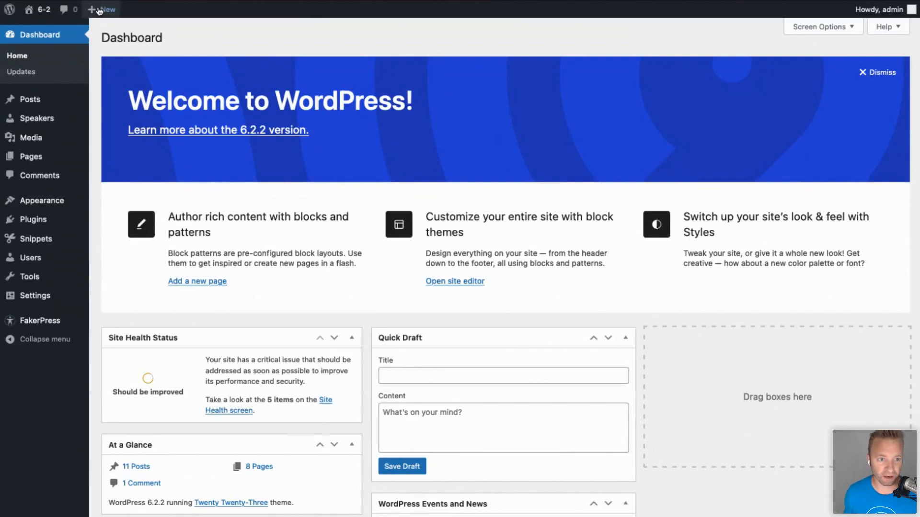
Browse the live site's front page, then return to the admin dashboard.
left_click(37, 14)
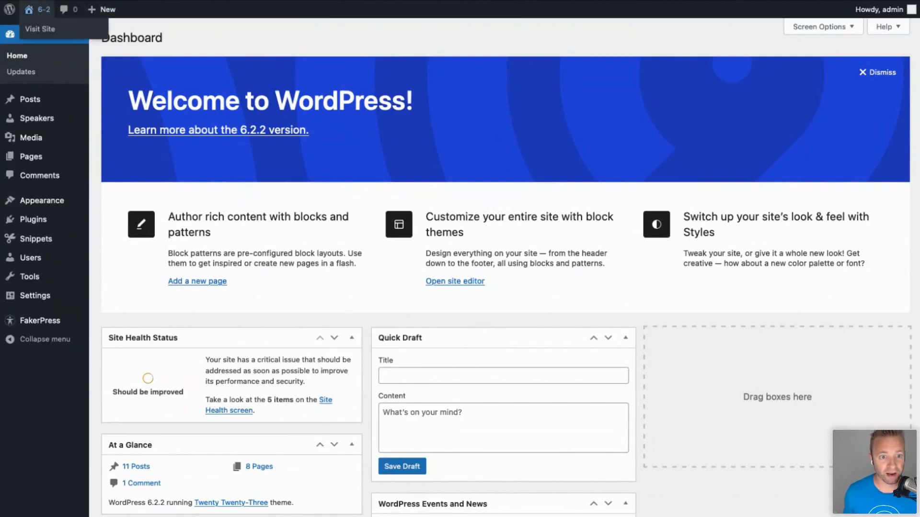
scroll(318, 153, "down", 7)
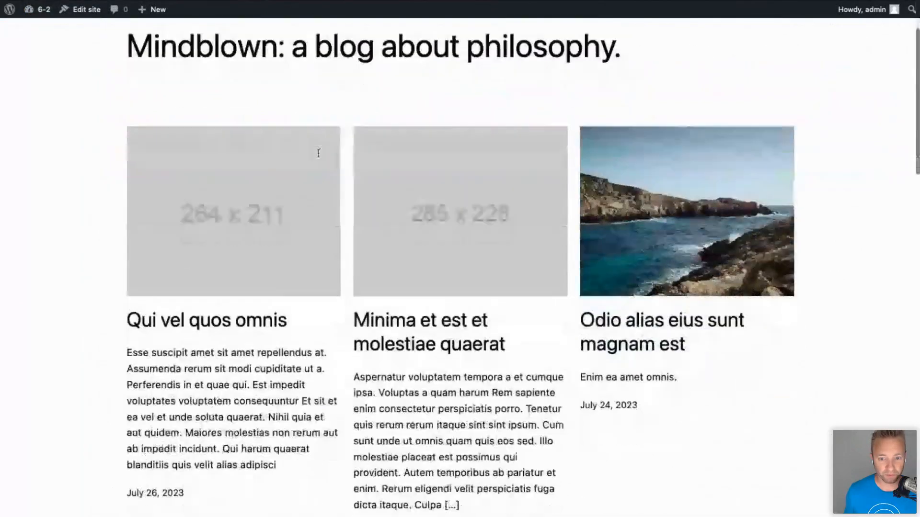
scroll(318, 152, "down", 10)
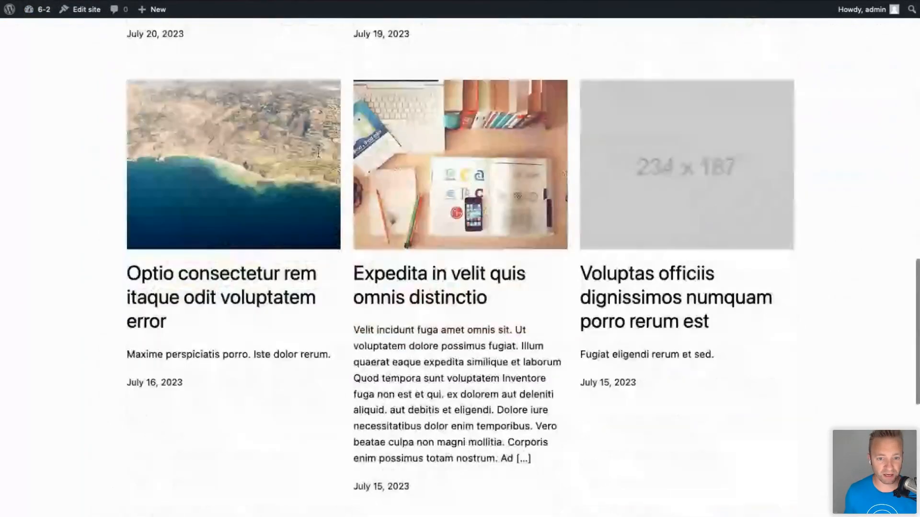
scroll(319, 152, "up", 4)
scroll(319, 158, "up", 8)
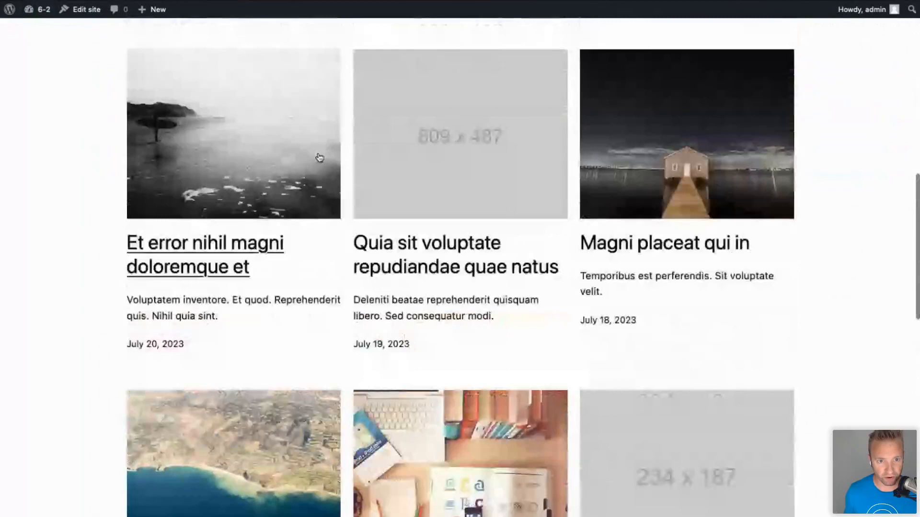
scroll(320, 158, "up", 5)
scroll(319, 152, "down", 15)
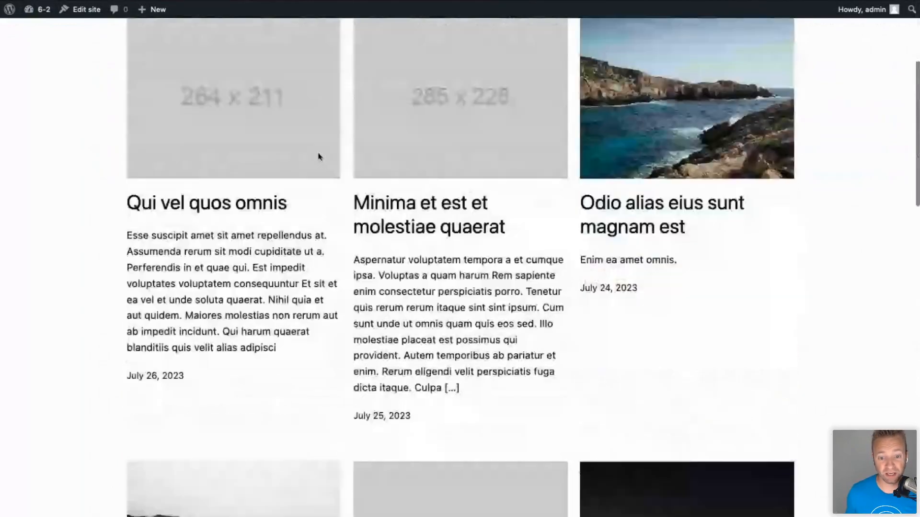
scroll(319, 159, "down", 6)
scroll(319, 154, "up", 12)
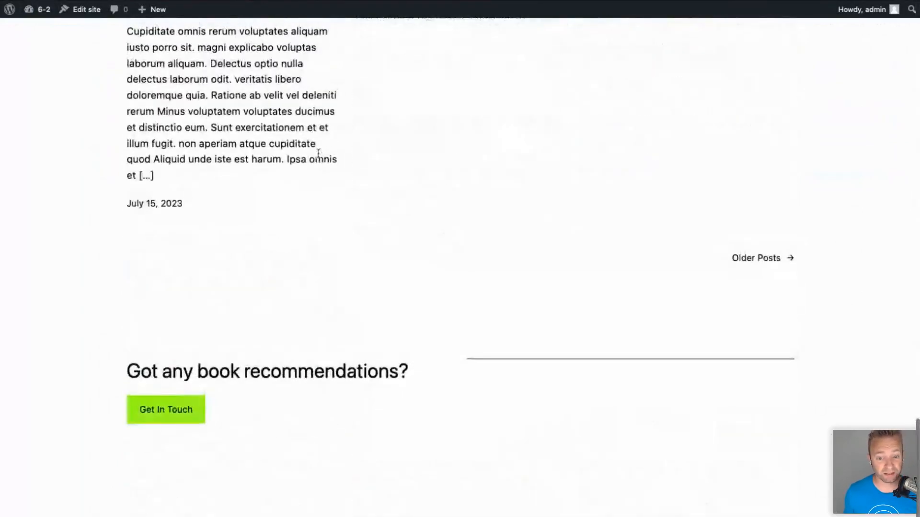
scroll(318, 153, "up", 7)
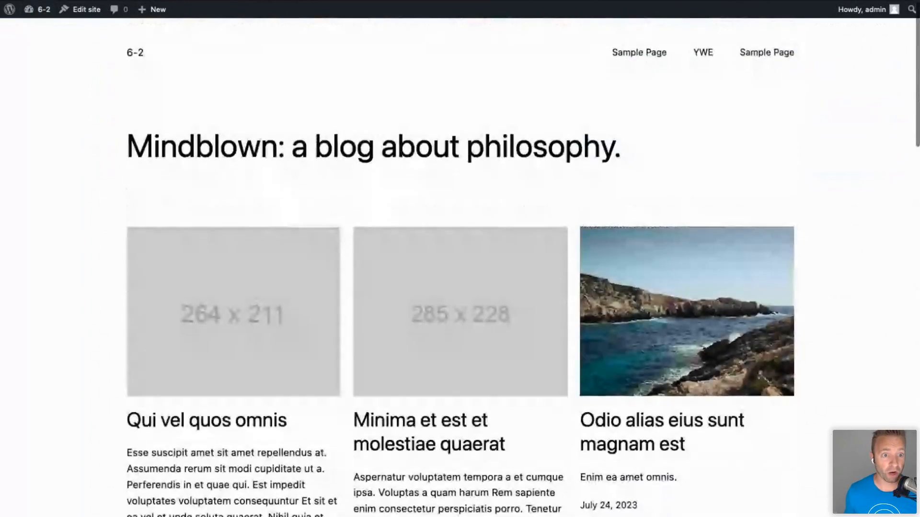
left_click(43, 9)
From Themes, enter the Site Editor, look through Templates and Template Parts, and edit Home.
mouse_move(56, 204)
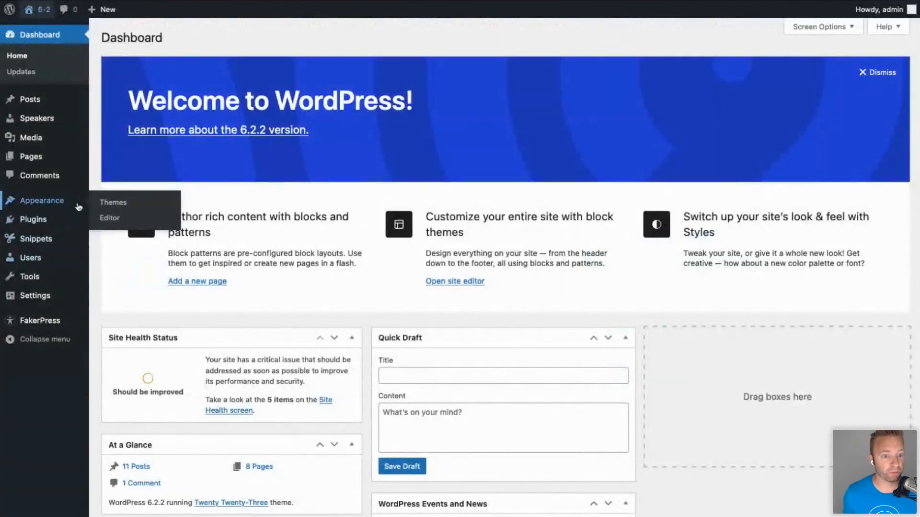
left_click(107, 204)
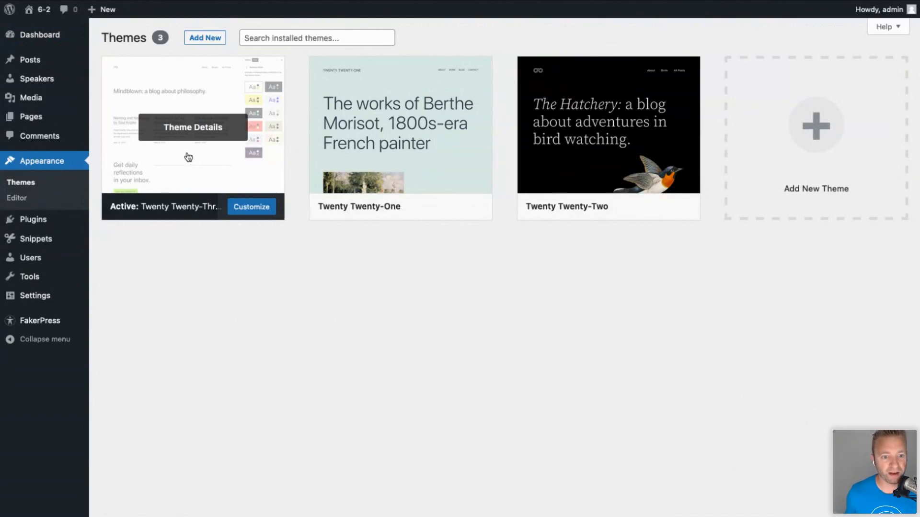
left_click(25, 200)
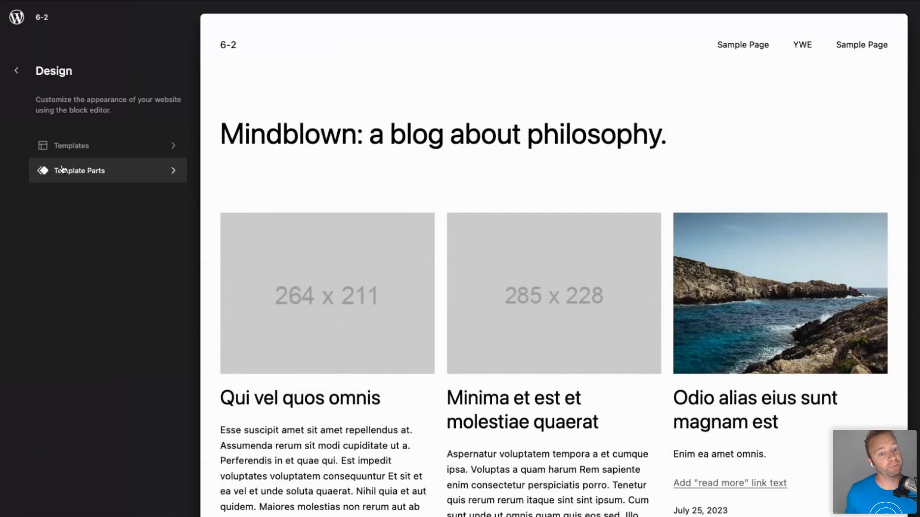
left_click(62, 147)
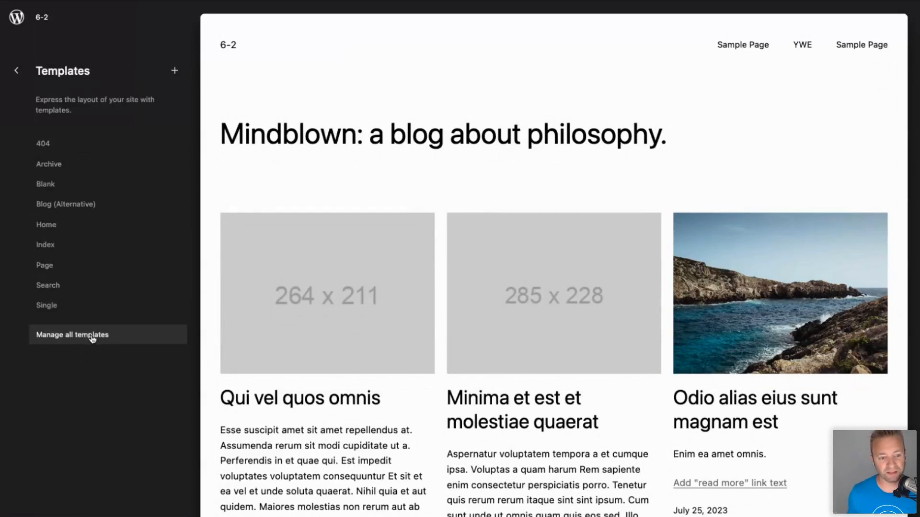
left_click(16, 71)
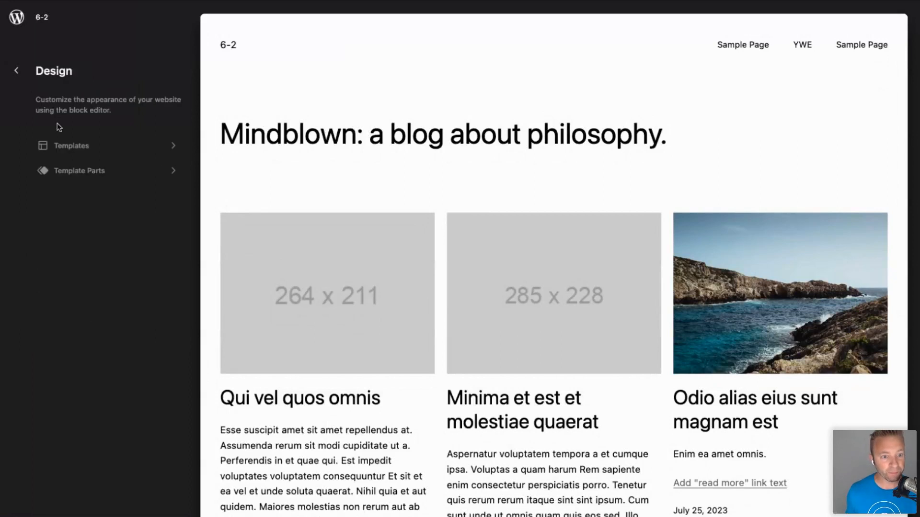
left_click(82, 171)
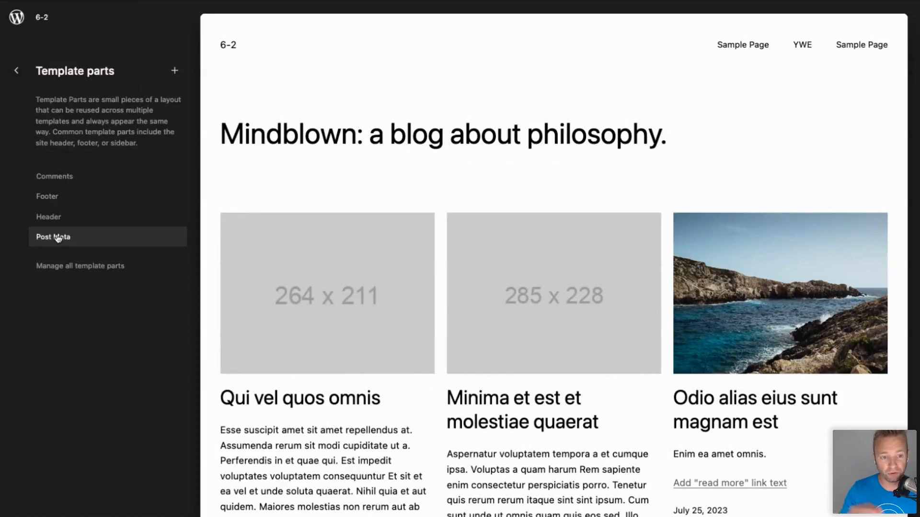
left_click(17, 70)
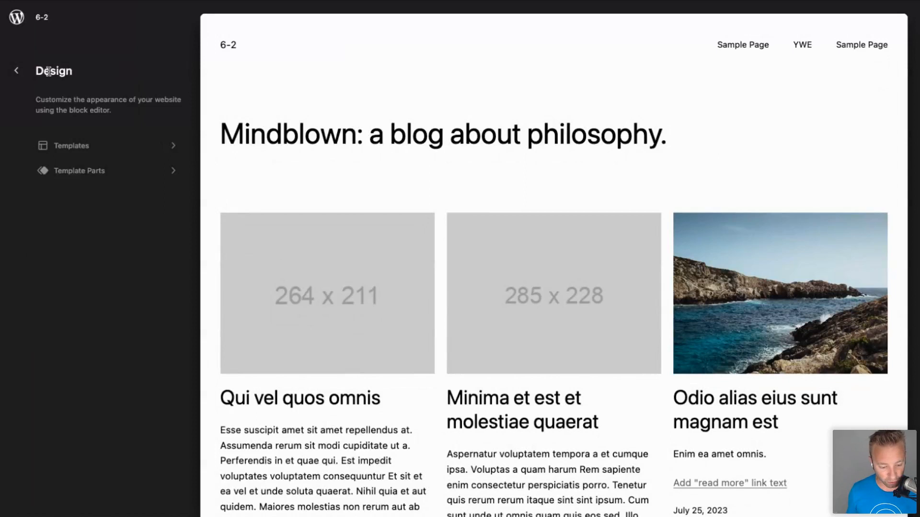
left_click(292, 101)
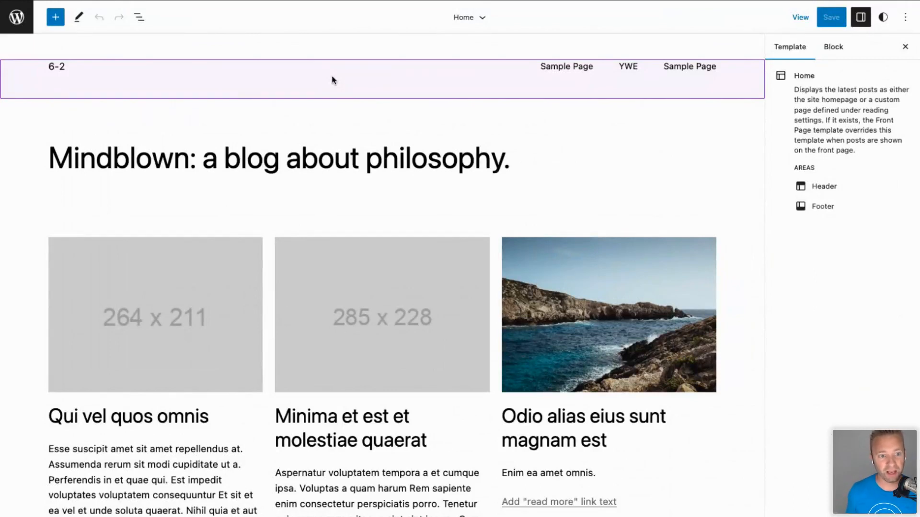
Insert the 'Centered header with logo' pattern below the Home template's Header.
left_click(481, 19)
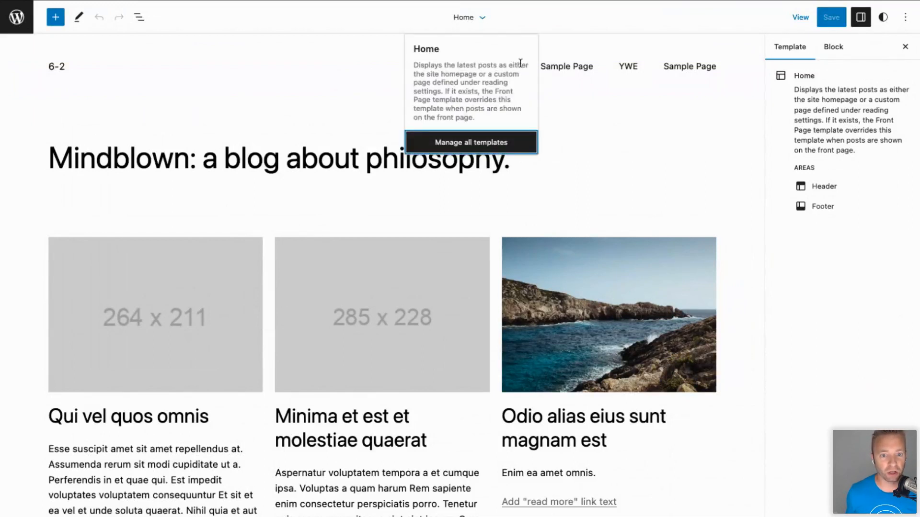
left_click(492, 22)
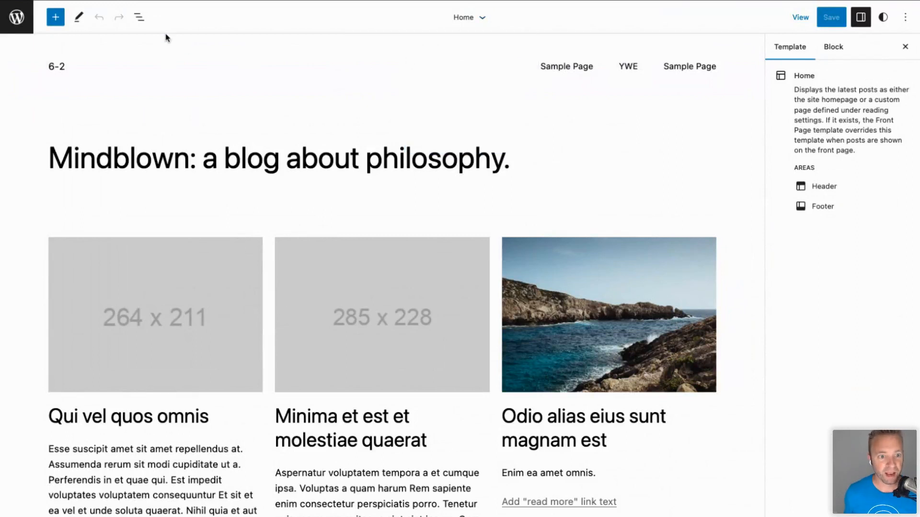
left_click(164, 71)
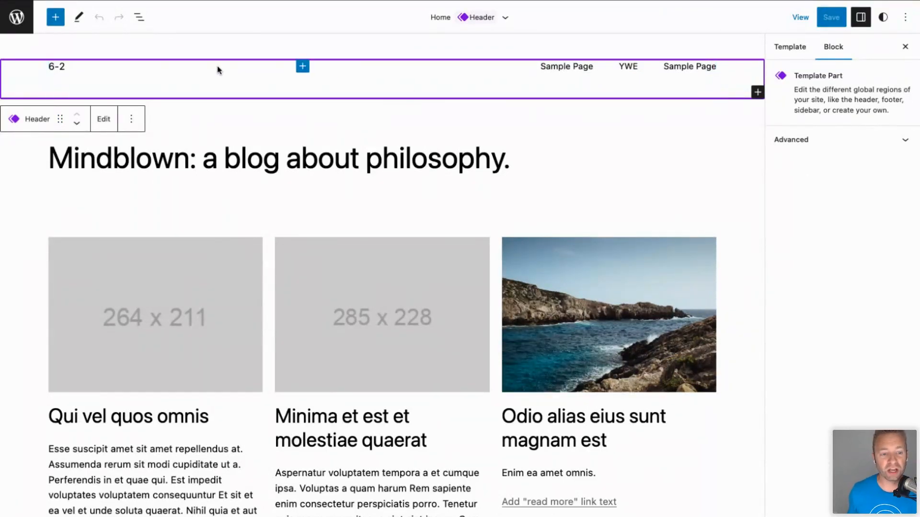
left_click(56, 19)
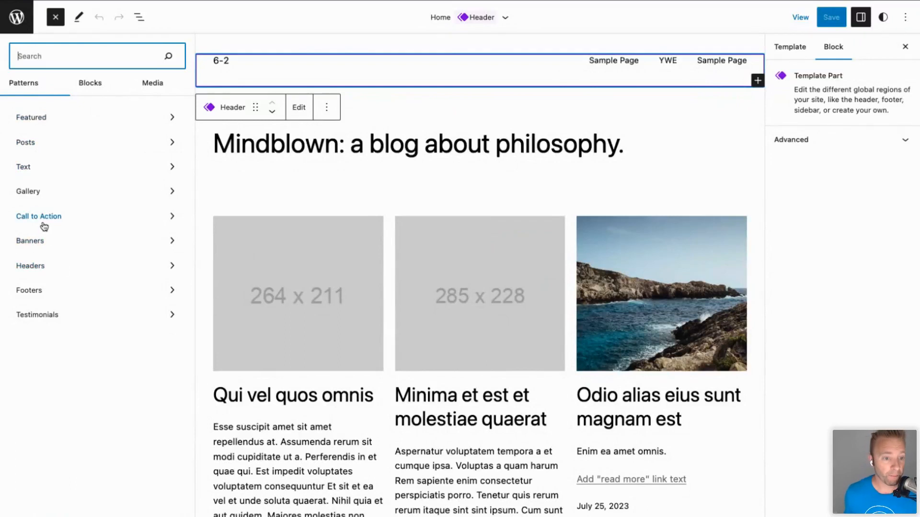
left_click(33, 267)
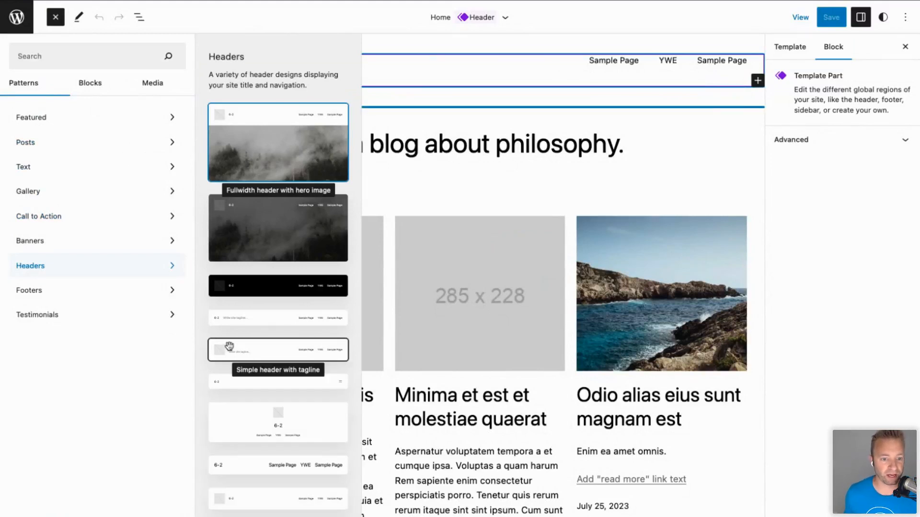
left_click(270, 422)
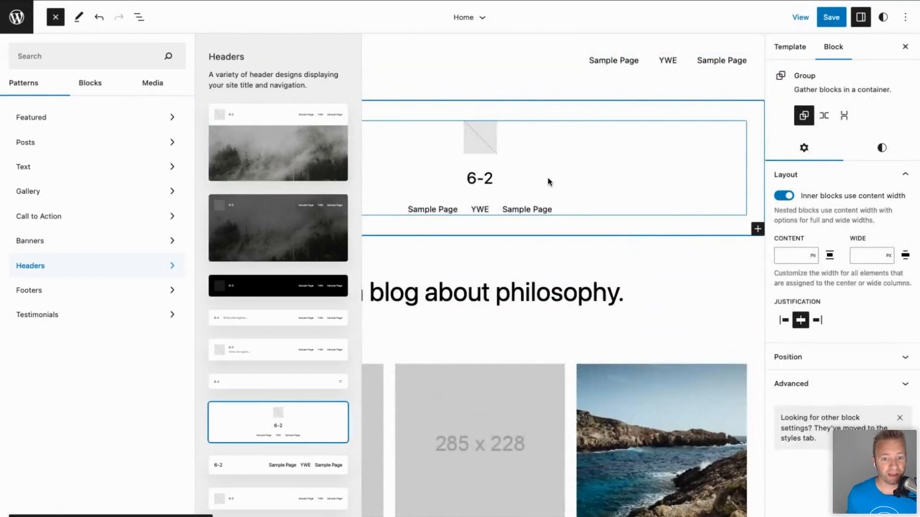
left_click(549, 182)
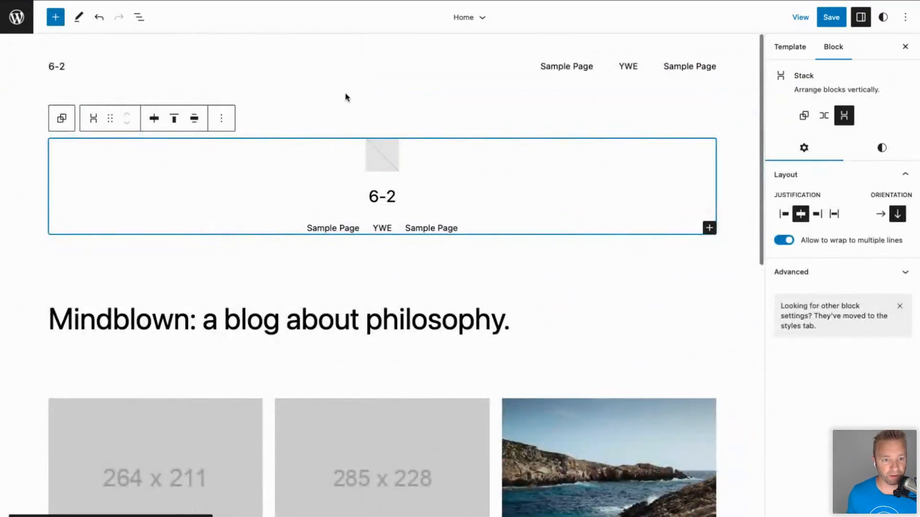
Inspect the header's row, navigation, site title and outer group, then go to Manage all templates.
left_click(341, 76)
left_click(143, 77)
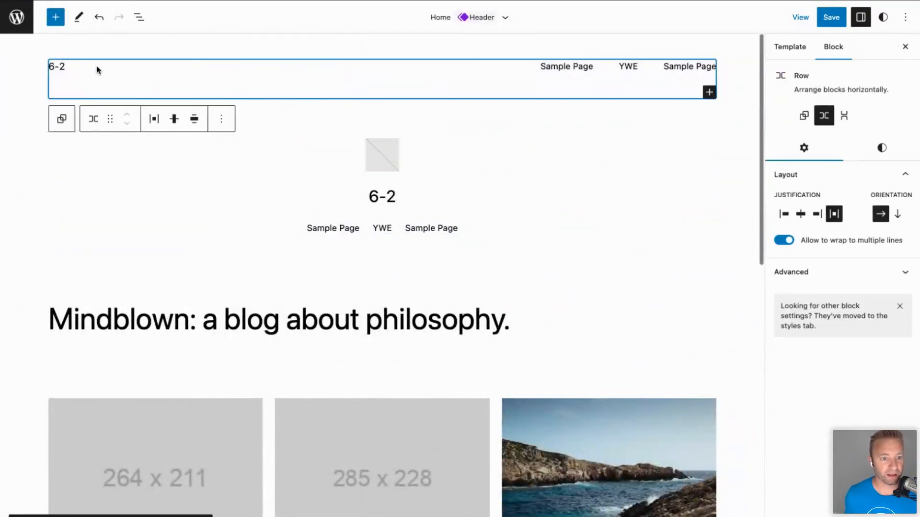
left_click(89, 70)
left_click(57, 68)
left_click(36, 73)
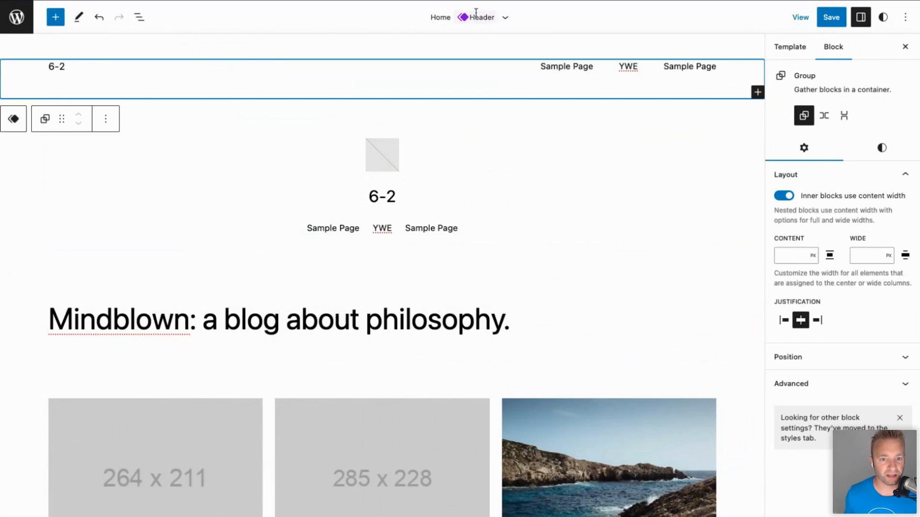
left_click(505, 18)
left_click(481, 143)
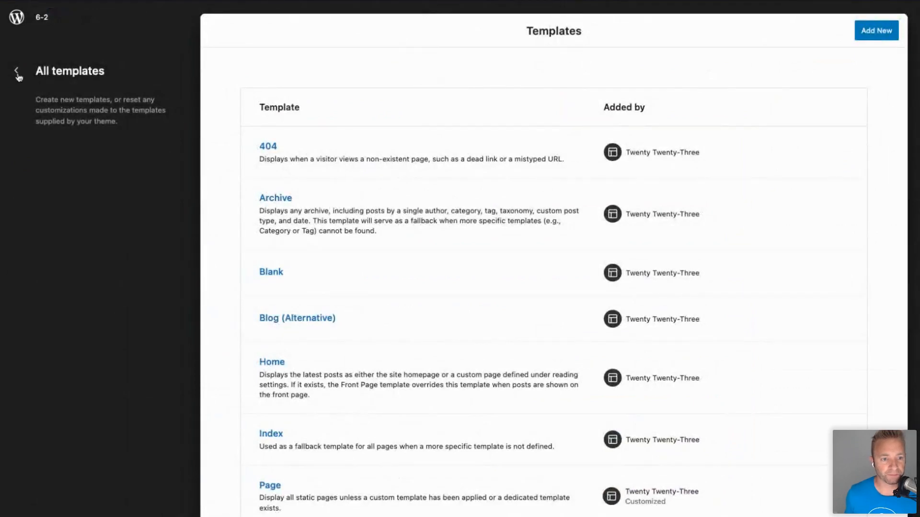
Go from Templates to Template Parts and start editing the Header part.
left_click(17, 72)
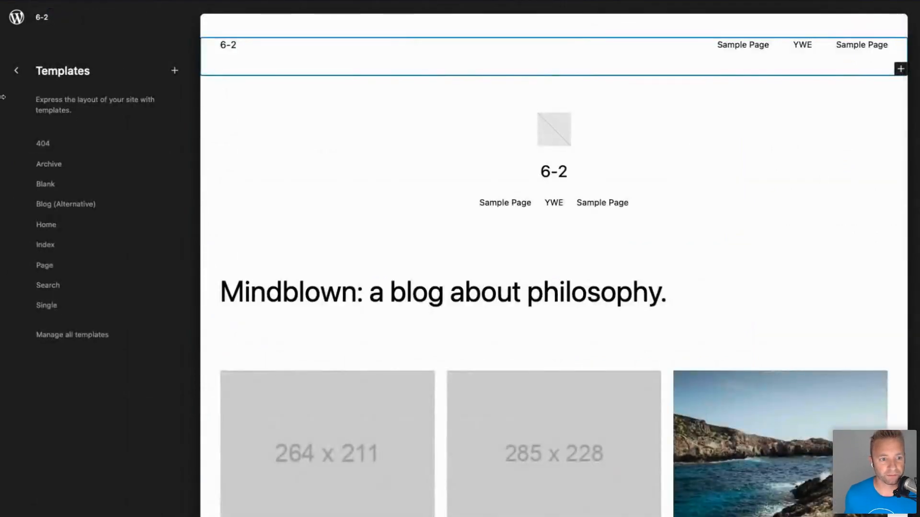
left_click(13, 72)
left_click(93, 171)
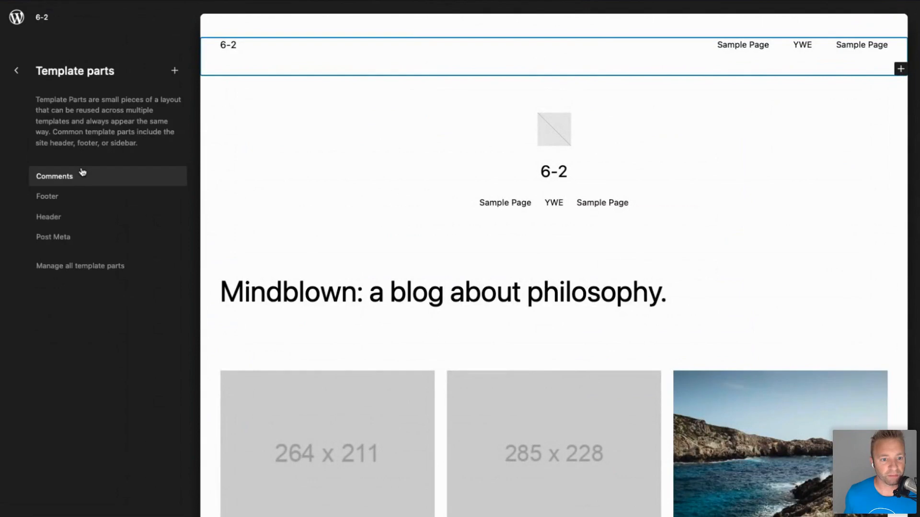
left_click(62, 216)
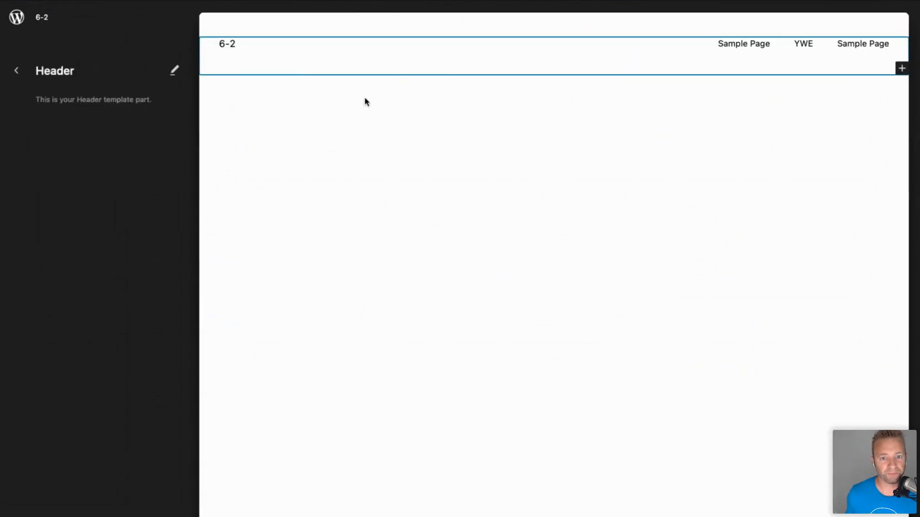
left_click(406, 57)
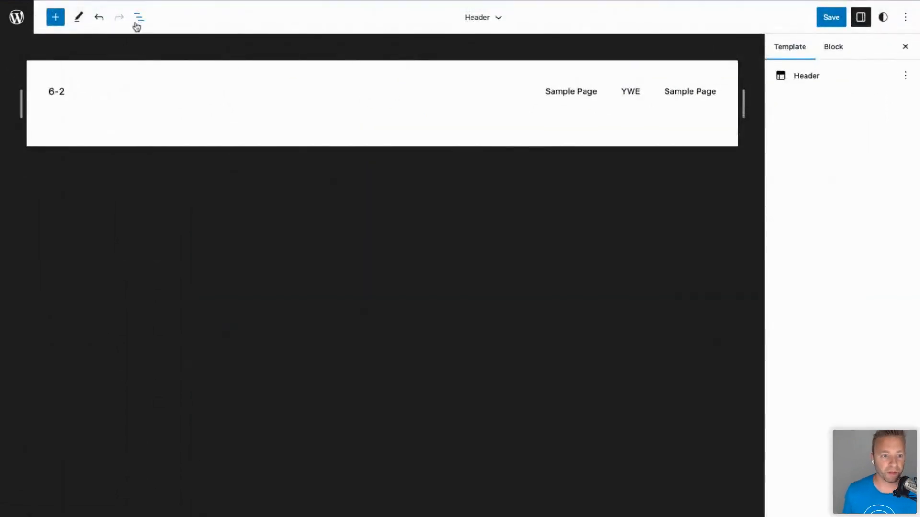
Insert the centred logo-and-title pattern from Patterns > Headers into the Header part.
left_click(55, 17)
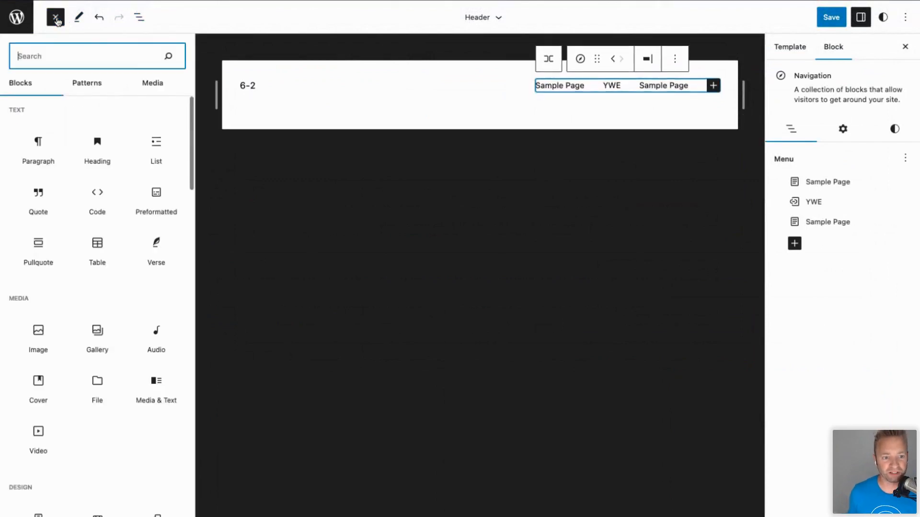
left_click(86, 83)
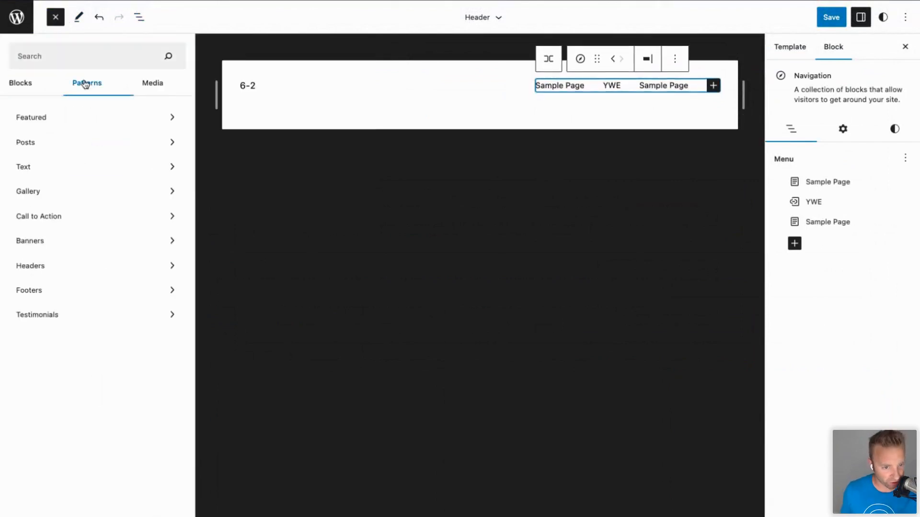
left_click(40, 266)
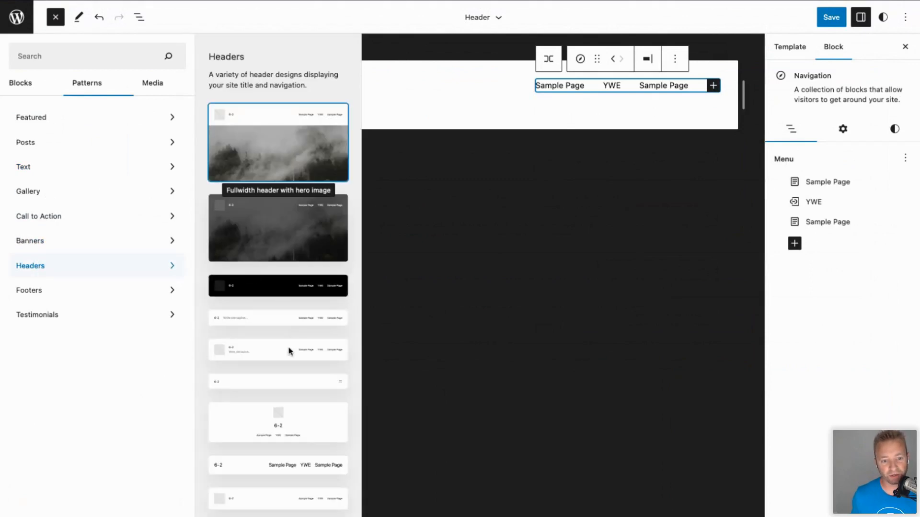
left_click(283, 422)
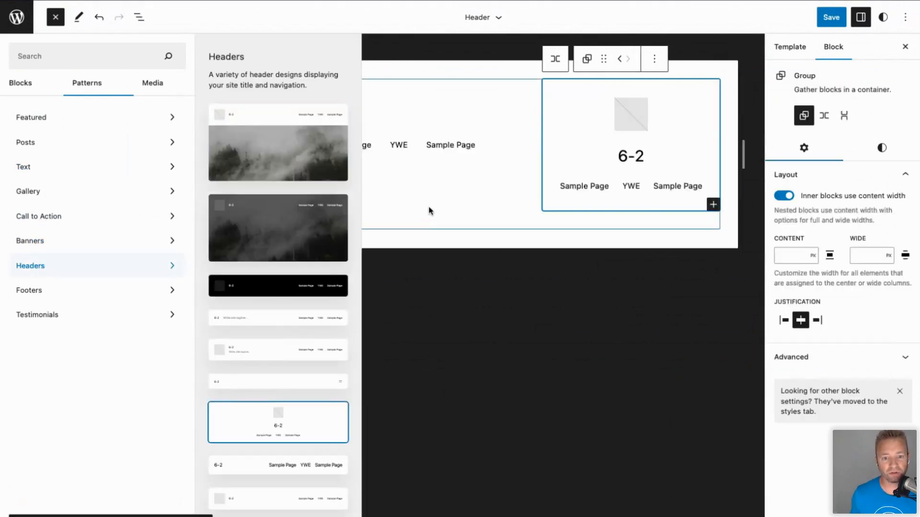
left_click(428, 206)
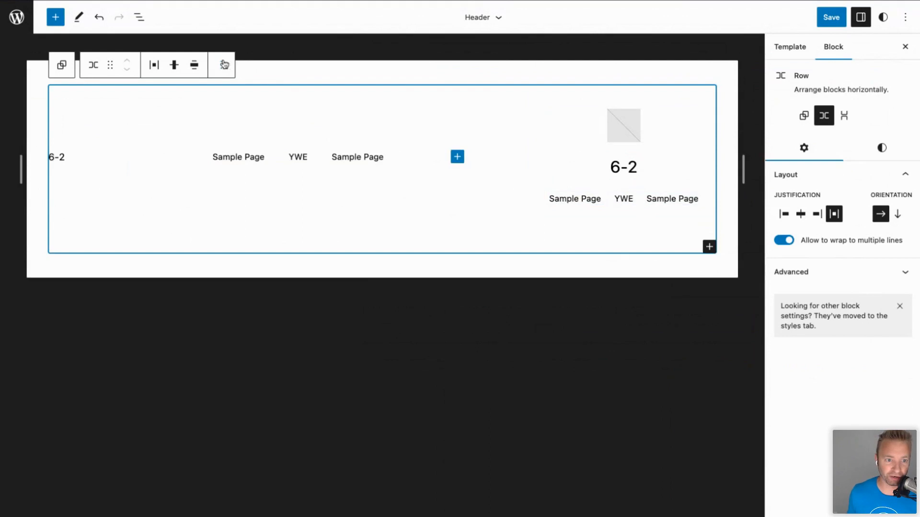
In List View, move the centred header group above the old row, remove that row, and save.
left_click(141, 22)
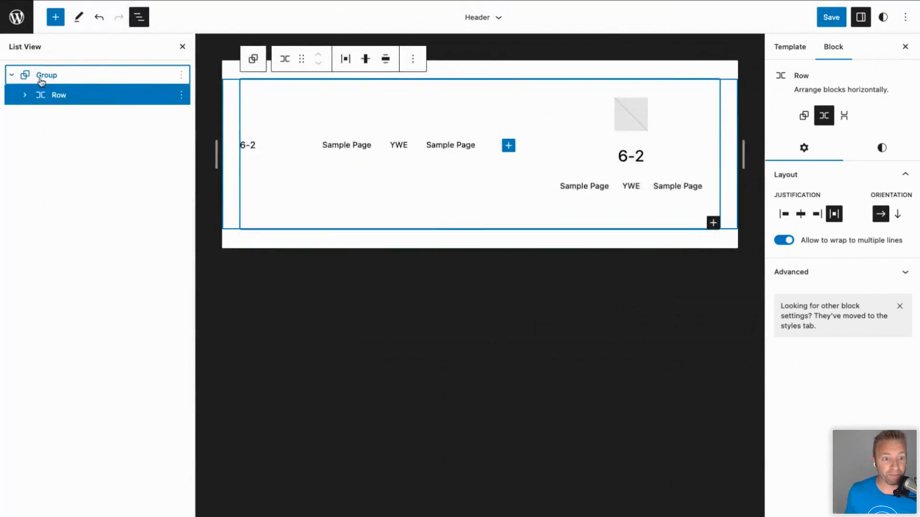
left_click(25, 95)
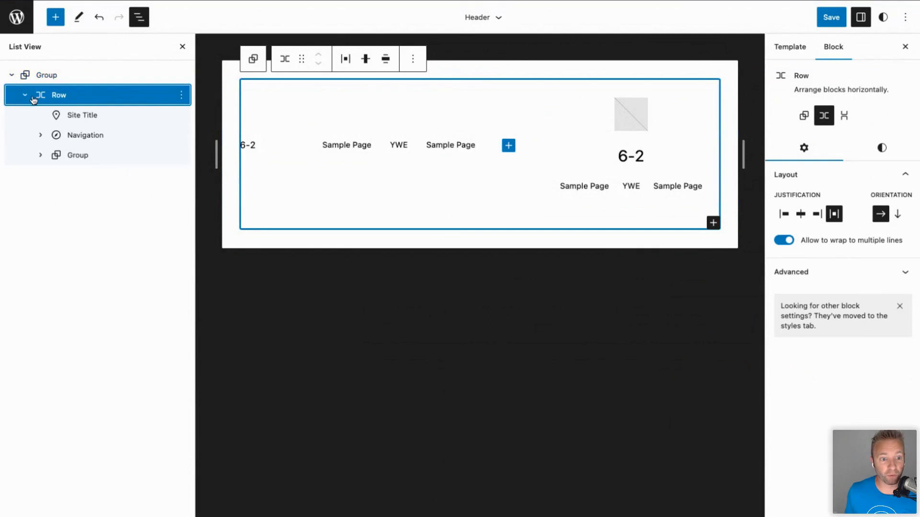
left_click(42, 156)
left_click_drag(74, 157, 46, 68)
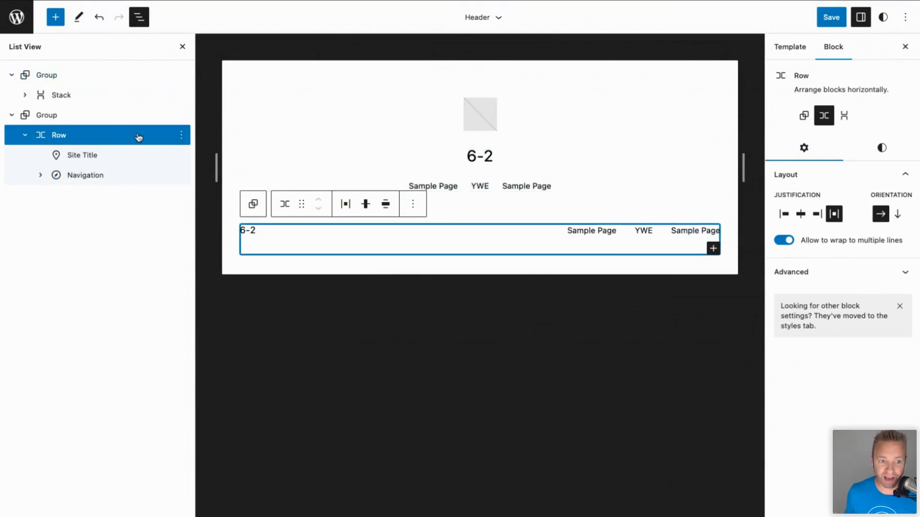
left_click(180, 116)
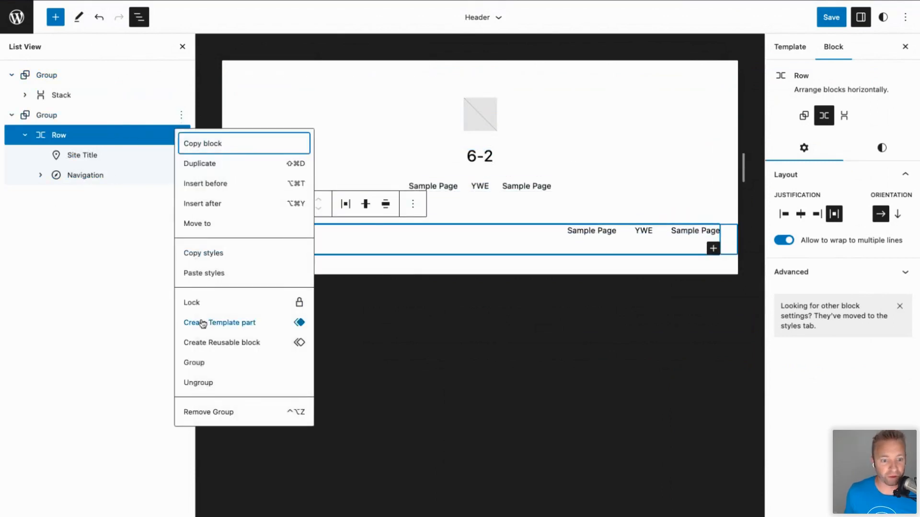
left_click(205, 411)
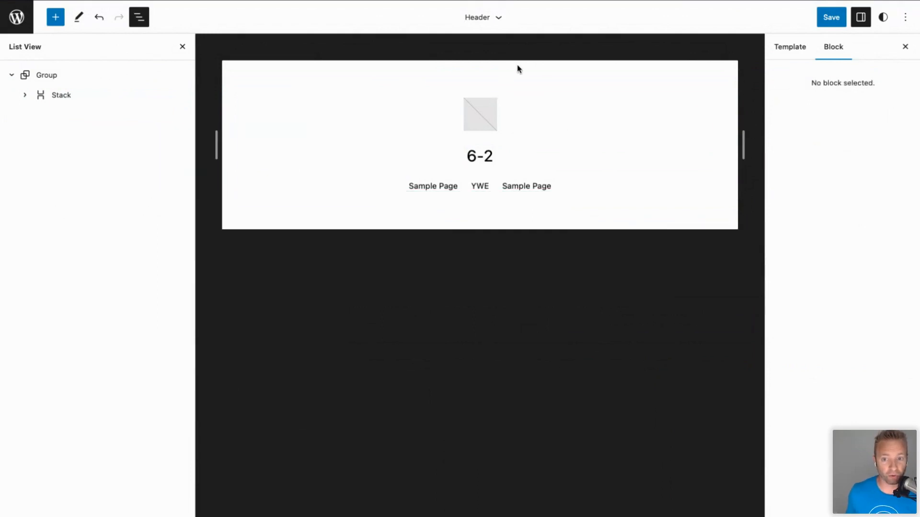
left_click(832, 19)
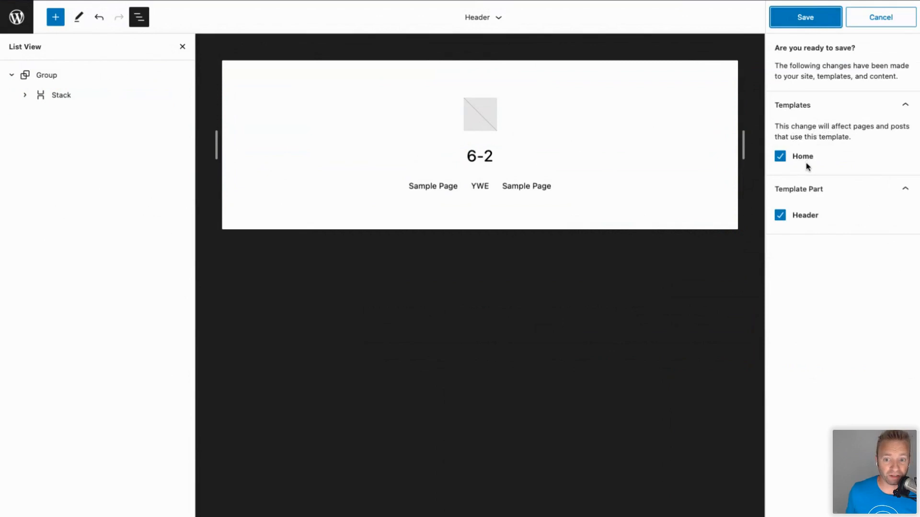
Confirm saving Home and Header, check the homepage, then reopen Home from Templates.
left_click(805, 19)
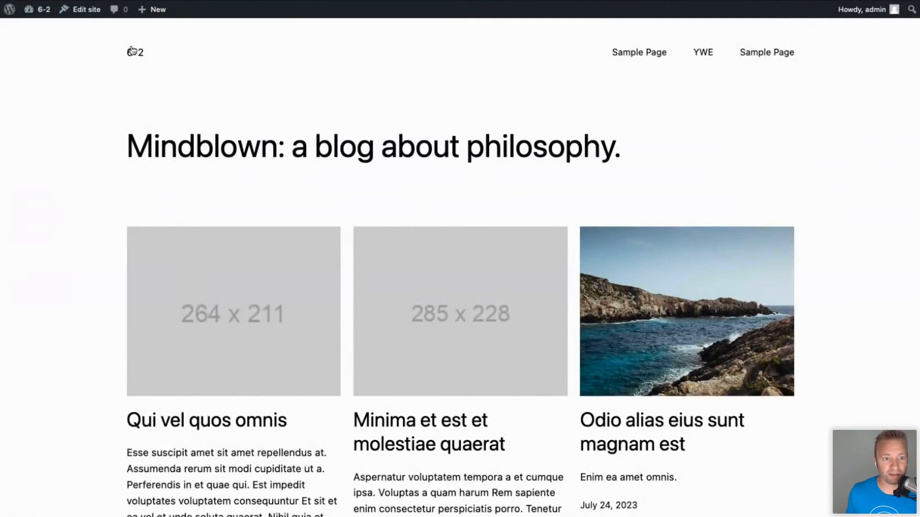
left_click(133, 51)
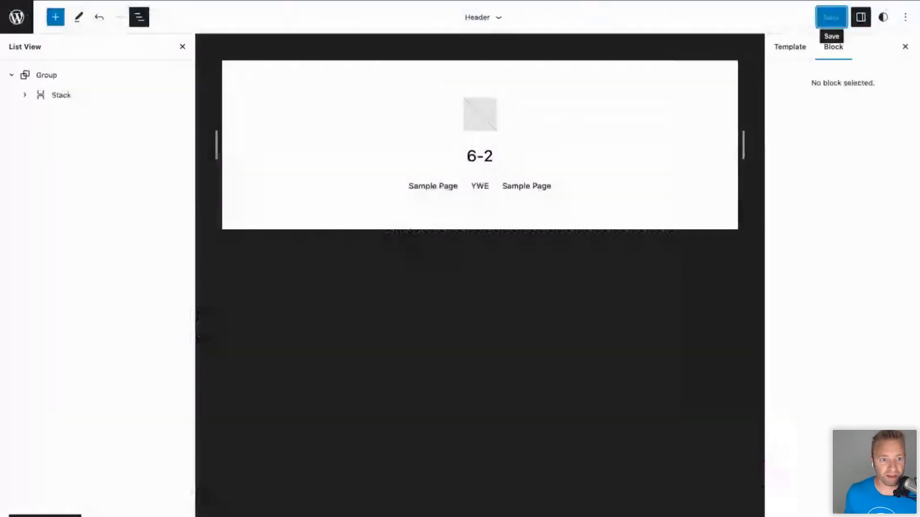
left_click(24, 29)
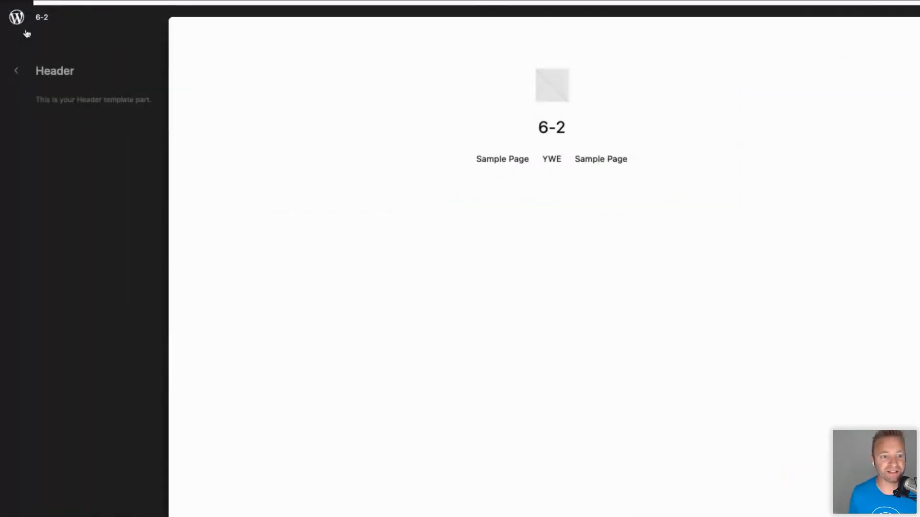
left_click(18, 71)
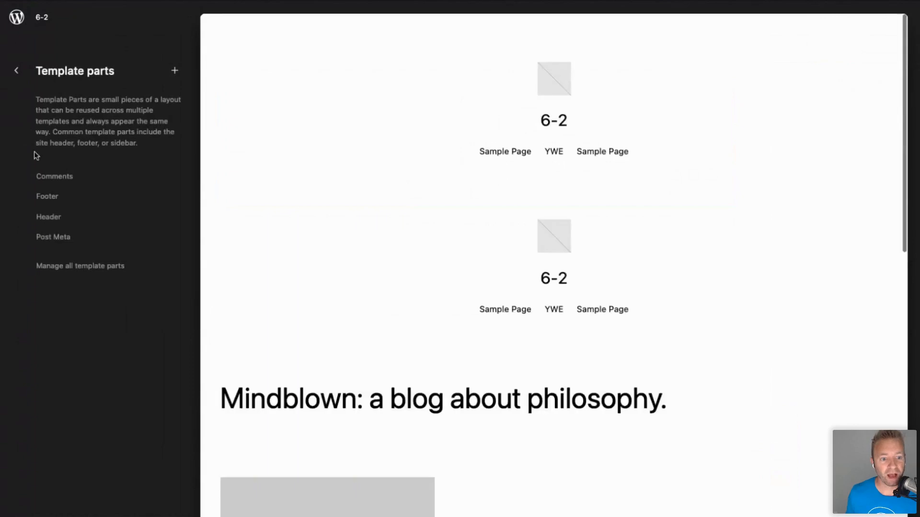
left_click(17, 72)
left_click(65, 146)
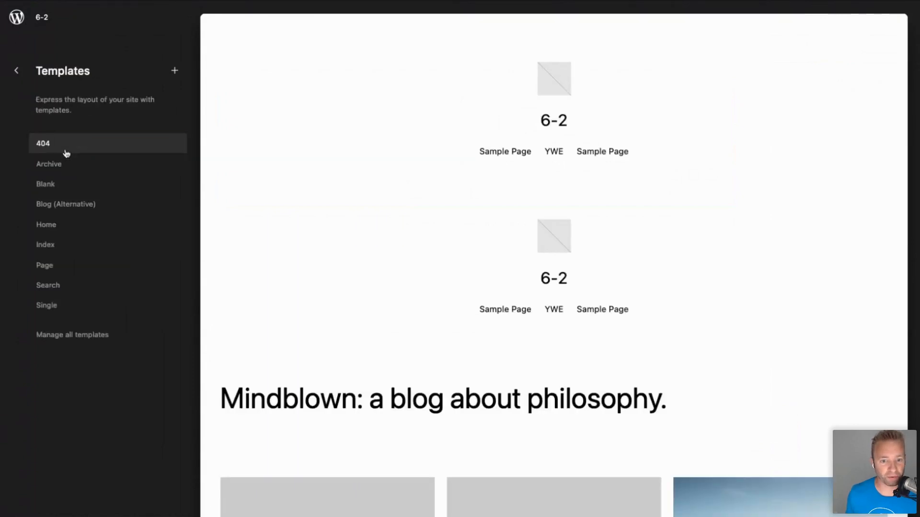
left_click(550, 146)
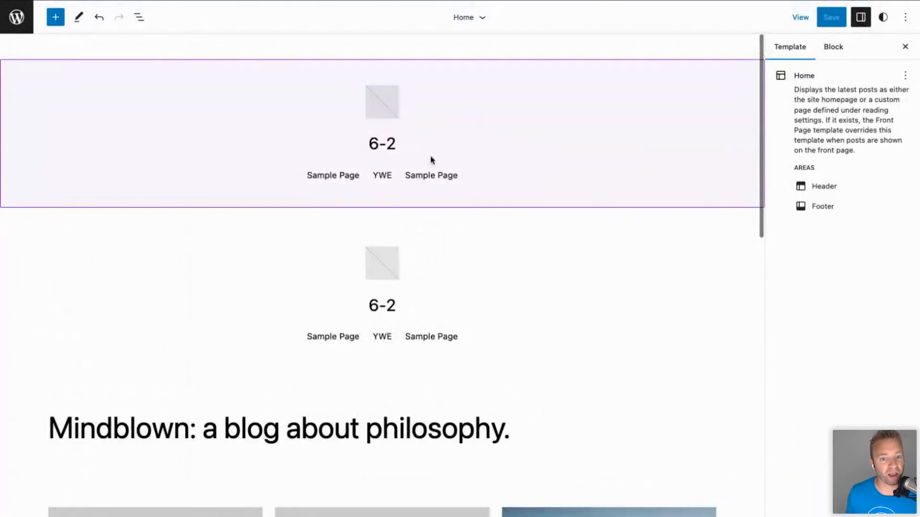
Select the duplicate header's parent group, remove it, and save the Home template.
left_click(427, 286)
left_click(221, 227)
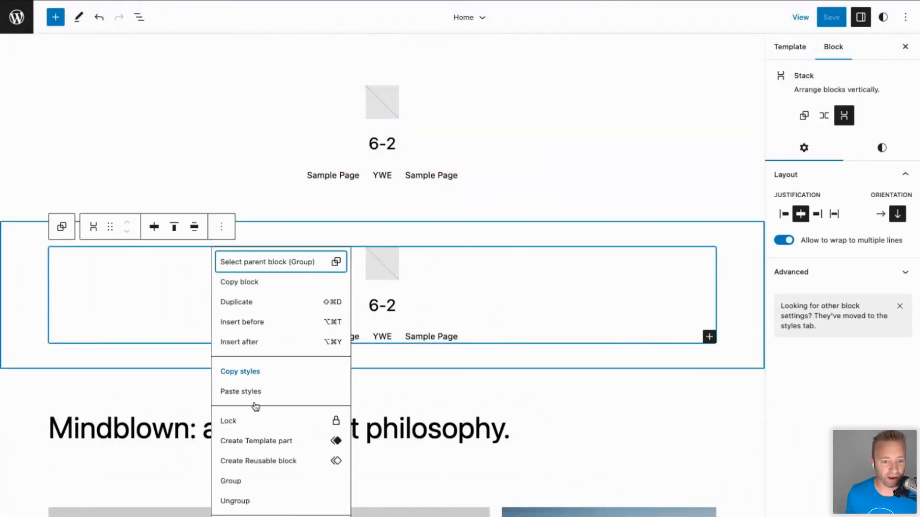
left_click(286, 262)
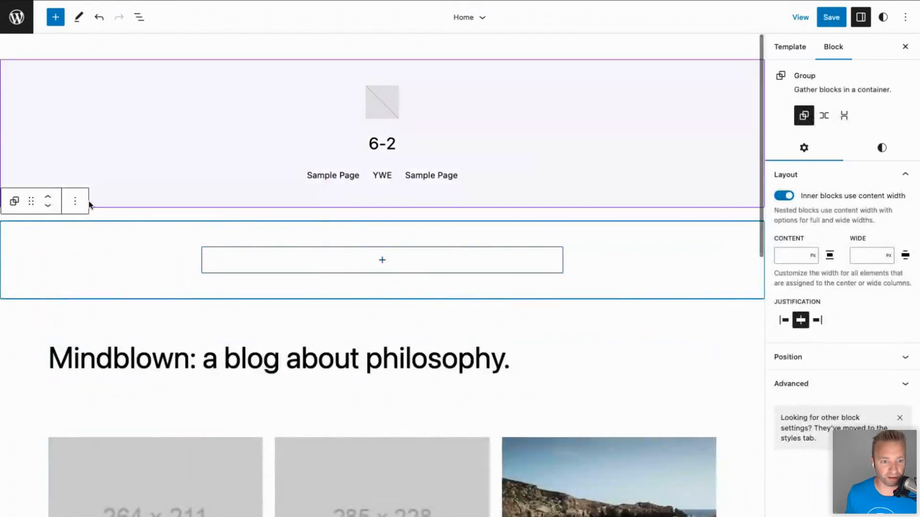
left_click(75, 202)
left_click(101, 486)
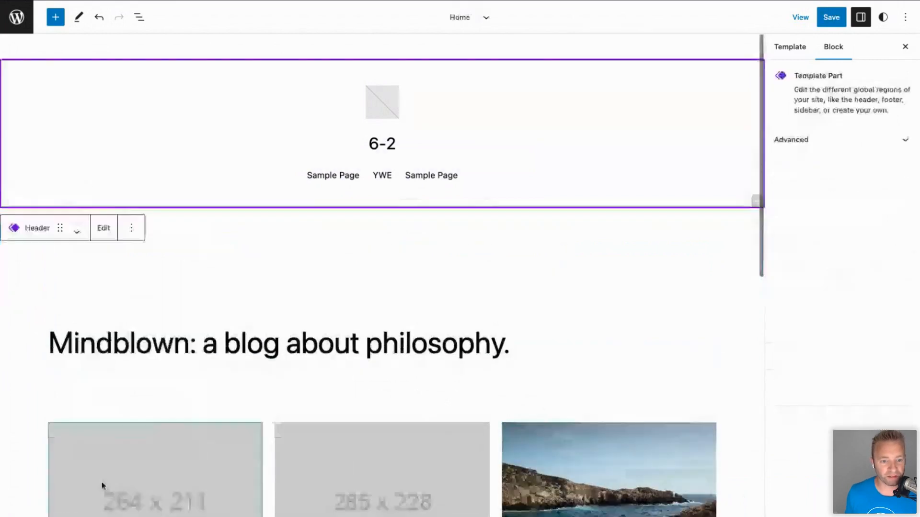
left_click(832, 17)
left_click(806, 17)
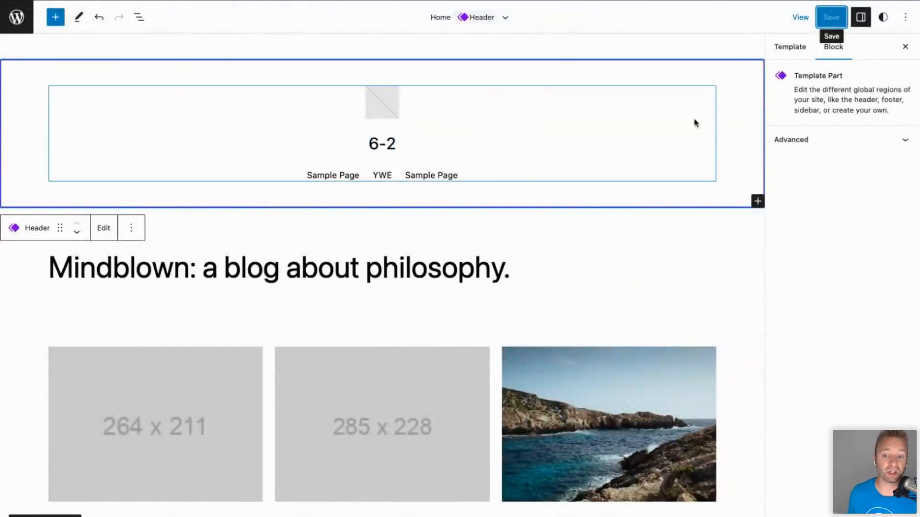
left_click(785, 55)
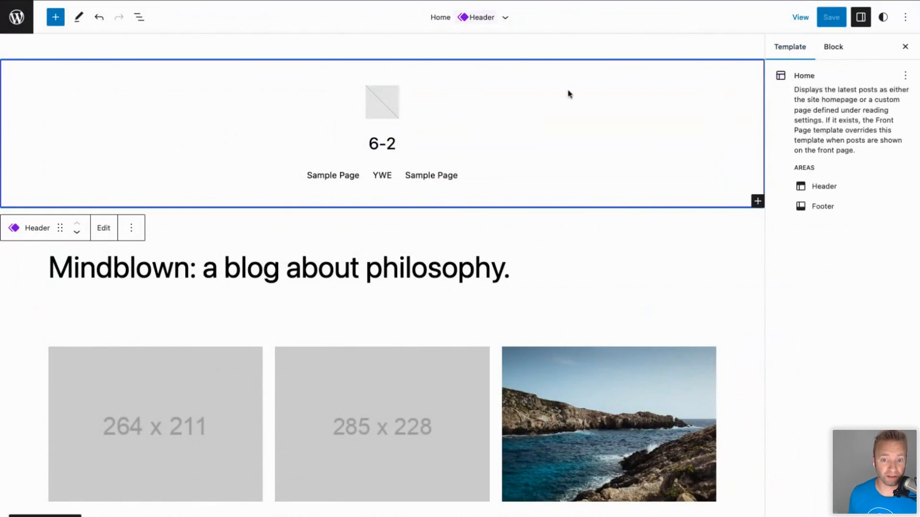
Select the header's inner group and set its Justification to left, then back to centre.
left_click(517, 105)
left_click(520, 71)
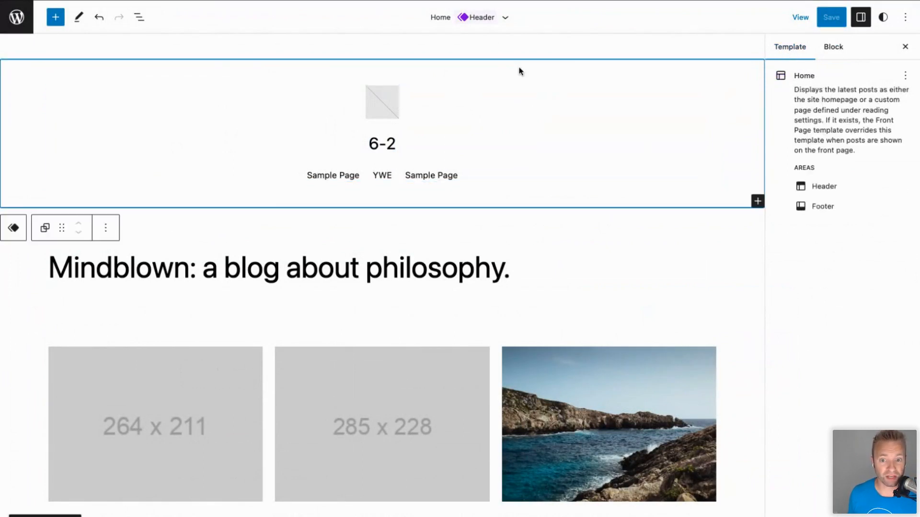
left_click(825, 56)
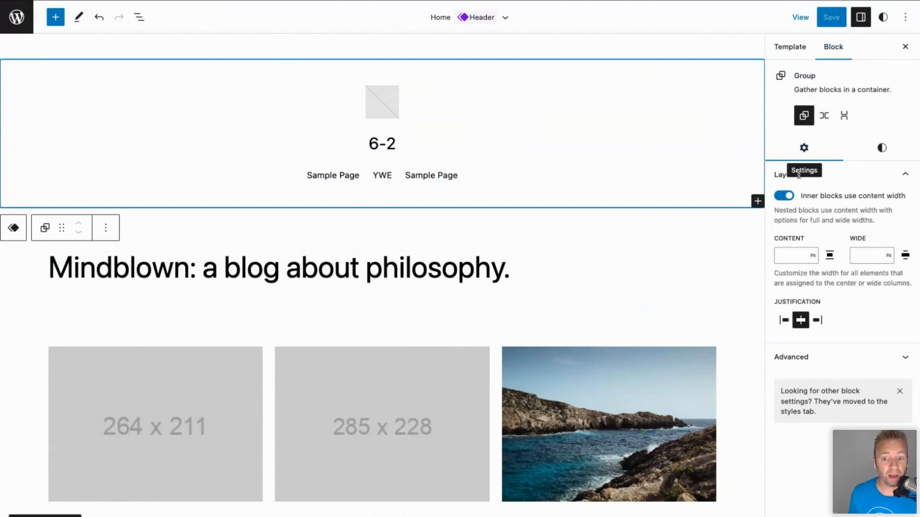
left_click(860, 18)
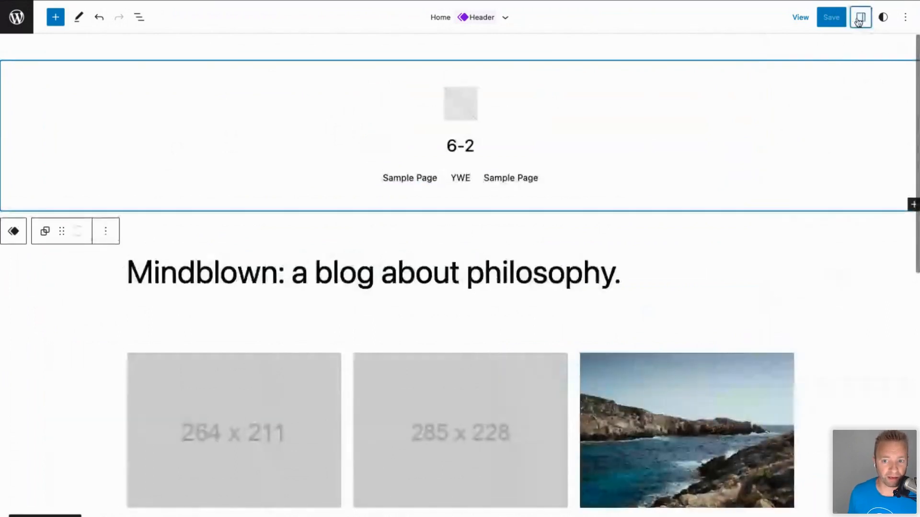
left_click(859, 19)
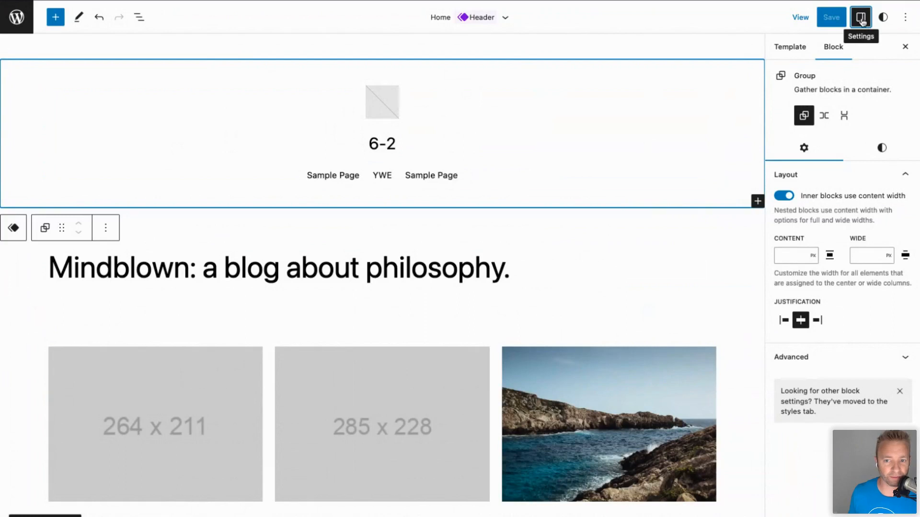
left_click(785, 320)
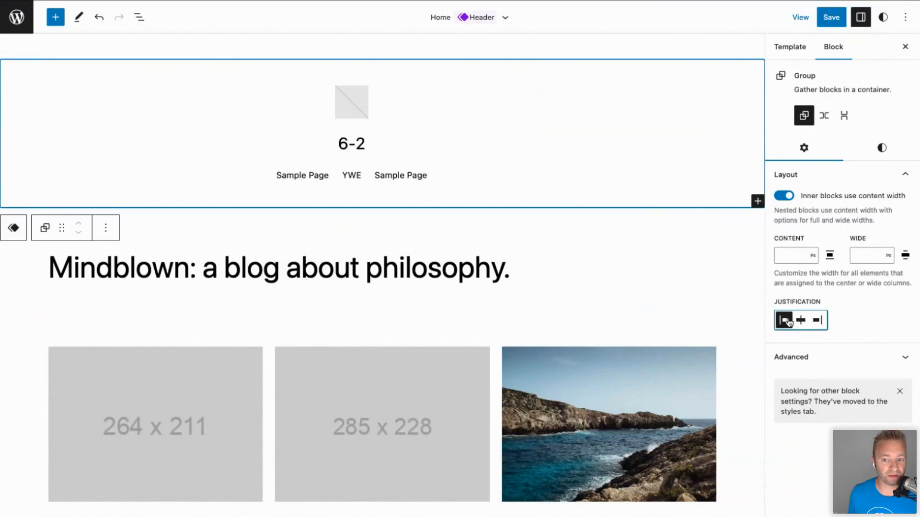
left_click(801, 320)
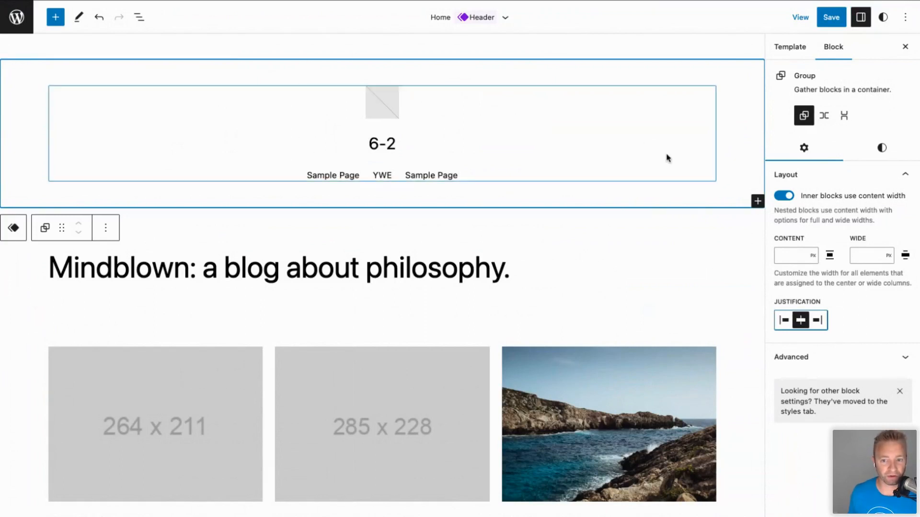
left_click(881, 151)
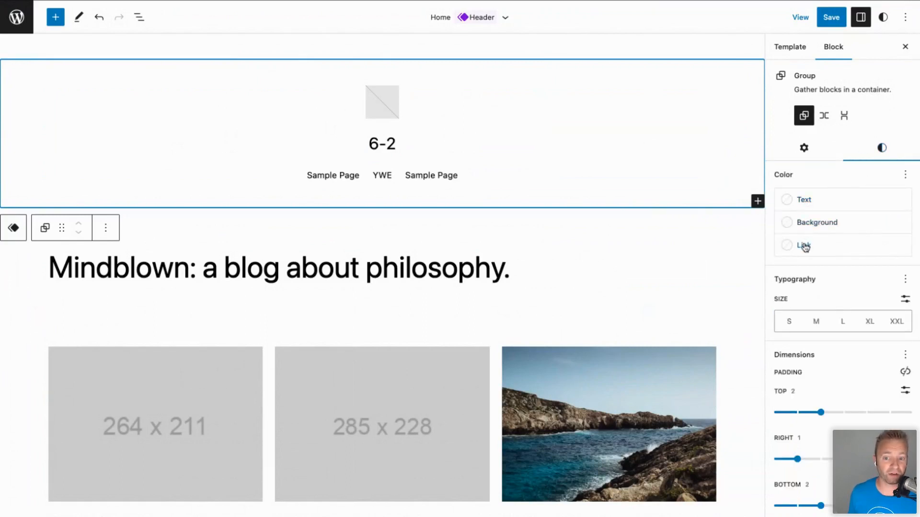
Give the header group a Luminous vivid orange background with white text and white links.
left_click(823, 224)
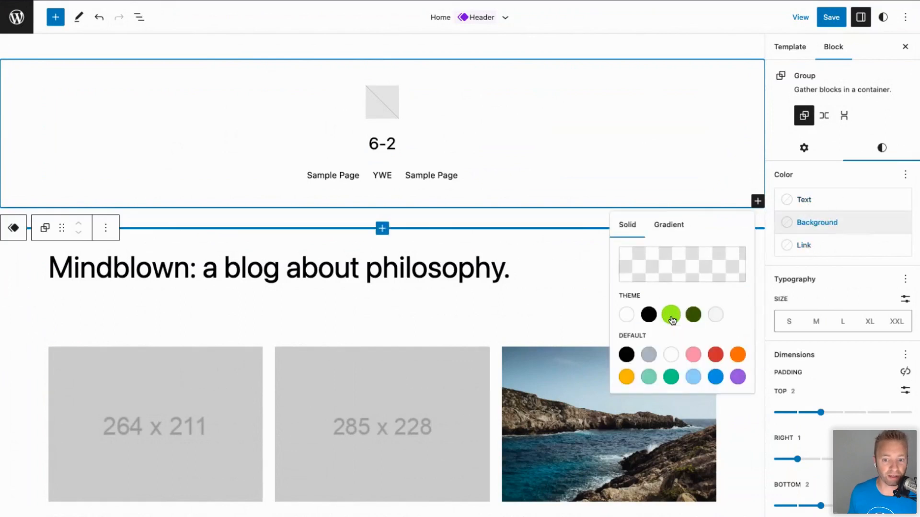
left_click(738, 357)
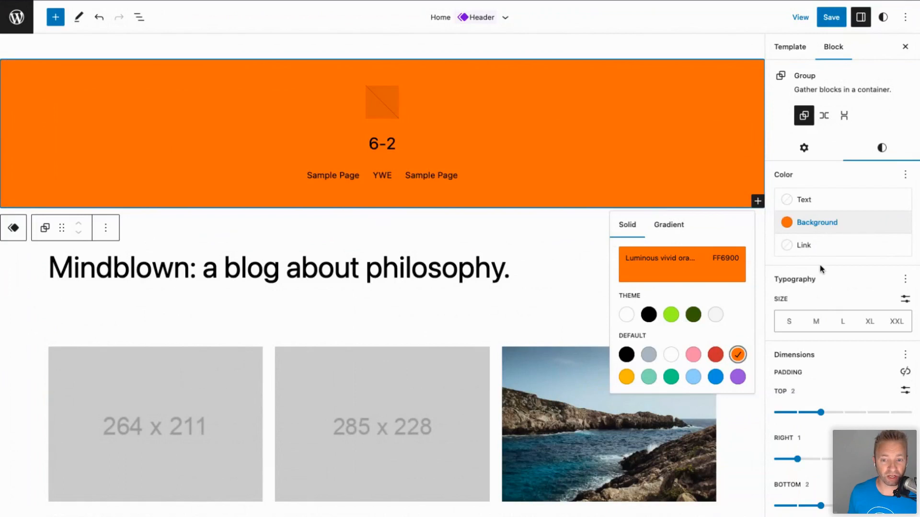
left_click(814, 202)
left_click(625, 266)
left_click(812, 246)
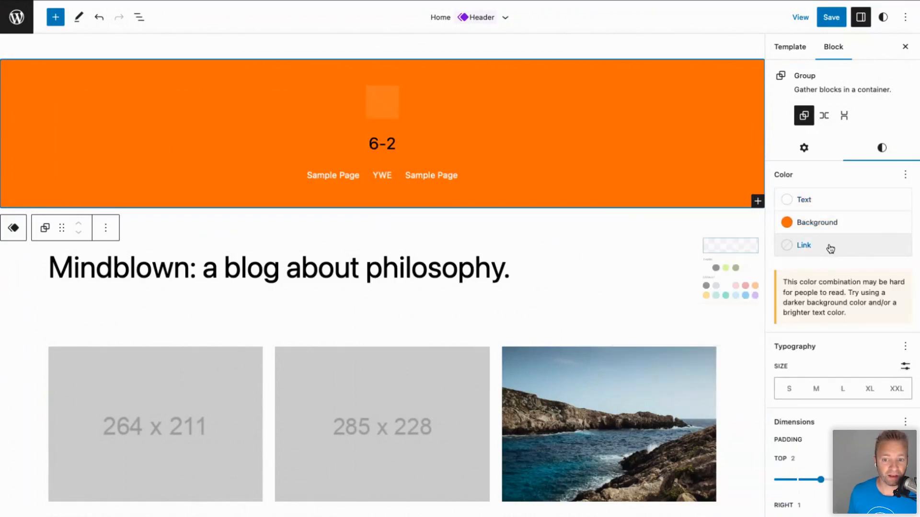
left_click(626, 311)
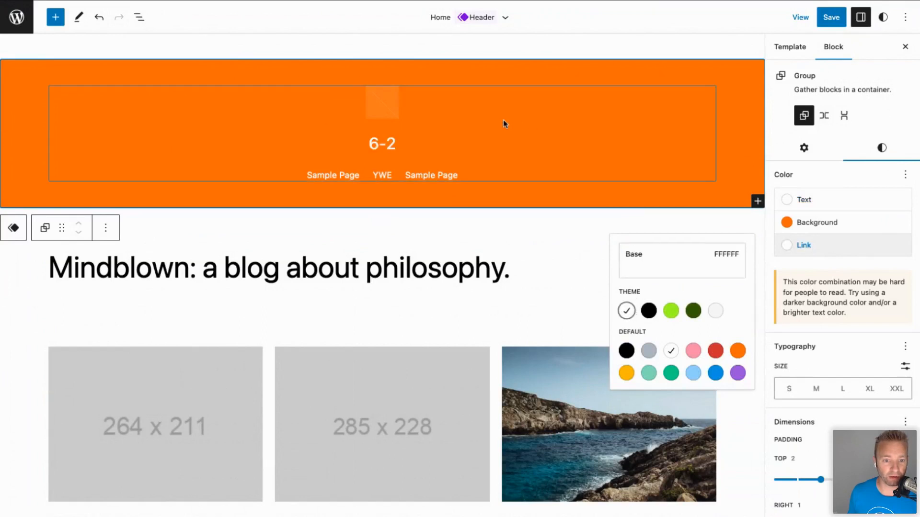
left_click(489, 122)
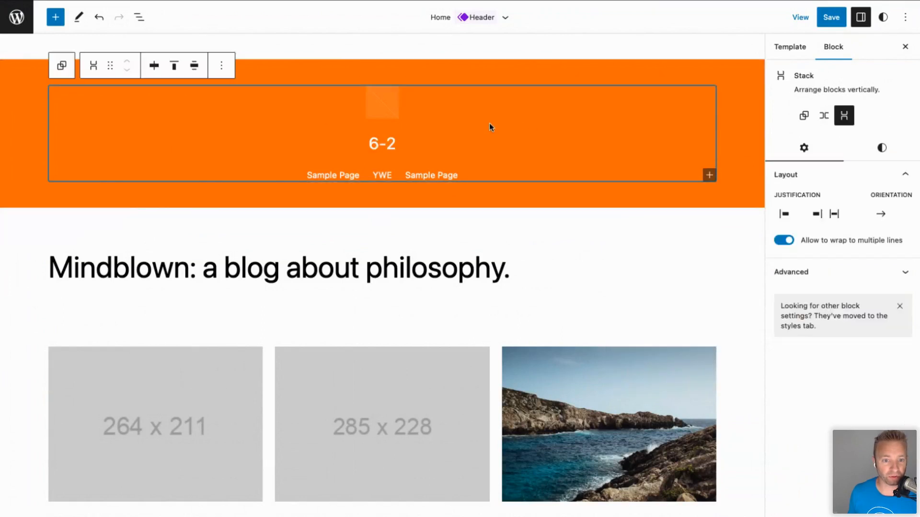
left_click(548, 238)
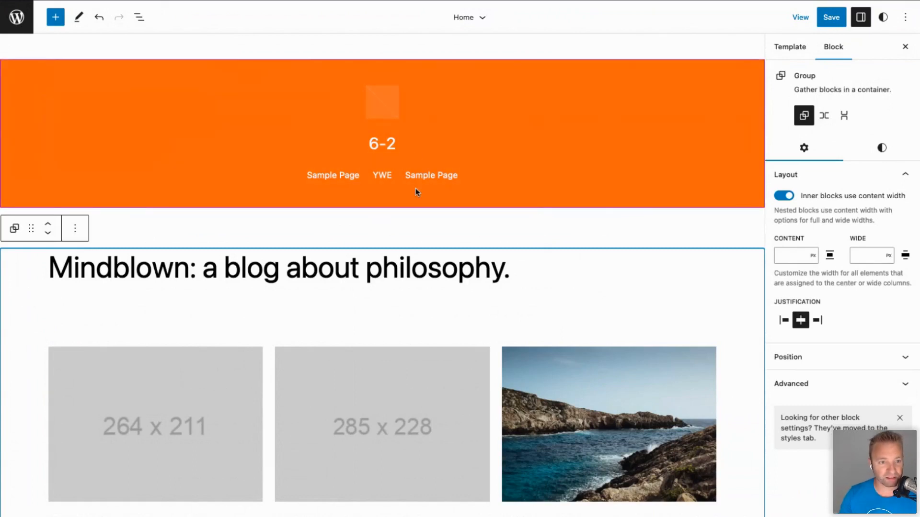
Select the header's Navigation block, review its Settings and Styles, and view its menu items.
left_click(362, 175)
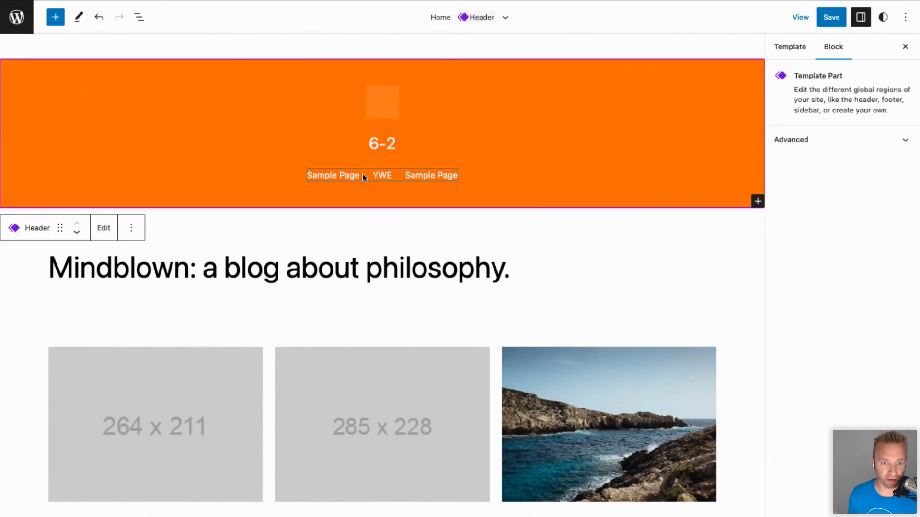
left_click(381, 176)
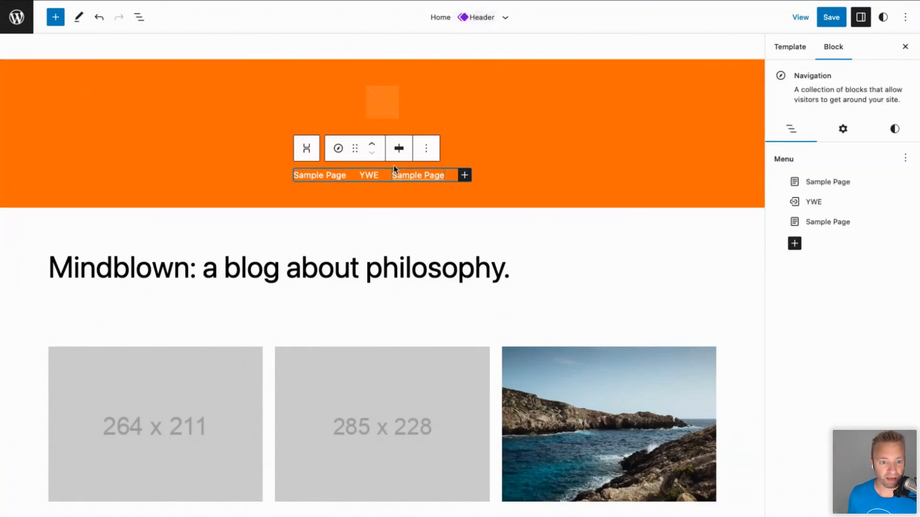
left_click(526, 194)
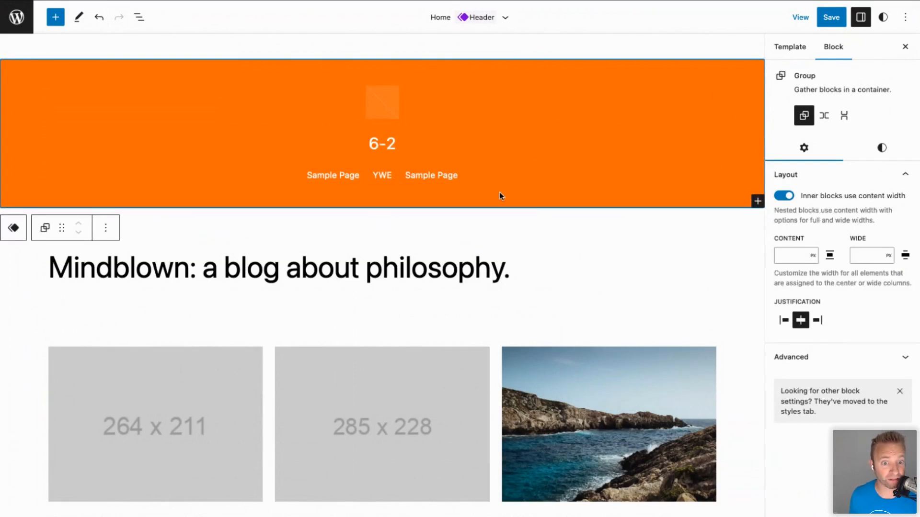
left_click(392, 174)
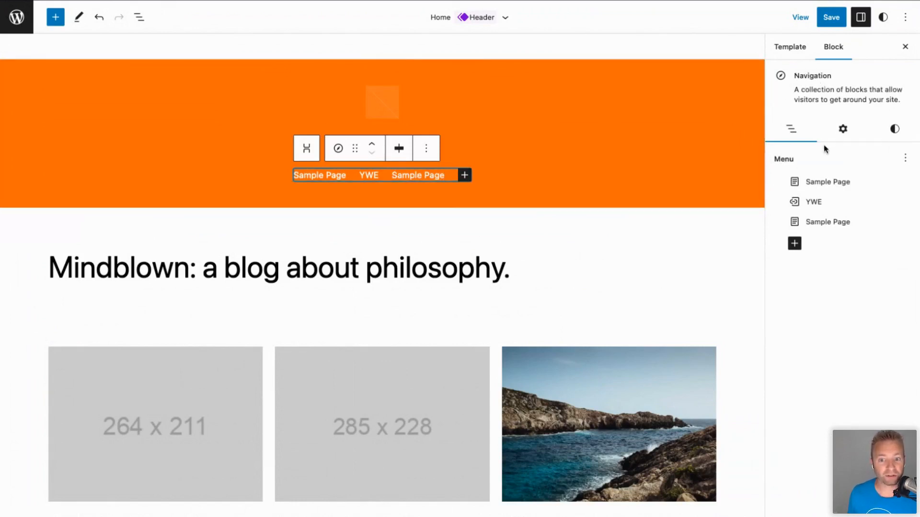
left_click(842, 133)
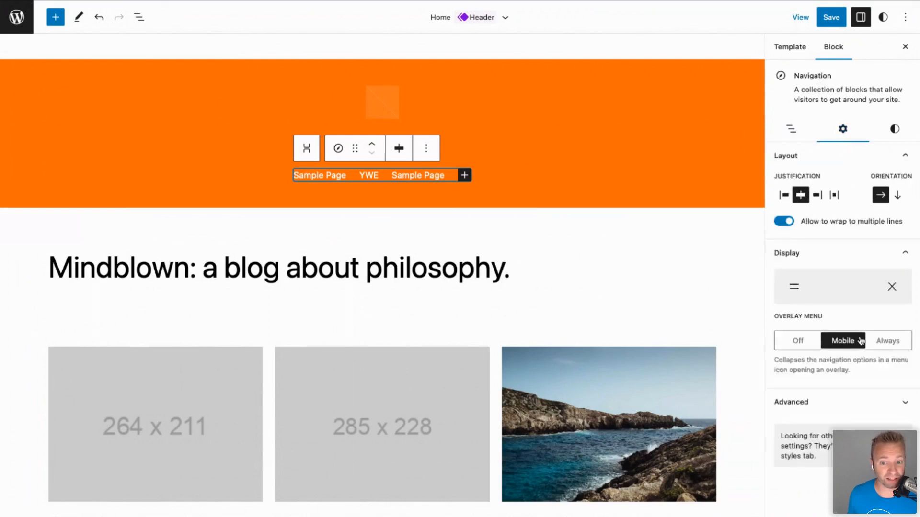
left_click(893, 130)
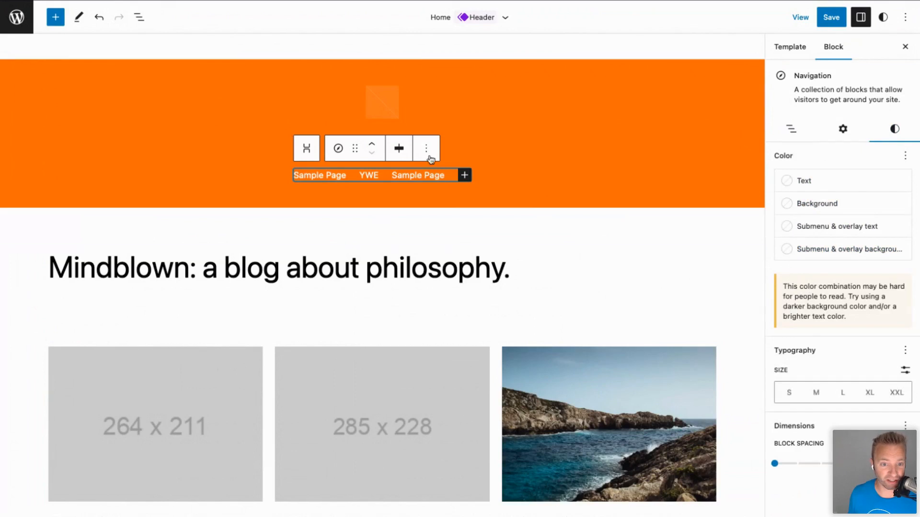
left_click(789, 127)
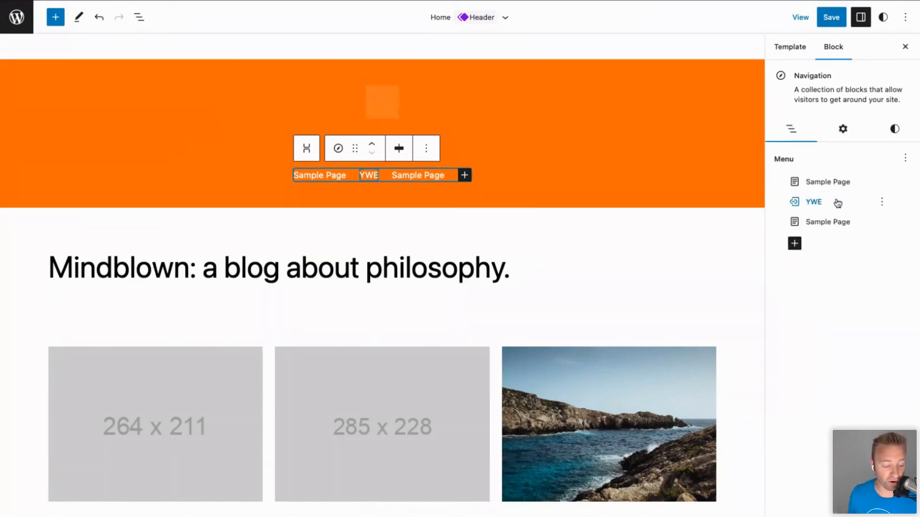
mouse_move(815, 228)
left_mouse_down()
mouse_move(816, 201)
mouse_move(820, 225)
mouse_move(817, 216)
left_mouse_up()
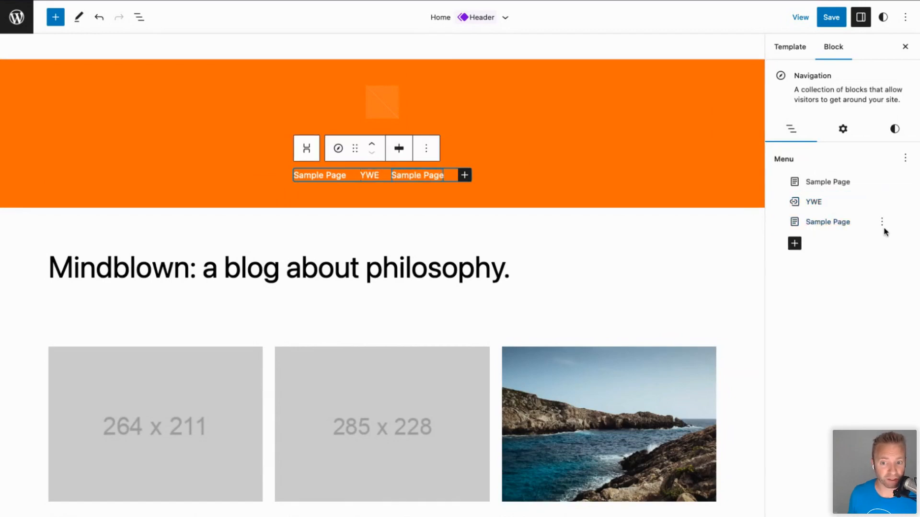
Replace the duplicate Sample Page link with a Page Link to 'Exercitationem eos ad harum quia quibusdam'.
left_click(880, 225)
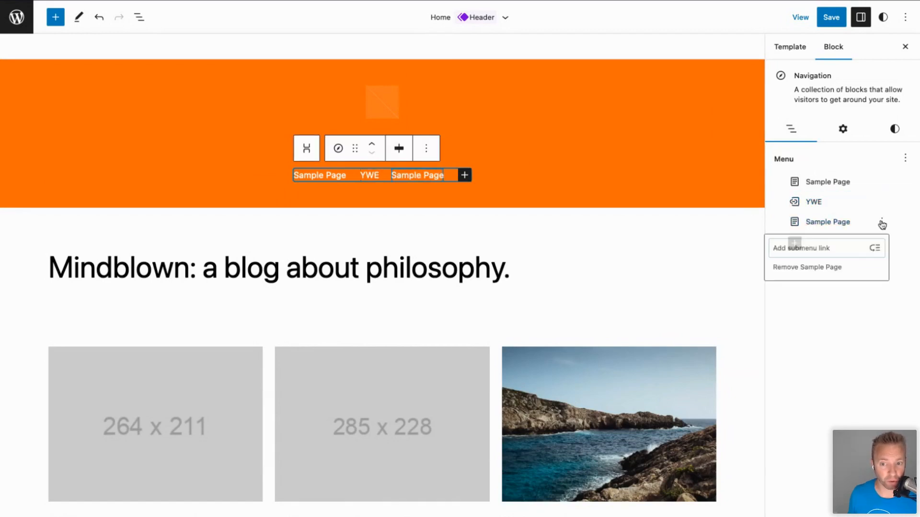
left_click(804, 270)
left_click(793, 225)
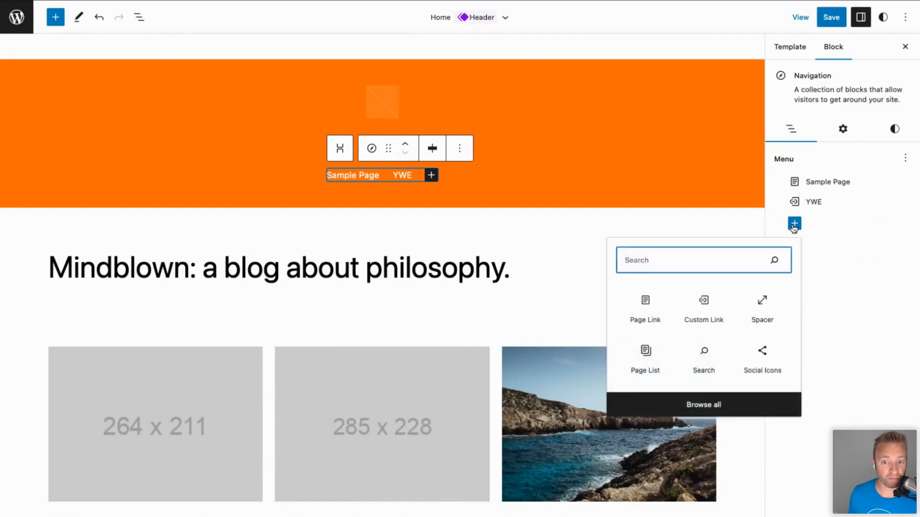
left_click(650, 310)
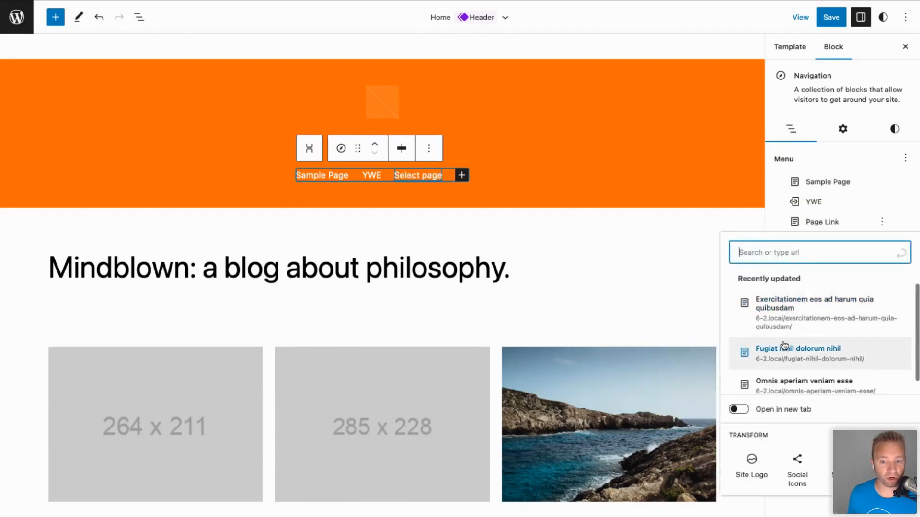
scroll(783, 349, "down", 1)
left_click(780, 299)
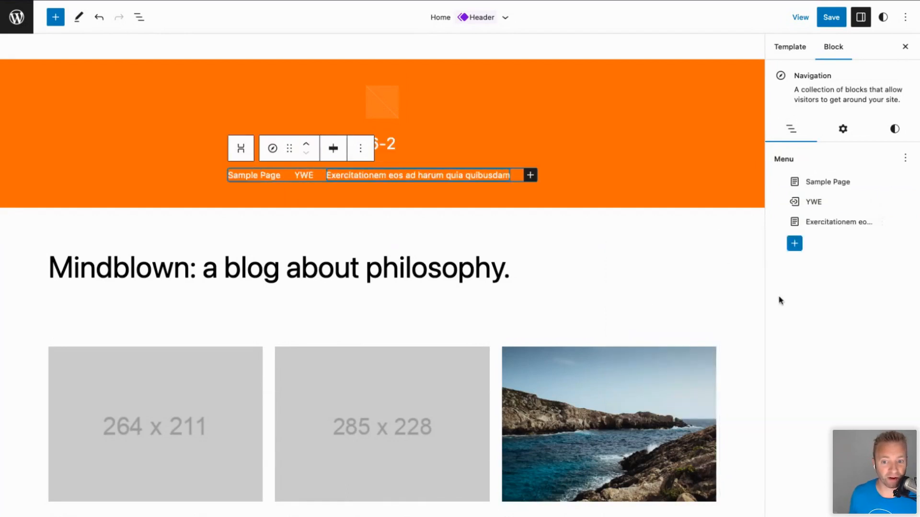
Select the new page link in List View and begin replacing its label text.
left_click(850, 225)
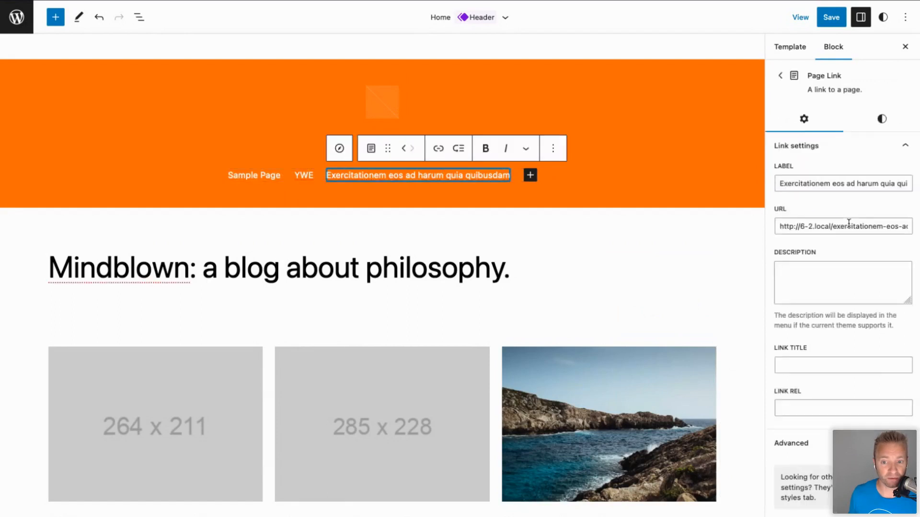
left_click(799, 181)
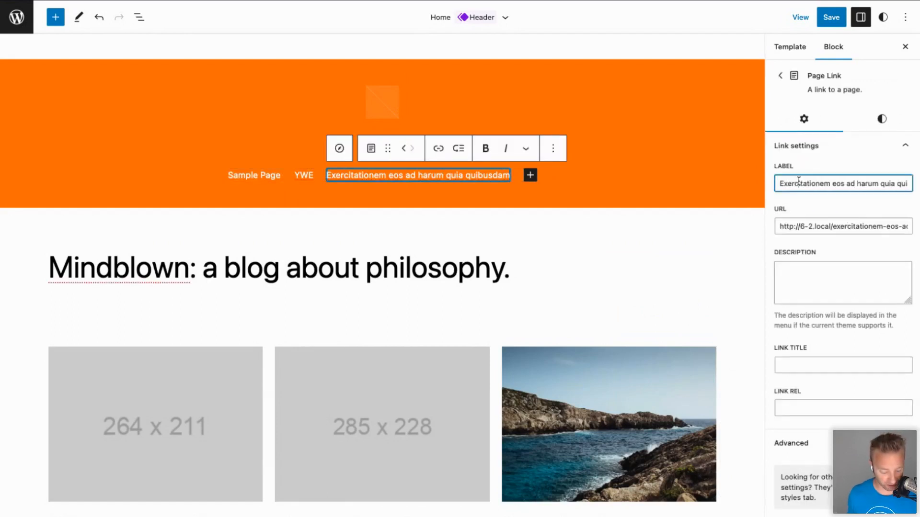
key("ctrl+a")
type("C")
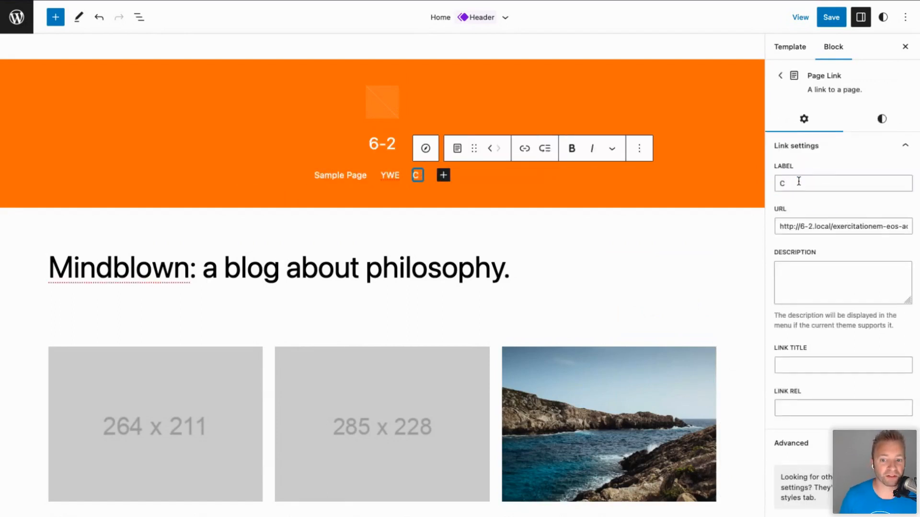
type("o")
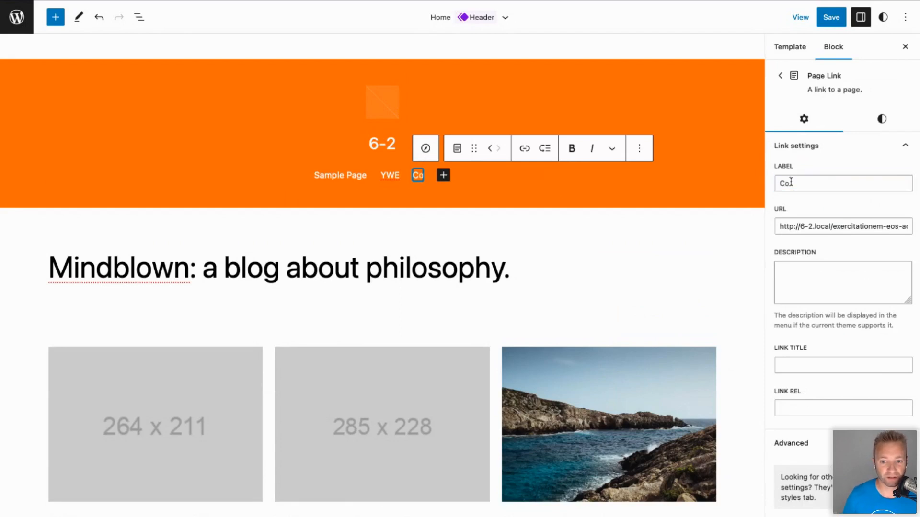
left_click(790, 182)
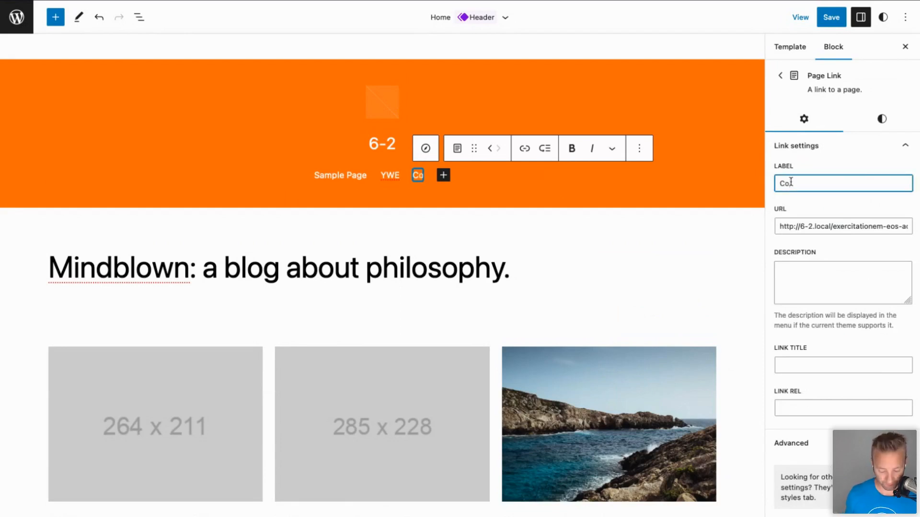
type("t")
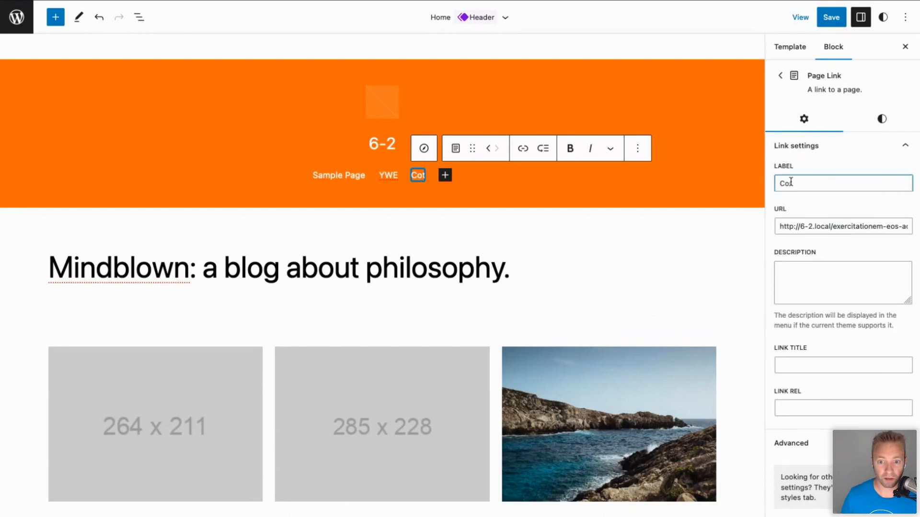
key("BackSpace")
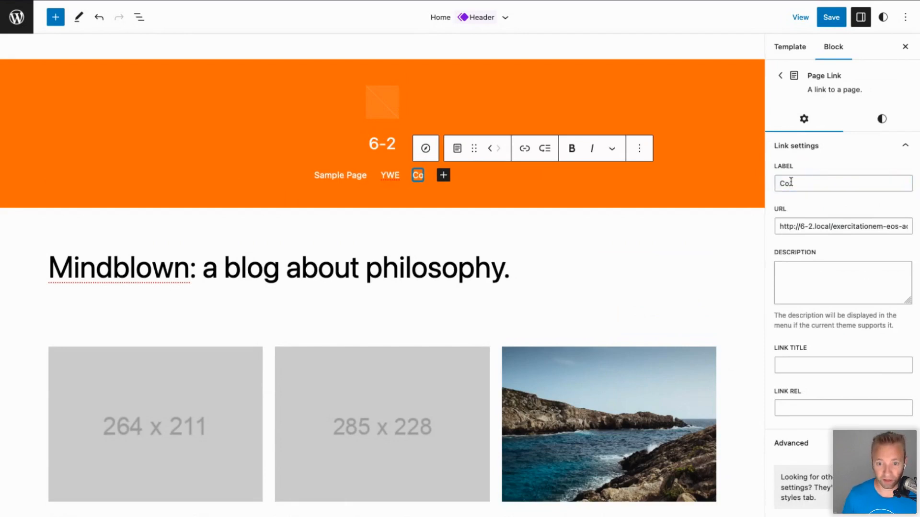
Replace the misspelled label 'Cotn' with 'contact'.
left_click(791, 182)
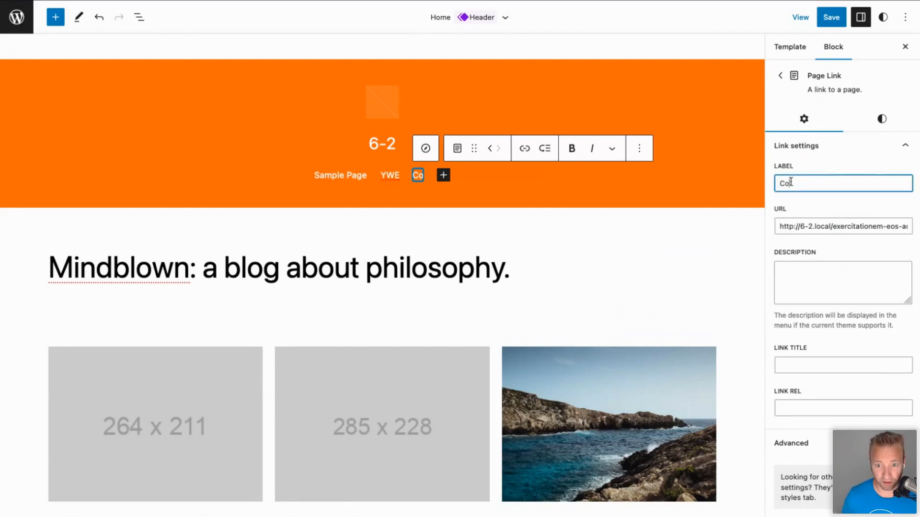
type("n")
left_click(790, 182)
type("t")
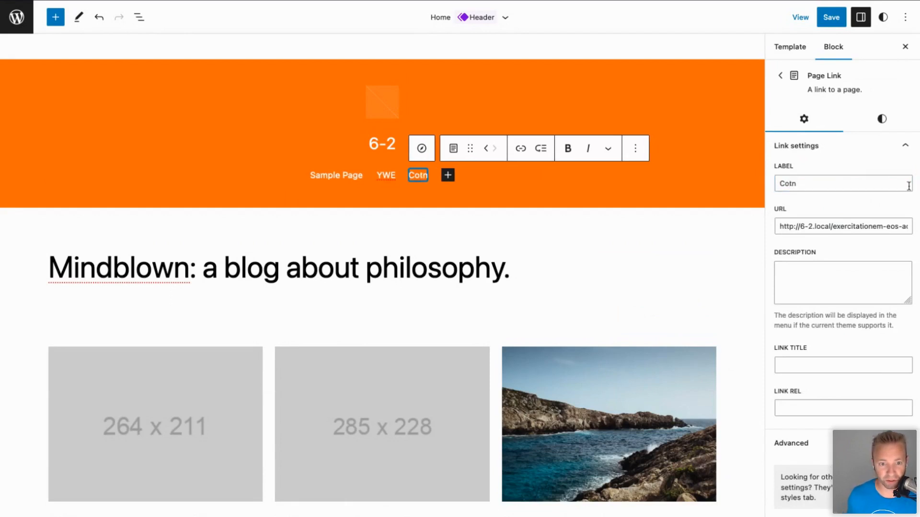
left_click(801, 176)
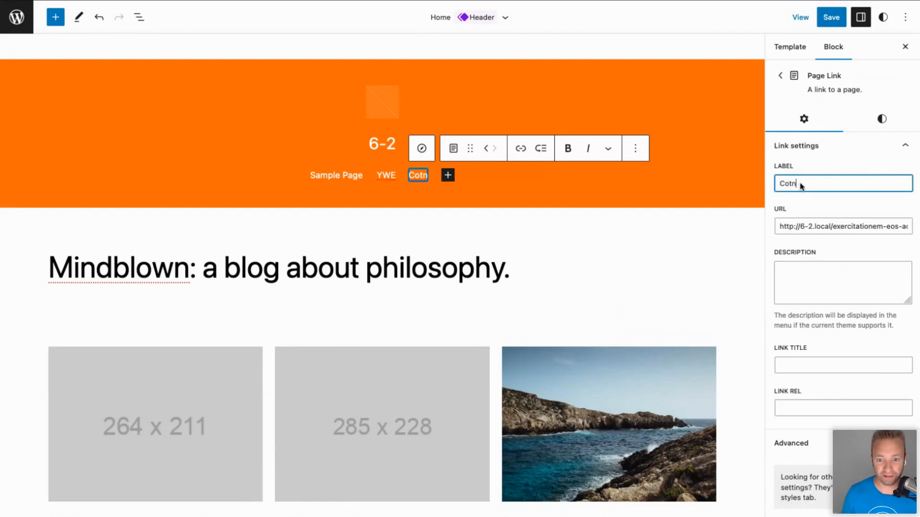
left_click_drag(797, 176, 778, 184)
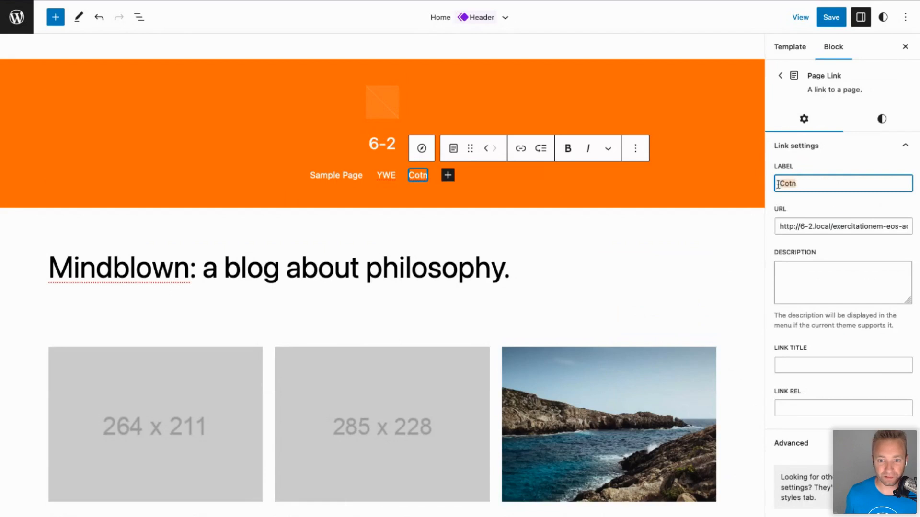
type("contact")
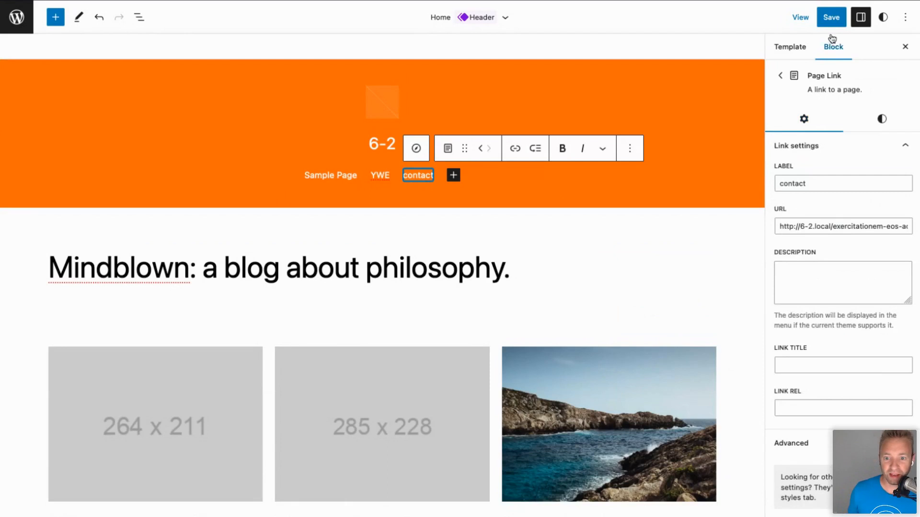
left_click(833, 18)
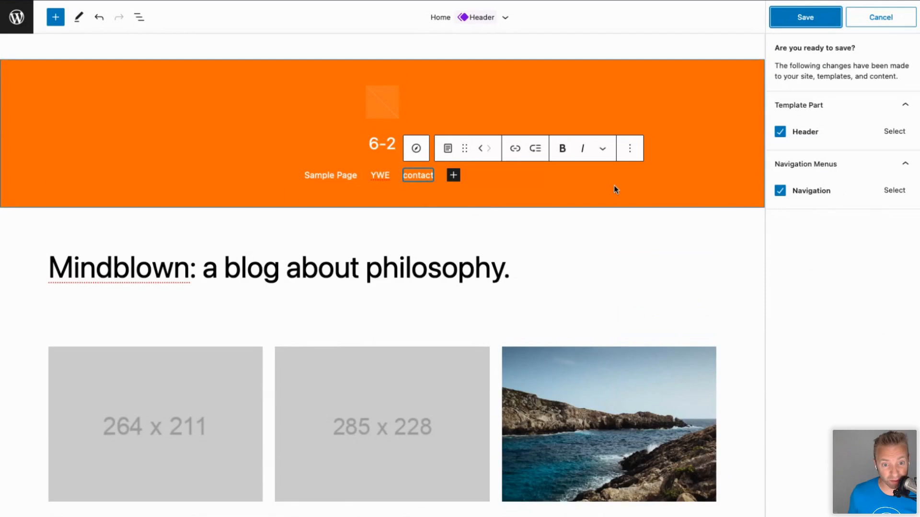
Confirm saving the Header template part and Navigation menu changes.
left_click(799, 21)
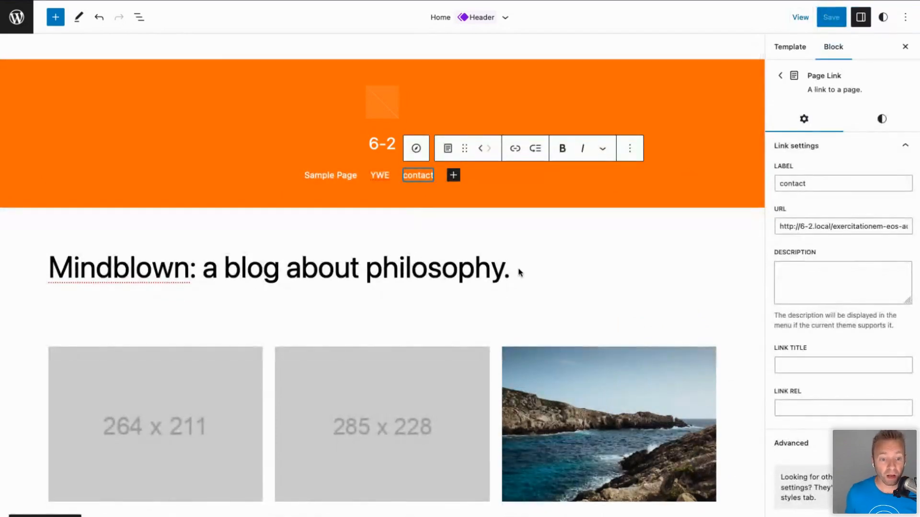
scroll(298, 387, "down", 10)
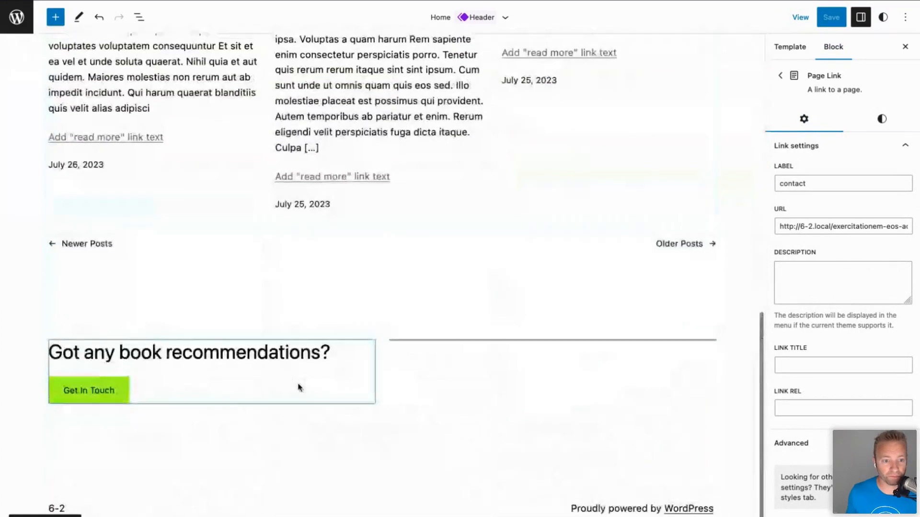
scroll(231, 269, "up", 4)
Click through the post grid's image, title and template blocks, ending on the second post's excerpt.
left_click(231, 269)
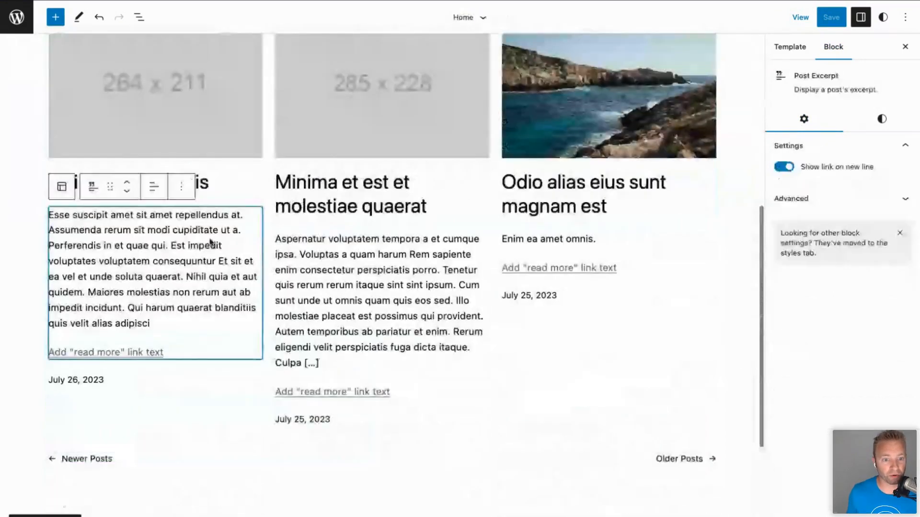
scroll(236, 218, "up", 5)
left_click(85, 227)
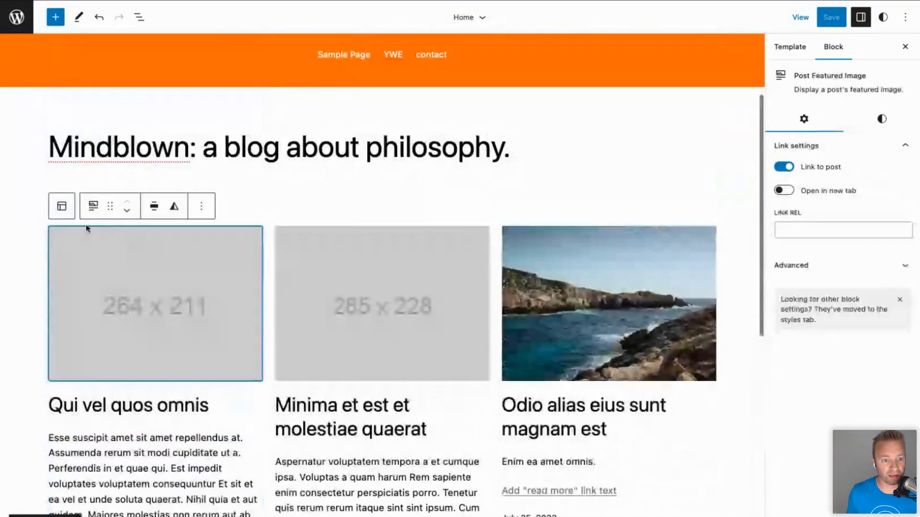
left_click(62, 206)
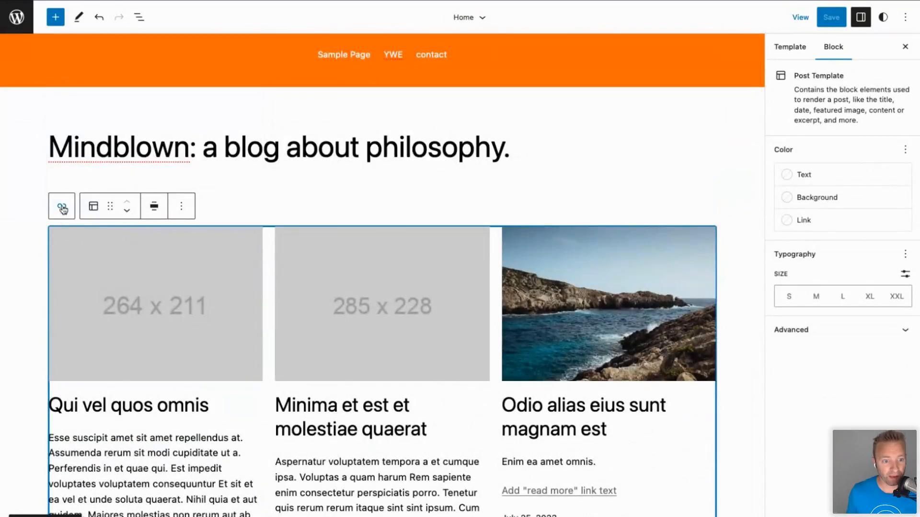
left_click(242, 405)
scroll(357, 466, "down", 2)
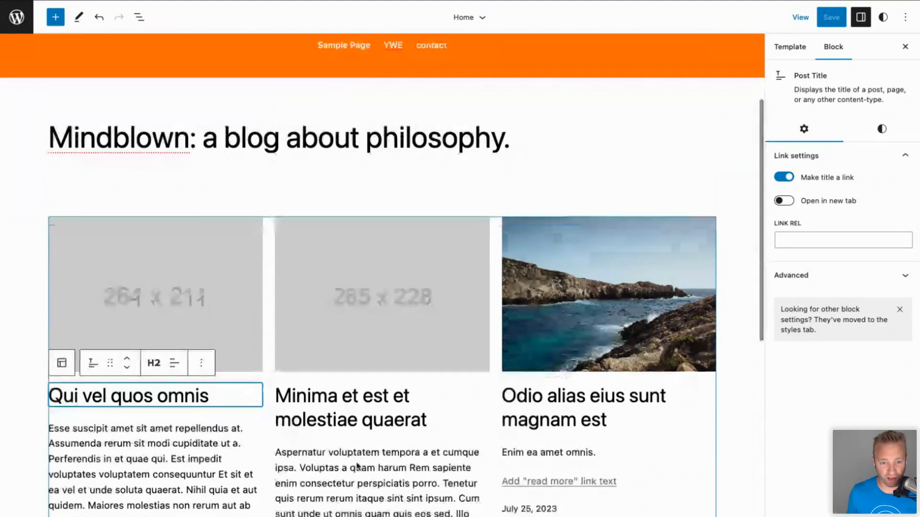
left_click(354, 443)
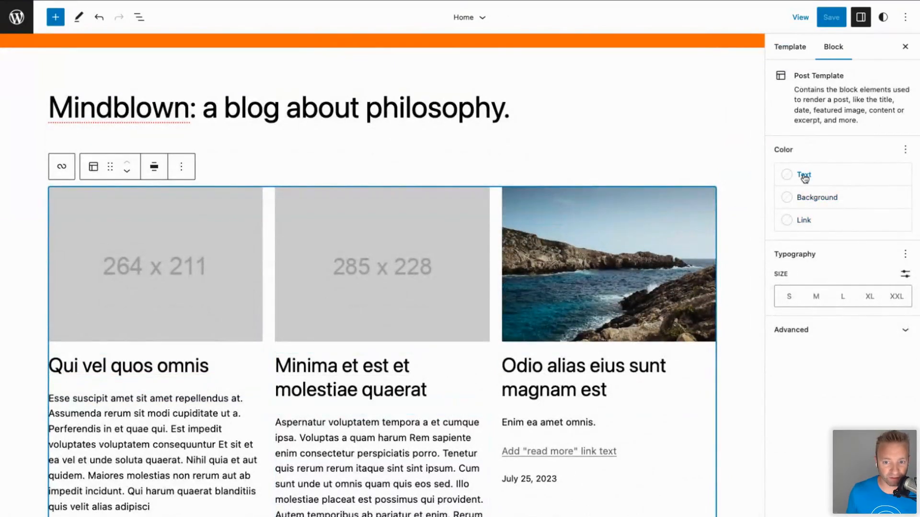
left_click(394, 440)
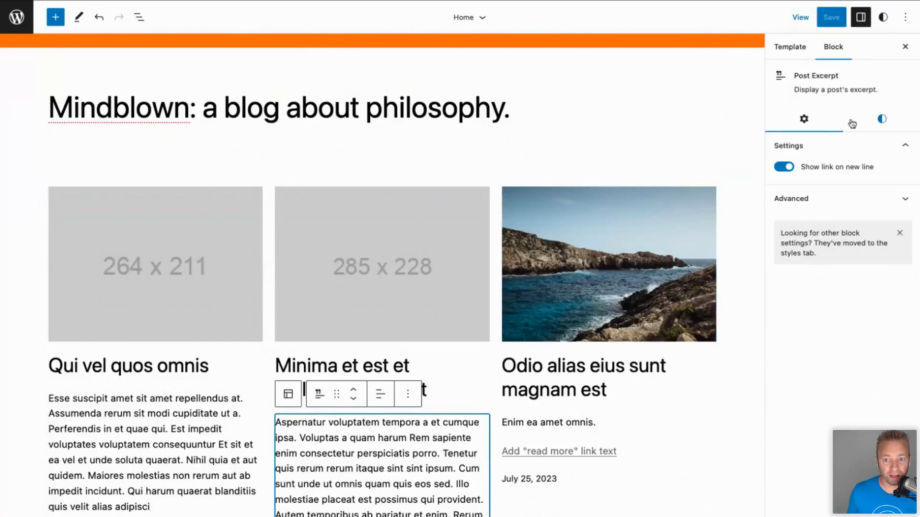
After trying pale pink, Tertiary and Base, set the excerpt text colour to Contrast black (000000).
left_click(877, 123)
left_click(824, 185)
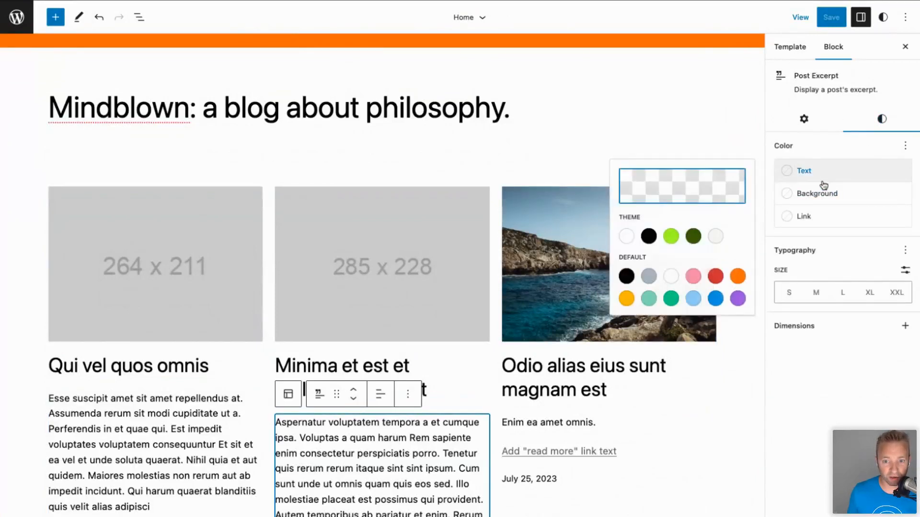
left_click(693, 276)
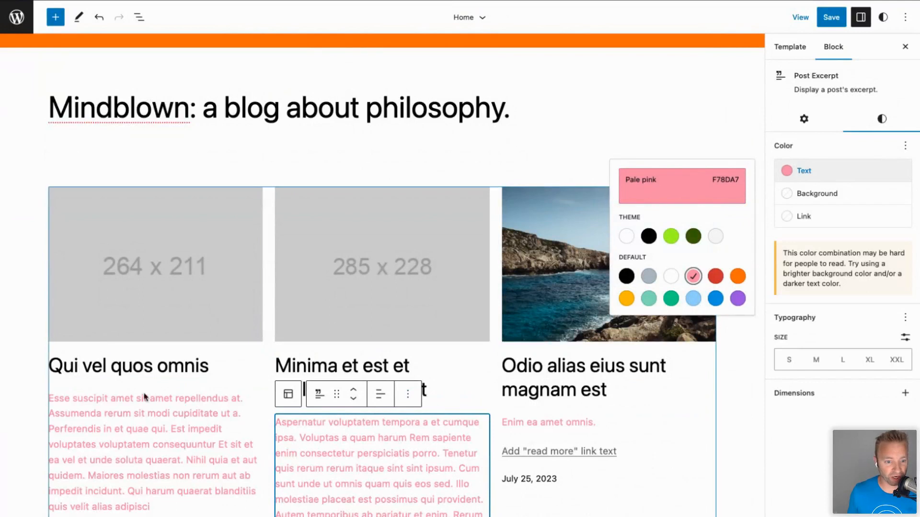
left_click(693, 183)
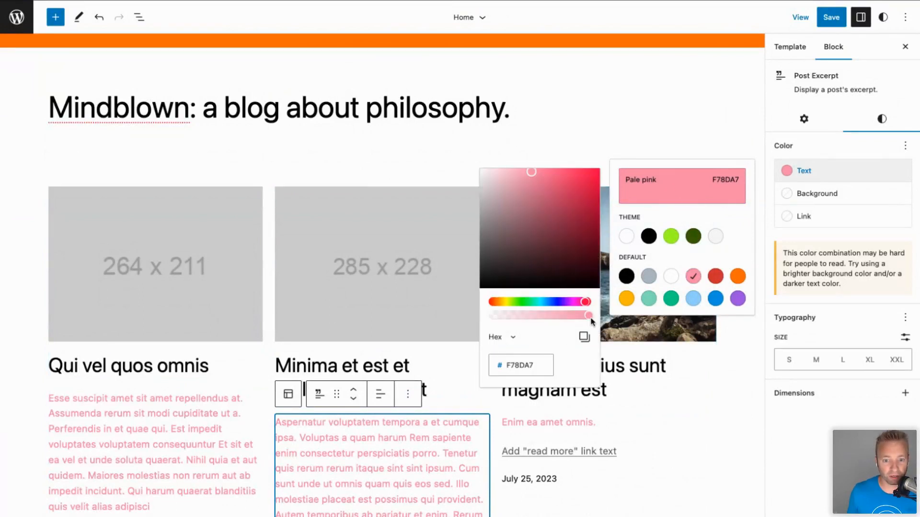
left_click(714, 237)
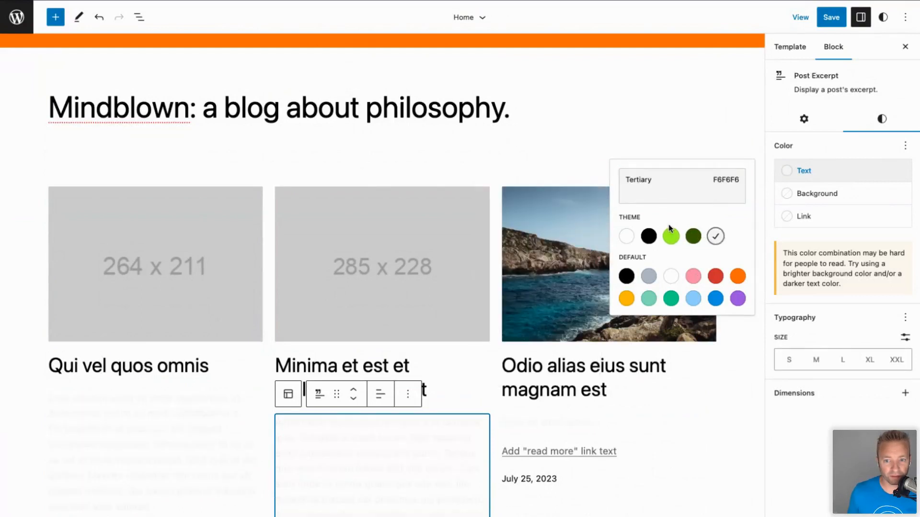
left_click(626, 236)
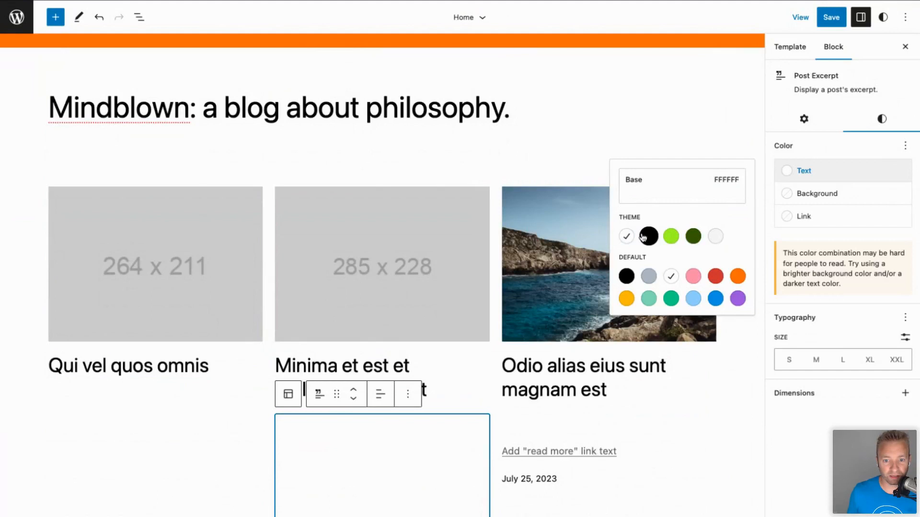
left_click(648, 236)
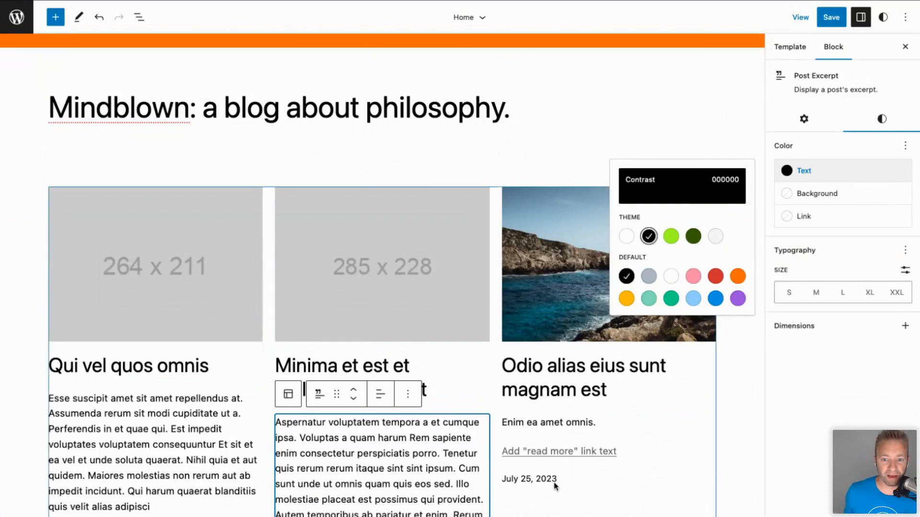
left_click(152, 251)
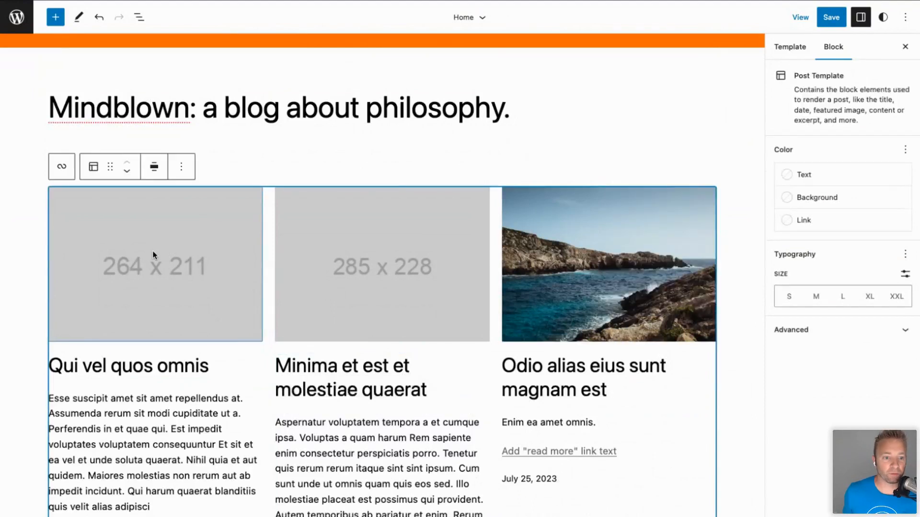
left_click(58, 167)
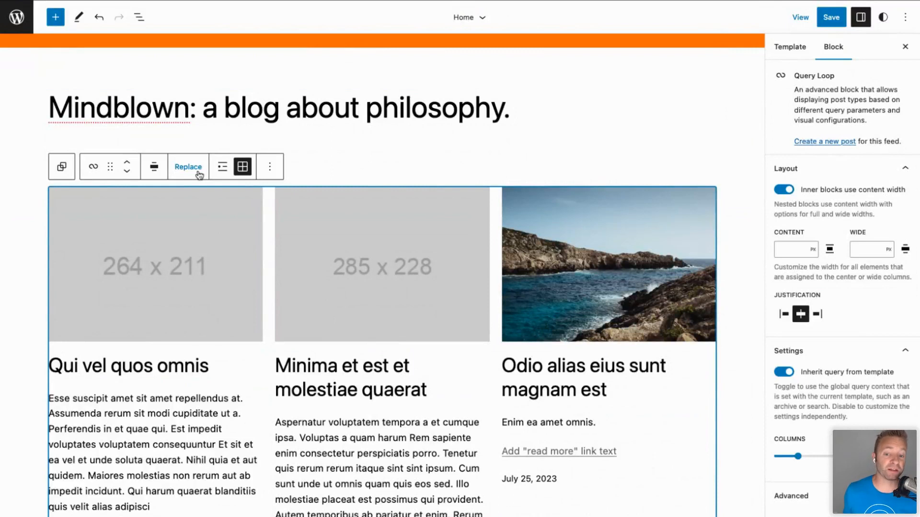
left_click(223, 169)
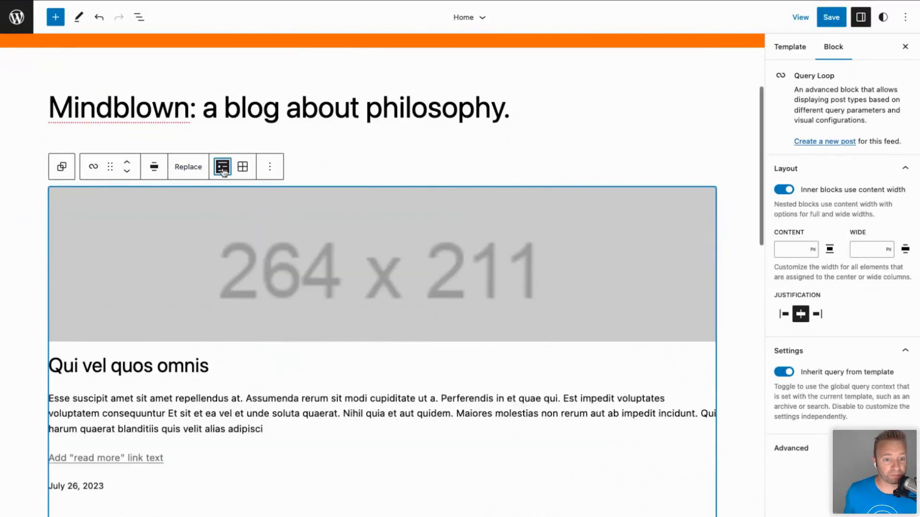
scroll(217, 403, "down", 4)
scroll(218, 405, "down", 6)
scroll(220, 403, "up", 12)
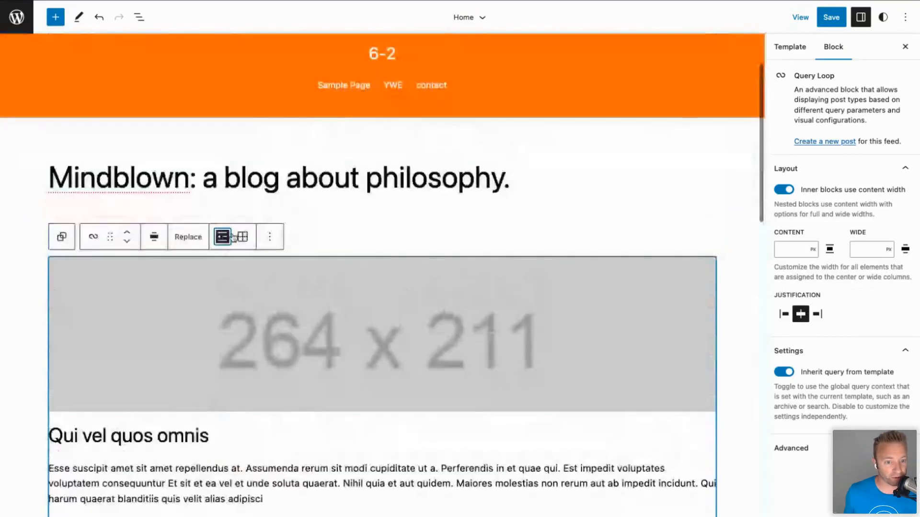
left_click(242, 236)
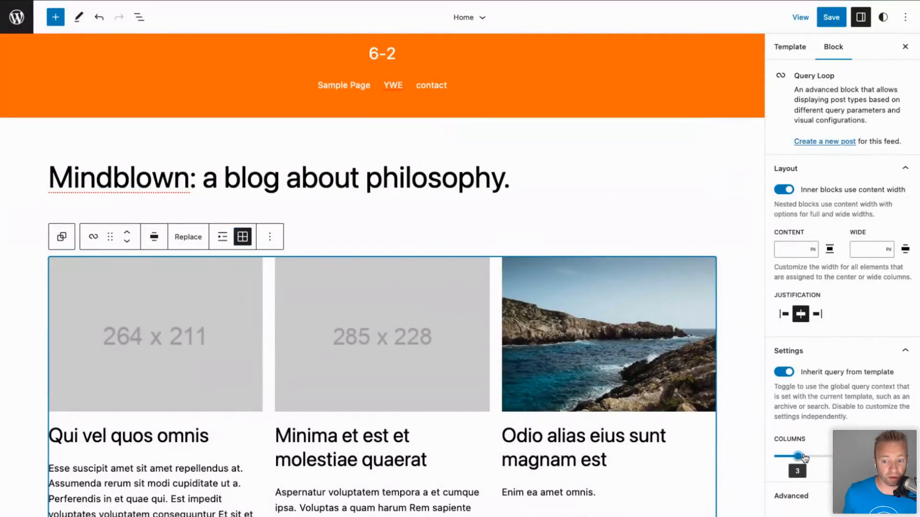
left_click_drag(795, 456, 820, 457)
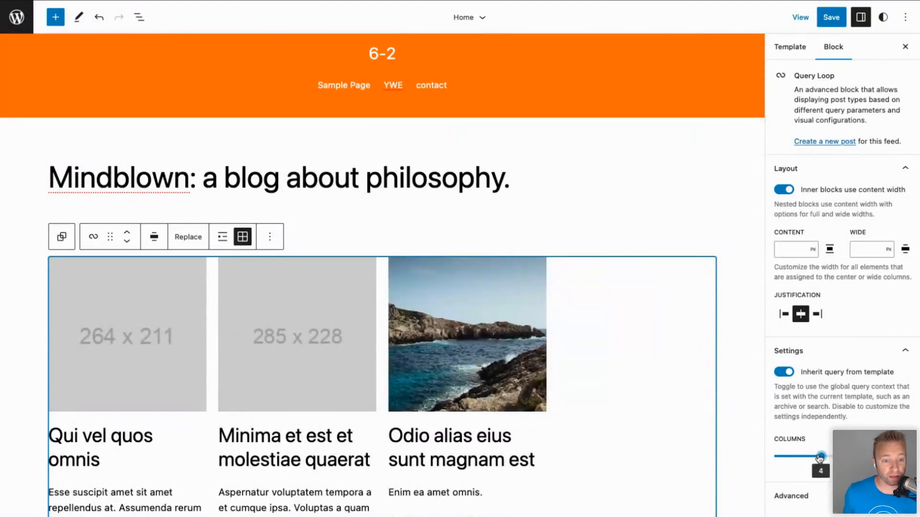
left_click_drag(819, 456, 795, 456)
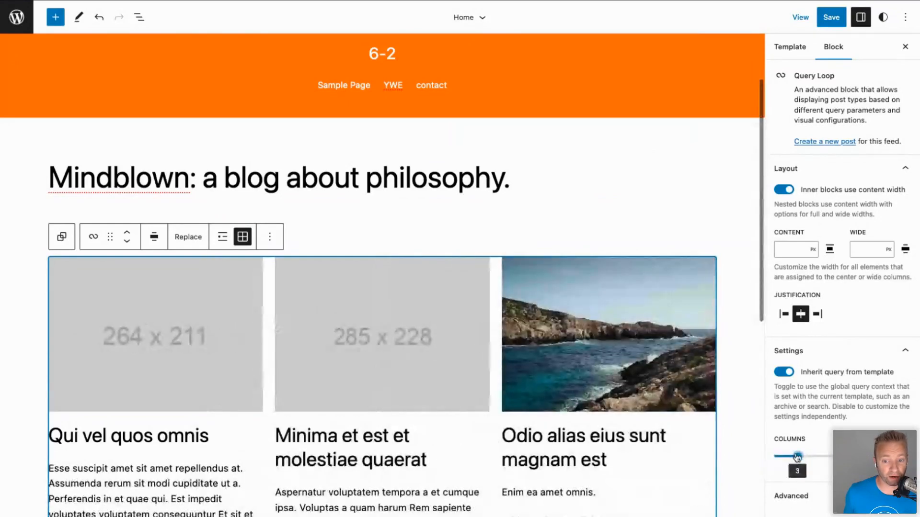
left_click(153, 237)
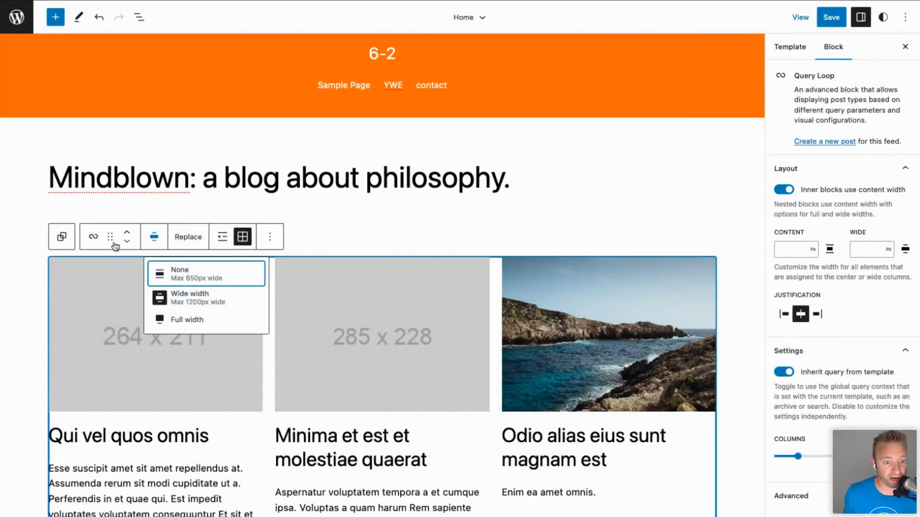
left_click(269, 236)
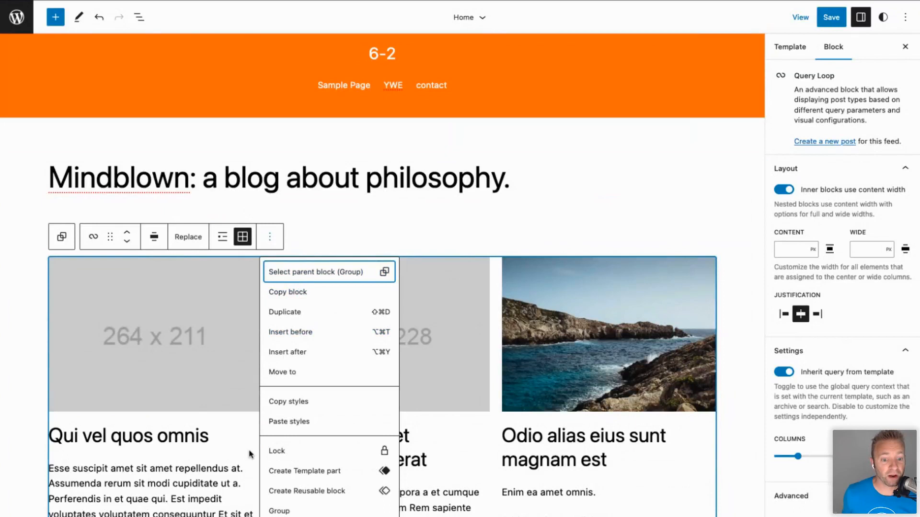
Delete the Post Featured Image block from the top of the post template.
left_click(191, 476)
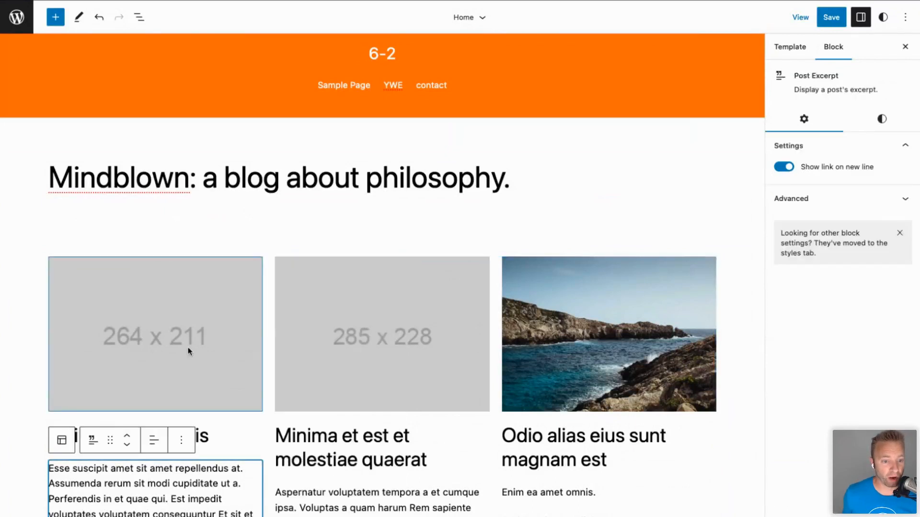
left_click(187, 349)
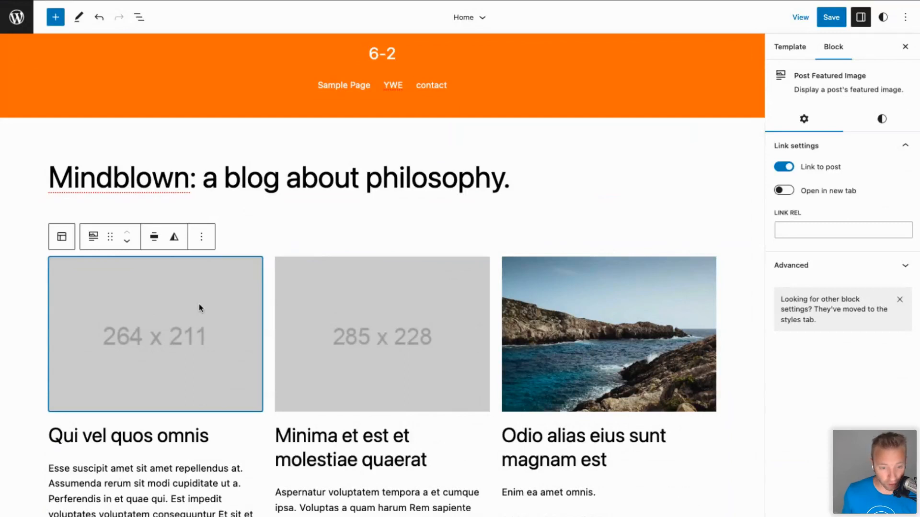
key("BackSpace")
scroll(349, 357, "down", 3)
scroll(348, 357, "up", 3)
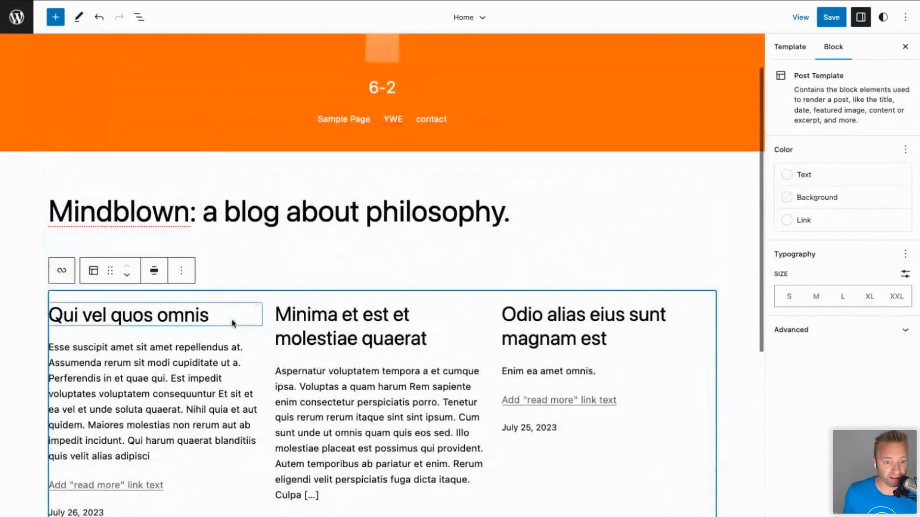
Insert a Post Featured Image block between the second post's title and excerpt via the 'featu' search.
left_click(231, 323)
left_click(278, 314)
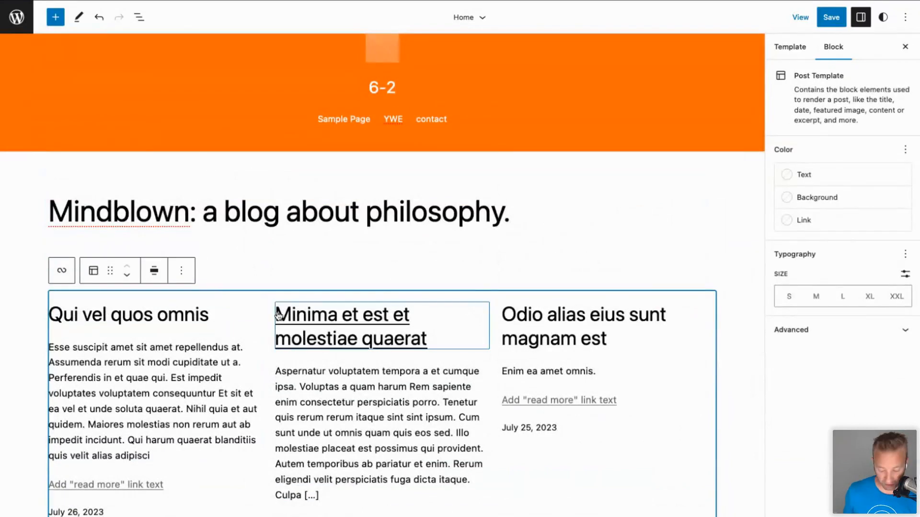
left_click(278, 315)
left_click(392, 400)
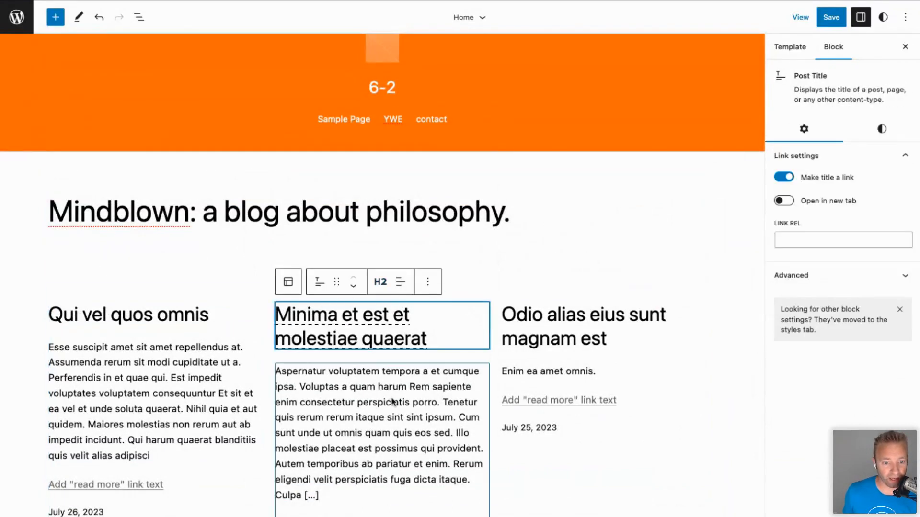
left_click(434, 351)
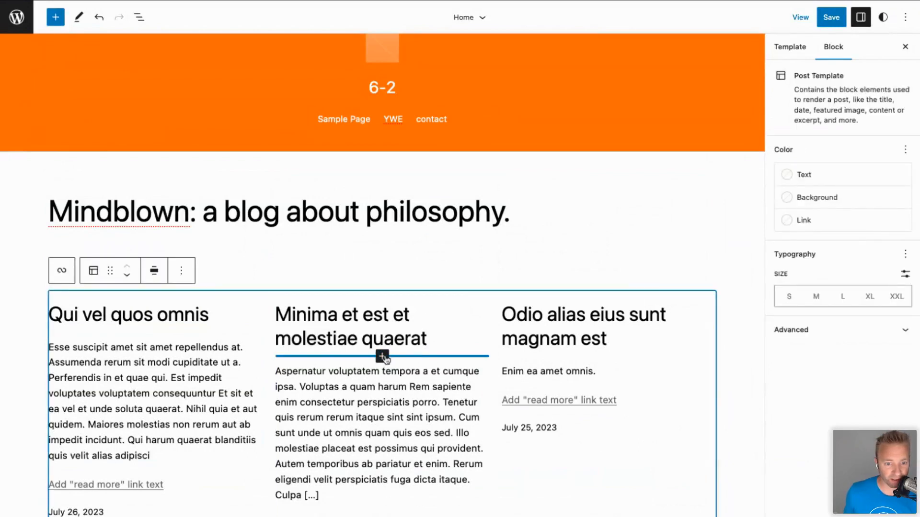
left_click(383, 357)
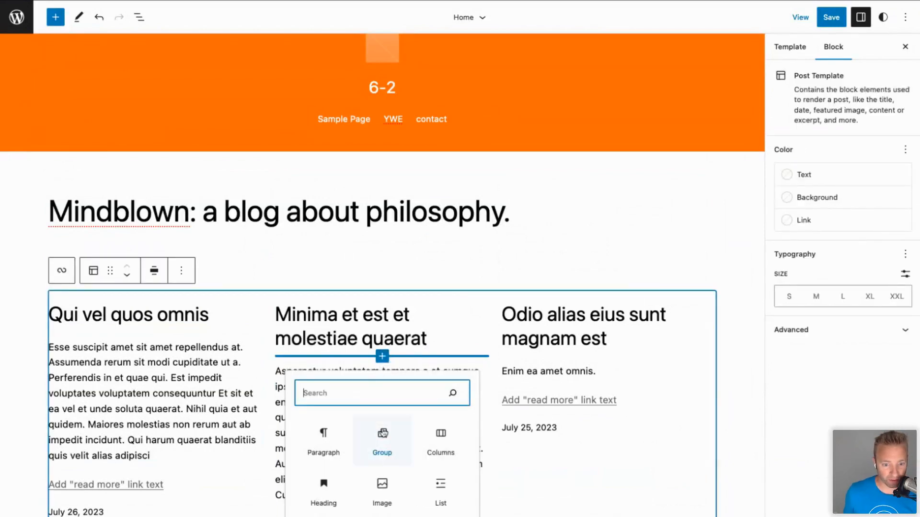
type("featu")
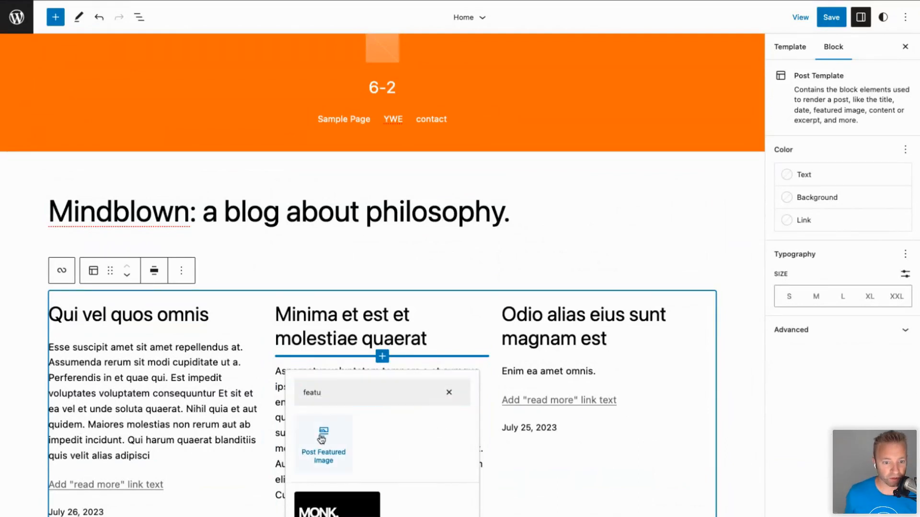
left_click(321, 437)
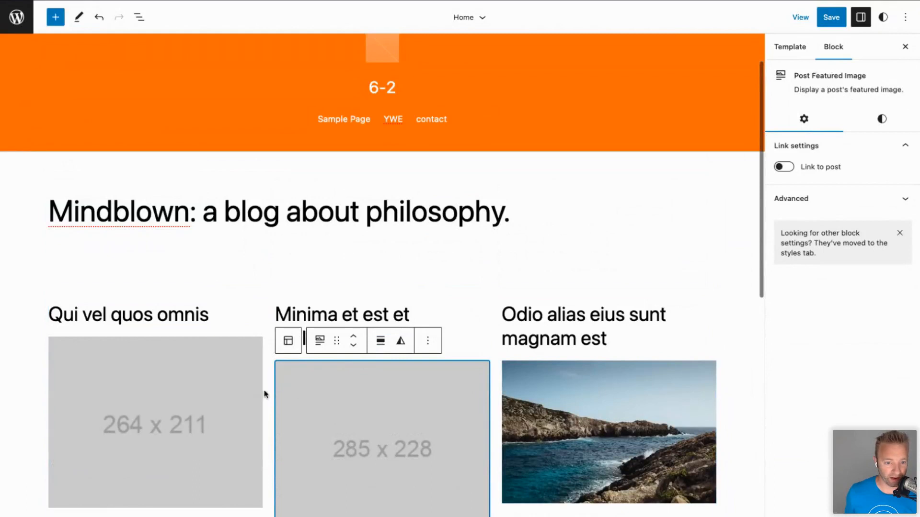
Move the featured image above the title and enable Link to post, leaving new-tab opening off.
scroll(129, 318, "down", 3)
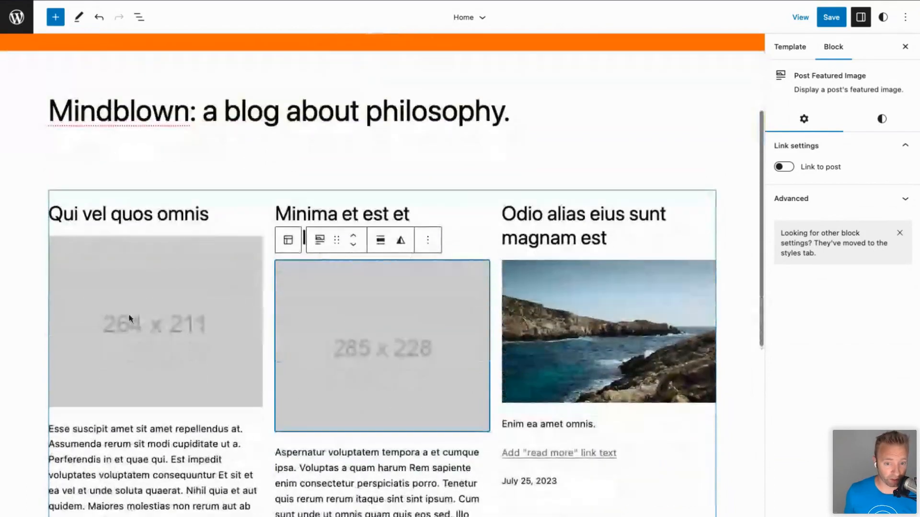
scroll(150, 318, "up", 1)
left_click(353, 263)
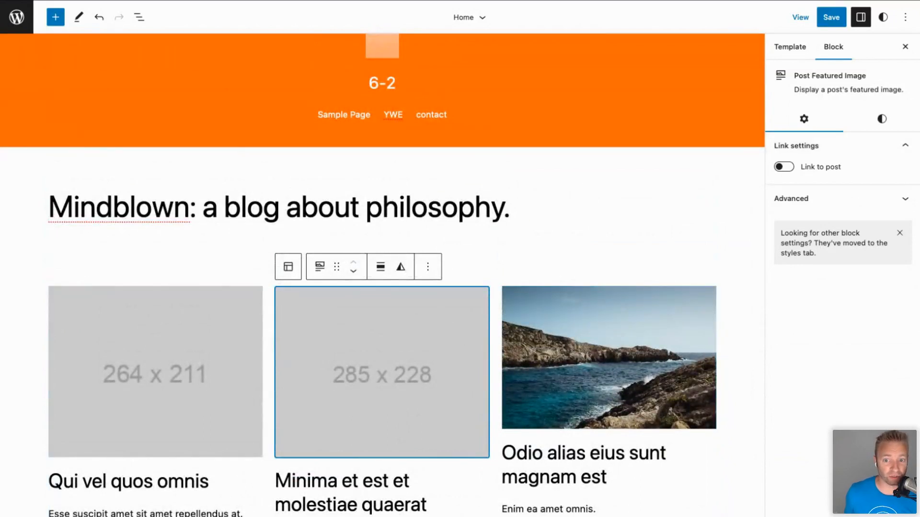
left_click(787, 168)
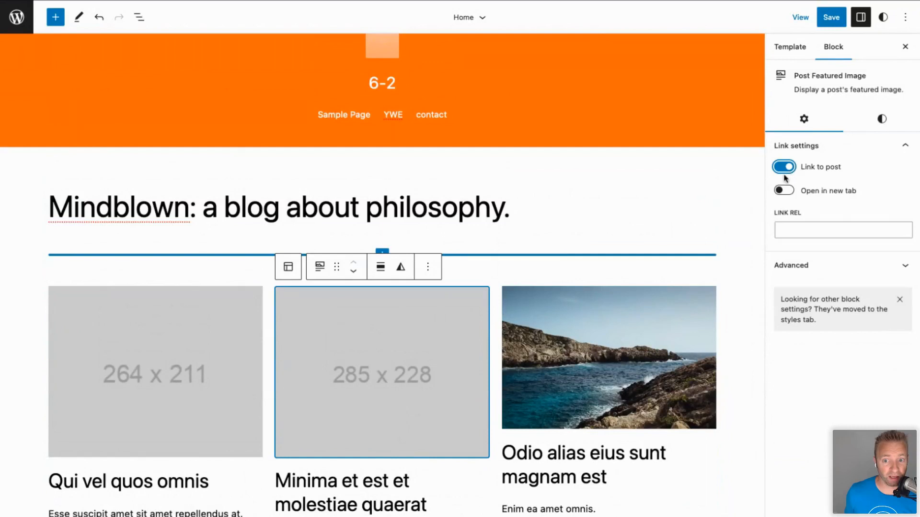
left_click(791, 194)
left_click(791, 194)
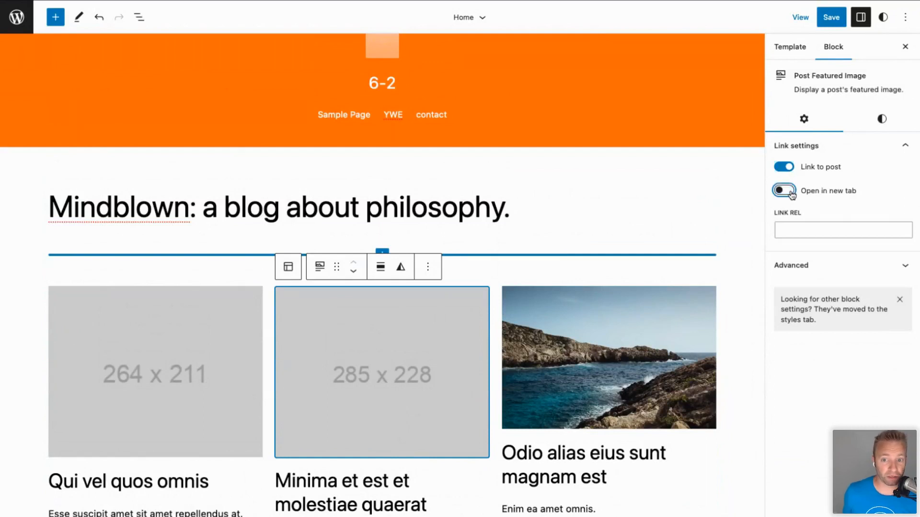
Give the featured image a Light green cyan overlay at 30 opacity.
left_click(882, 119)
left_click(802, 173)
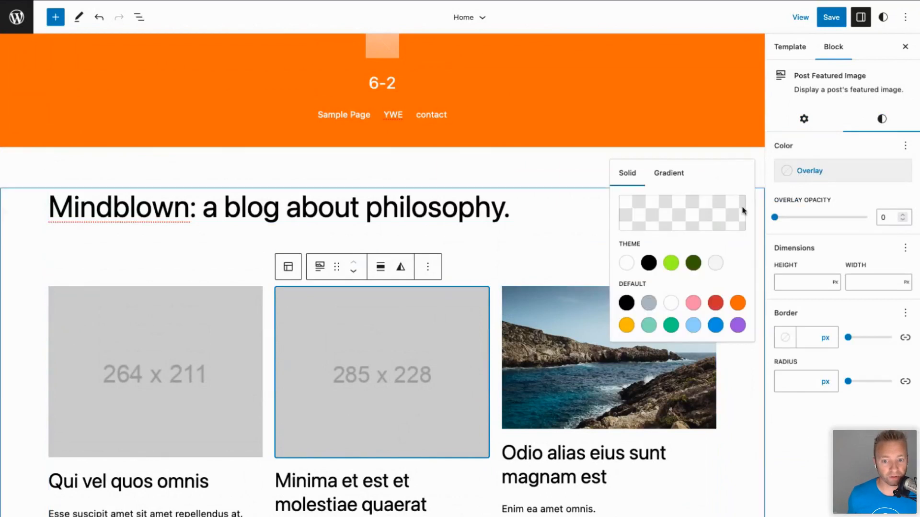
left_click(648, 326)
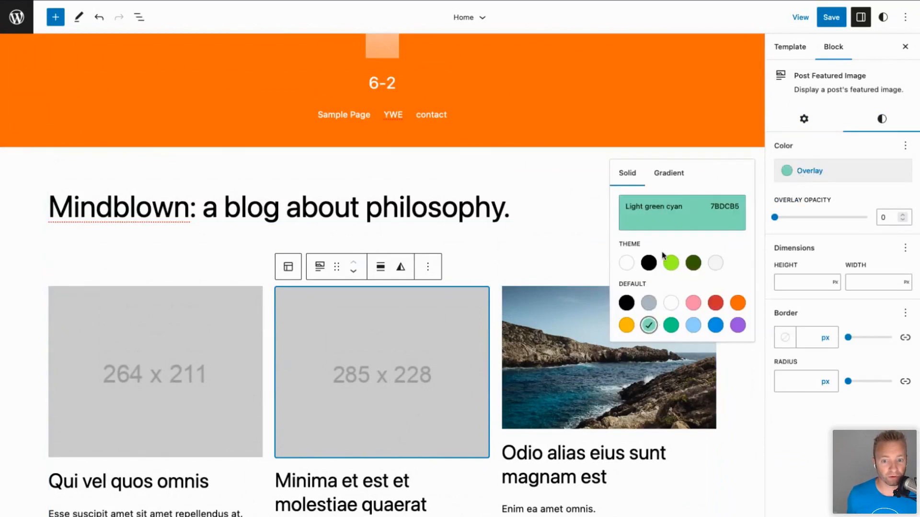
left_click(777, 220)
left_click_drag(779, 220, 803, 222)
scroll(556, 485, "down", 2)
scroll(556, 484, "down", 3)
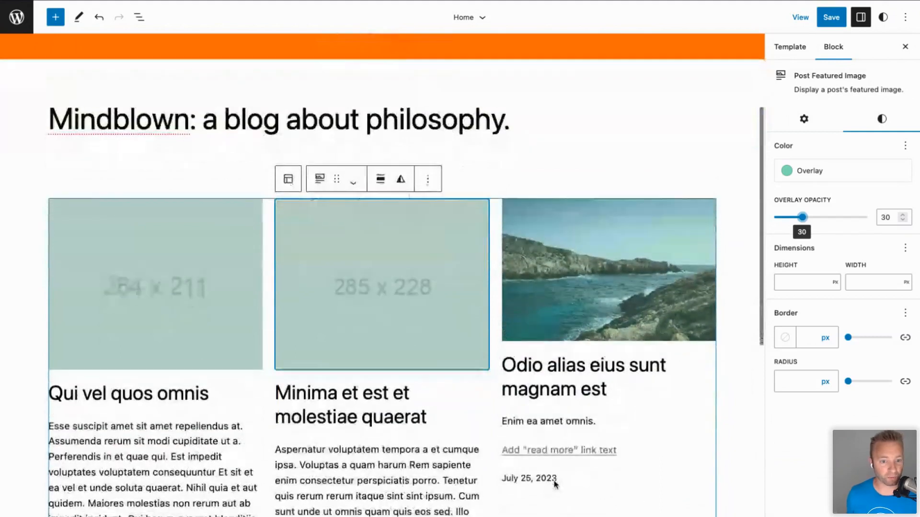
scroll(555, 485, "up", 5)
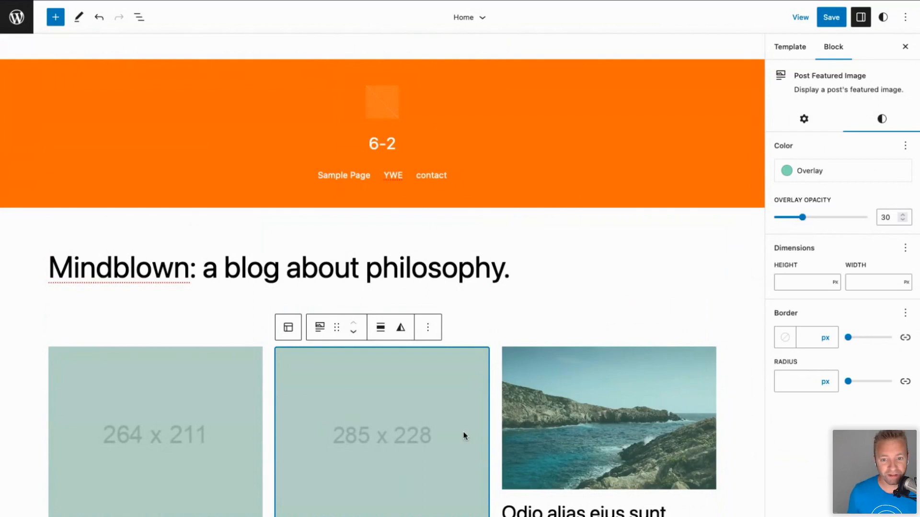
Apply the last (blue) duotone preset to the posts' featured images.
left_click(401, 328)
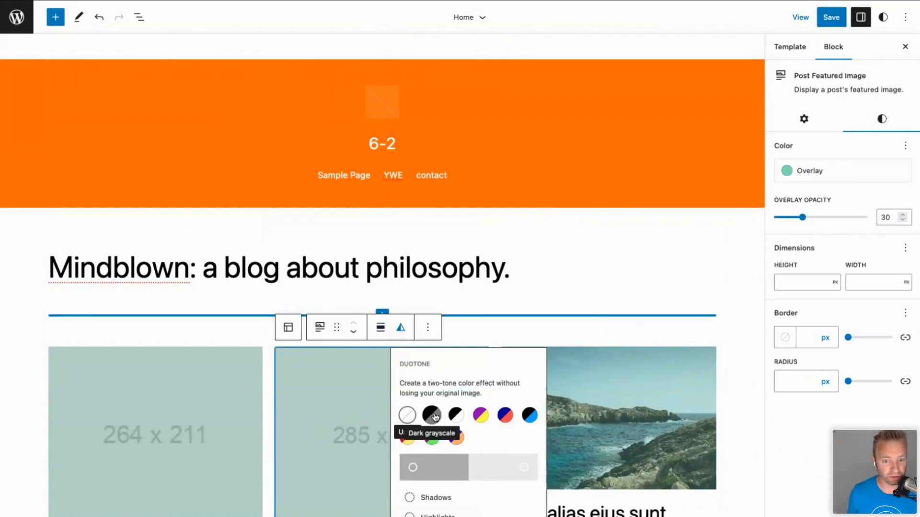
left_click(530, 415)
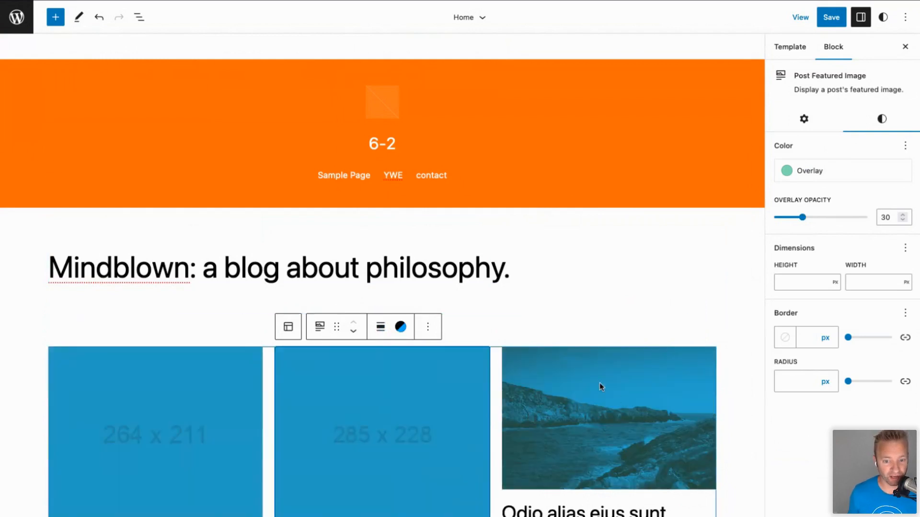
scroll(534, 493, "down", 3)
scroll(535, 494, "down", 5)
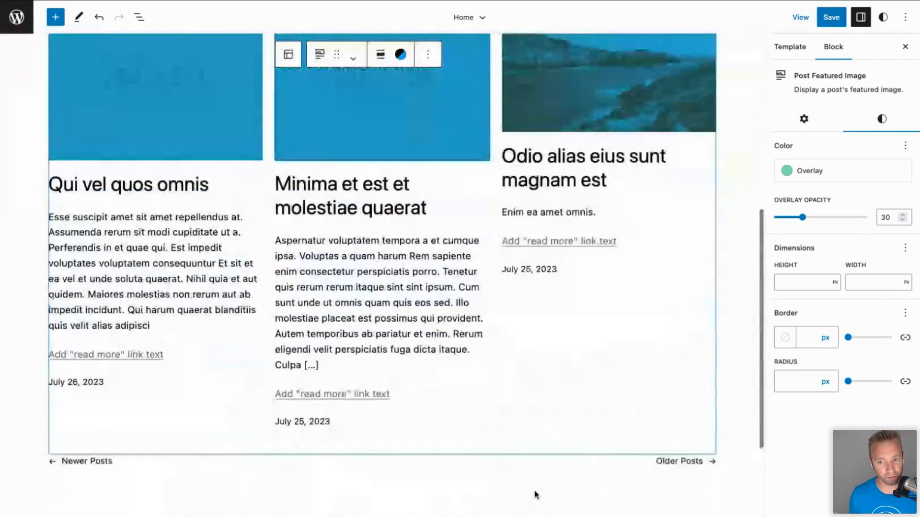
scroll(536, 494, "up", 8)
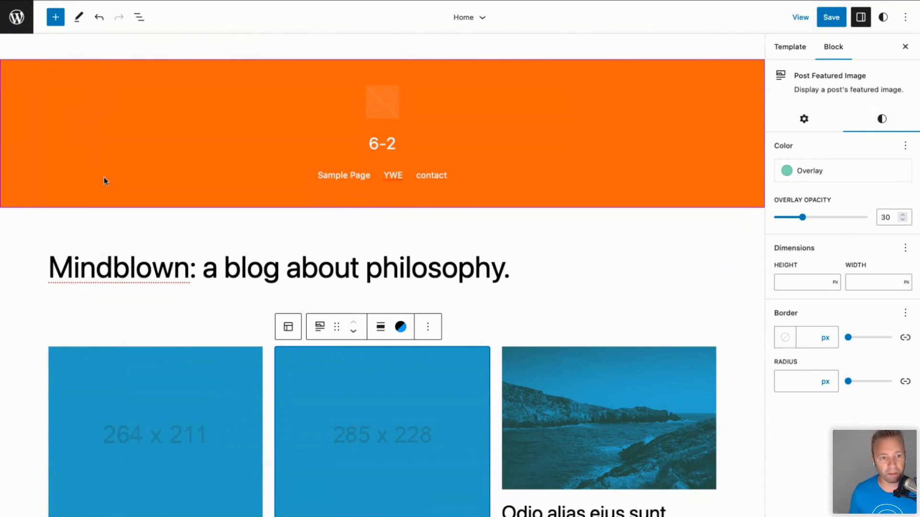
left_click(138, 232)
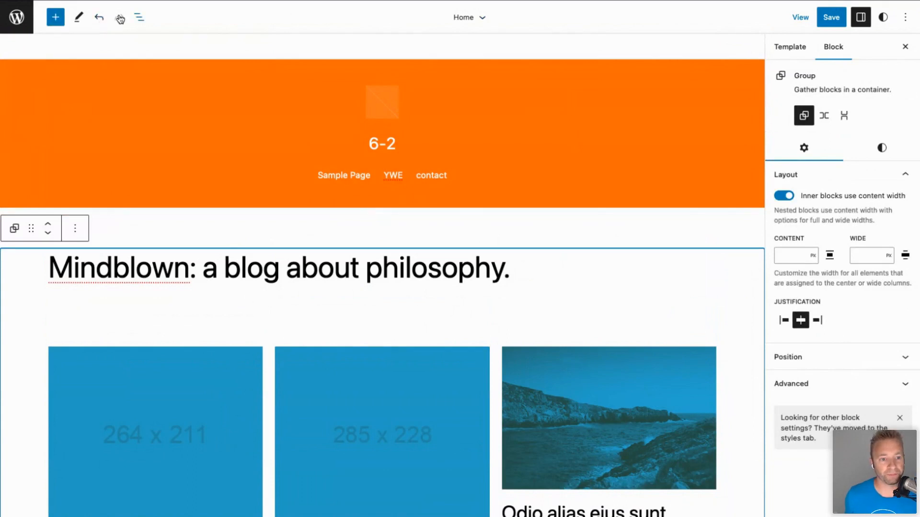
Choose Templates > Page in the navigation sidebar and open it for editing.
left_click(17, 18)
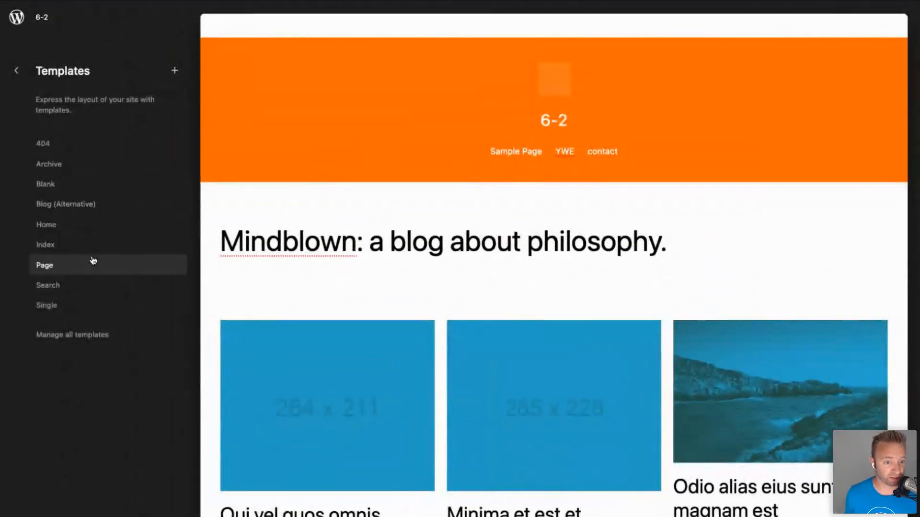
left_click(45, 265)
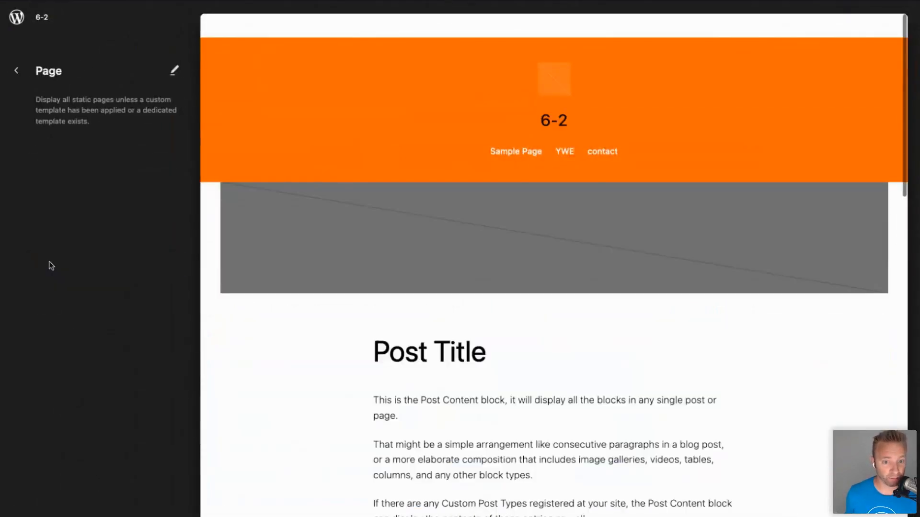
scroll(437, 231, "down", 5)
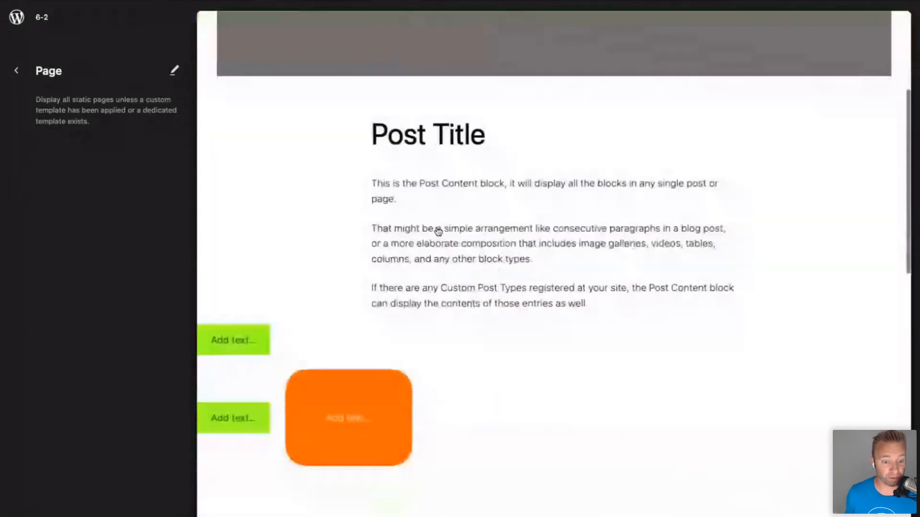
scroll(551, 266, "up", 4)
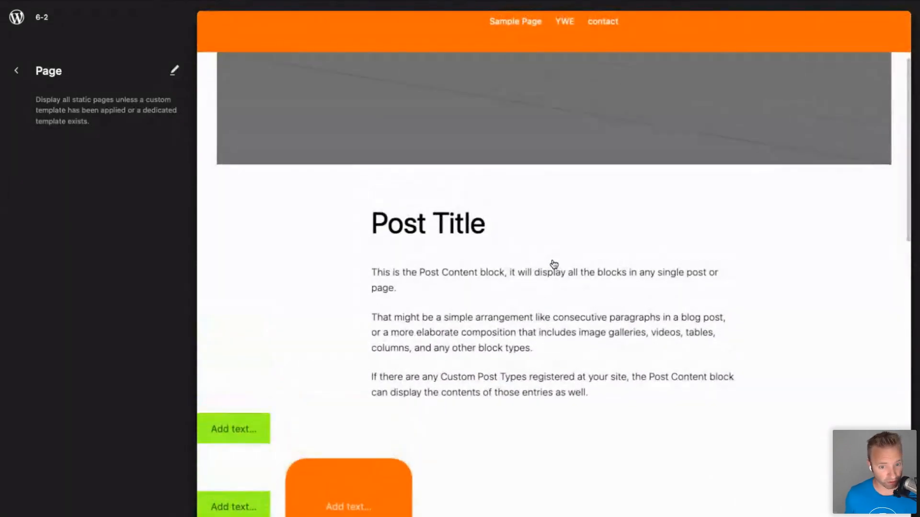
left_click(527, 315)
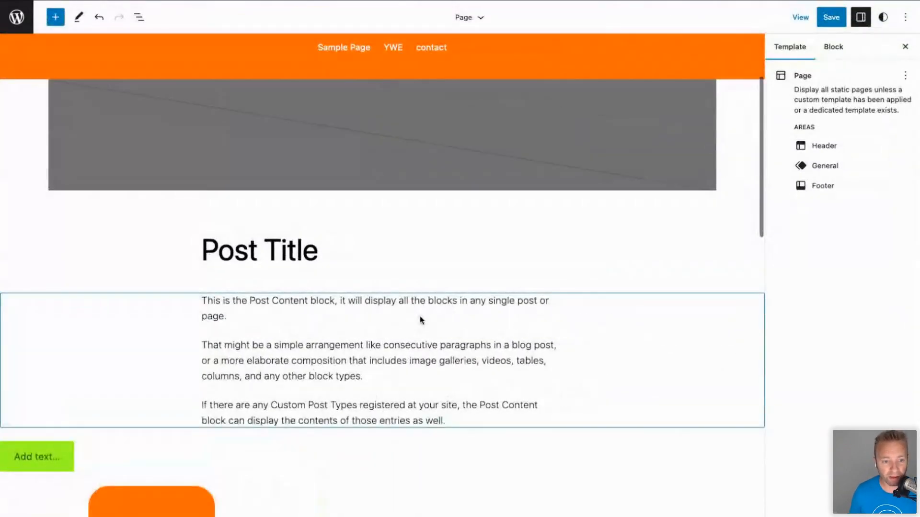
scroll(329, 345, "down", 3)
scroll(331, 273, "up", 3)
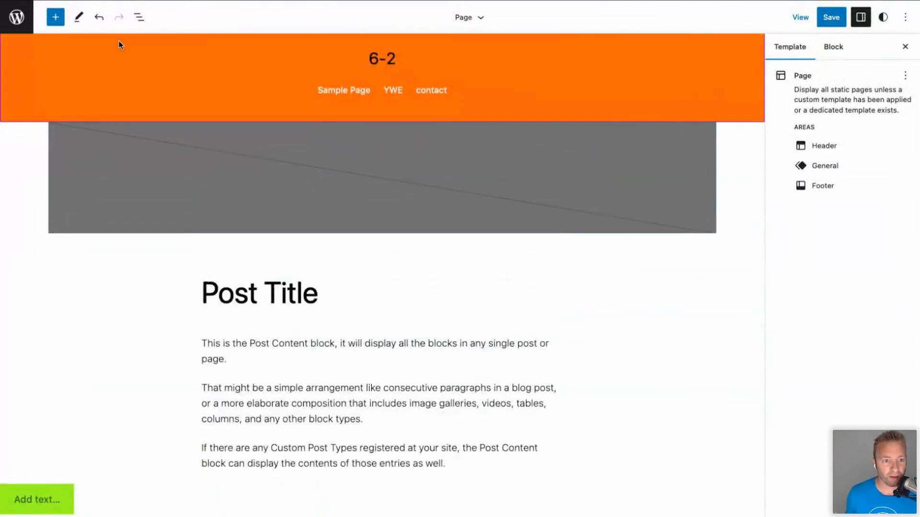
left_click(56, 18)
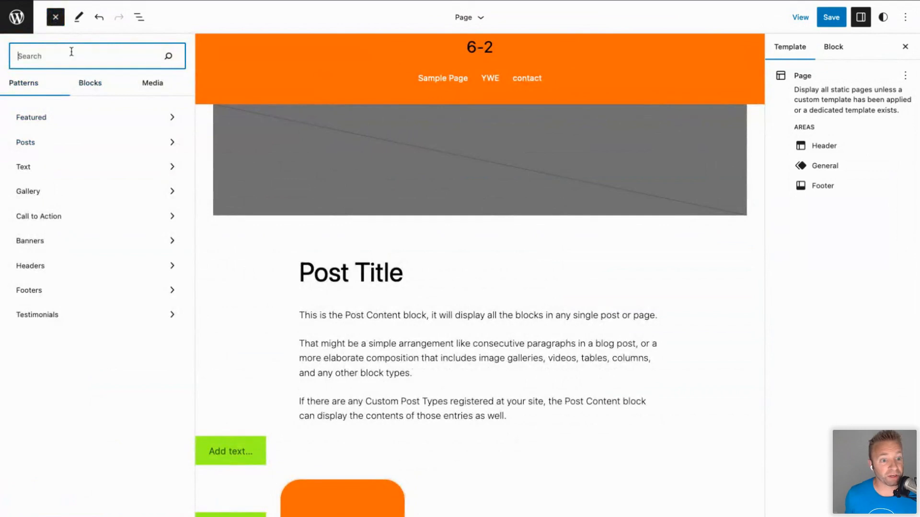
Insert the two-column Offset pattern from the Posts pattern category.
left_click(31, 142)
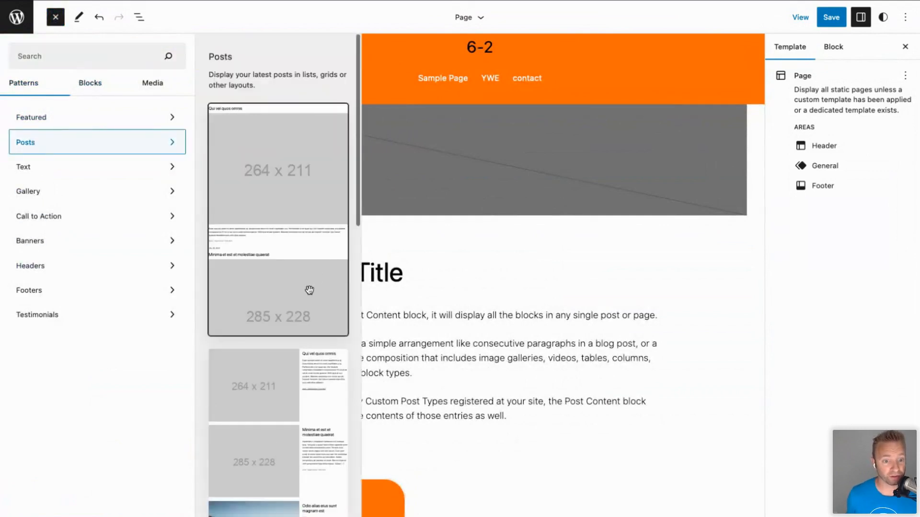
scroll(309, 289, "down", 8)
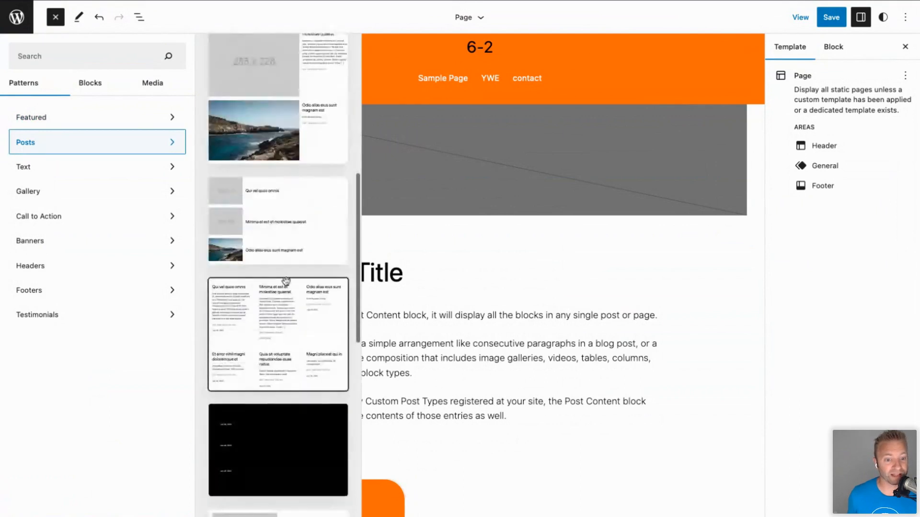
scroll(234, 261, "down", 5)
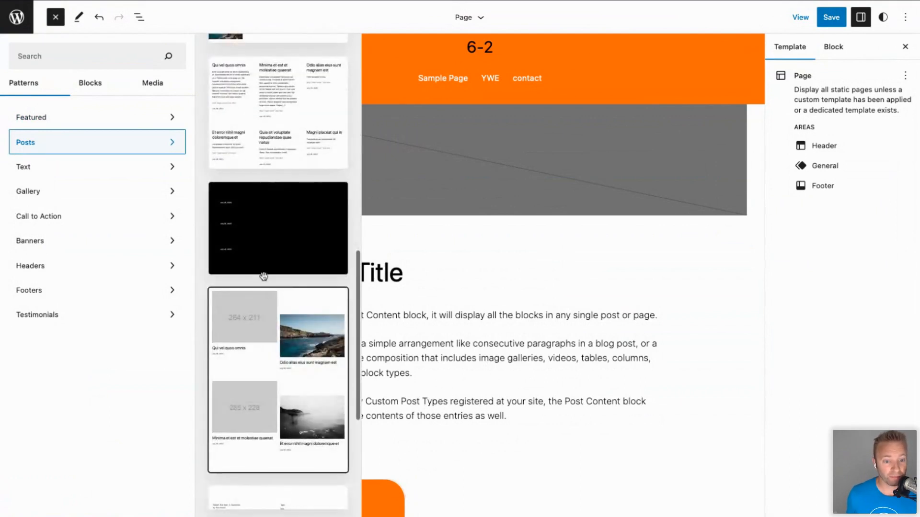
scroll(283, 183, "down", 5)
scroll(283, 179, "up", 1)
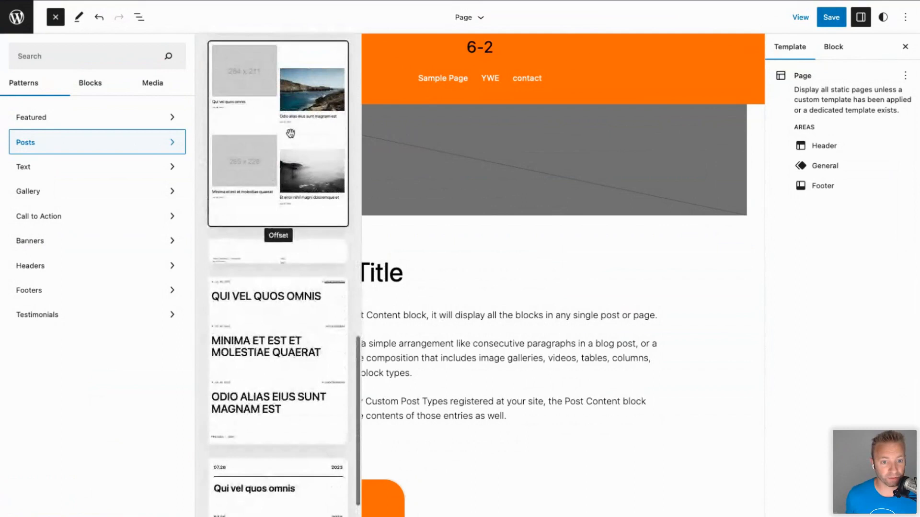
left_click(290, 132)
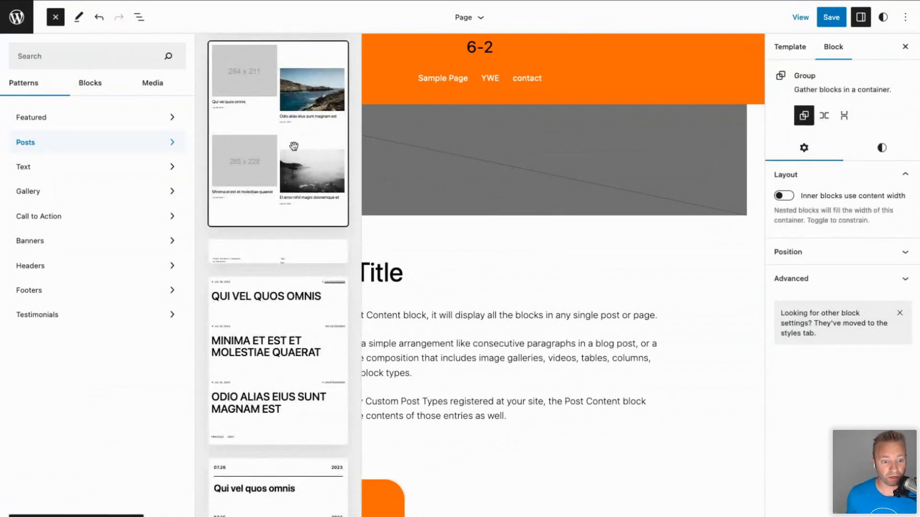
left_click(493, 314)
Select the grid's featured image placeholder and display the template's List View outline.
scroll(476, 383, "down", 5)
scroll(476, 383, "down", 15)
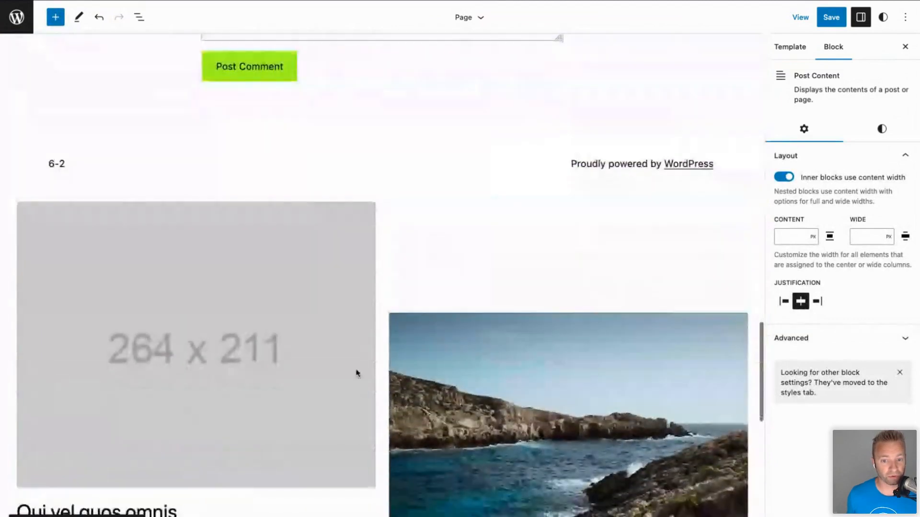
left_click(362, 328)
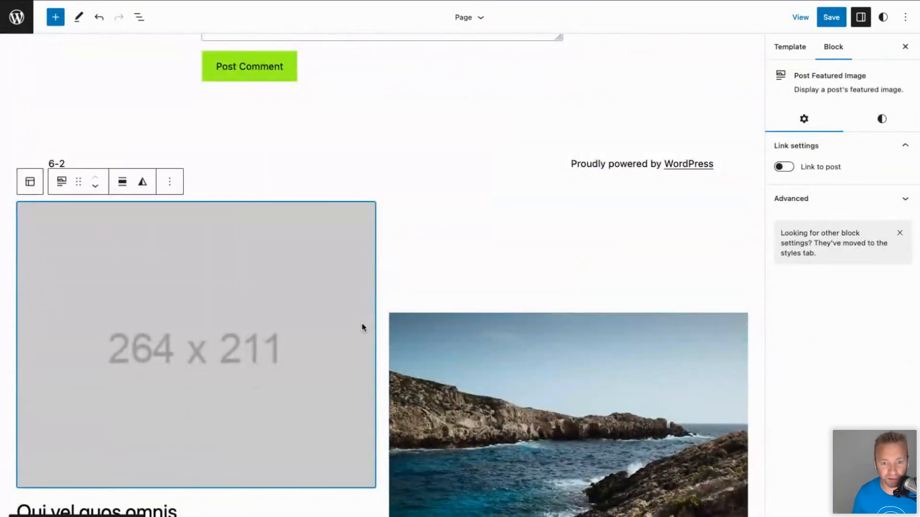
scroll(361, 323, "down", 1)
scroll(361, 323, "up", 4)
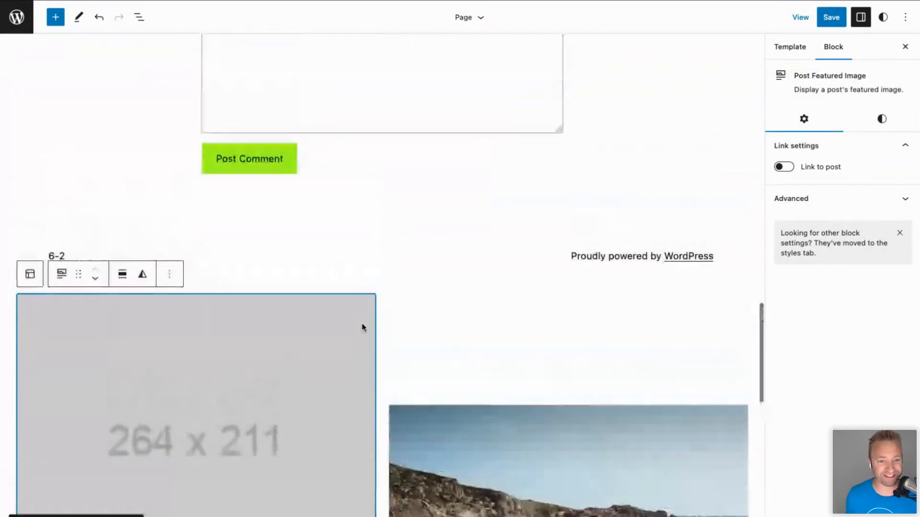
scroll(362, 327, "up", 12)
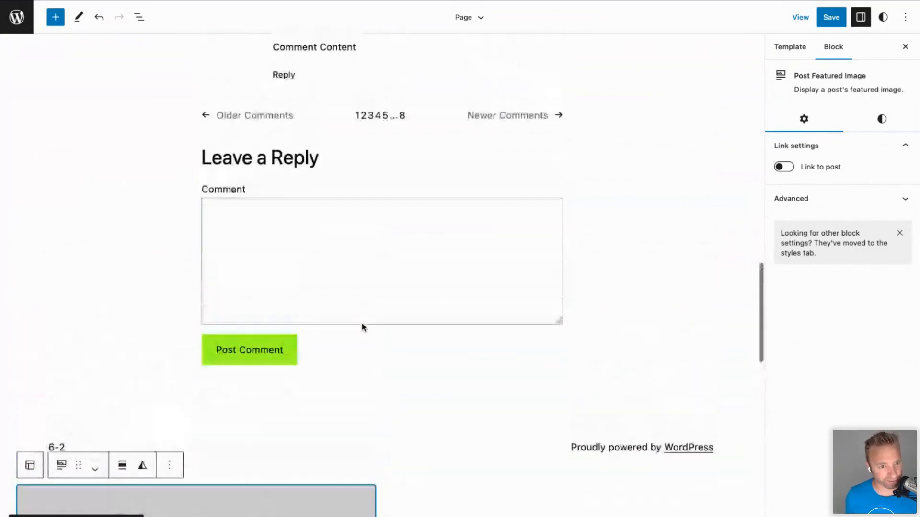
scroll(362, 327, "up", 3)
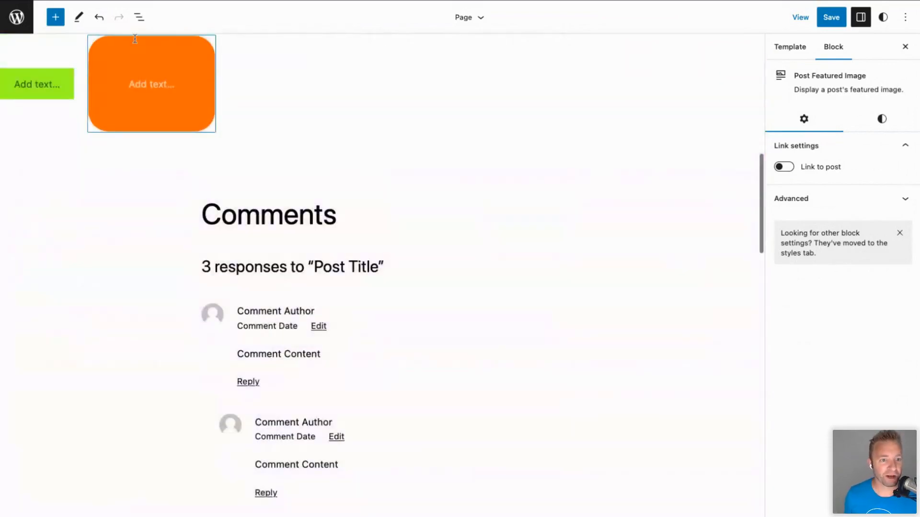
left_click(140, 17)
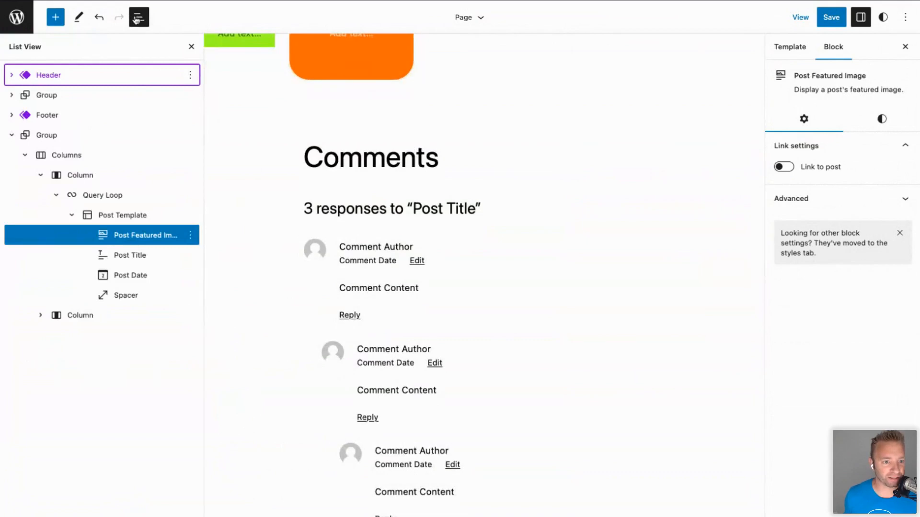
Drag the posts grid group toward the header and move its inner Group in List View.
left_click(41, 139)
left_click_drag(41, 139, 23, 91)
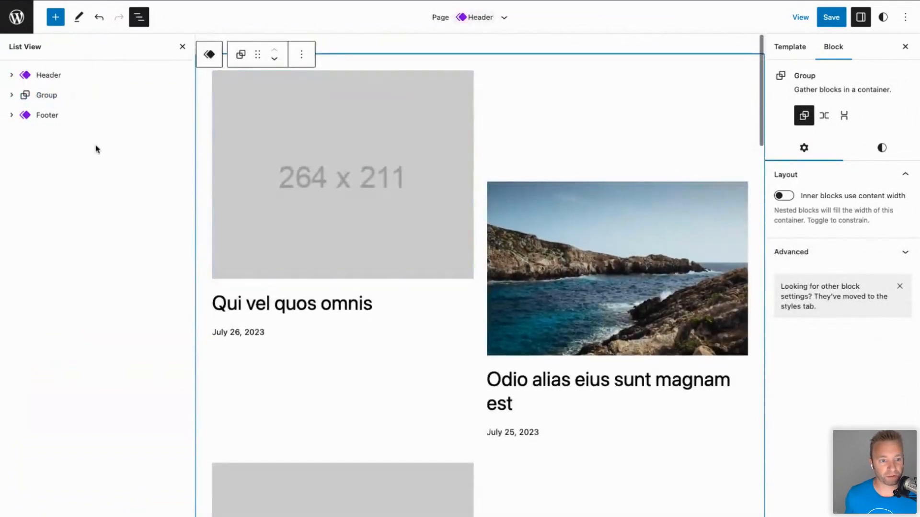
left_click(68, 95)
scroll(326, 151, "up", 5)
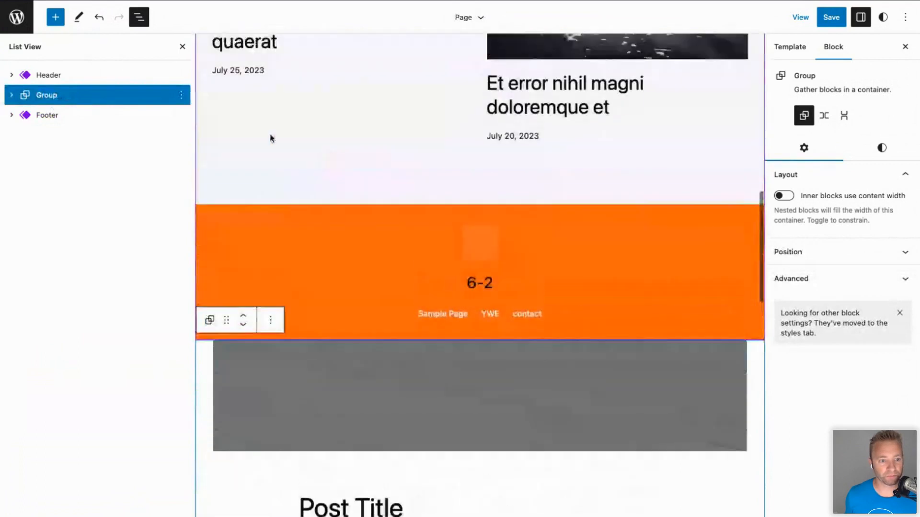
left_click(10, 95)
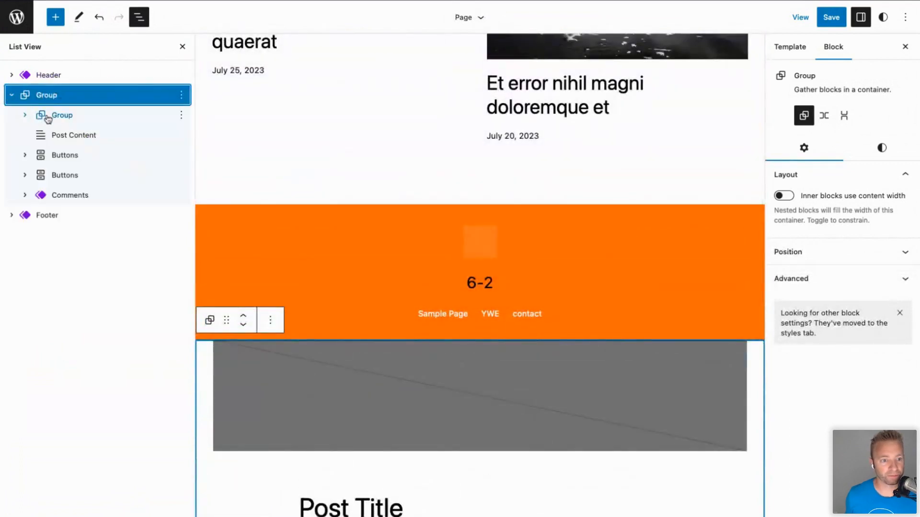
left_click_drag(48, 118, 10, 78)
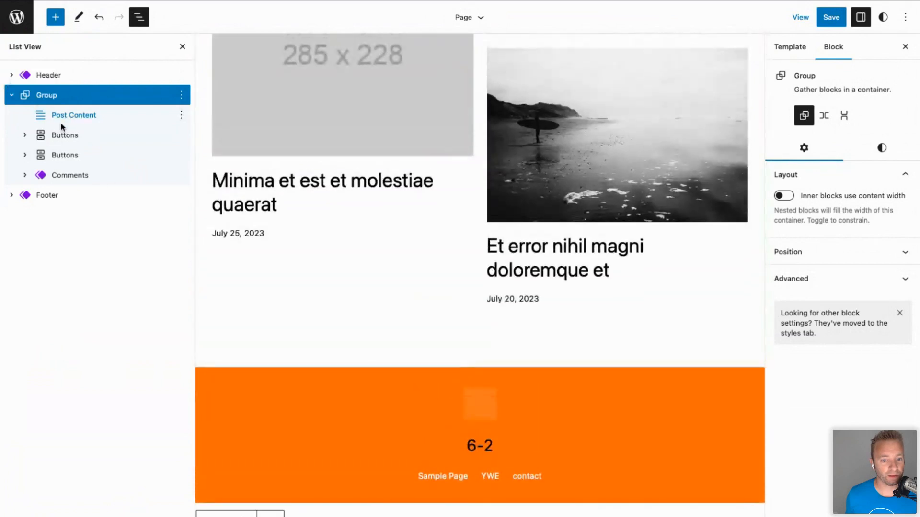
scroll(328, 415, "down", 9)
scroll(329, 415, "up", 2)
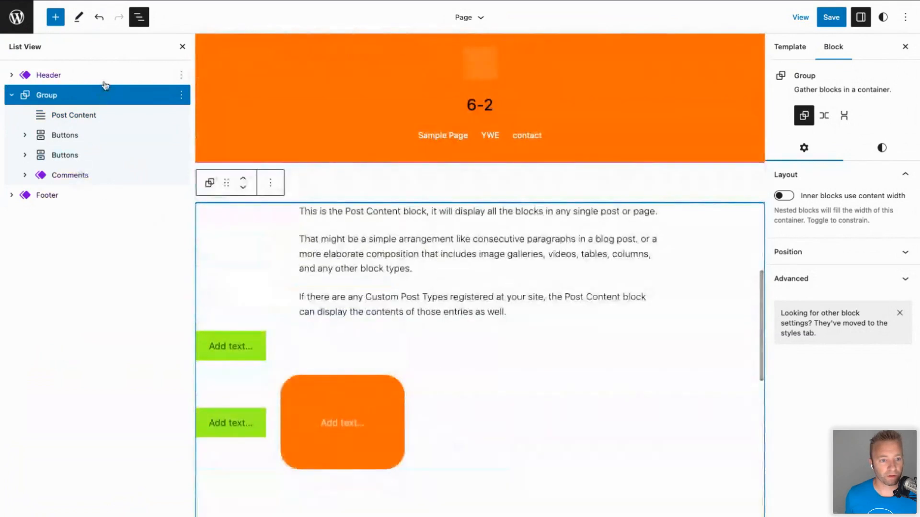
Inspect Comments and Header nesting, then undo four edits to restore the original Page layout.
mouse_move(373, 331)
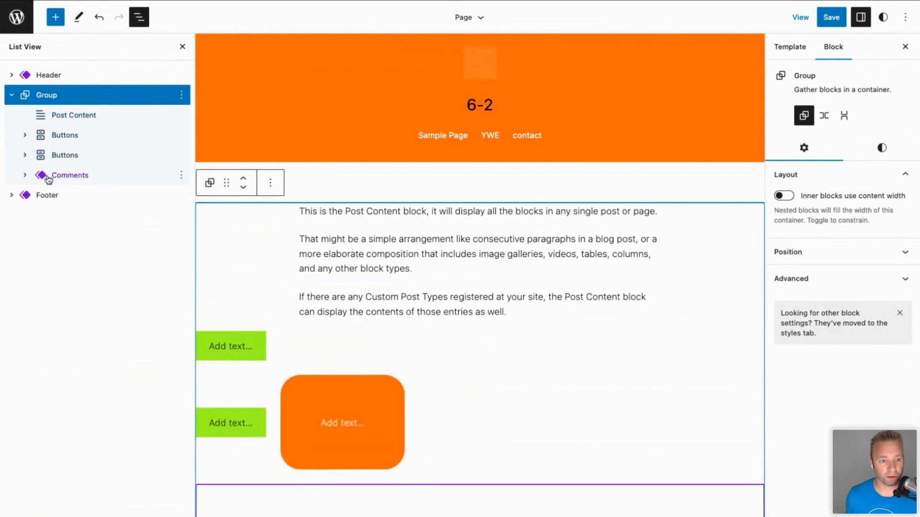
left_click(24, 176)
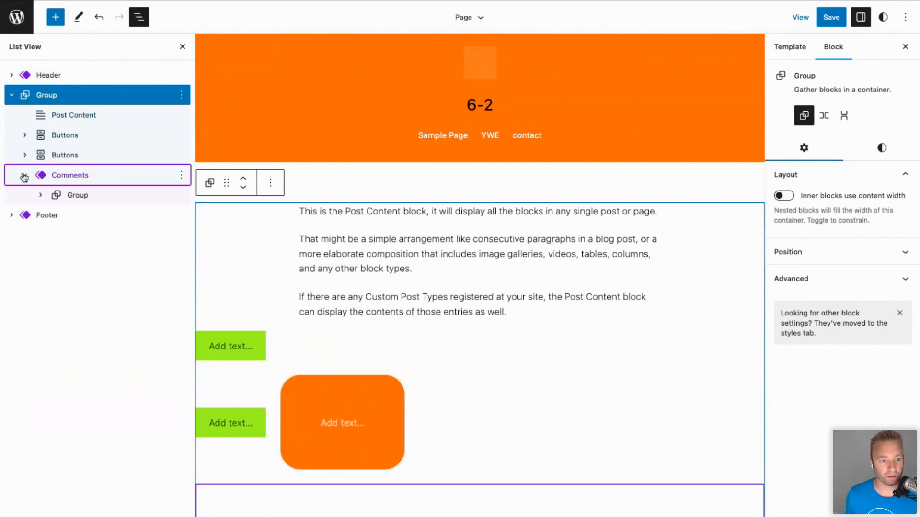
left_click(76, 196)
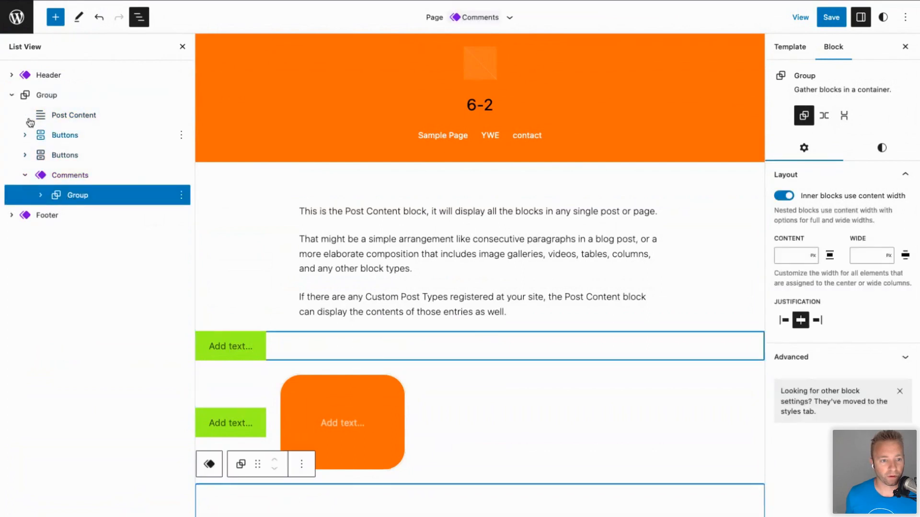
left_click(12, 77)
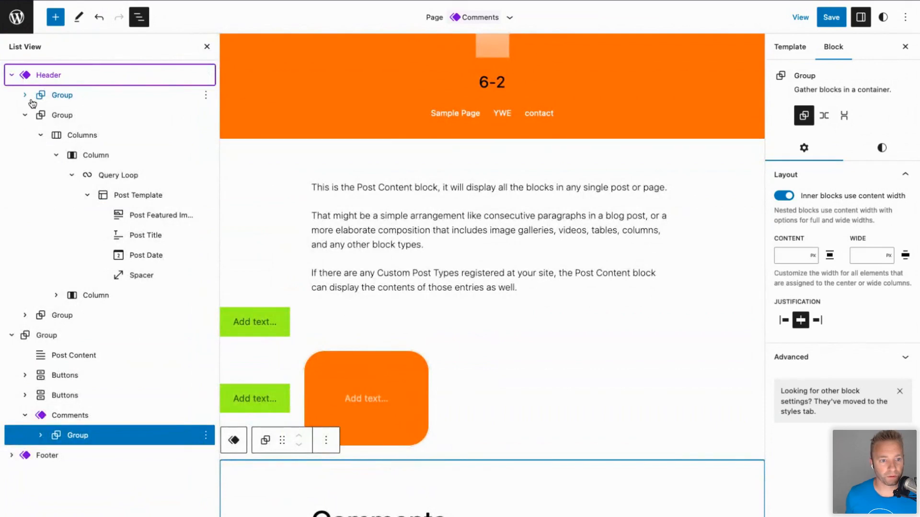
left_click(25, 115)
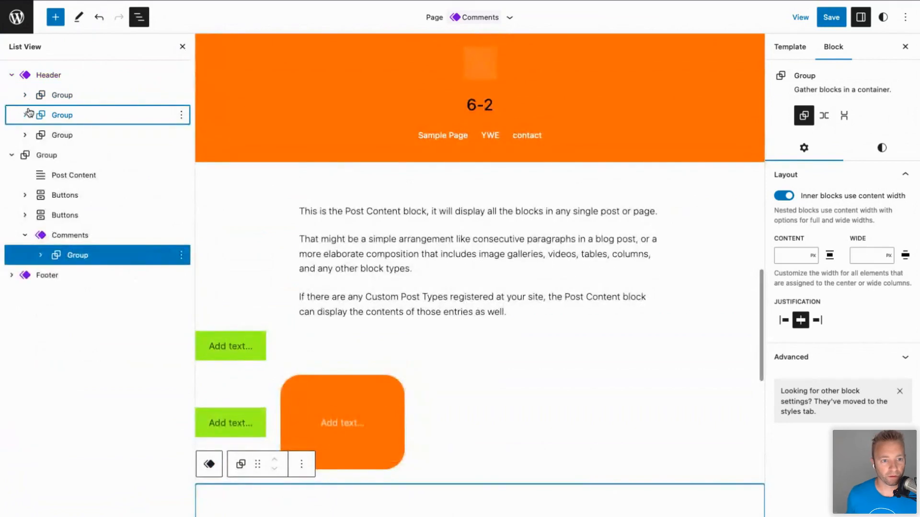
left_click(98, 18)
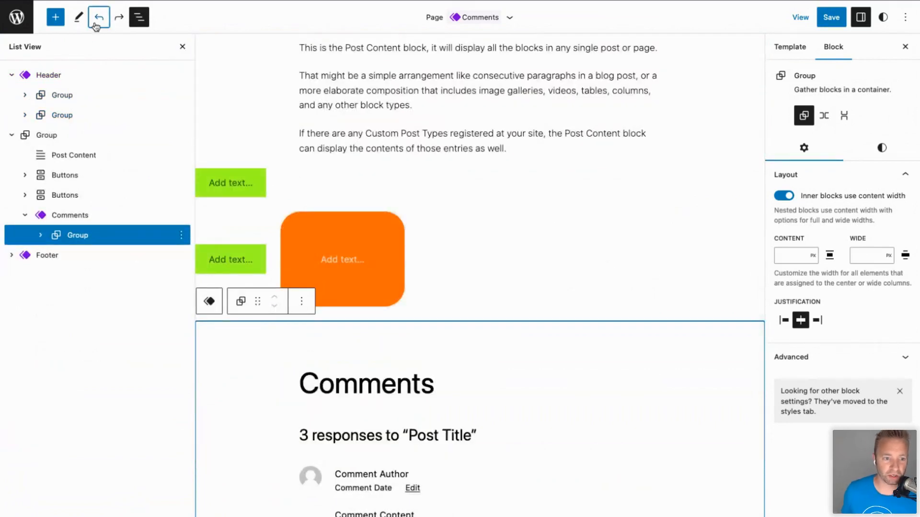
left_click(98, 17)
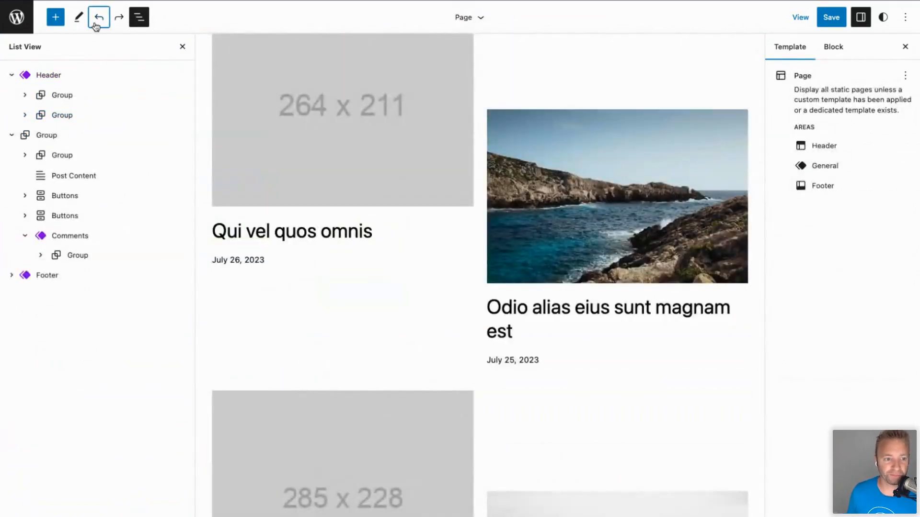
left_click(96, 26)
left_click(96, 25)
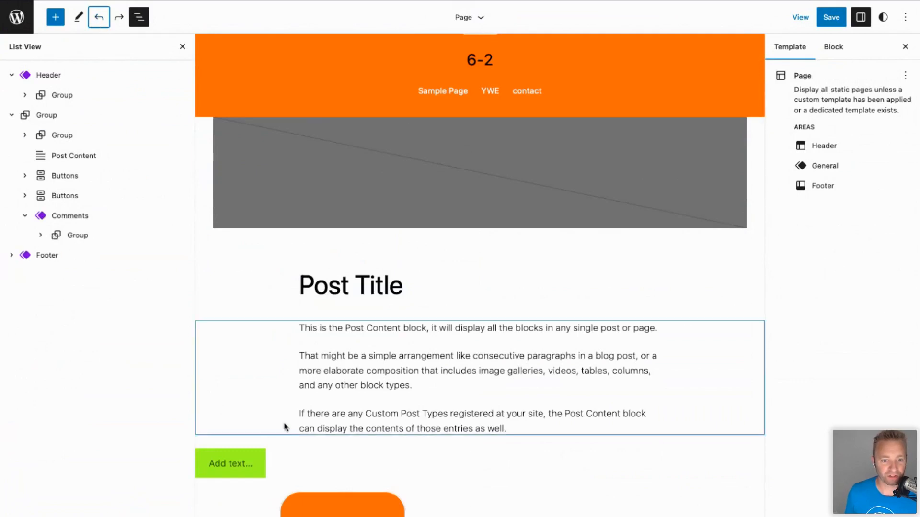
Remove the page's content Group and all its blocks.
left_click(406, 187)
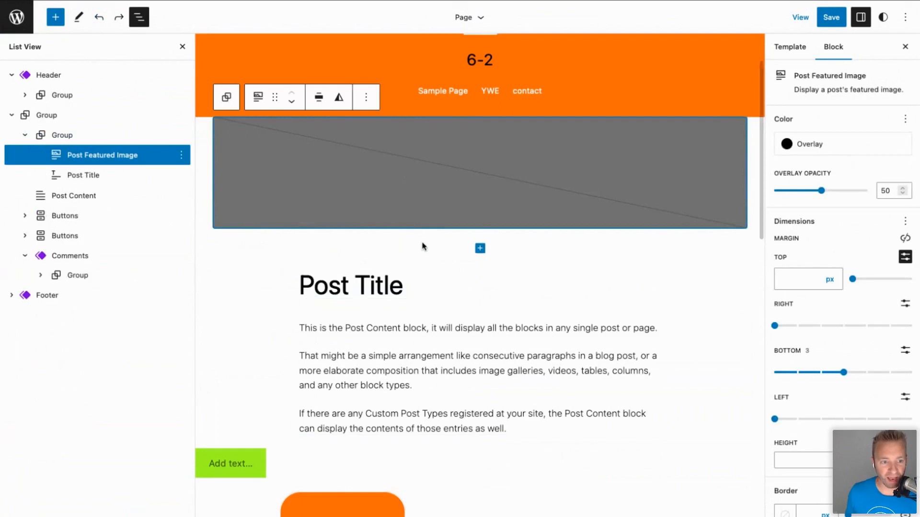
left_click(48, 116)
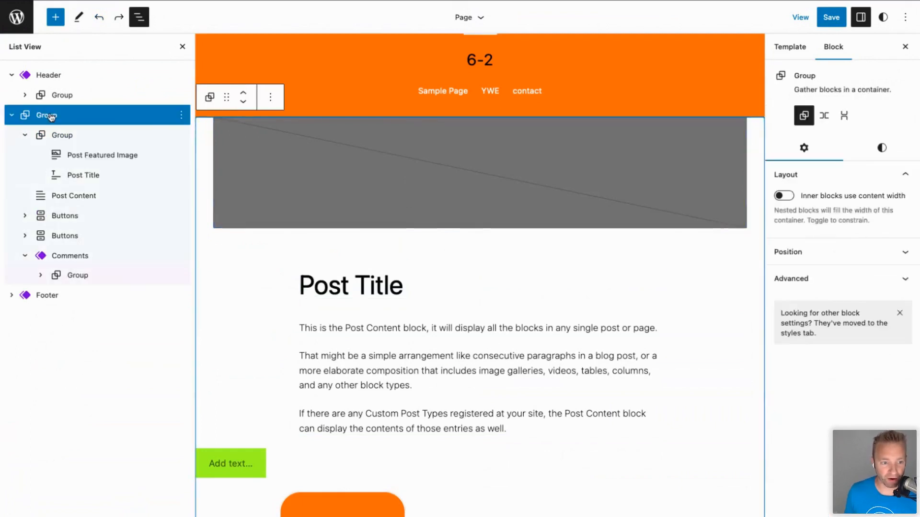
left_click(182, 116)
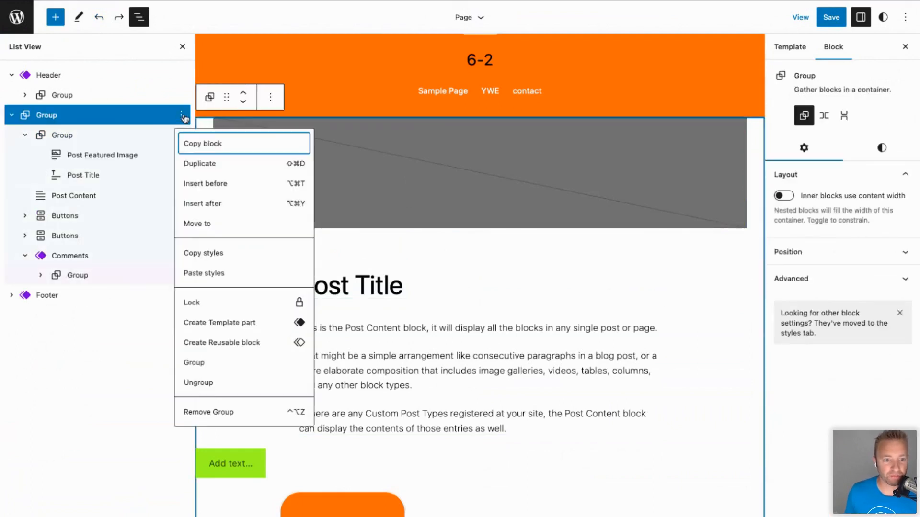
left_click(210, 413)
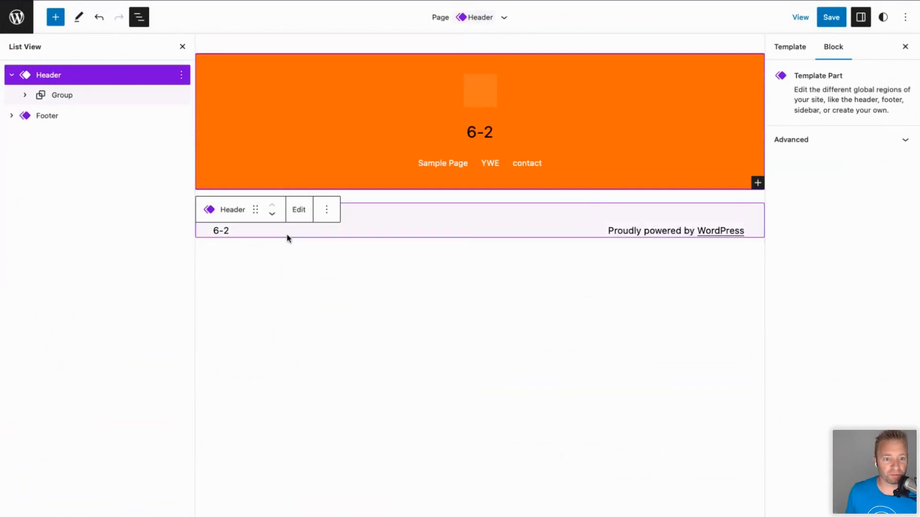
Insert the Offset posts pattern above the footer from Browse all > Patterns > Posts.
left_click(415, 205)
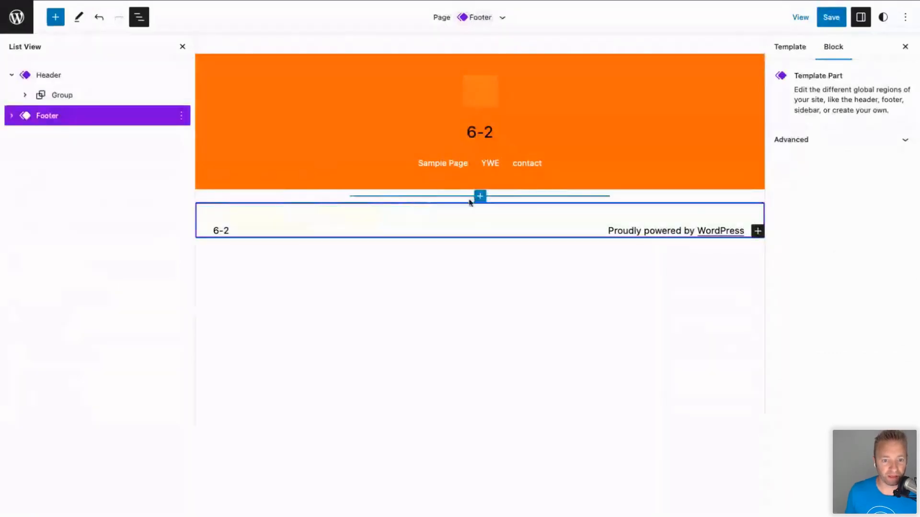
left_click(480, 196)
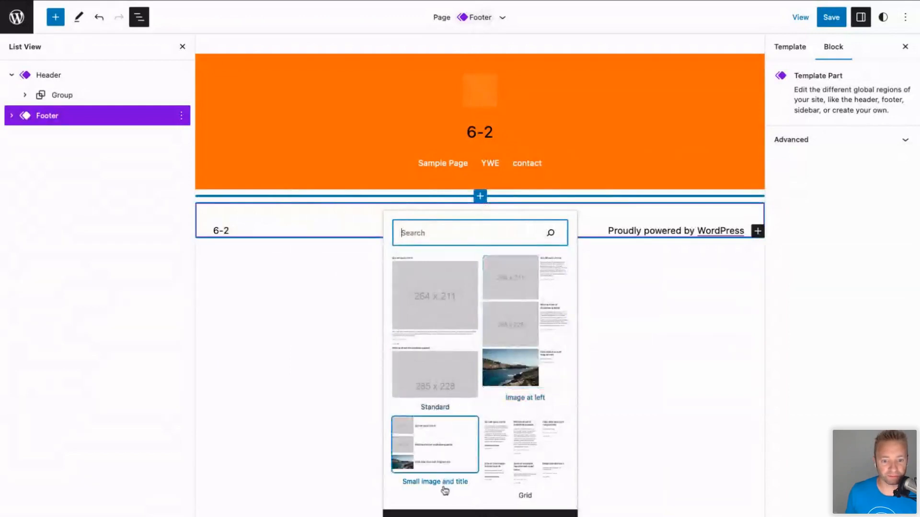
left_click(480, 512)
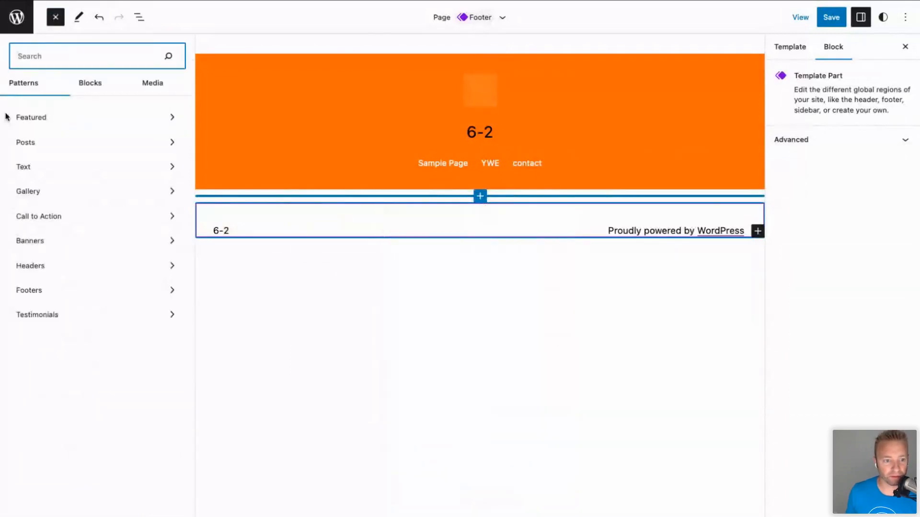
left_click(50, 148)
scroll(257, 319, "down", 12)
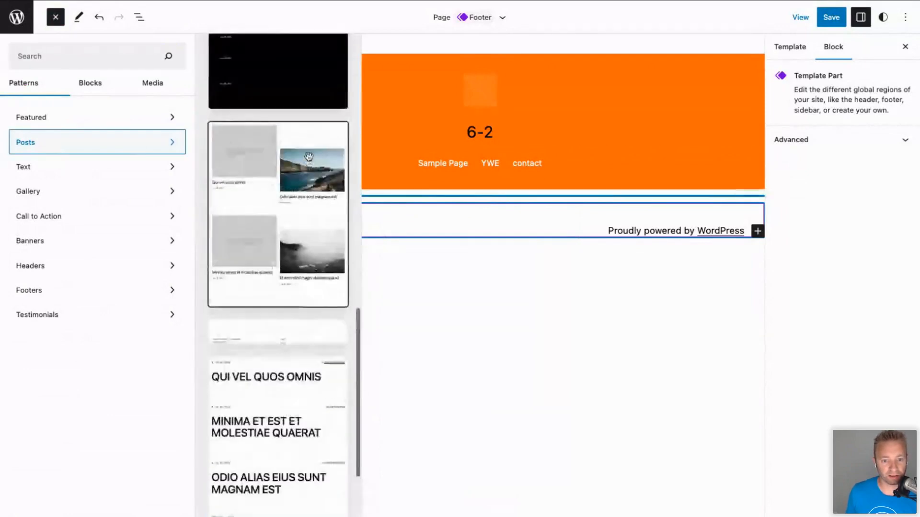
left_click(303, 187)
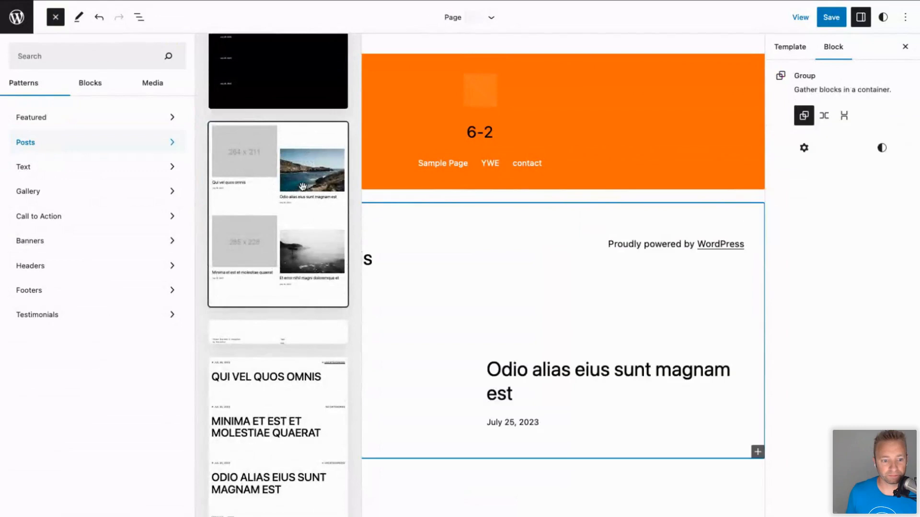
left_click(562, 271)
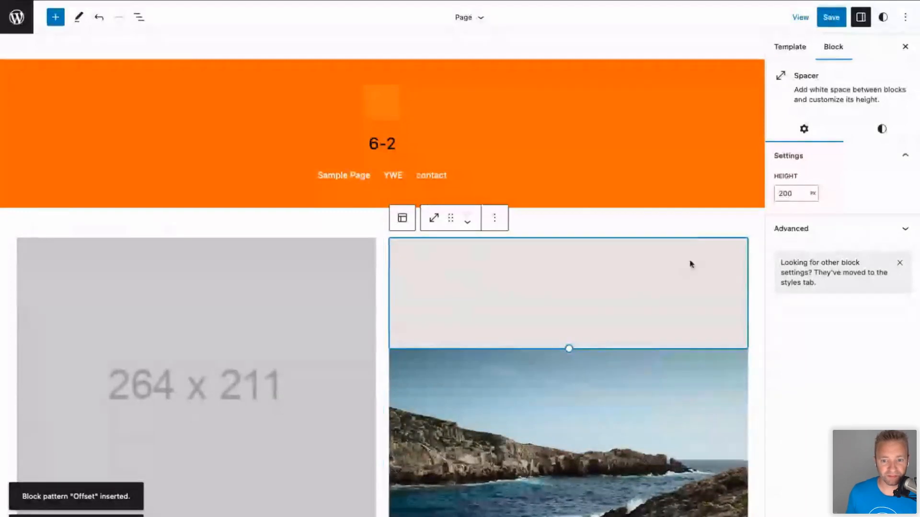
left_click(752, 240)
scroll(752, 240, "down", 7)
Remove the duplicate second posts Group from List View, leaving one posts grid.
scroll(752, 240, "down", 10)
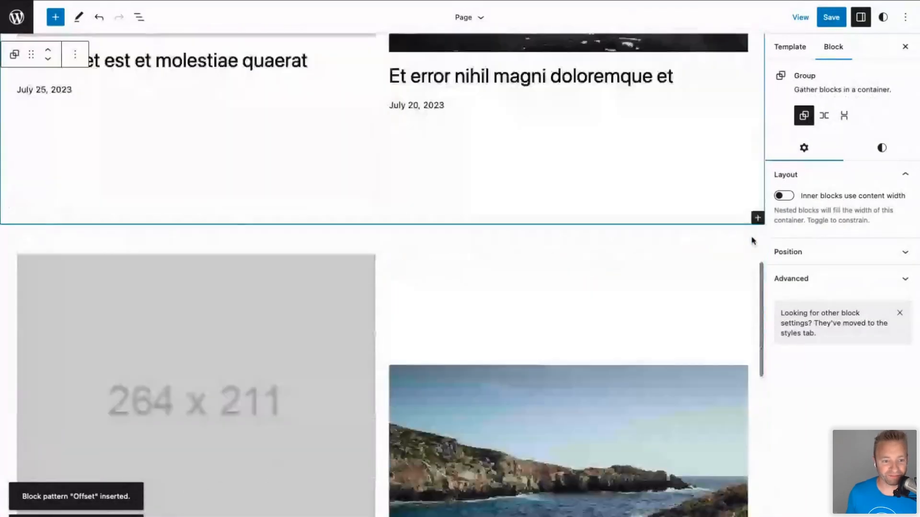
scroll(752, 241, "up", 1)
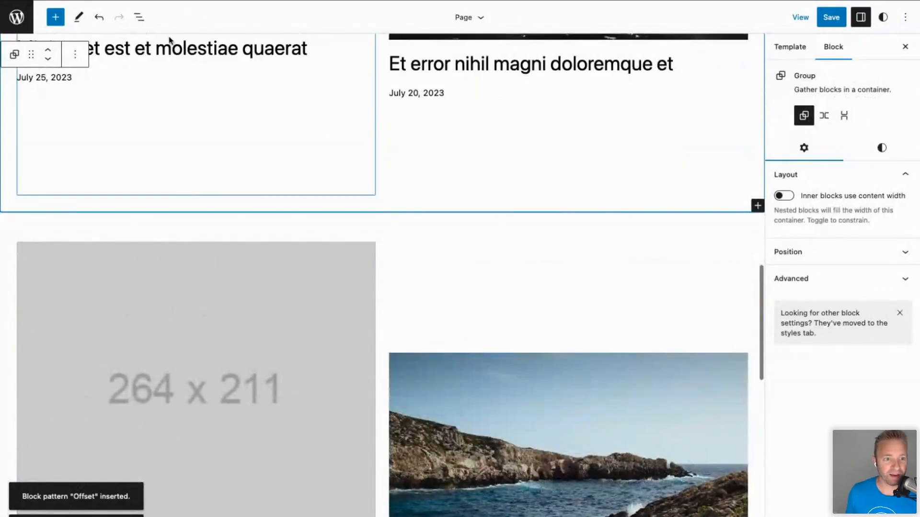
left_click(139, 18)
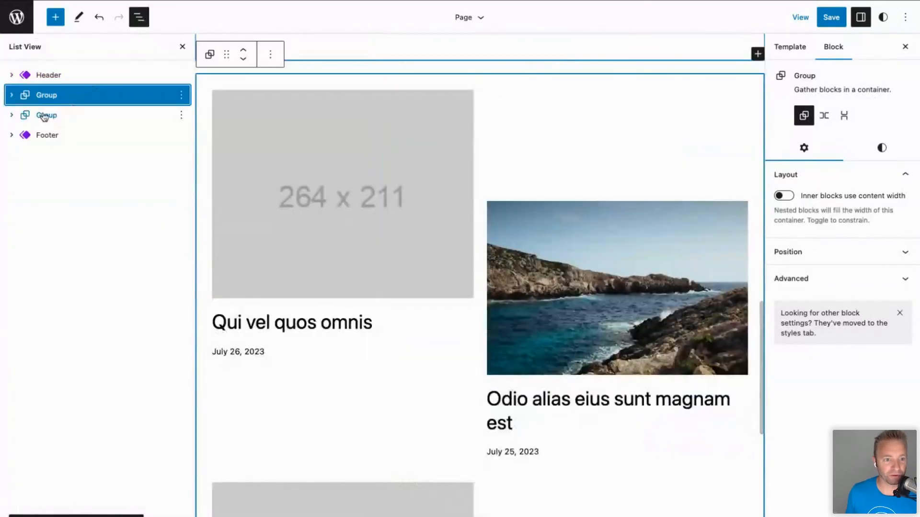
left_click(79, 117)
left_click(181, 115)
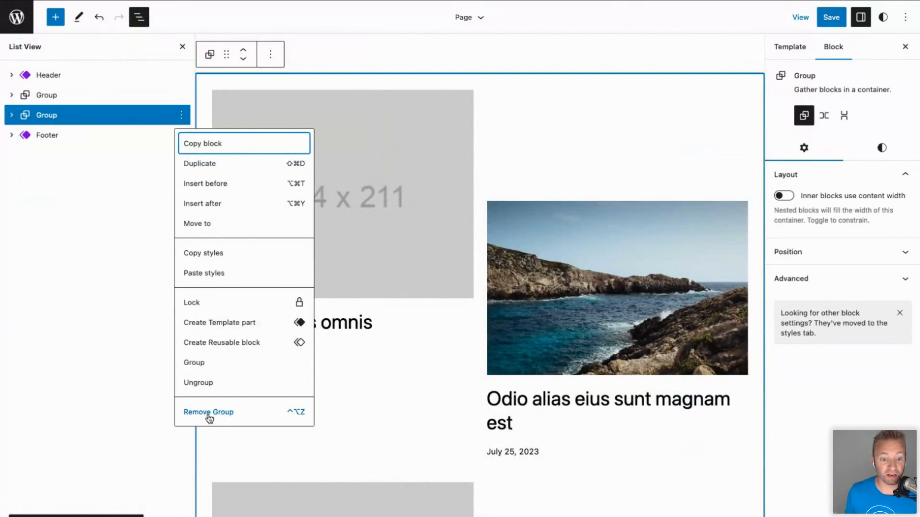
left_click(208, 413)
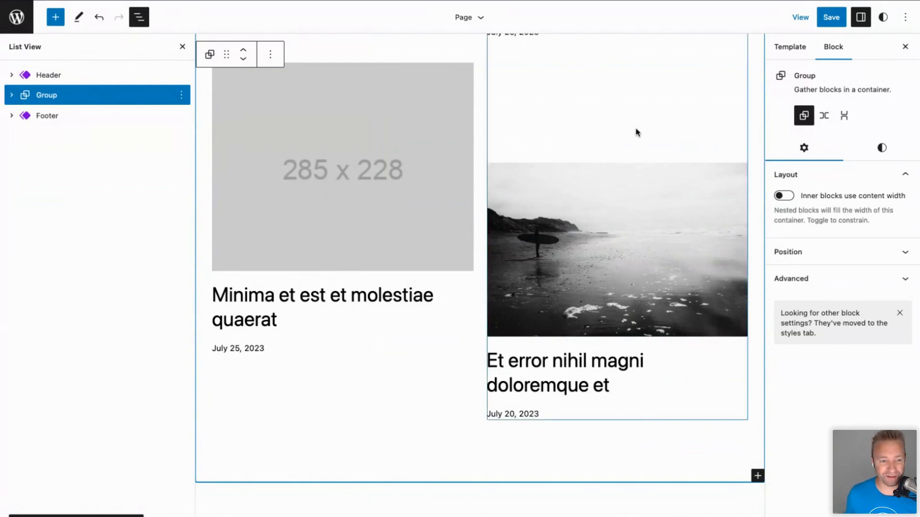
Save the Home and Page templates and Header part, then open the block inserter inside the posts Group.
left_click(832, 18)
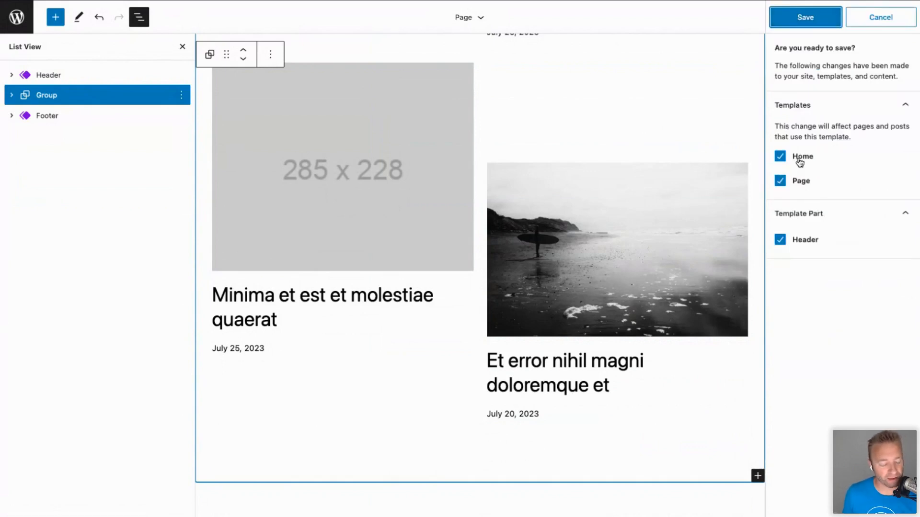
left_click(808, 17)
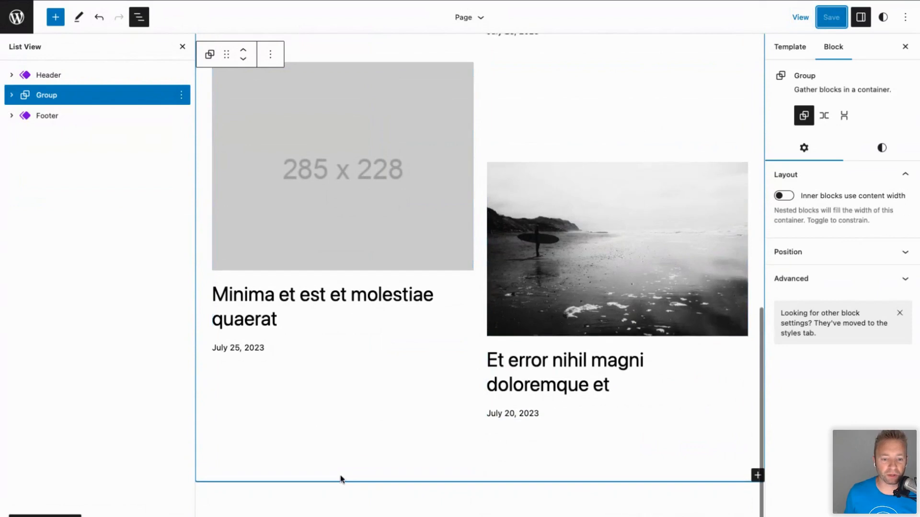
left_click(410, 497)
left_click(410, 482)
left_click(409, 486)
left_click(409, 493)
left_click(623, 478)
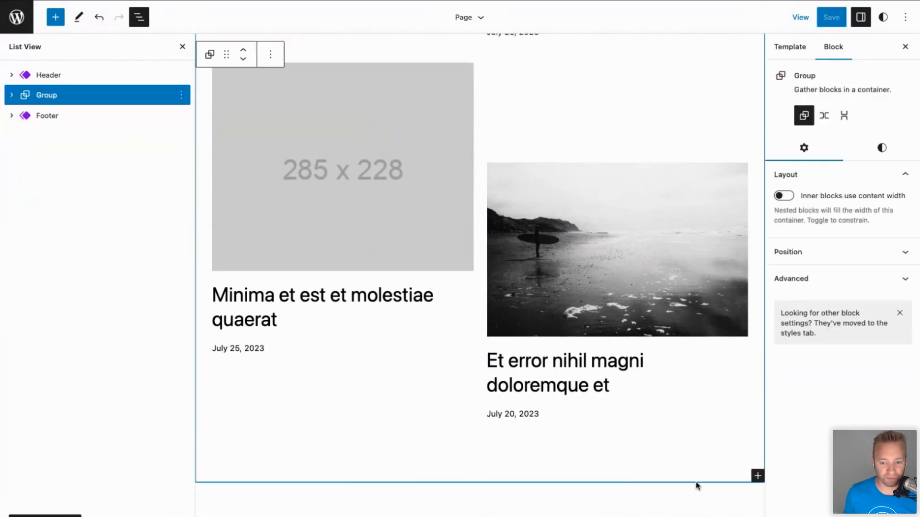
left_click(757, 477)
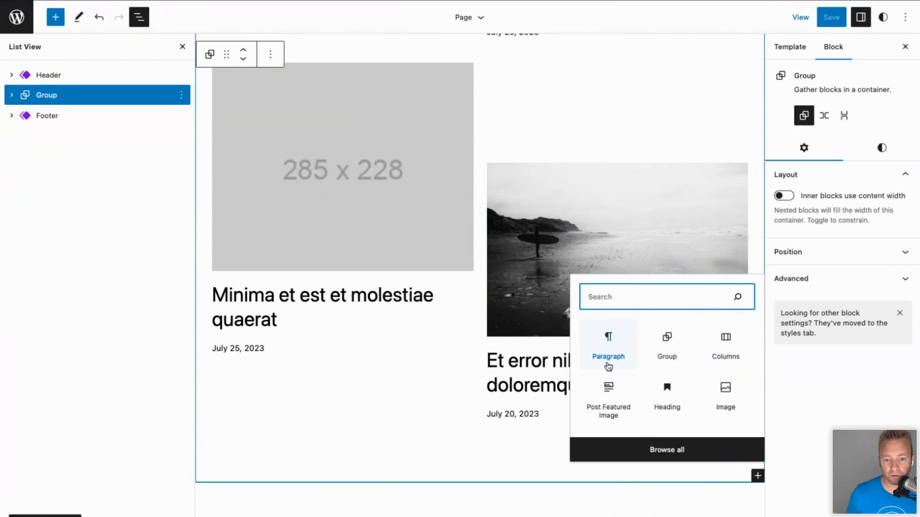
Insert the Call to Action 'Simple call to action' pattern below the posts grid and select its Contact us button.
left_click(663, 447)
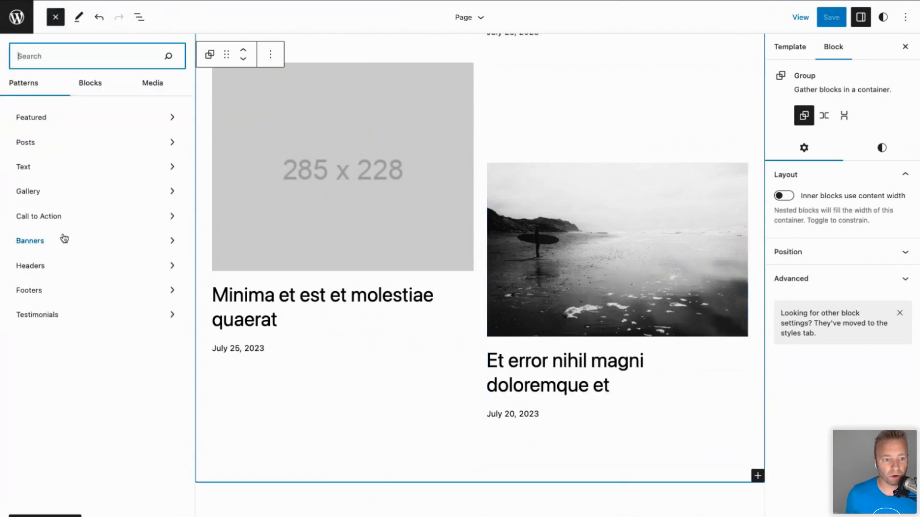
left_click(57, 220)
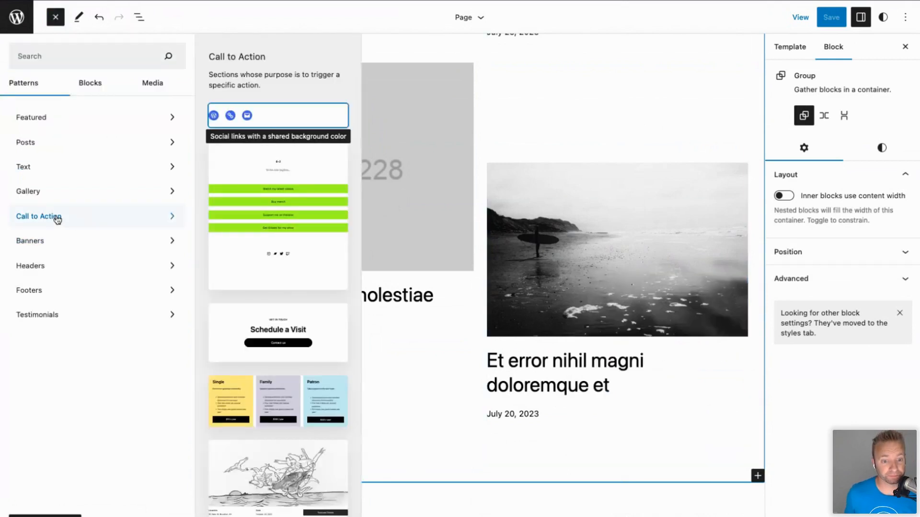
left_click(281, 327)
scroll(570, 443, "down", 3)
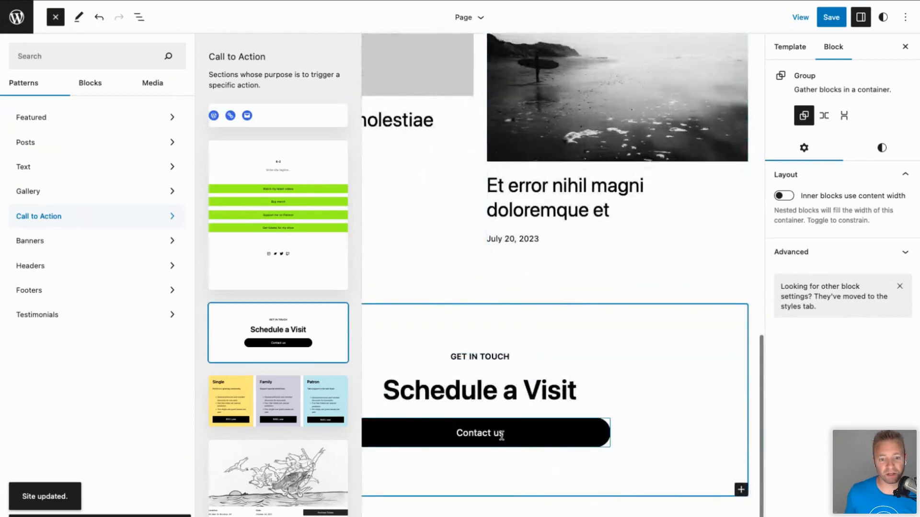
left_click(500, 434)
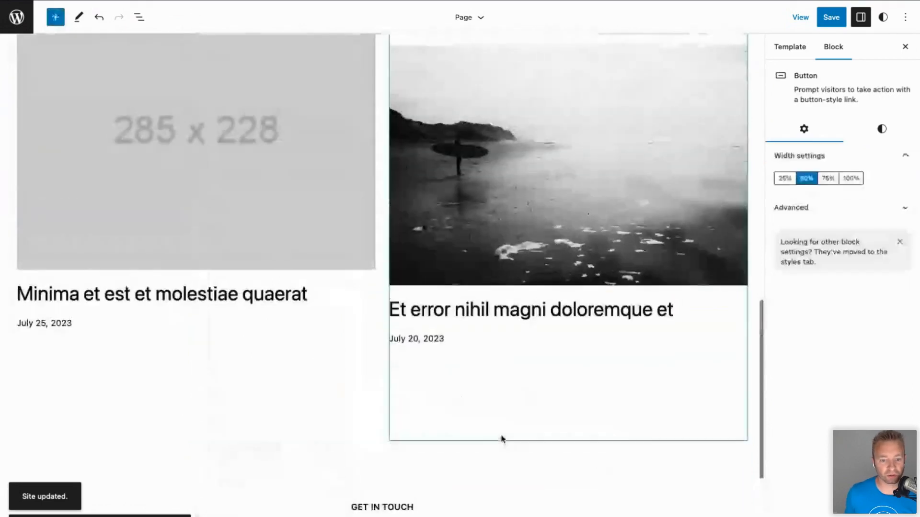
Save the template changes and review the live blog homepage.
left_click(839, 22)
left_click(838, 22)
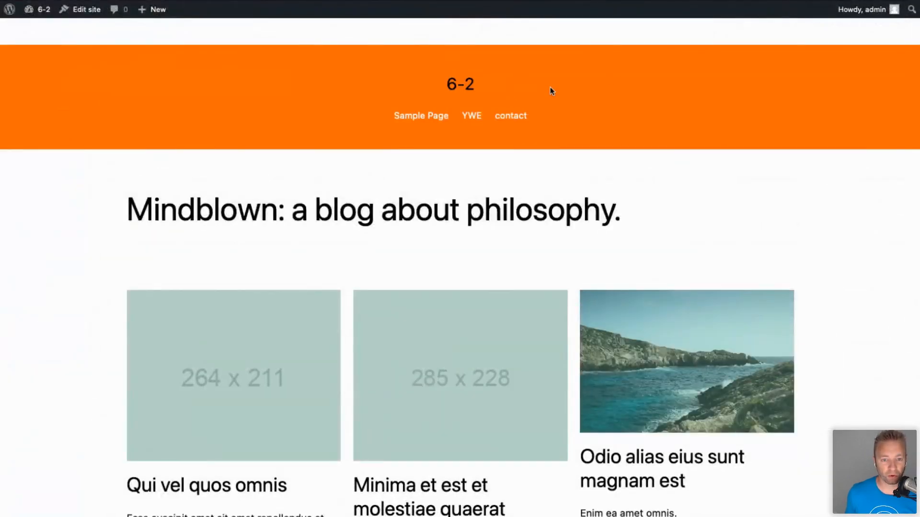
scroll(296, 360, "down", 15)
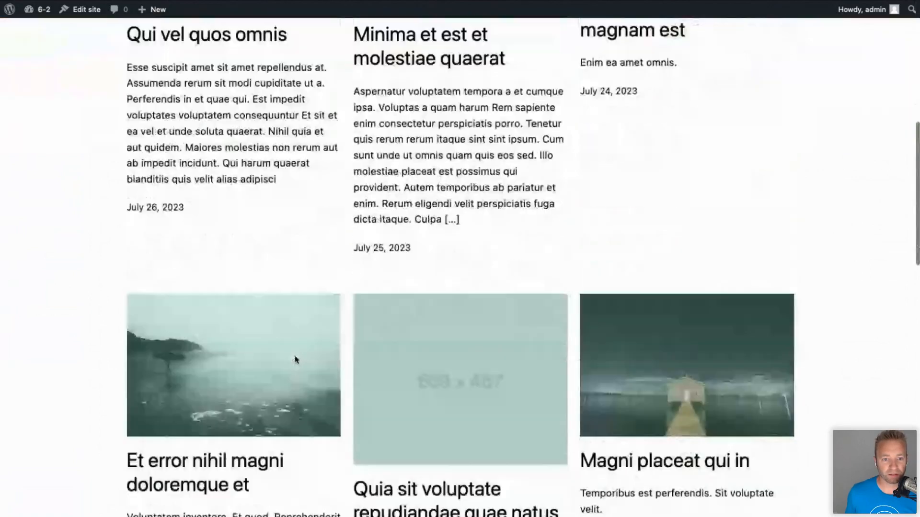
scroll(296, 360, "down", 15)
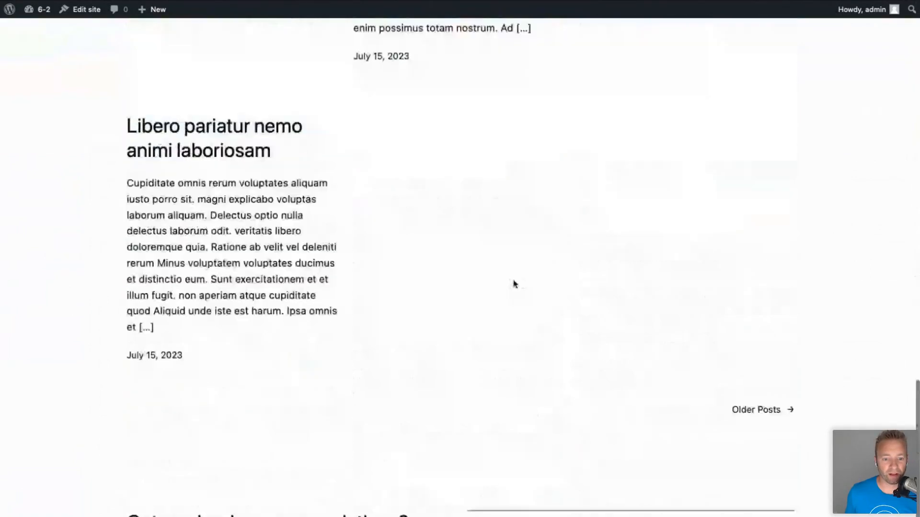
scroll(514, 284, "up", 20)
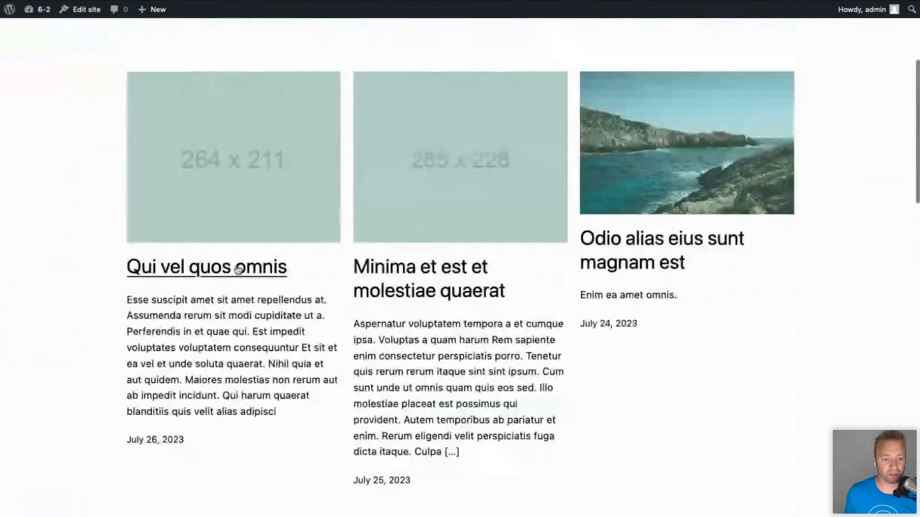
Open the 'Qui vel quos omnis' post on the live site and scroll through it.
left_click(238, 269)
scroll(231, 355, "down", 7)
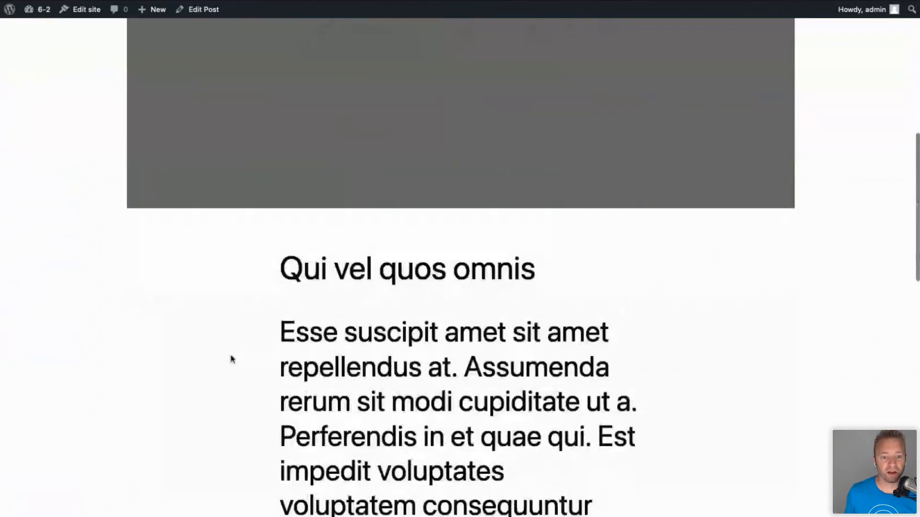
scroll(231, 359, "down", 15)
scroll(231, 359, "up", 17)
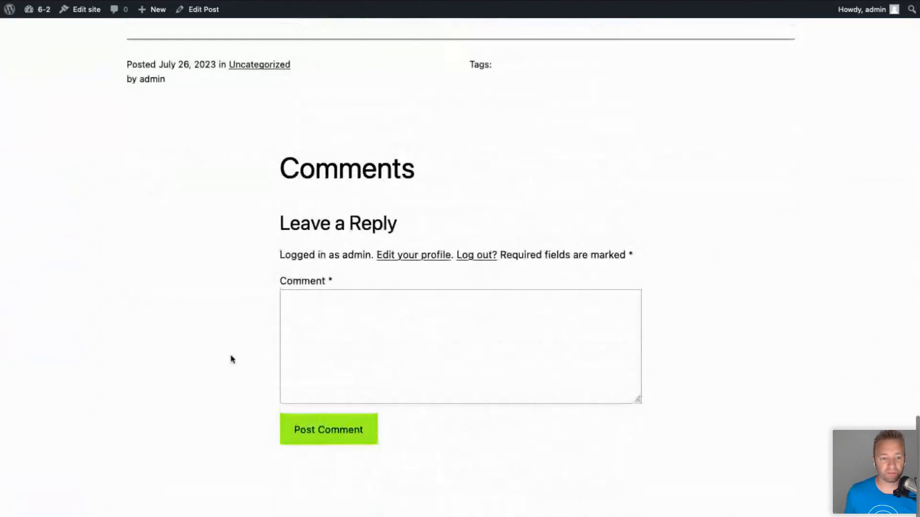
scroll(231, 360, "up", 6)
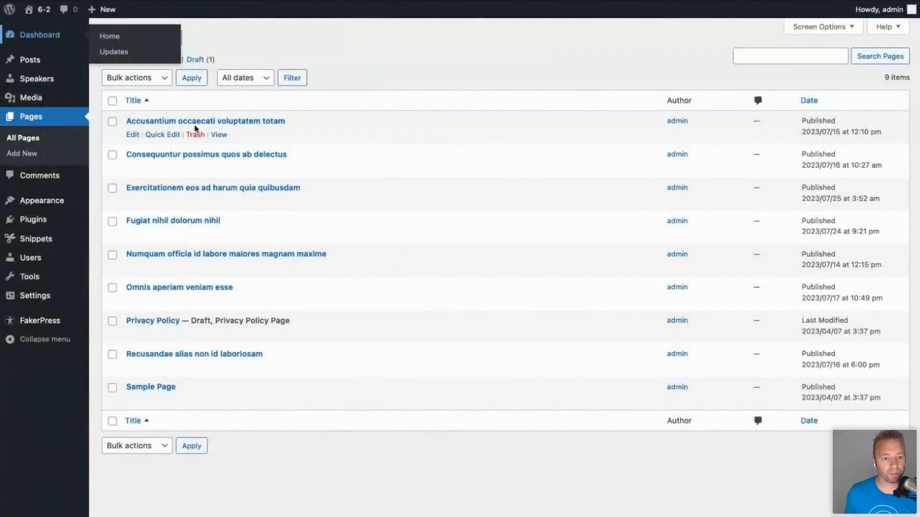
left_click(221, 135)
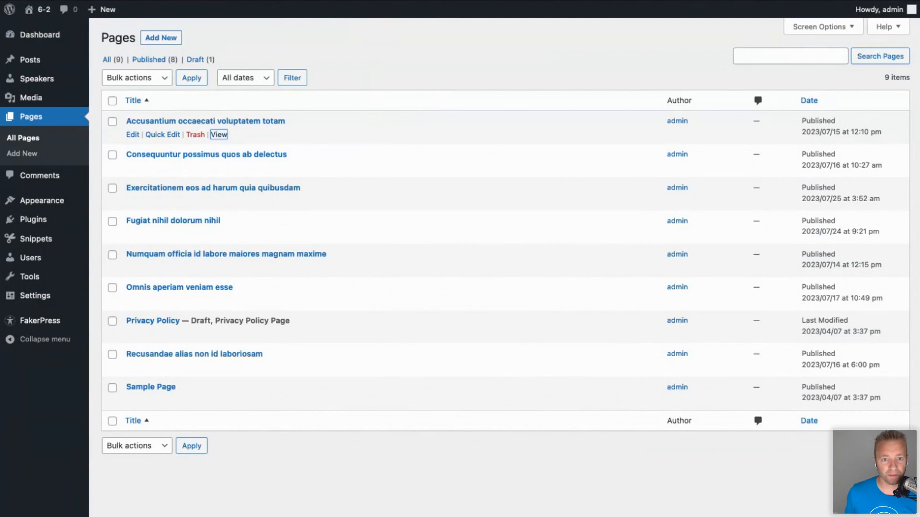
scroll(407, 345, "down", 6)
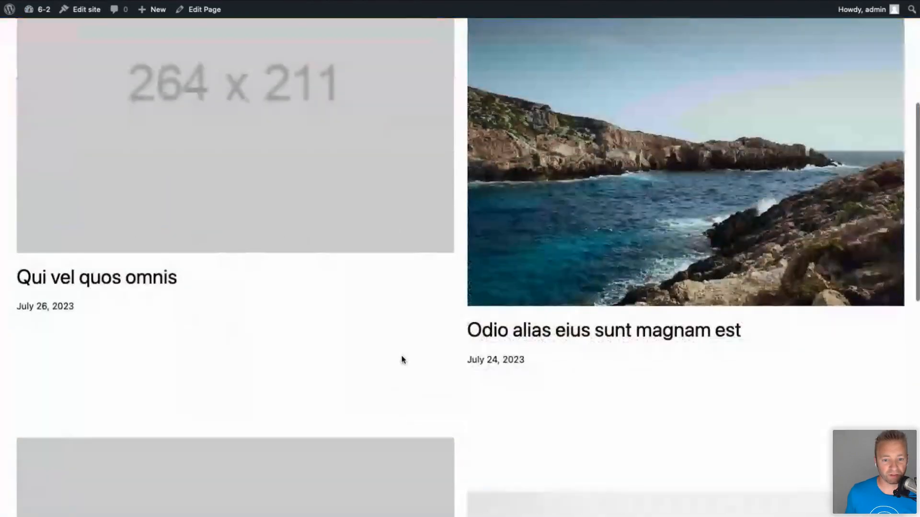
scroll(402, 360, "down", 10)
scroll(401, 357, "up", 5)
scroll(402, 357, "up", 4)
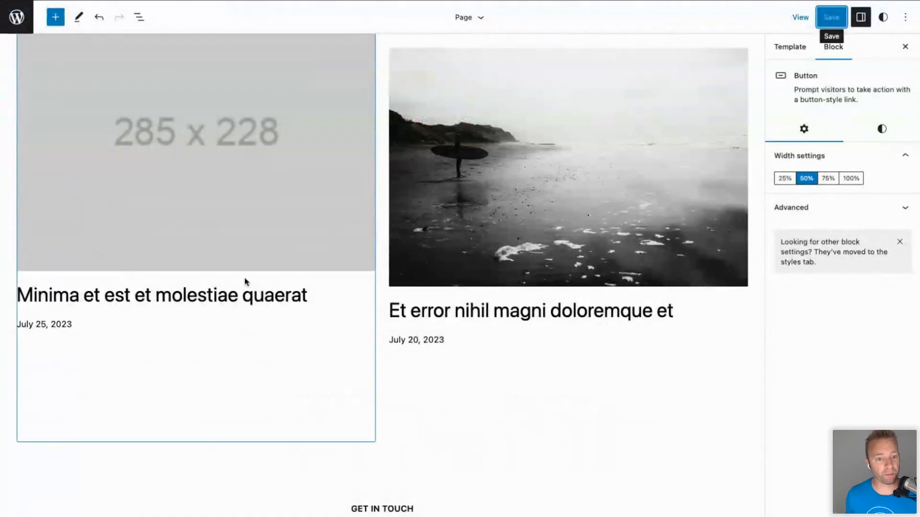
scroll(244, 277, "up", 10)
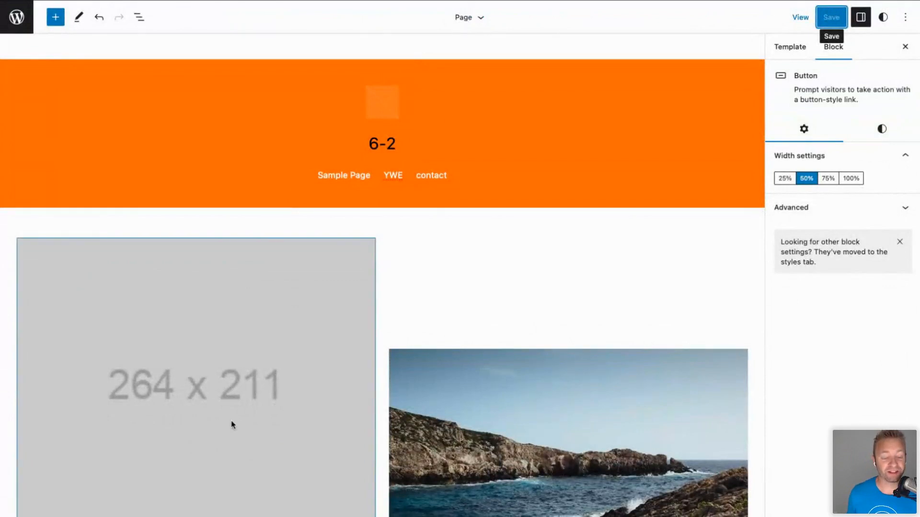
scroll(235, 430, "down", 8)
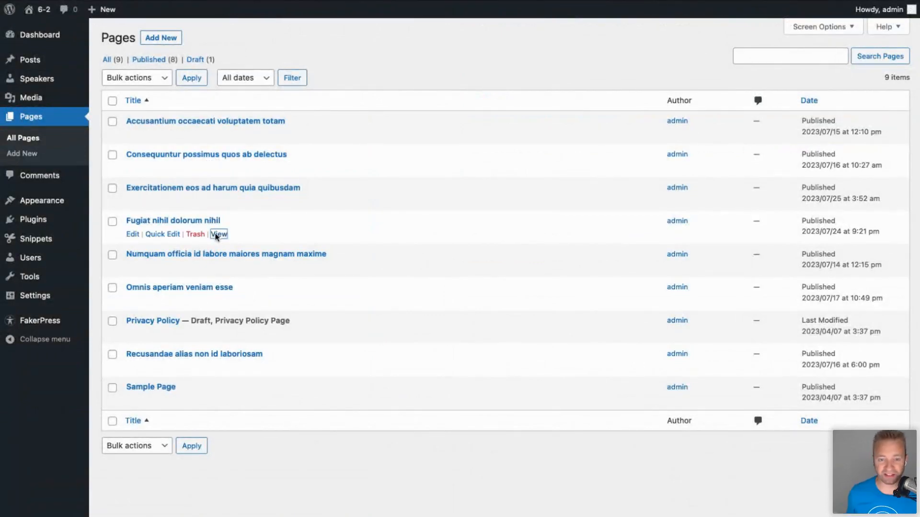
left_click(218, 234)
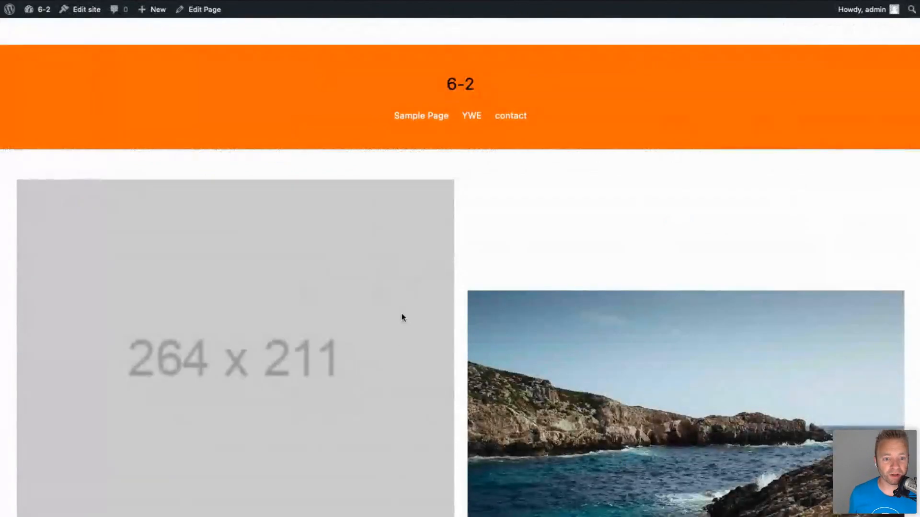
scroll(403, 318, "down", 10)
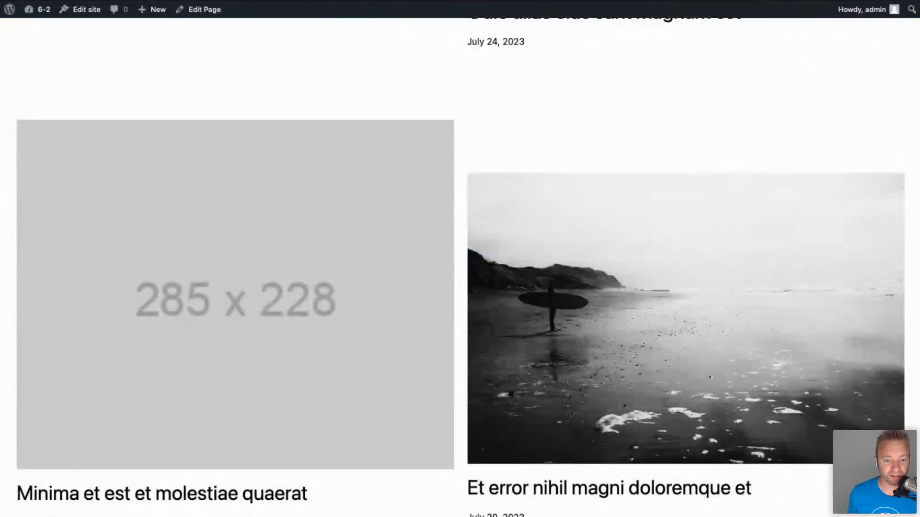
scroll(460, 329, "up", 12)
scroll(460, 329, "down", 9)
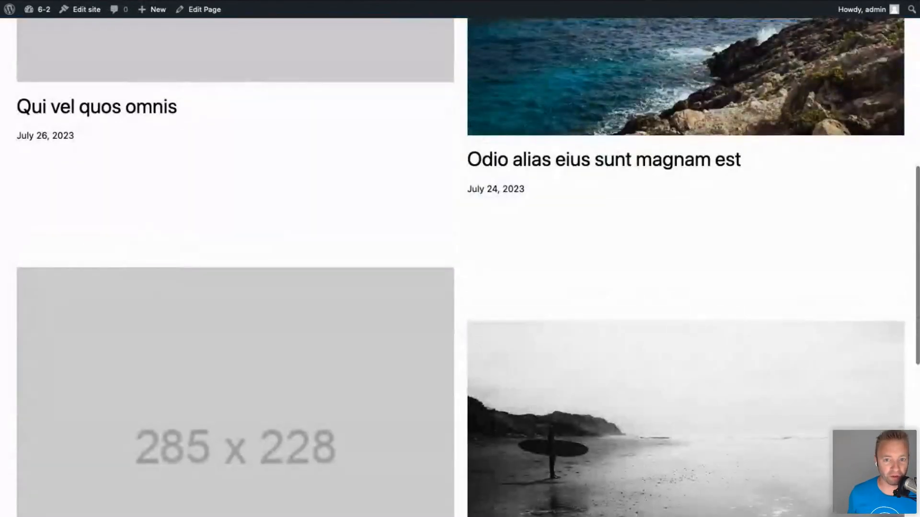
scroll(516, 388, "up", 12)
scroll(517, 388, "down", 8)
scroll(516, 388, "down", 4)
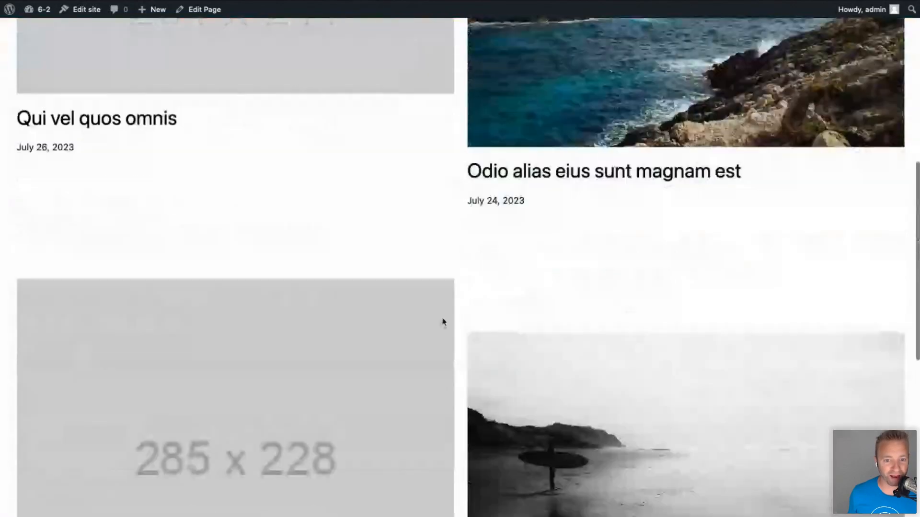
scroll(594, 338, "up", 9)
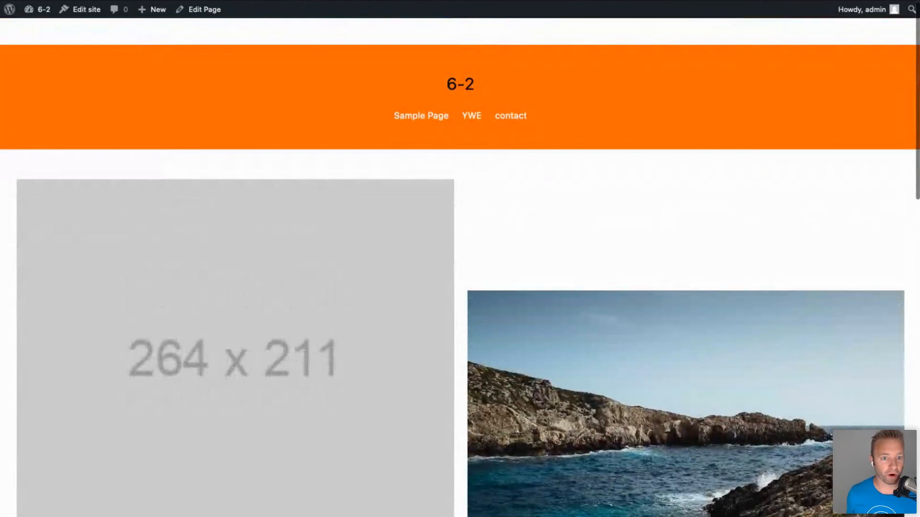
key("super+Left")
mouse_move(248, 137)
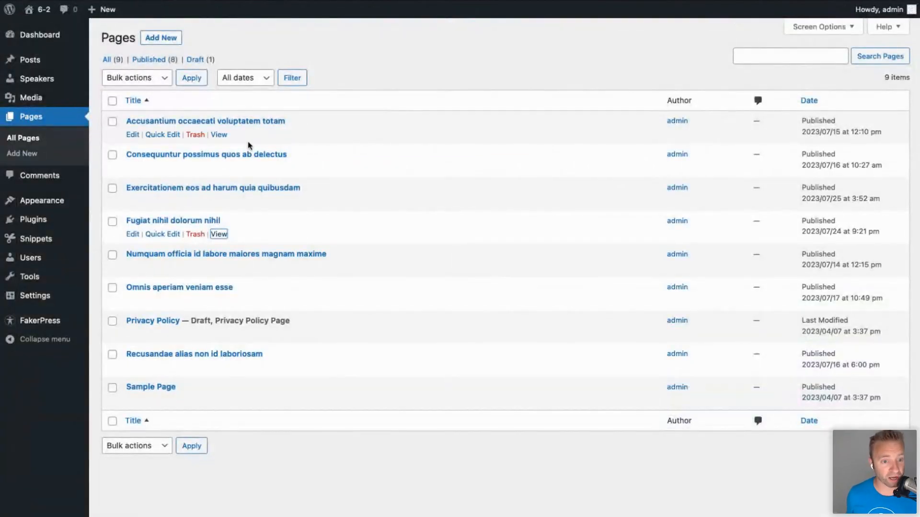
left_click(134, 136)
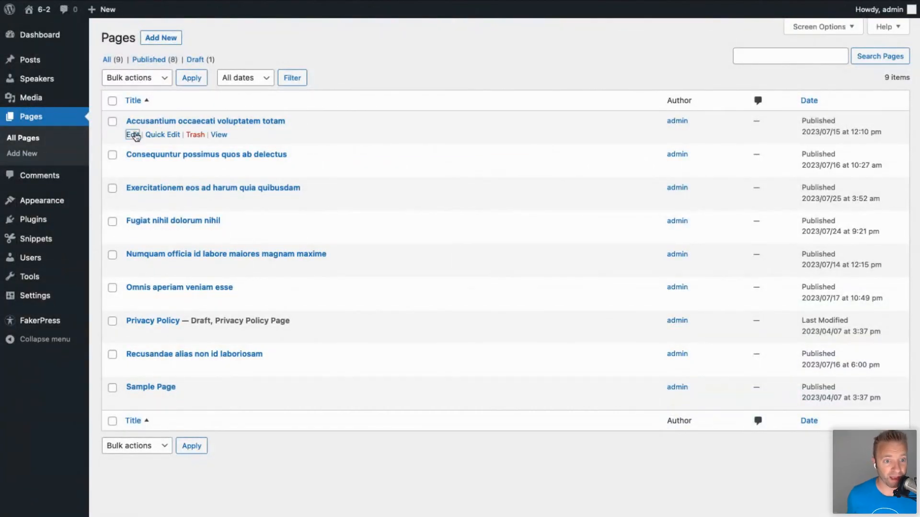
Scroll the live single post to view its 264 x 211 placeholder featured image.
scroll(289, 362, "down", 9)
scroll(289, 362, "down", 8)
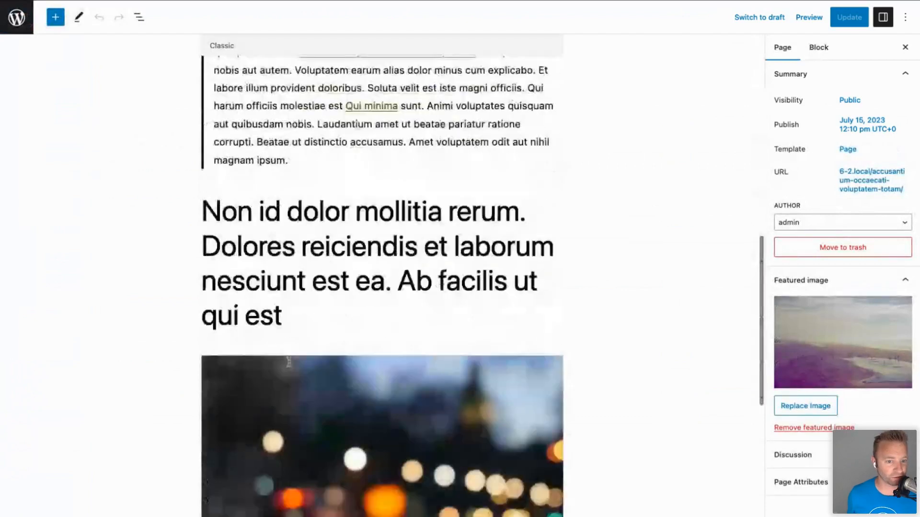
scroll(287, 357, "up", 17)
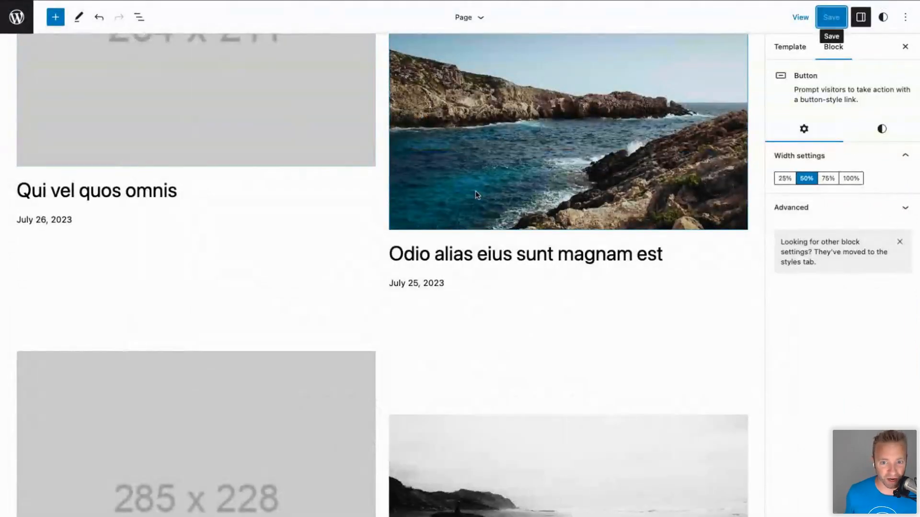
Check the Template and Block sidebar tabs and the Options menu, then exit via the WordPress logo.
scroll(279, 177, "up", 6)
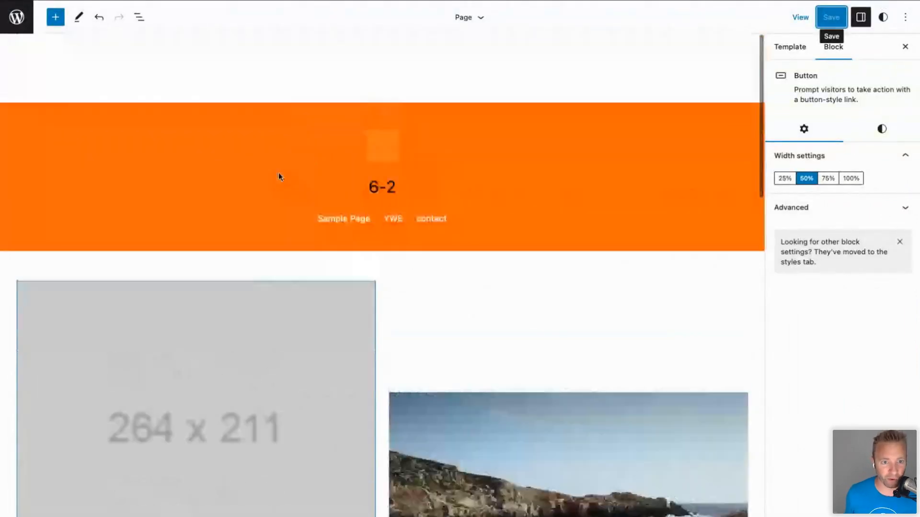
left_click(795, 49)
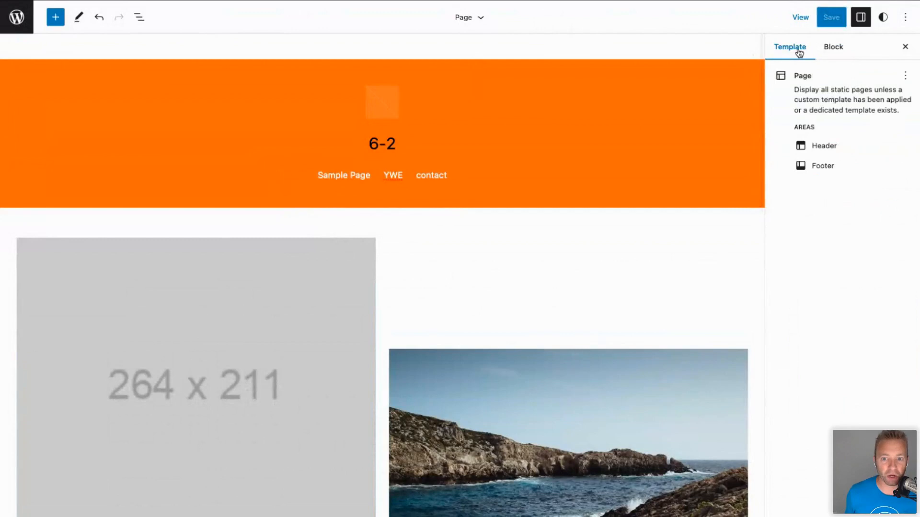
left_click(843, 48)
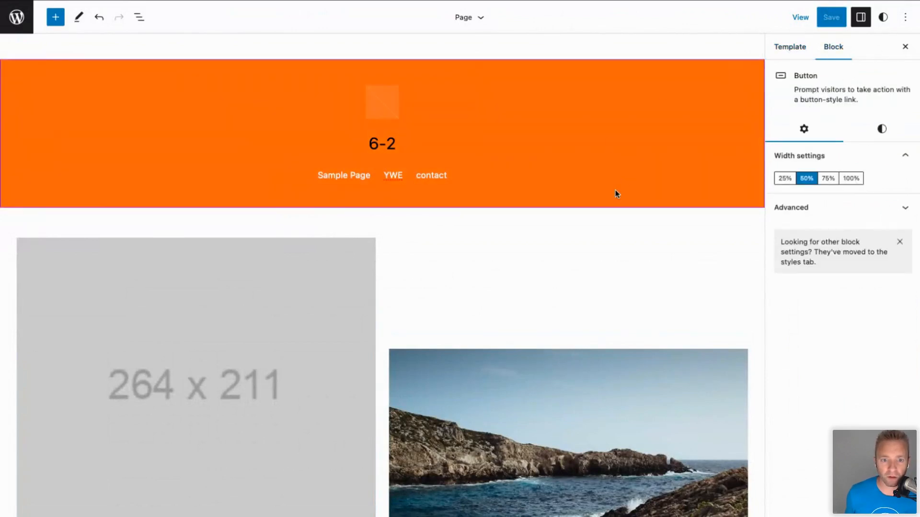
left_click(576, 47)
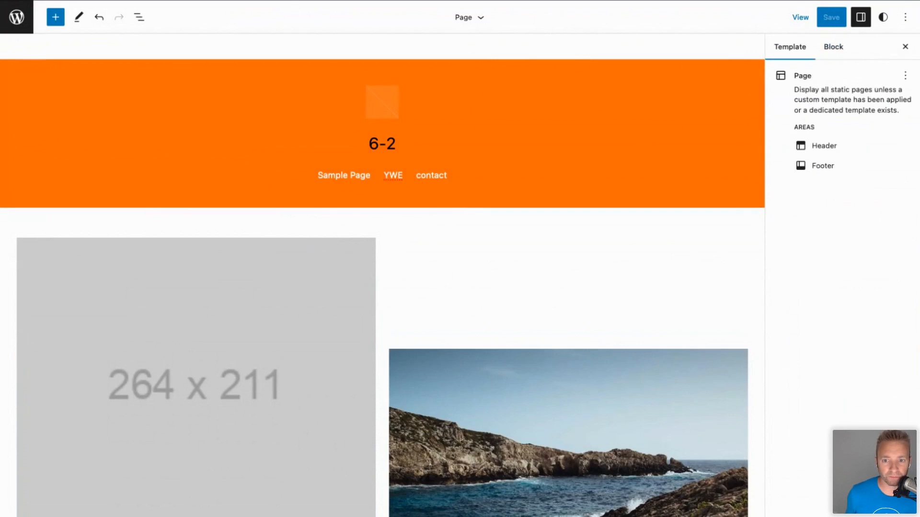
left_click(903, 17)
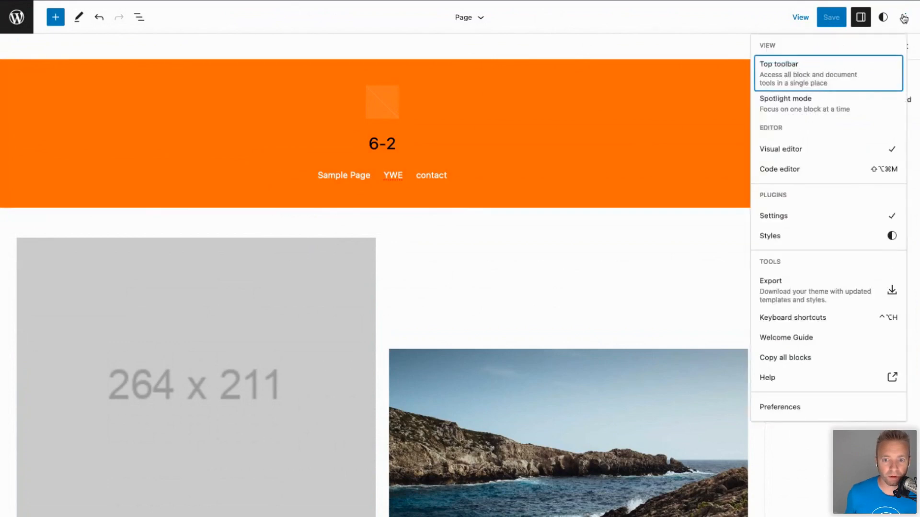
left_click(903, 18)
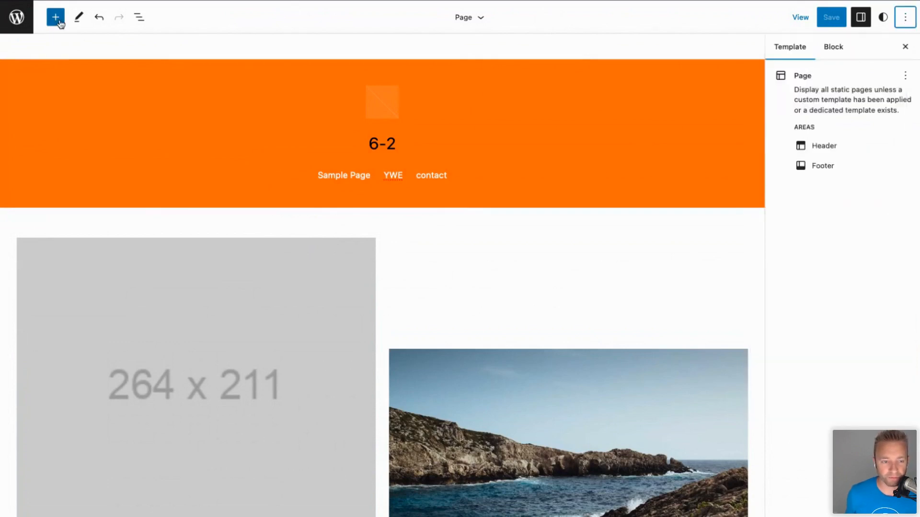
left_click(17, 17)
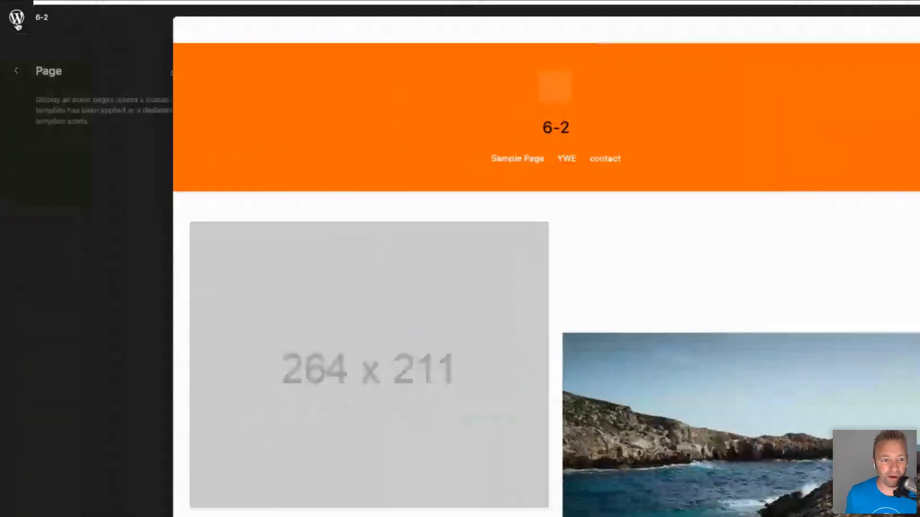
In Manage all templates, clear the Page template's customizations.
left_click(16, 71)
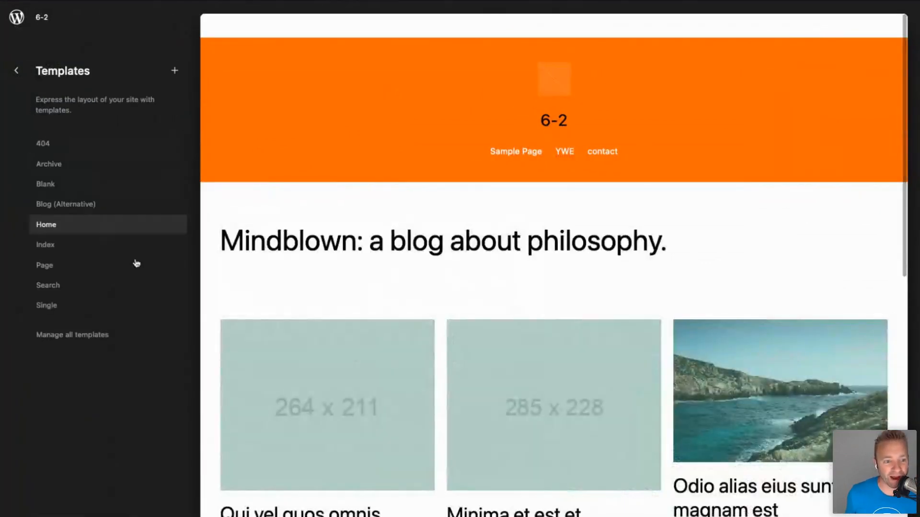
left_click(89, 339)
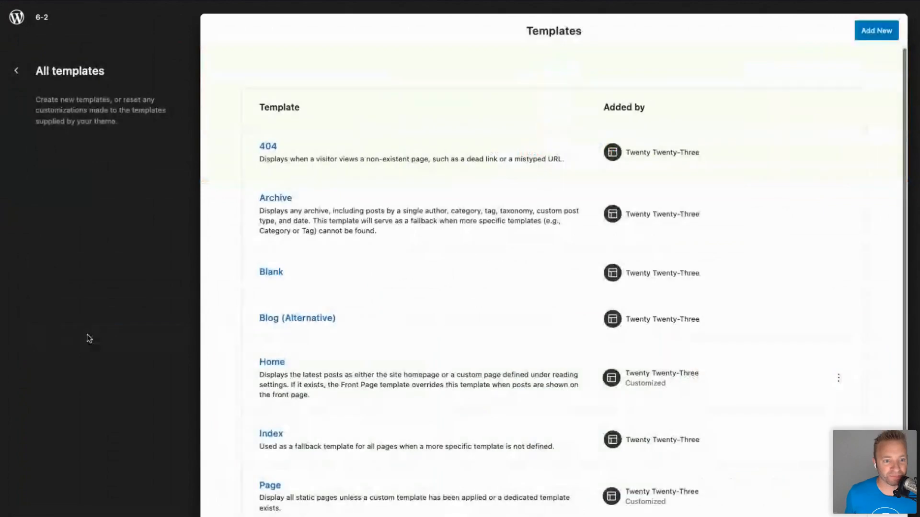
scroll(443, 290, "down", 1)
scroll(443, 289, "down", 3)
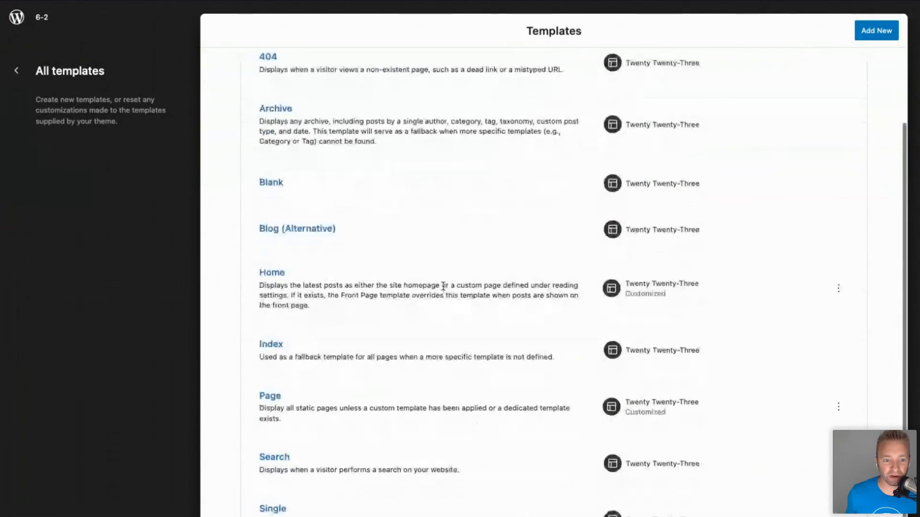
scroll(442, 288, "up", 4)
scroll(631, 230, "down", 3)
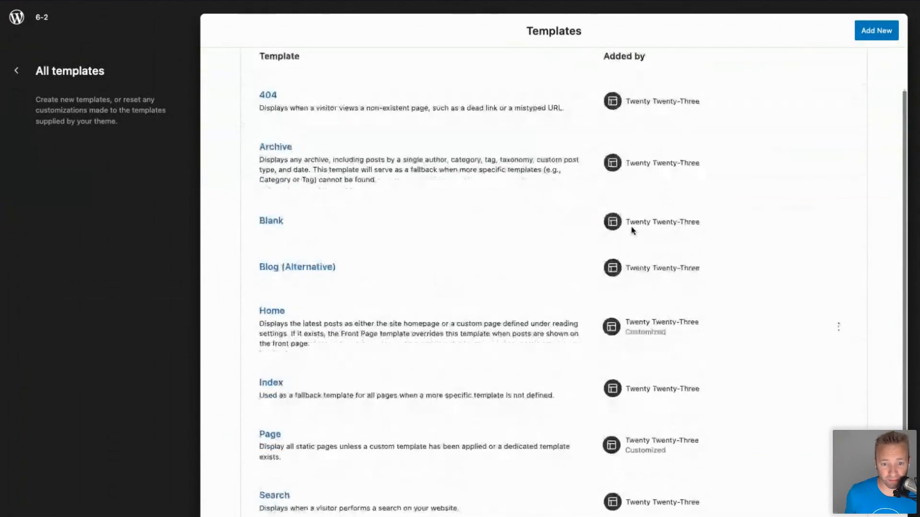
scroll(355, 236, "down", 3)
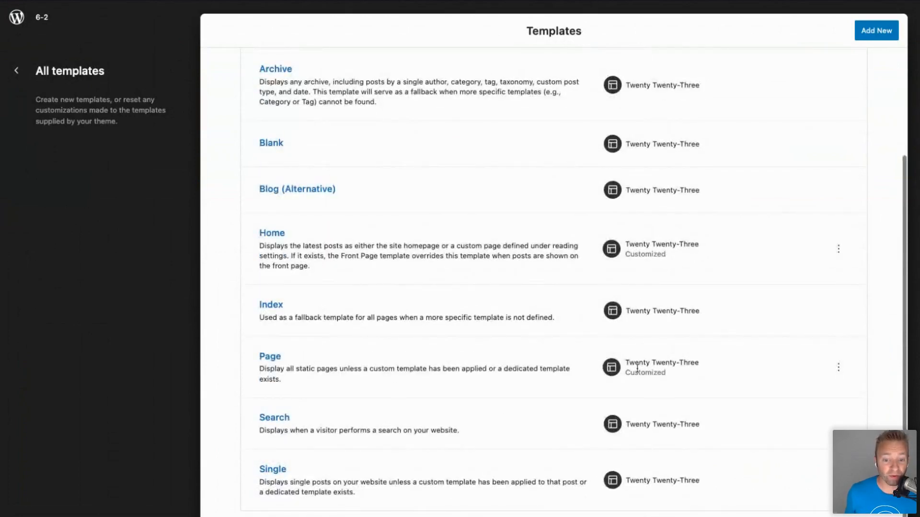
left_click(838, 368)
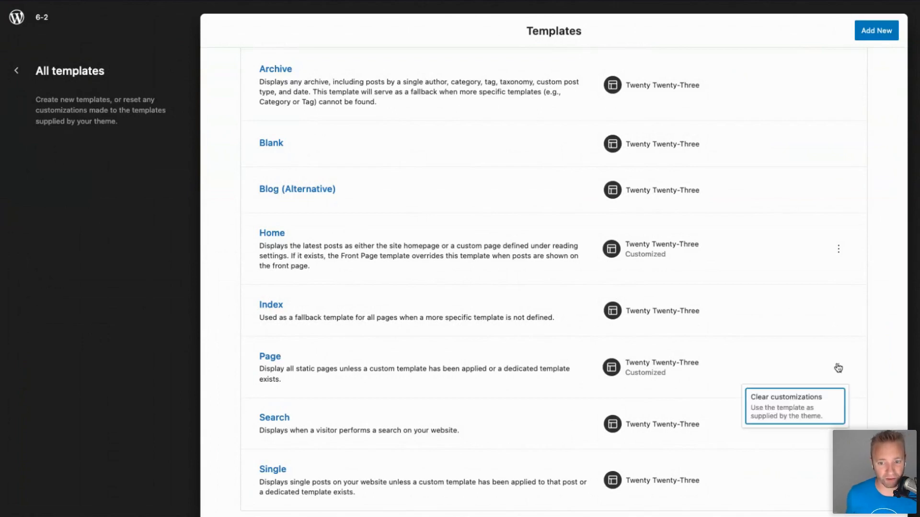
left_click(781, 410)
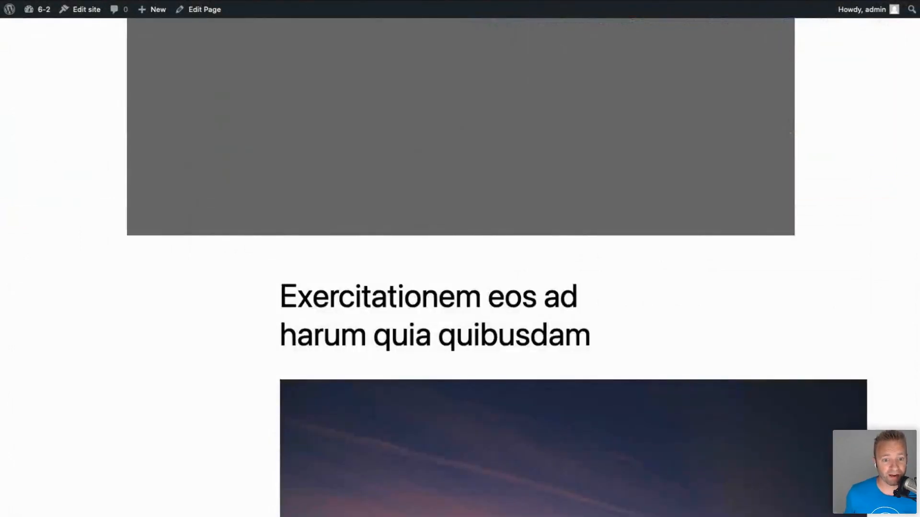
Review the full Templates list and open the Page template.
scroll(454, 435, "up", 10)
scroll(454, 435, "down", 20)
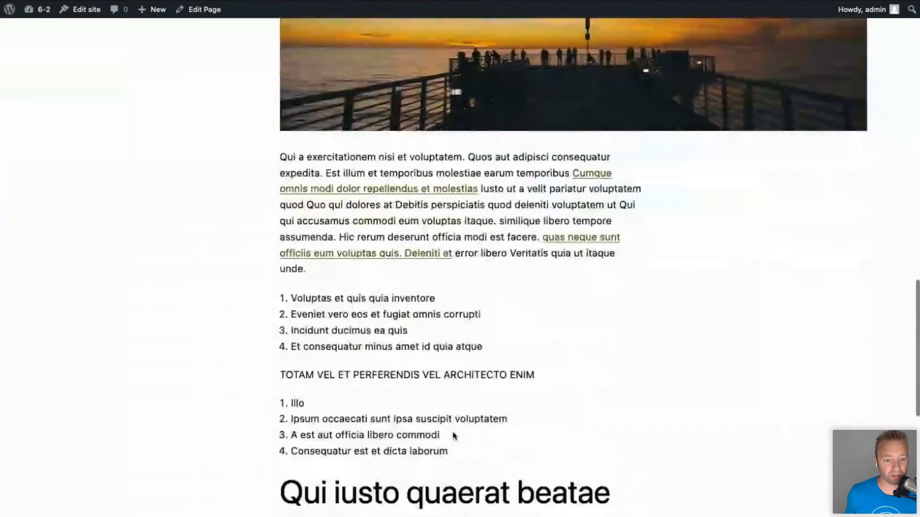
scroll(454, 436, "down", 10)
scroll(454, 436, "up", 20)
scroll(455, 436, "up", 10)
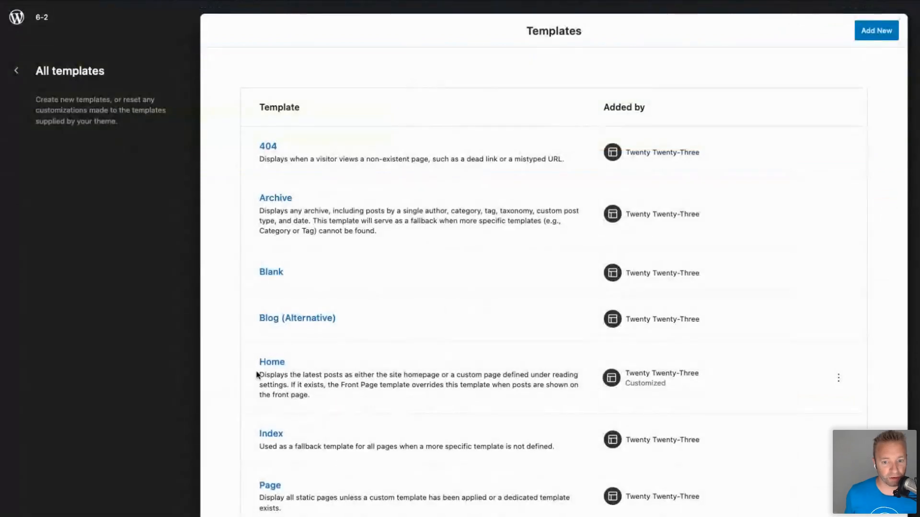
scroll(257, 374, "down", 3)
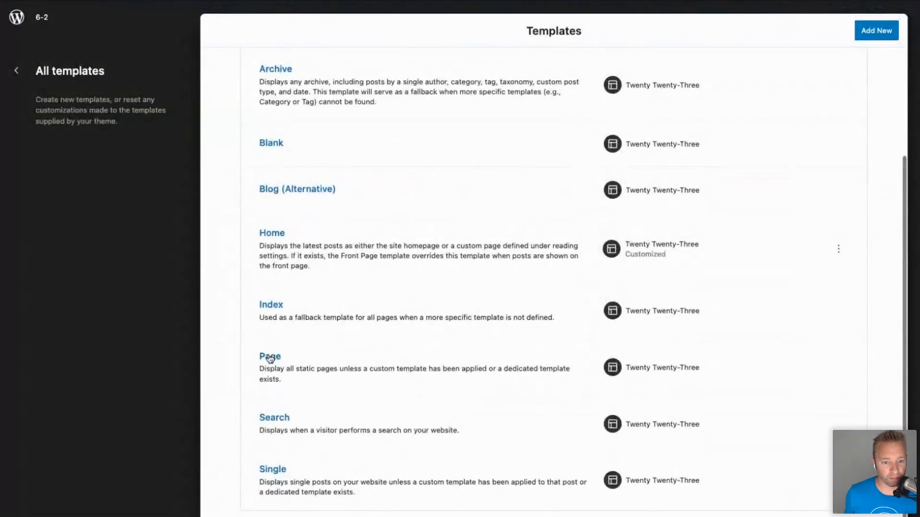
left_click(269, 356)
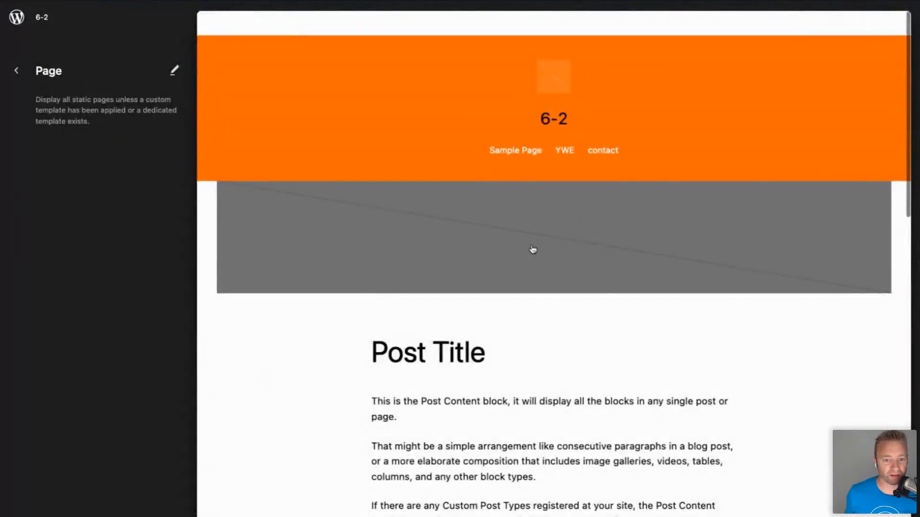
Edit the Page template and open the published page from its URL details.
left_click(498, 290)
left_click(384, 294)
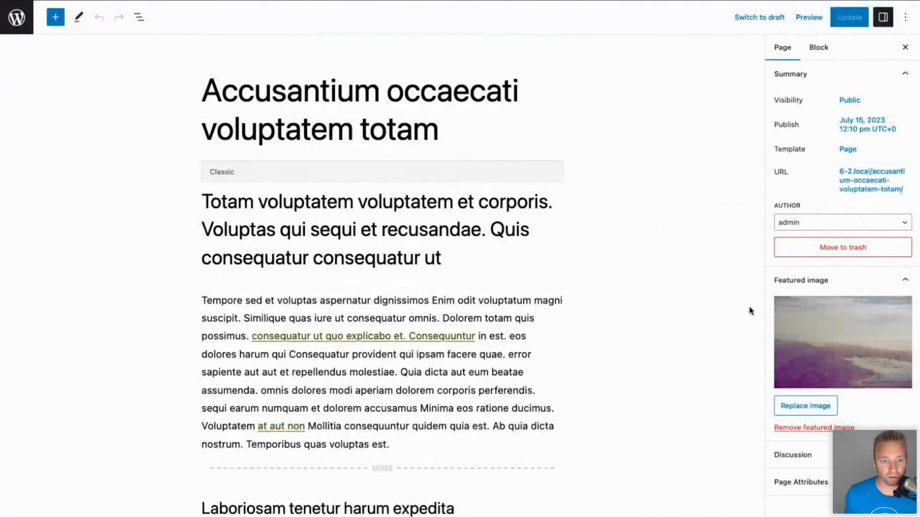
left_click(861, 173)
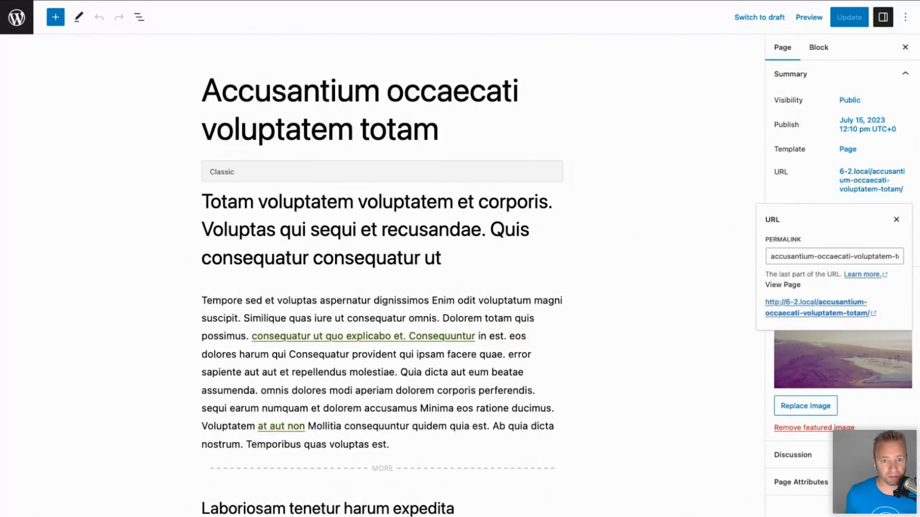
left_click(799, 305)
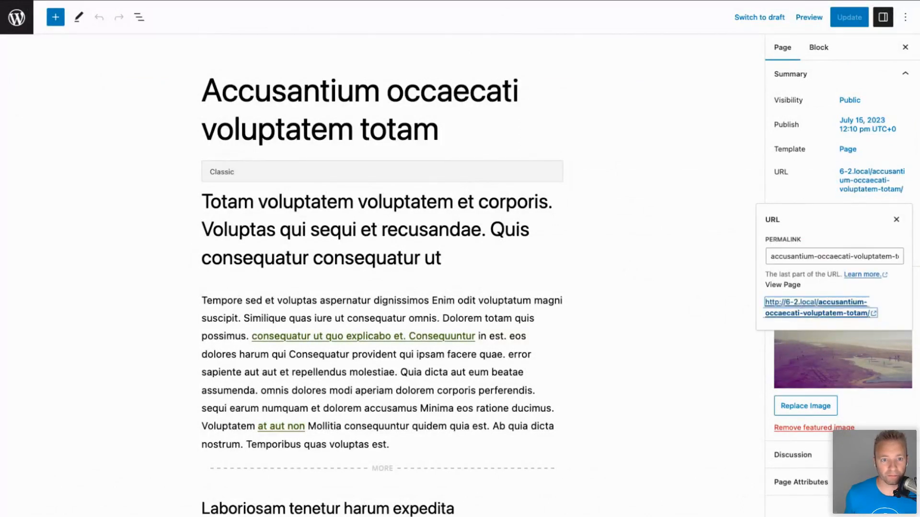
Scroll the live Accusantium occaecati voluptatem totam page, then return to the editor.
scroll(405, 307, "down", 10)
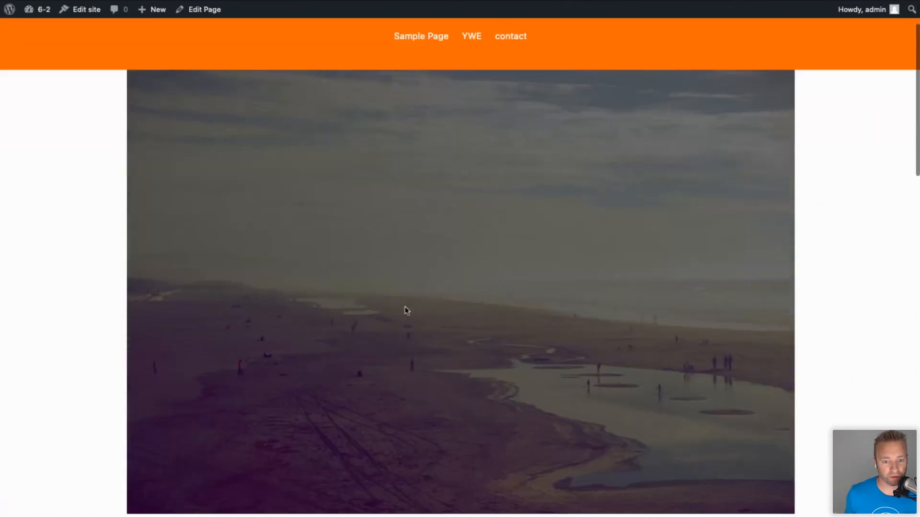
scroll(405, 307, "down", 8)
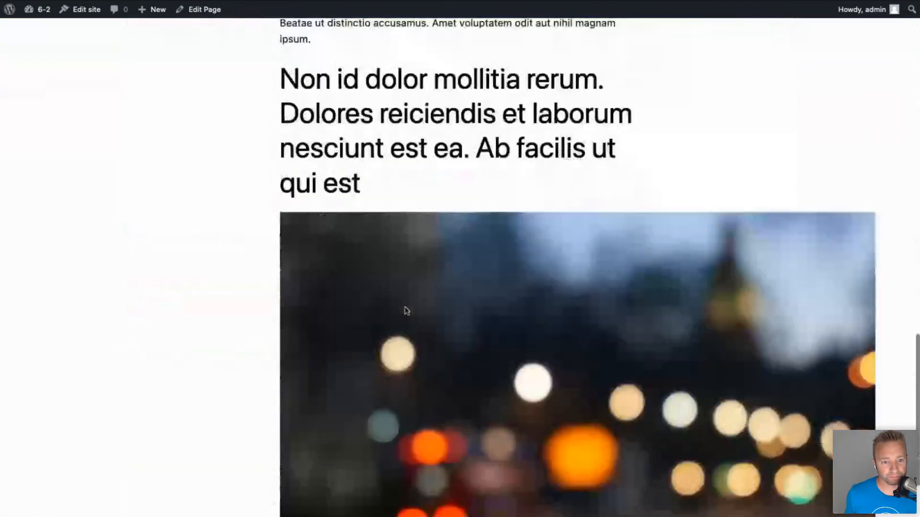
scroll(405, 309, "up", 15)
scroll(405, 309, "up", 10)
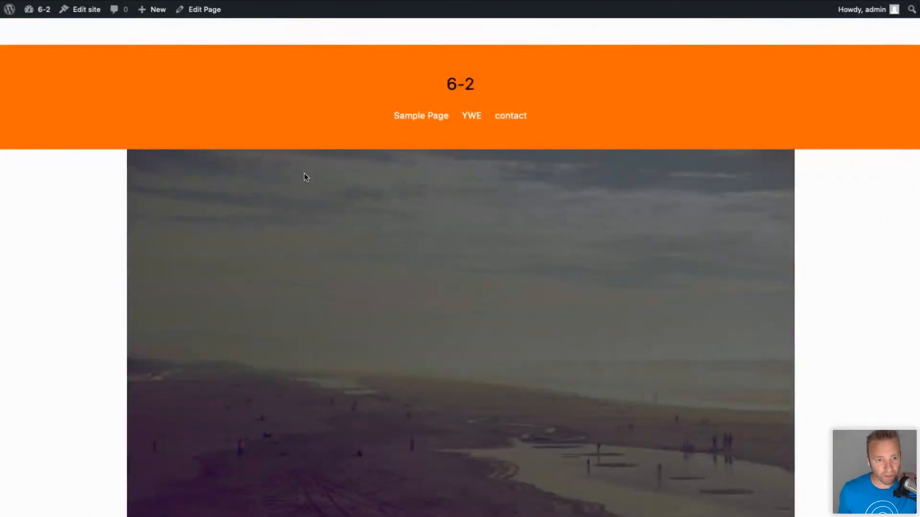
left_click(265, 1)
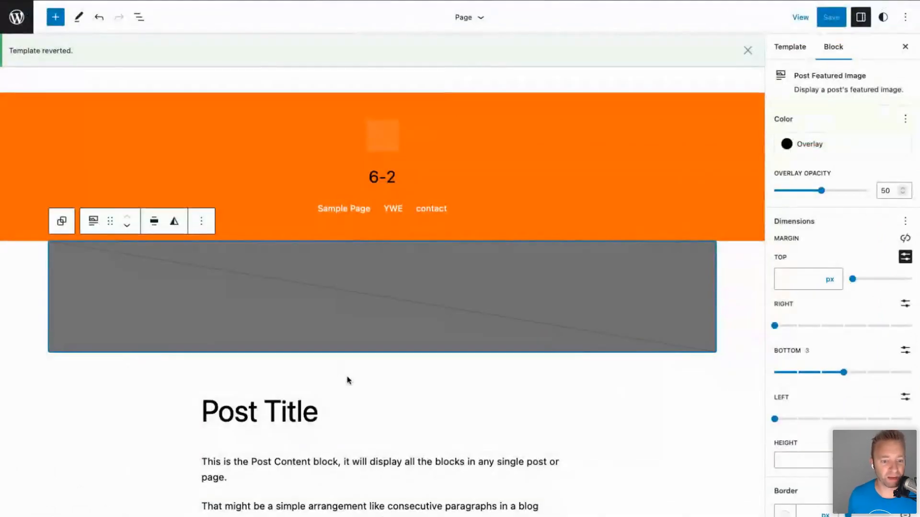
Insert a Post Date block below the Post Title by searching 'date'.
left_click(338, 414)
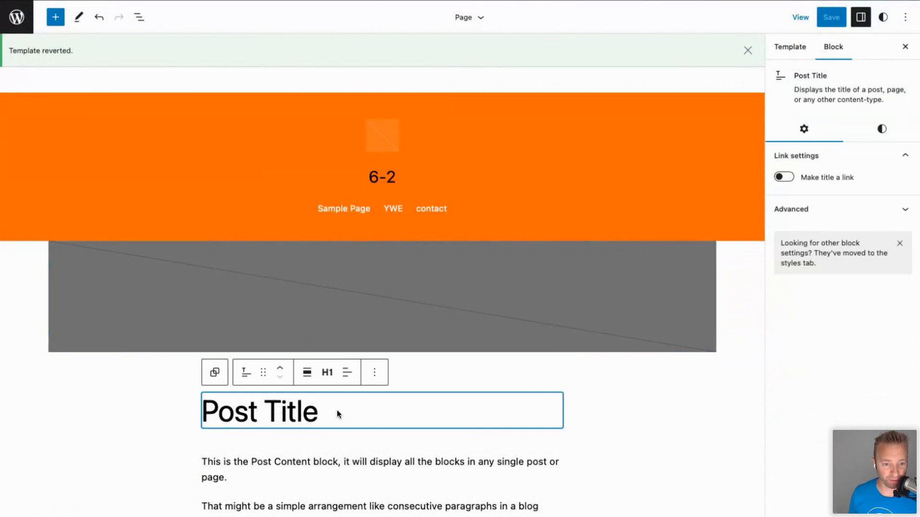
scroll(335, 411, "down", 2)
left_click(382, 367)
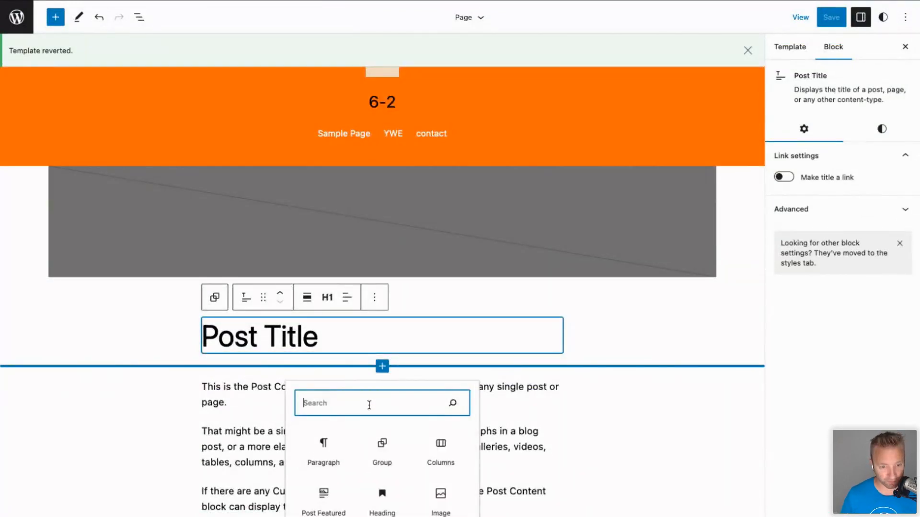
type("pul")
key("BackSpace")
key("BackSpace")
key("BackSpace")
type("date")
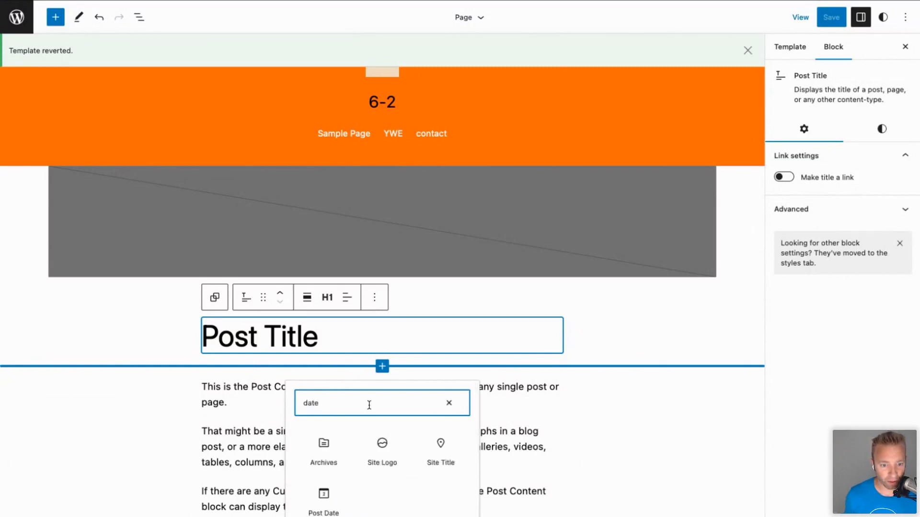
left_click(324, 498)
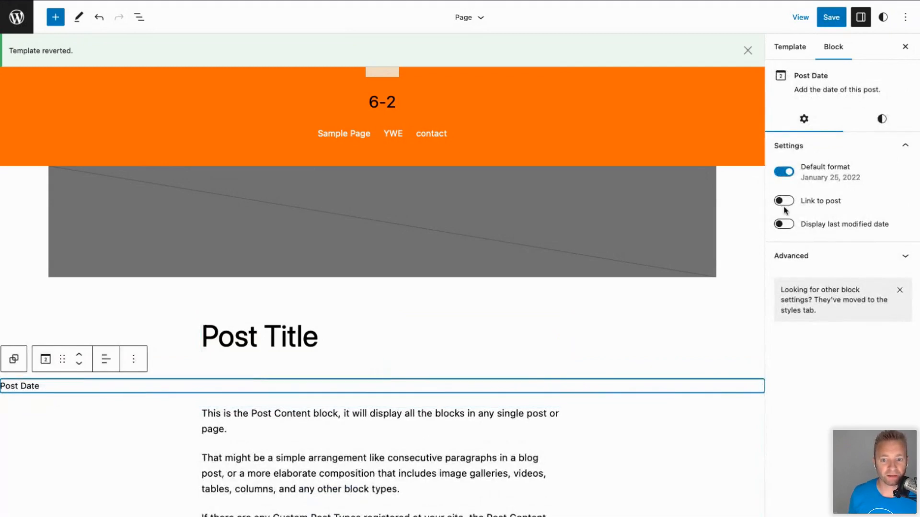
Make the Post Date link to the post and save the template.
left_click(785, 224)
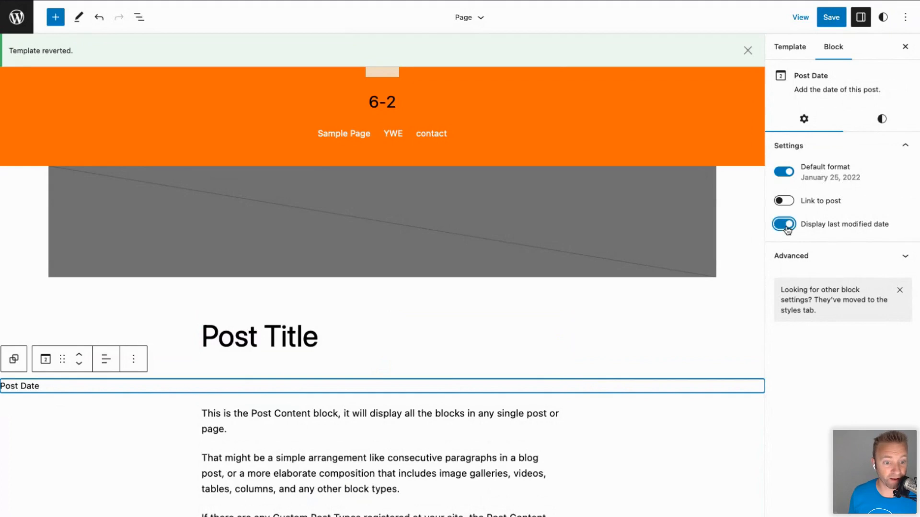
left_click(784, 225)
left_click(784, 201)
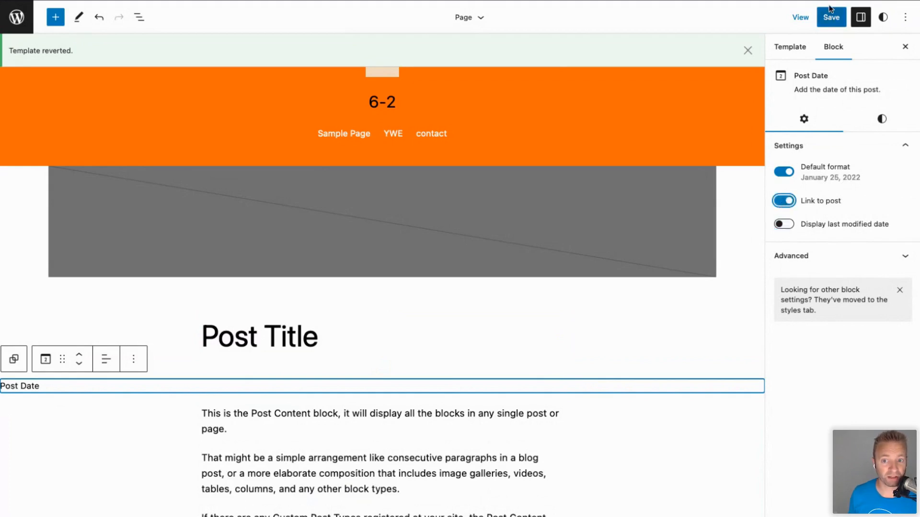
left_click(831, 20)
left_click(812, 18)
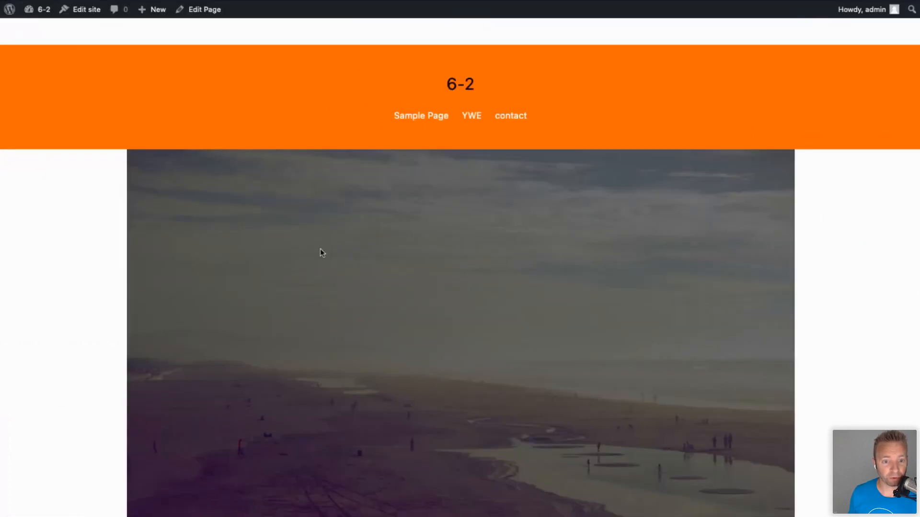
scroll(320, 249, "down", 7)
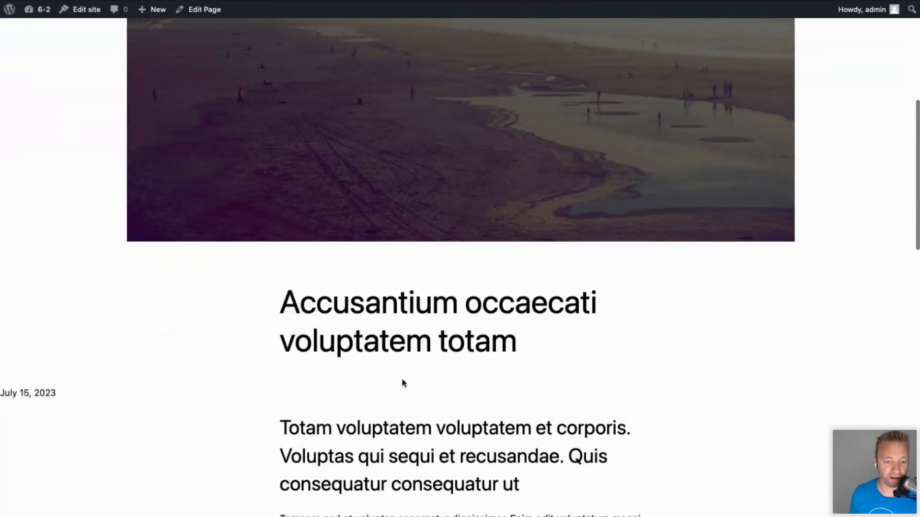
scroll(120, 358, "down", 2)
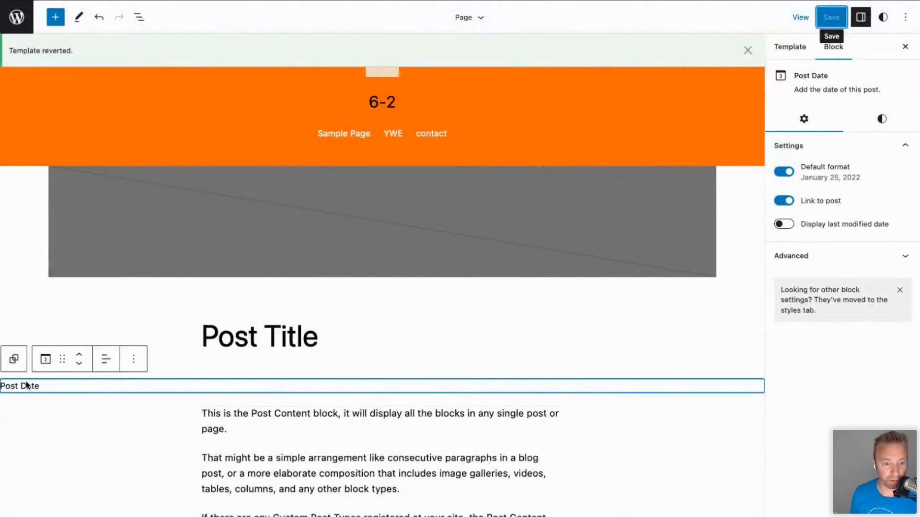
left_click(106, 359)
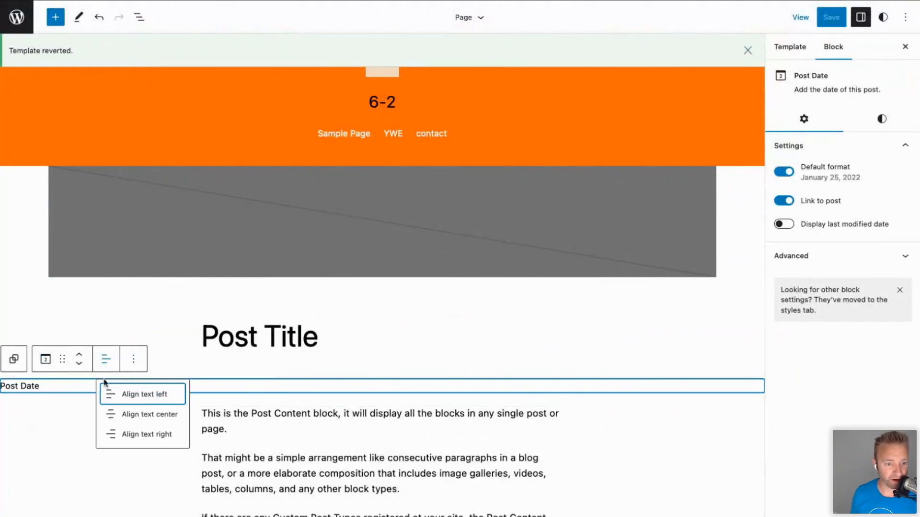
Centre the Post Date text and inspect its settings, styles and neighbouring blocks.
left_click(123, 415)
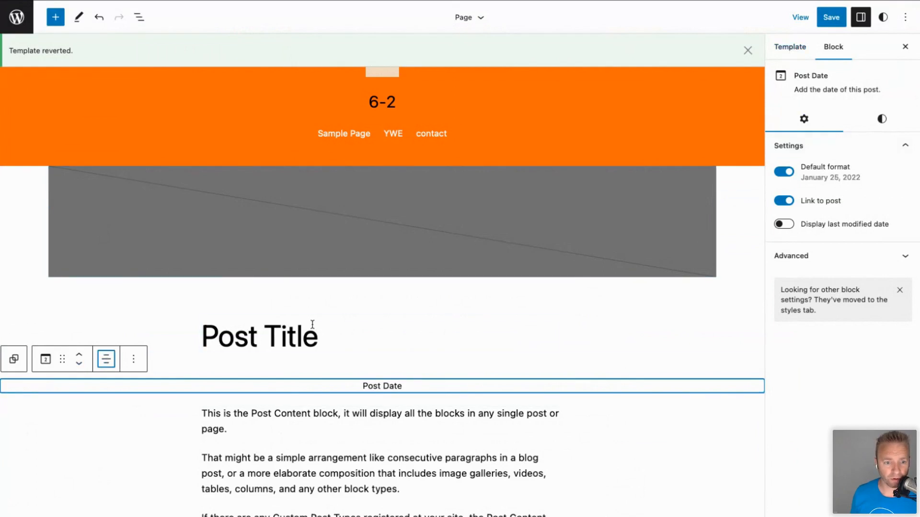
left_click(229, 344)
left_click(217, 378)
left_click(131, 362)
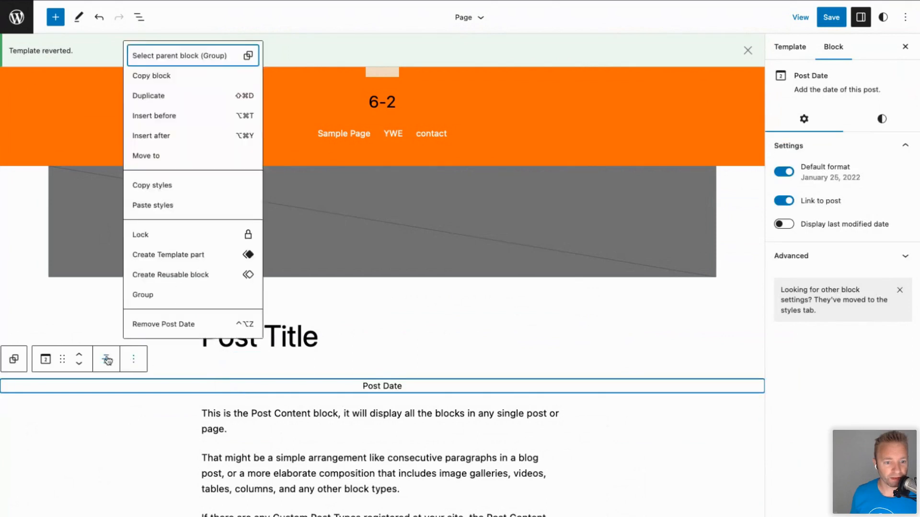
left_click(182, 356)
left_click(194, 390)
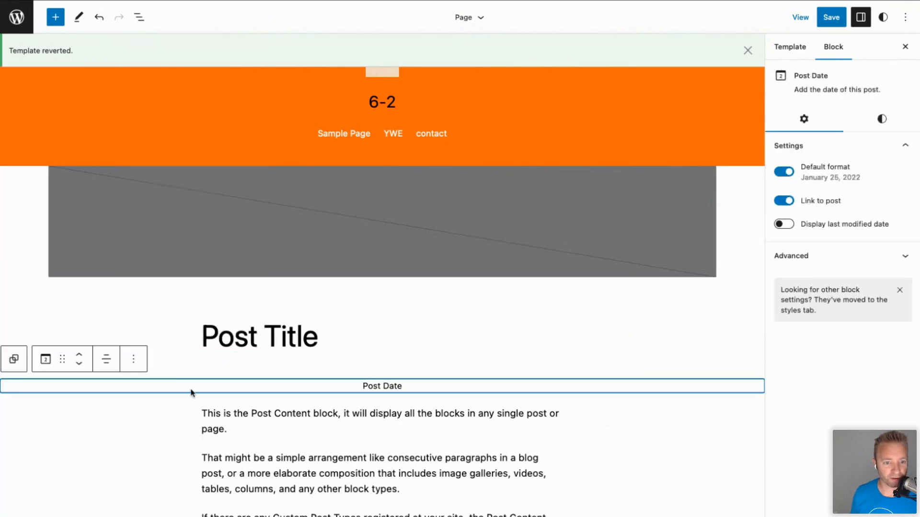
left_click(191, 408)
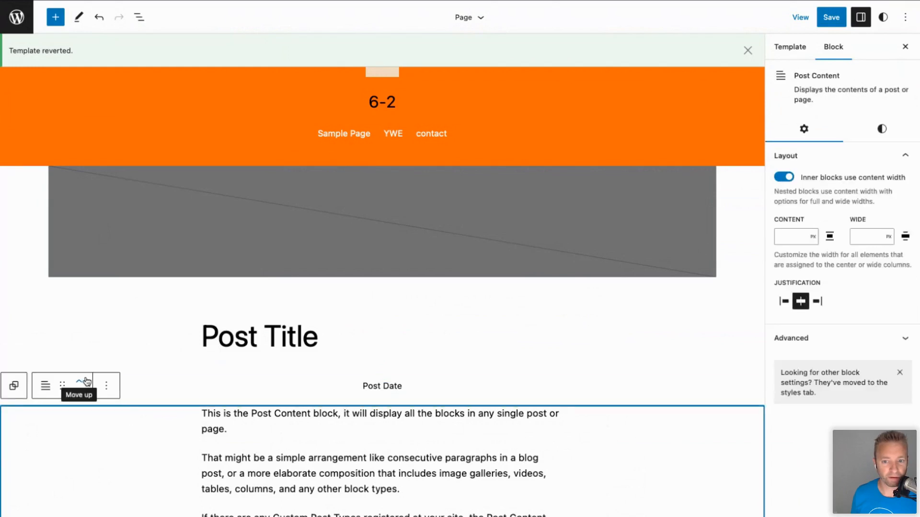
left_click(265, 389)
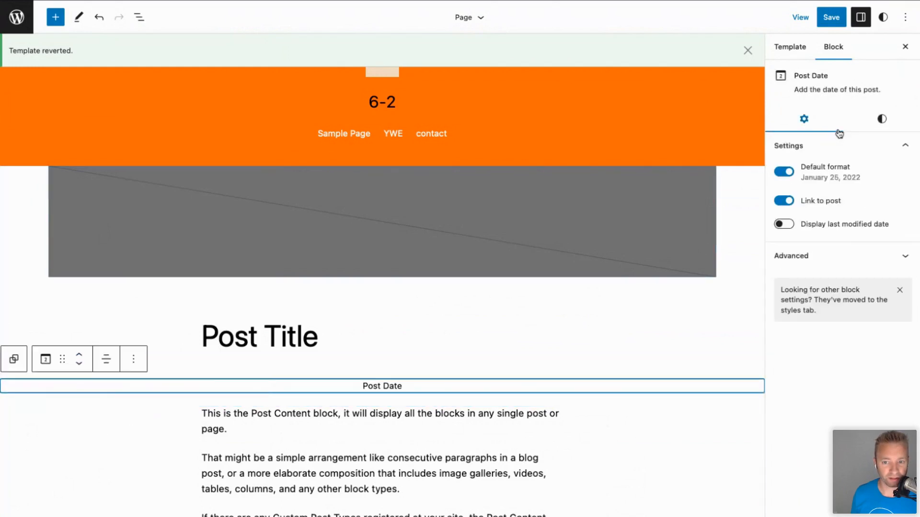
left_click(879, 120)
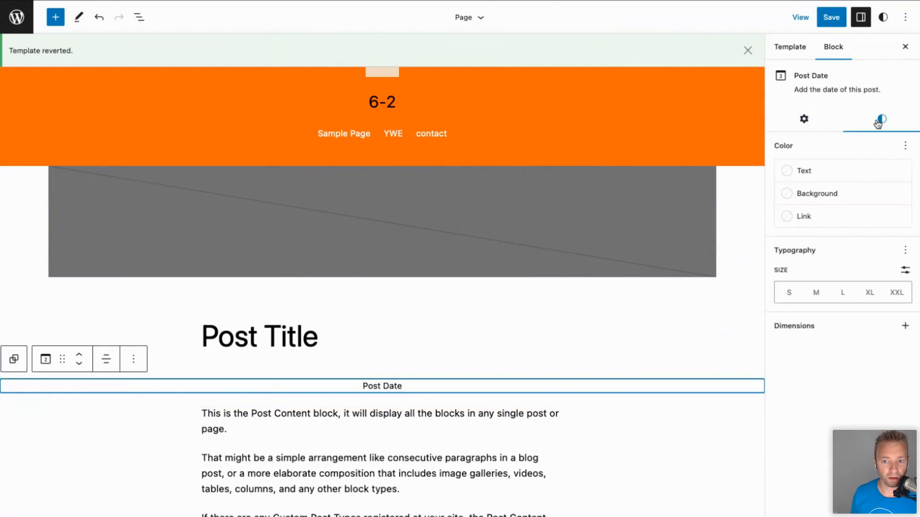
left_click(804, 120)
left_click(305, 461)
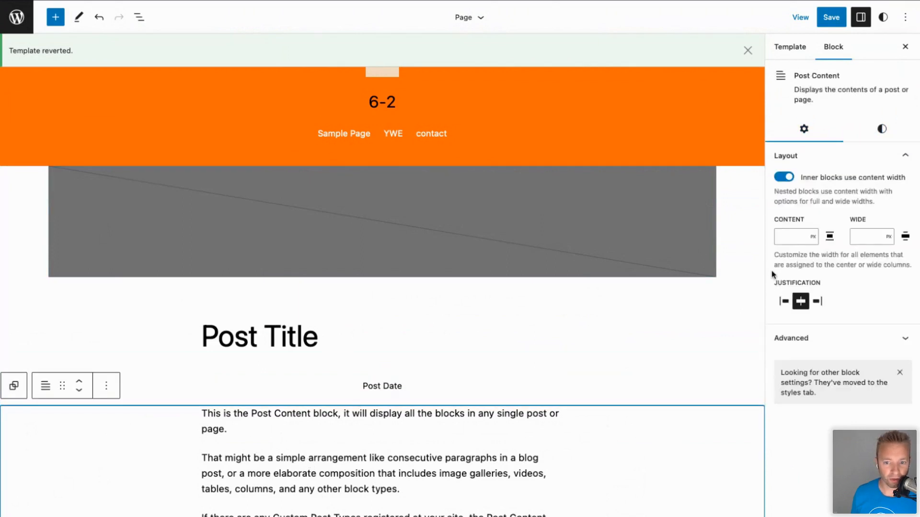
left_click(437, 392)
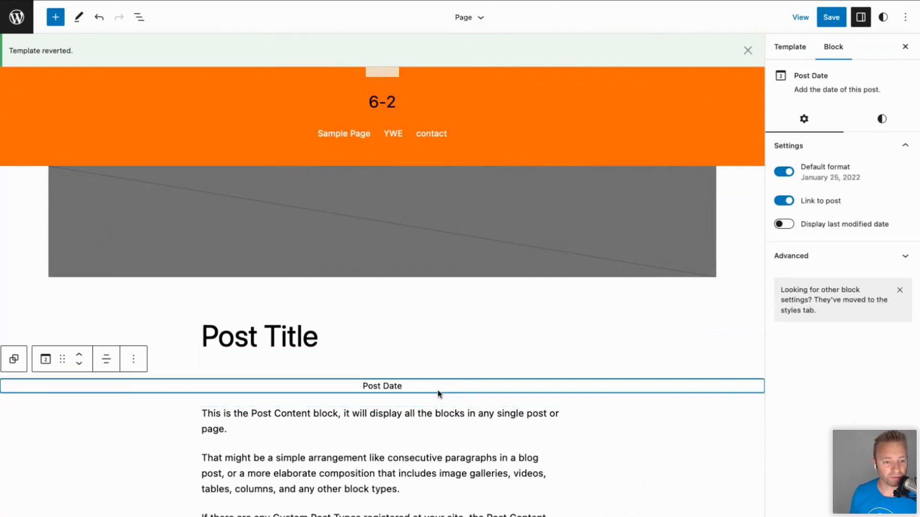
Align the Post Date text left, save the Page template, then show the block outline.
left_click(108, 360)
left_click(113, 393)
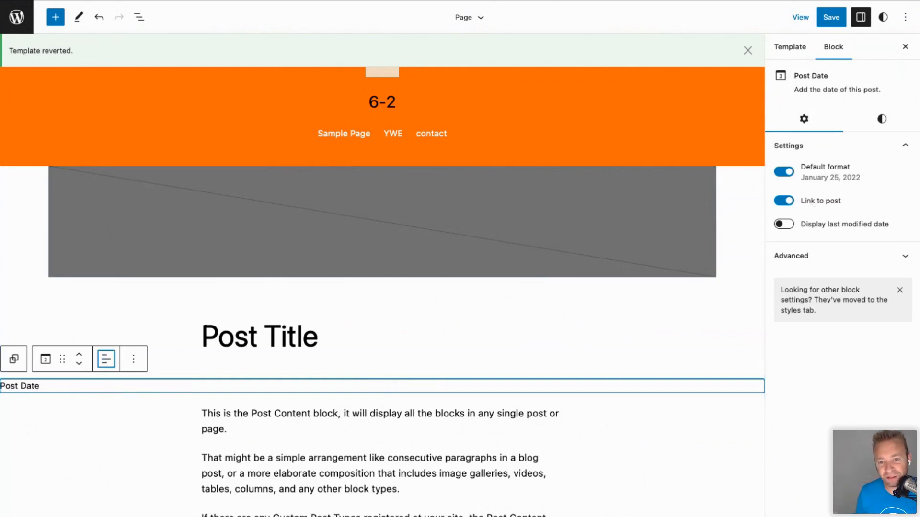
left_click(831, 18)
left_click(795, 17)
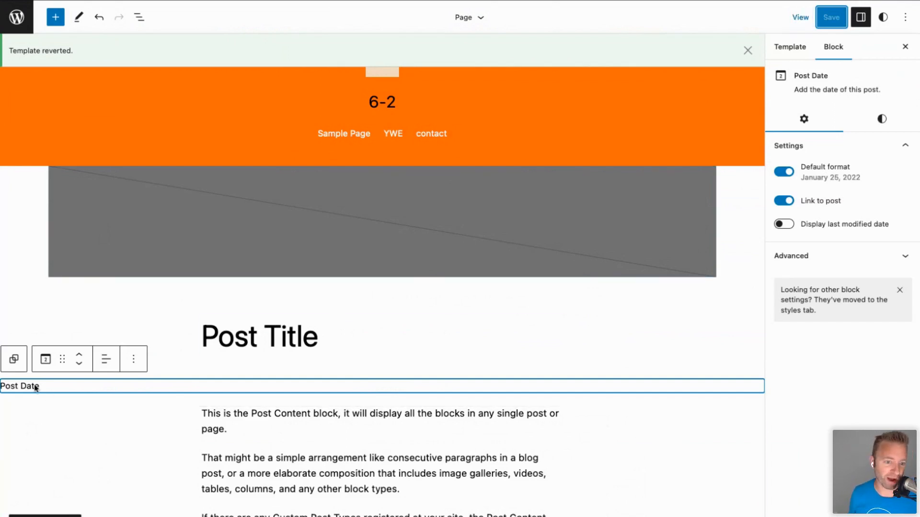
left_click(247, 412)
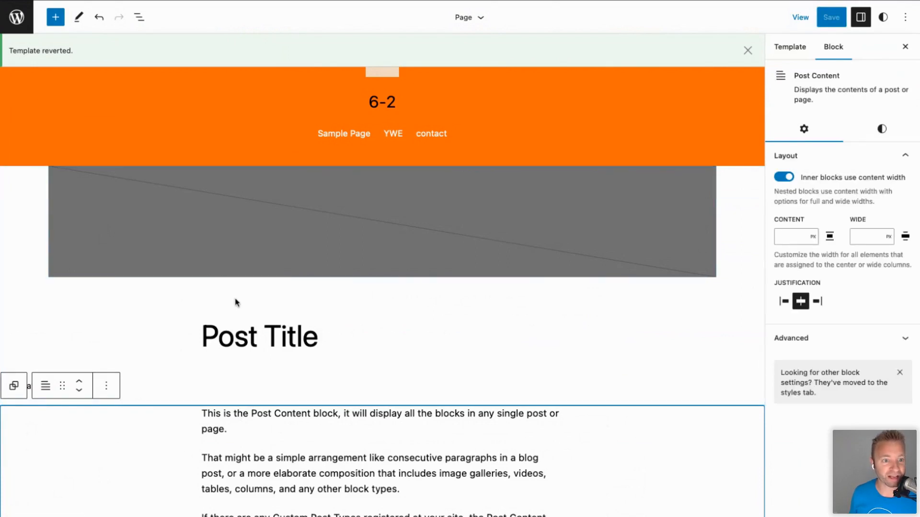
left_click(139, 17)
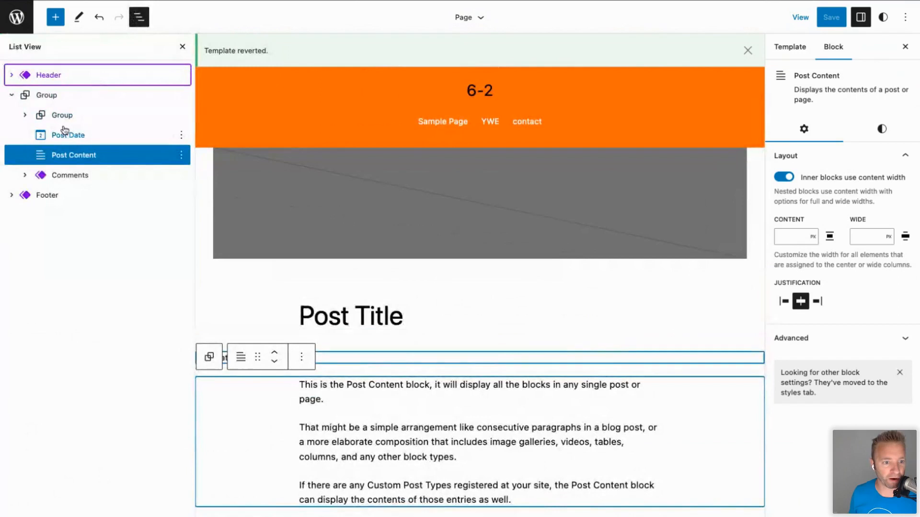
Move Post Date below Post Content, save the Page template, and exit to the site editor.
left_click(61, 116)
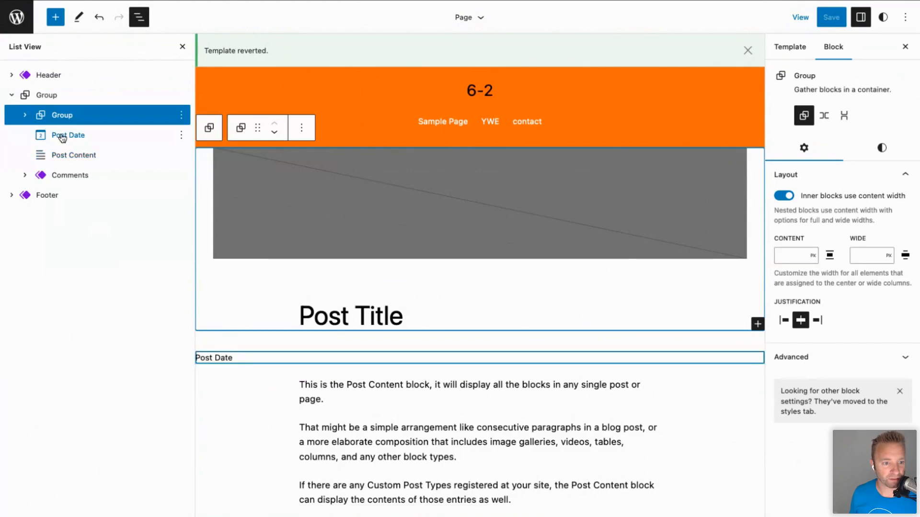
mouse_move(61, 138)
left_mouse_down()
mouse_move(65, 154)
mouse_move(64, 142)
left_mouse_up()
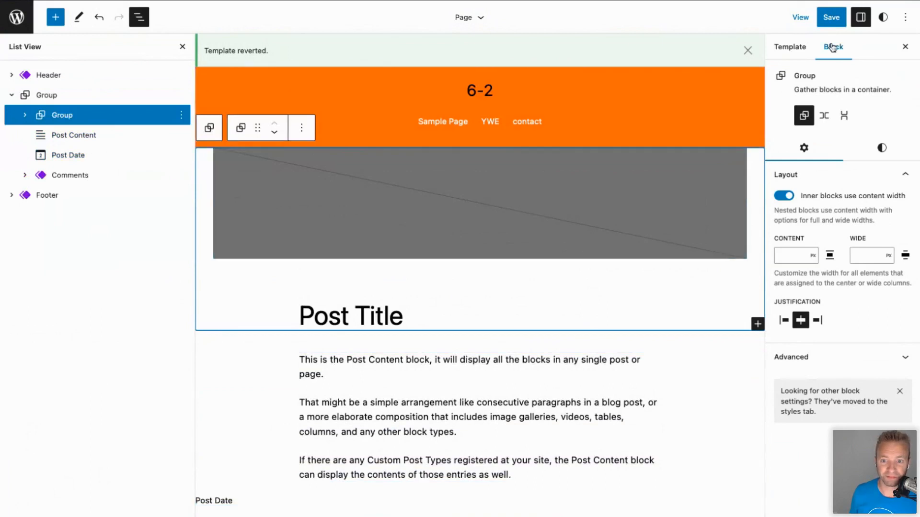
left_click(832, 17)
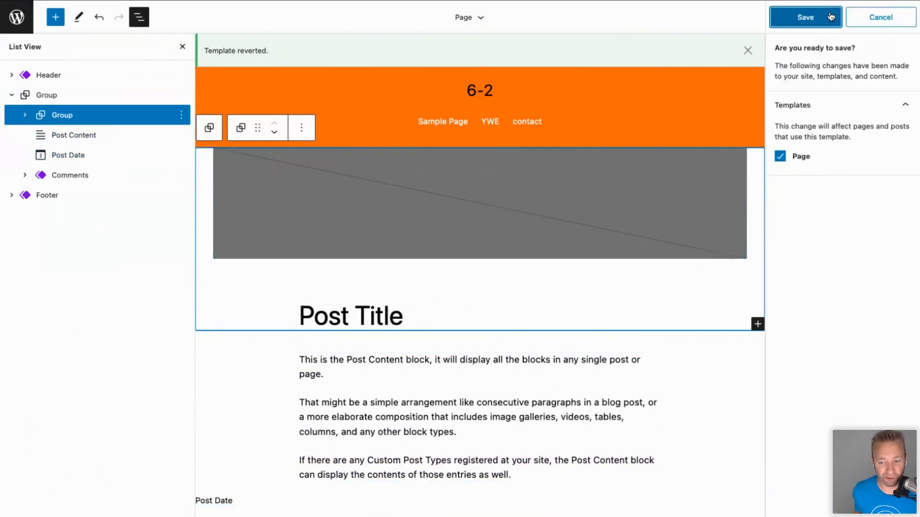
left_click(831, 18)
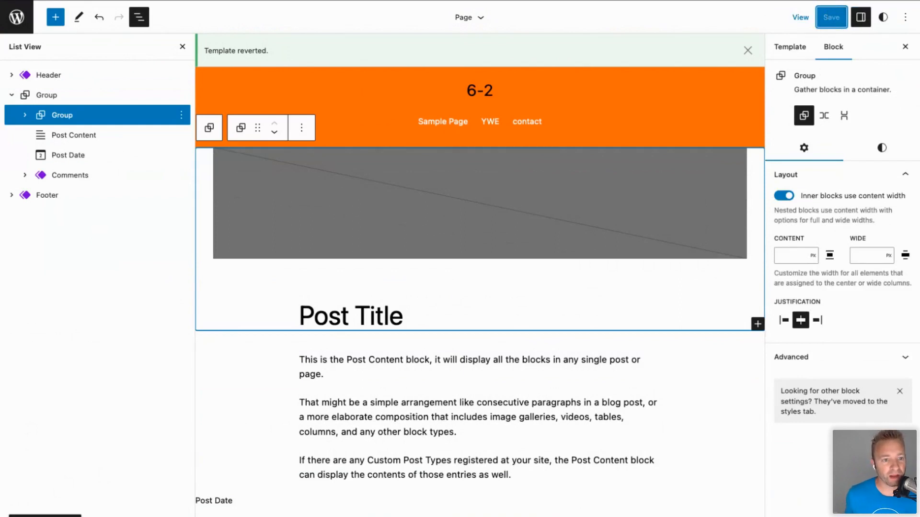
left_click(17, 18)
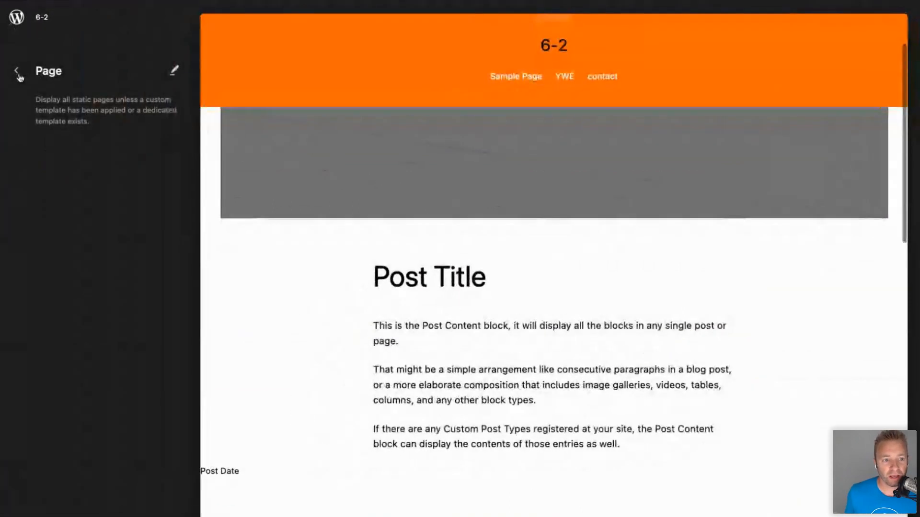
Go back from the site editor to the admin Dashboard and open All Speakers.
left_click(17, 73)
left_click(17, 71)
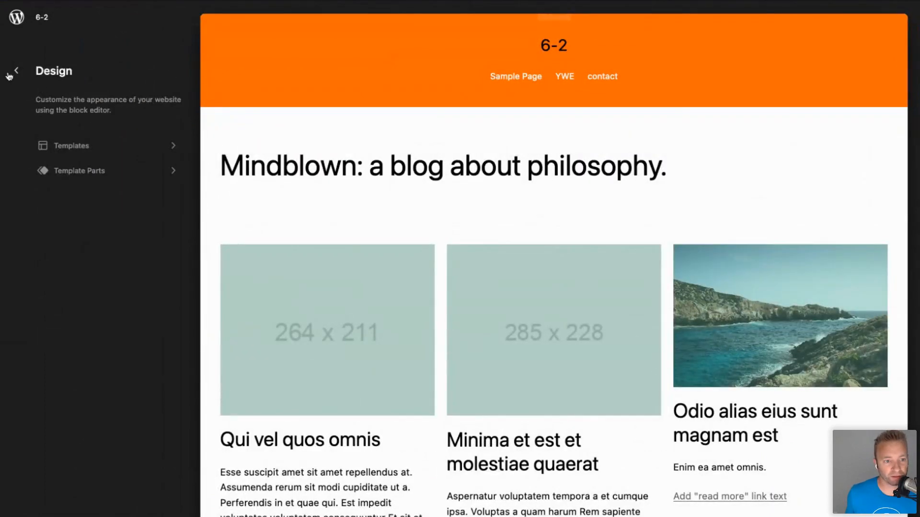
left_click(10, 74)
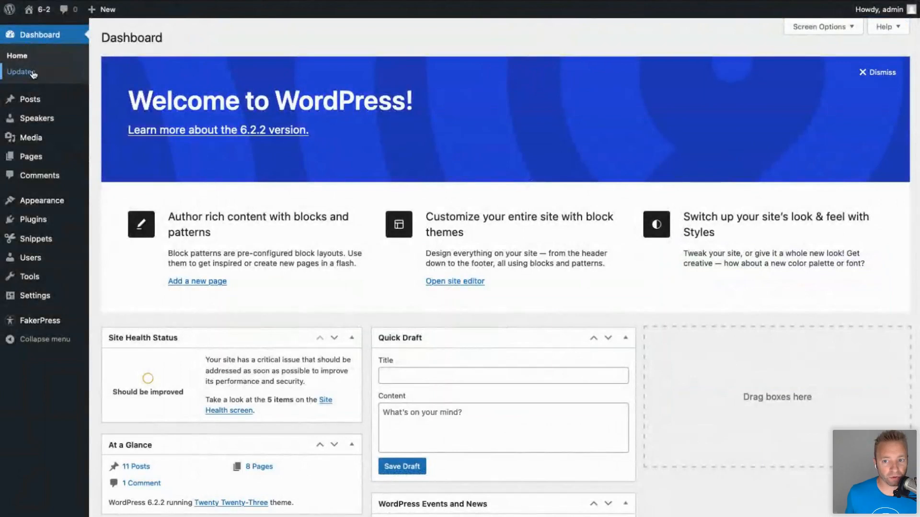
mouse_move(50, 125)
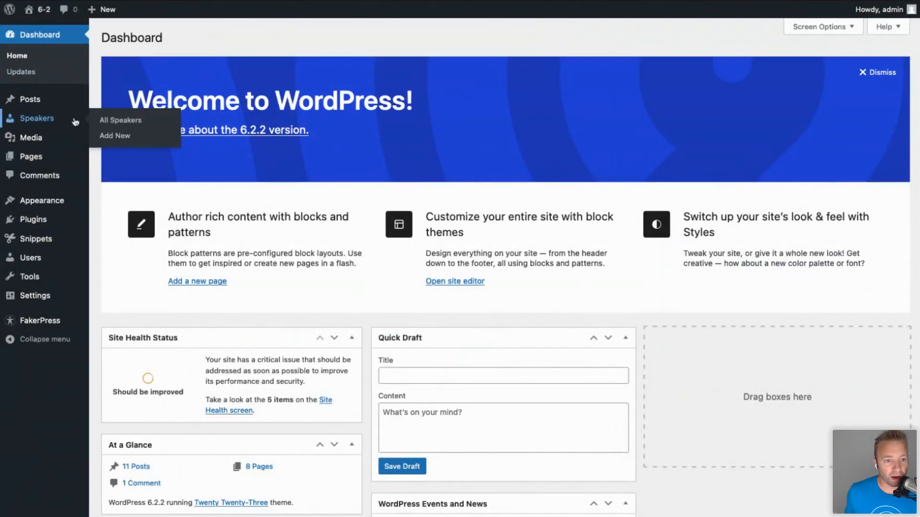
left_click(105, 121)
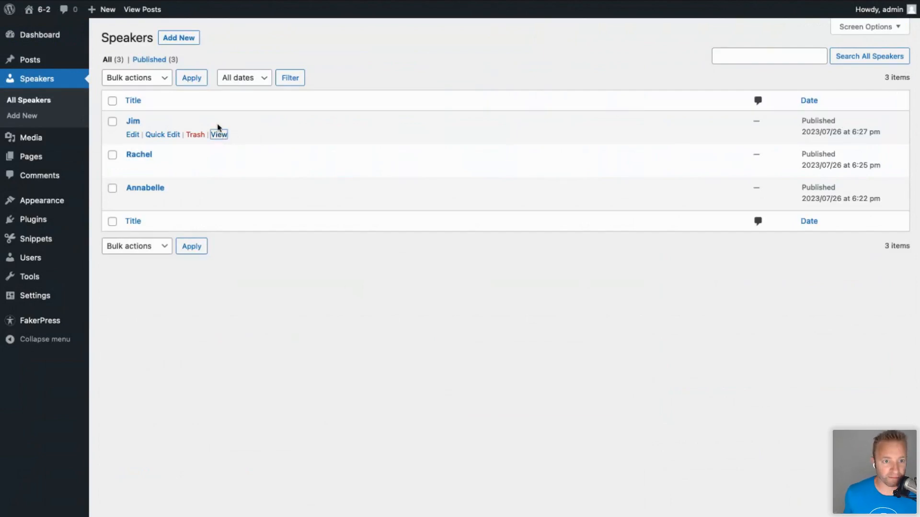
Look over a speaker's live page, then return to the Speakers list of three published entries.
scroll(433, 395, "down", 20)
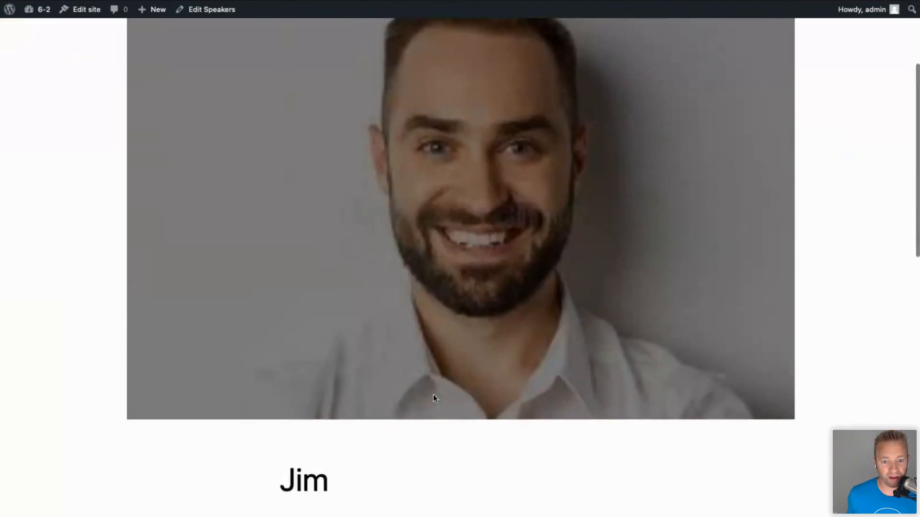
scroll(433, 396, "up", 20)
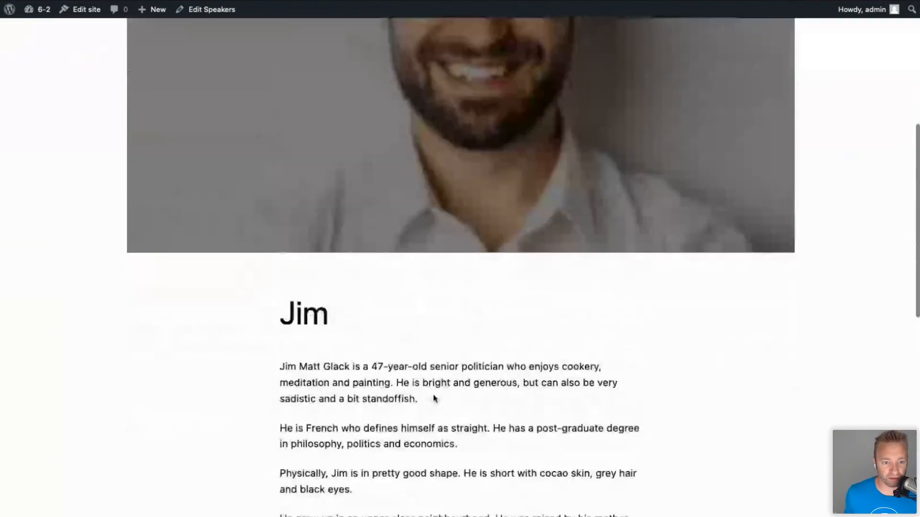
scroll(433, 395, "down", 8)
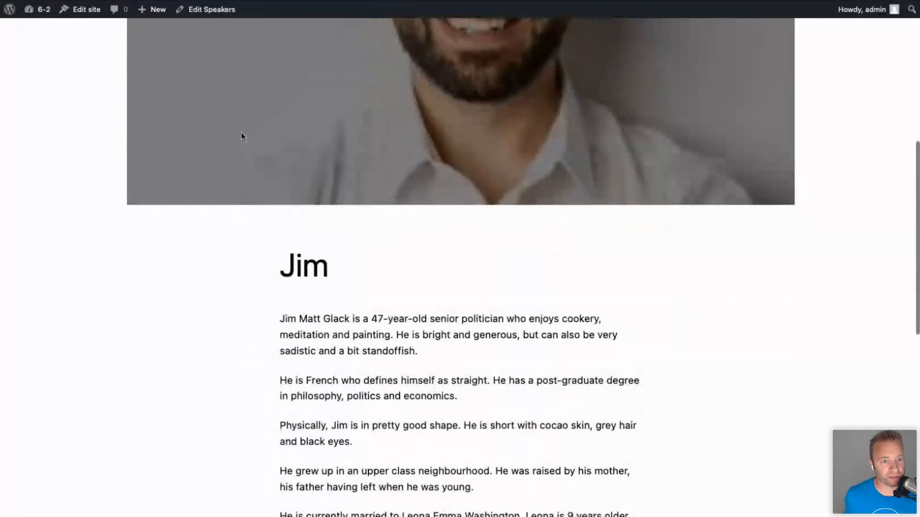
left_click(144, 1)
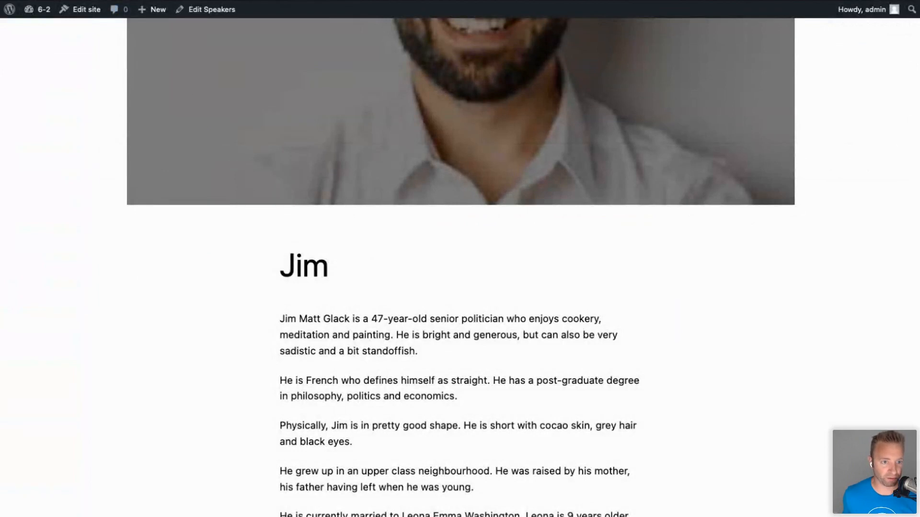
left_click(118, 1)
mouse_move(47, 201)
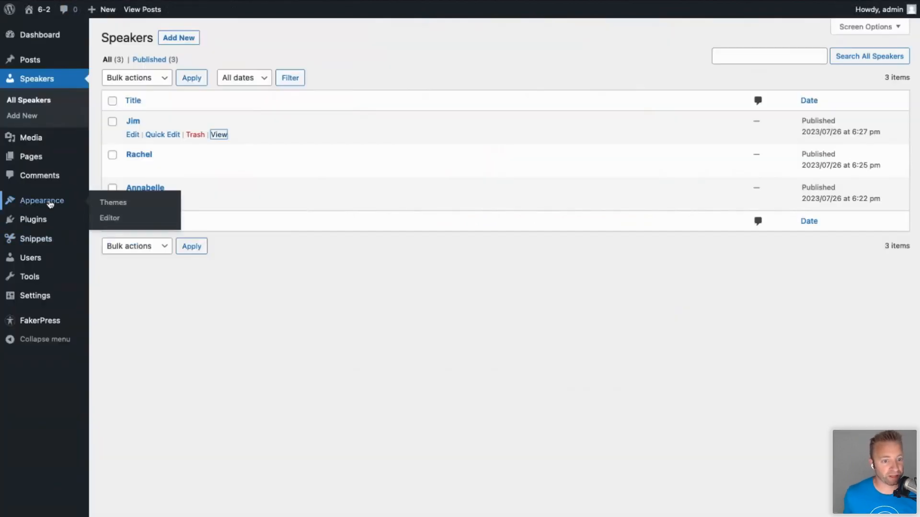
Open the full Templates table in the Site Editor and list new template types, including Single item: Speaker.
left_click(107, 218)
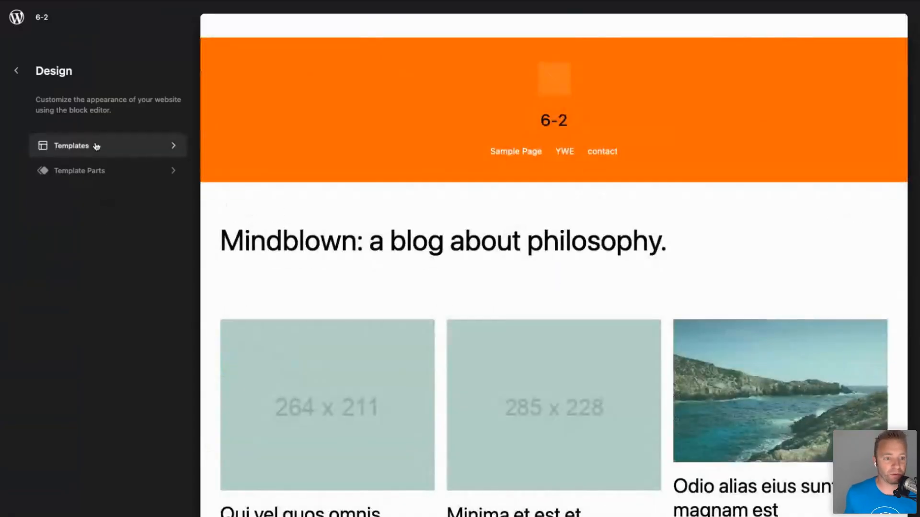
left_click(96, 147)
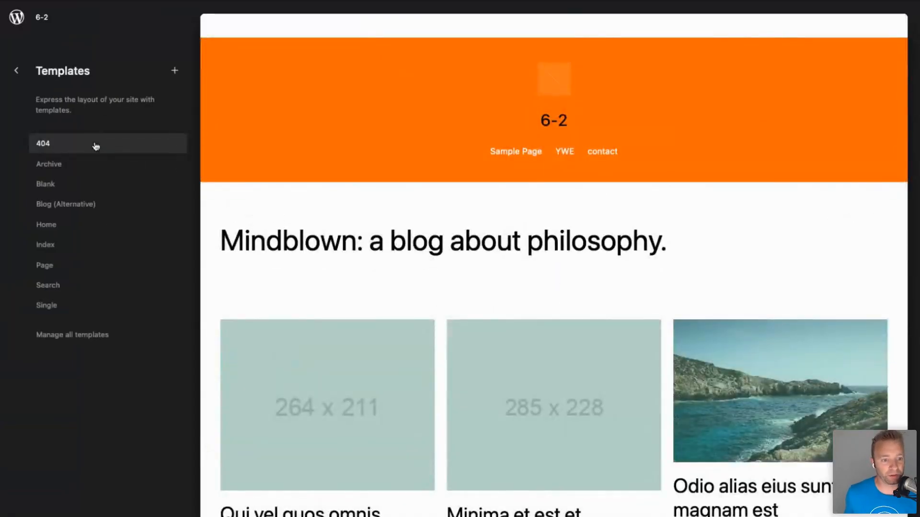
left_click(92, 335)
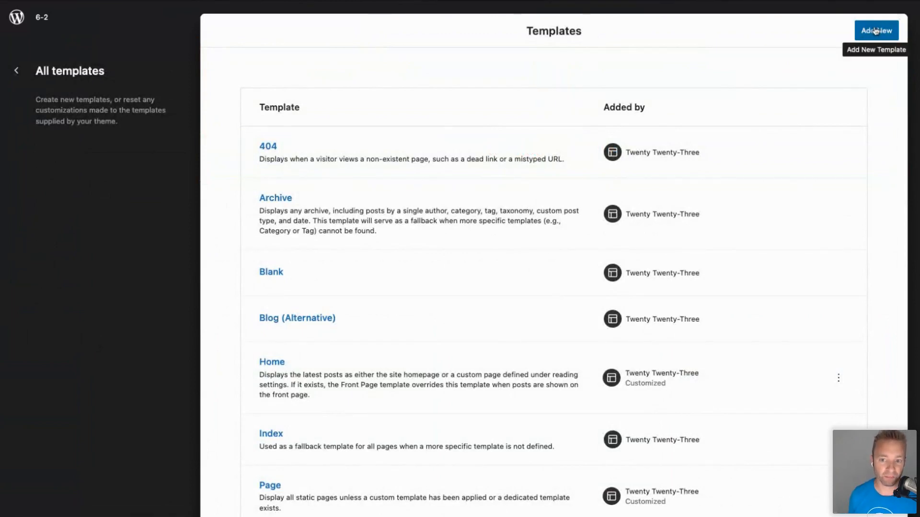
left_click(876, 31)
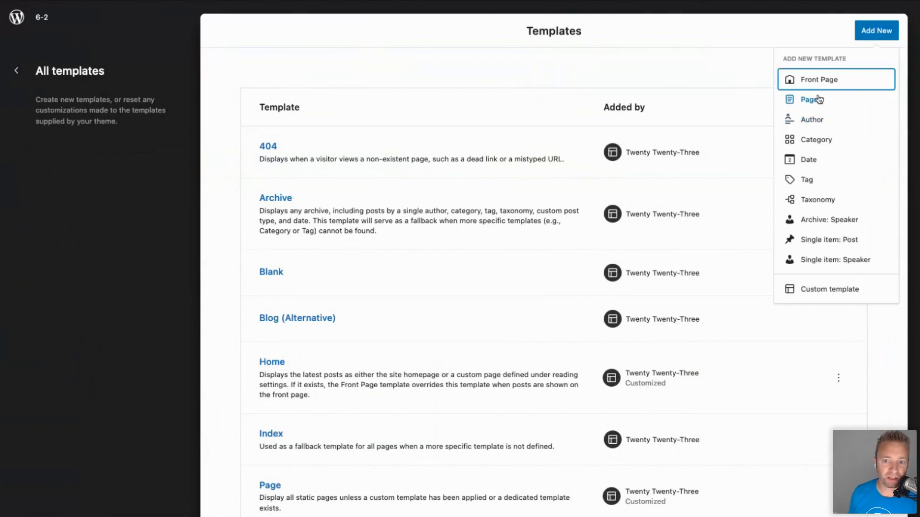
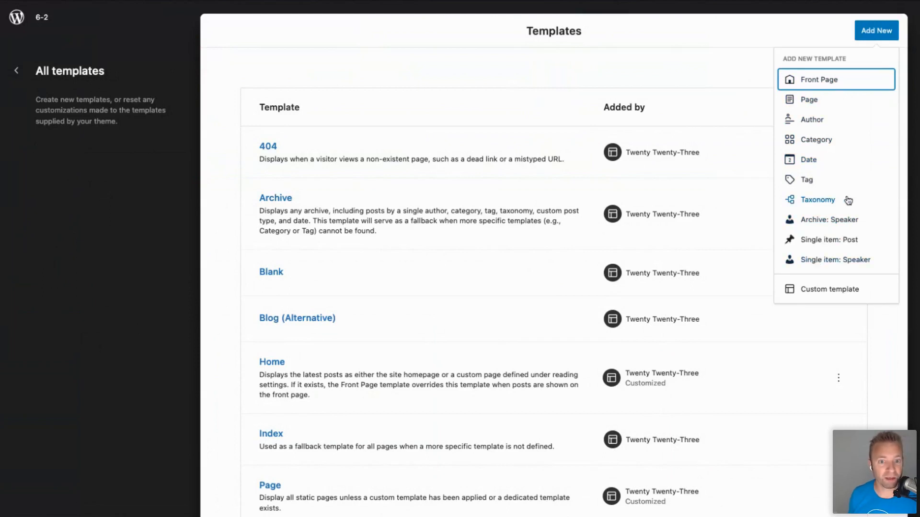
Add a new Single item: Speaker template for the specific speaker Jim.
left_click(835, 262)
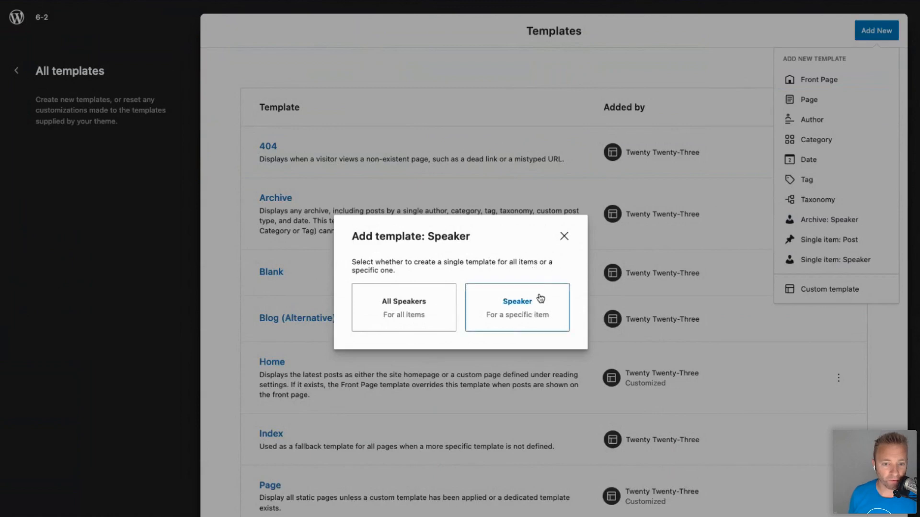
left_click(521, 306)
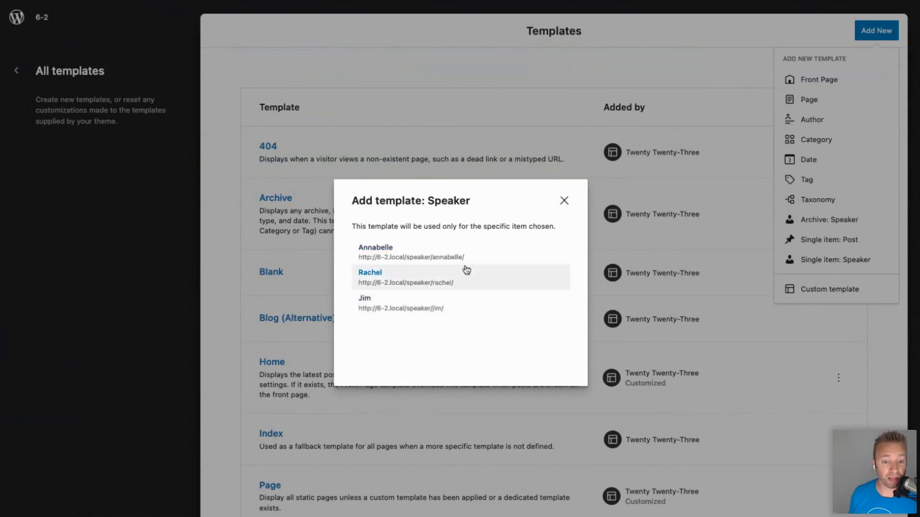
left_click(377, 307)
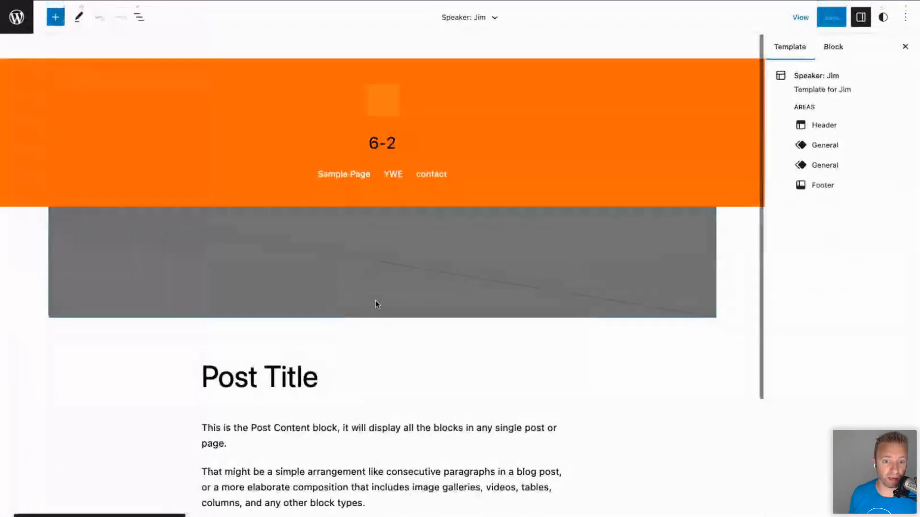
Move the Post Featured Image below the Post Title and save the Speaker: Jim template.
left_click(430, 308)
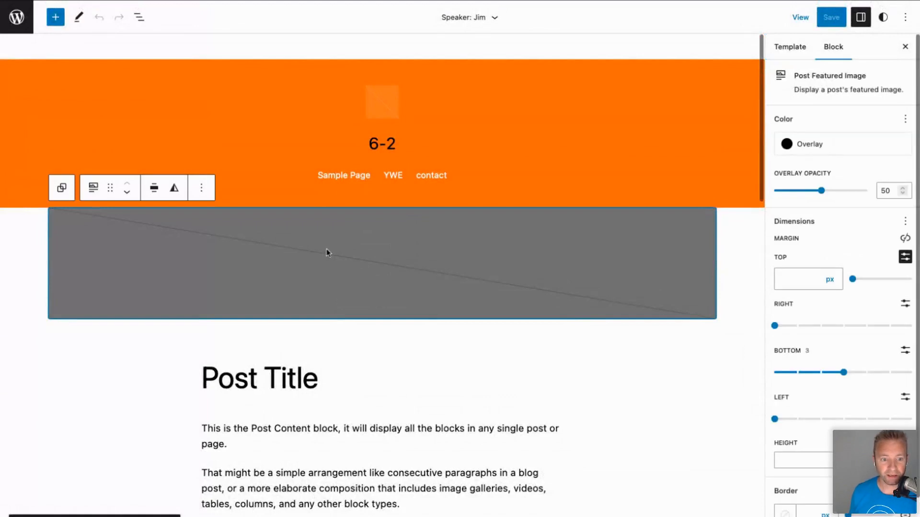
left_click(127, 193)
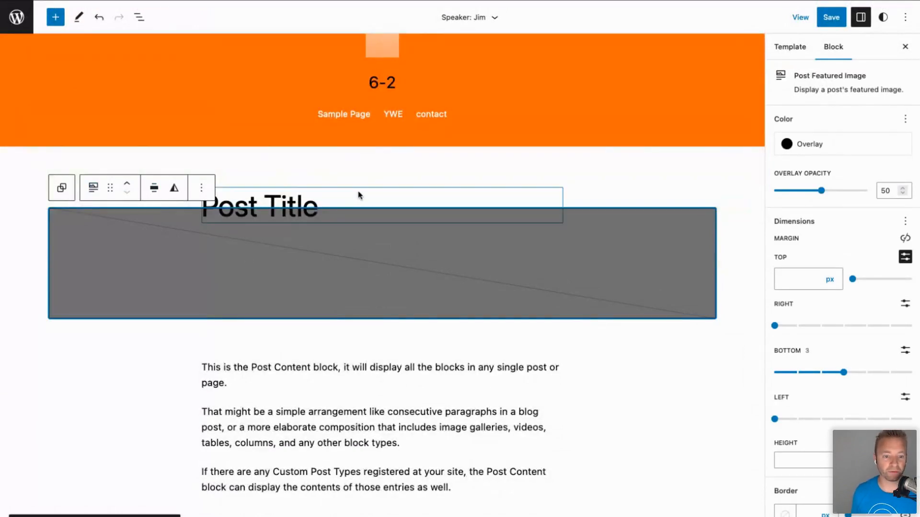
left_click(829, 22)
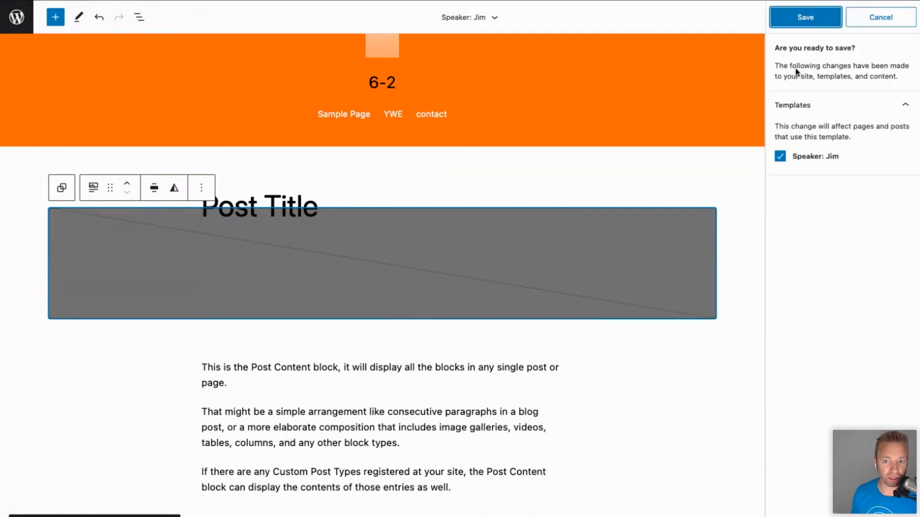
left_click(805, 17)
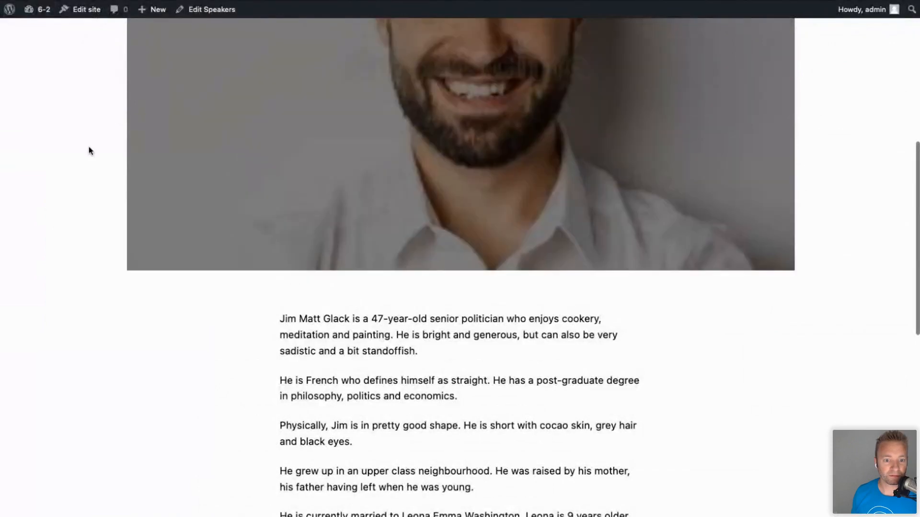
Scroll Jim's live speaker page and highlight the Jim heading.
scroll(89, 151, "up", 10)
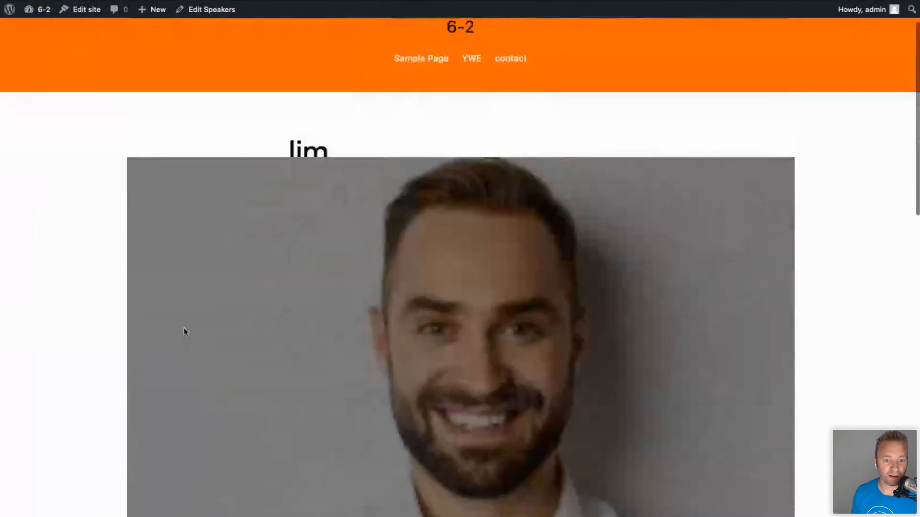
scroll(246, 415, "down", 9)
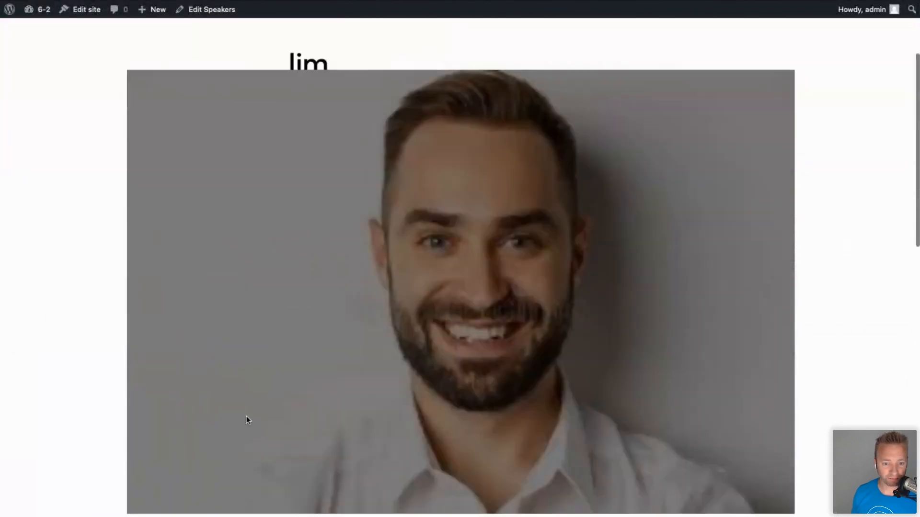
scroll(246, 416, "up", 7)
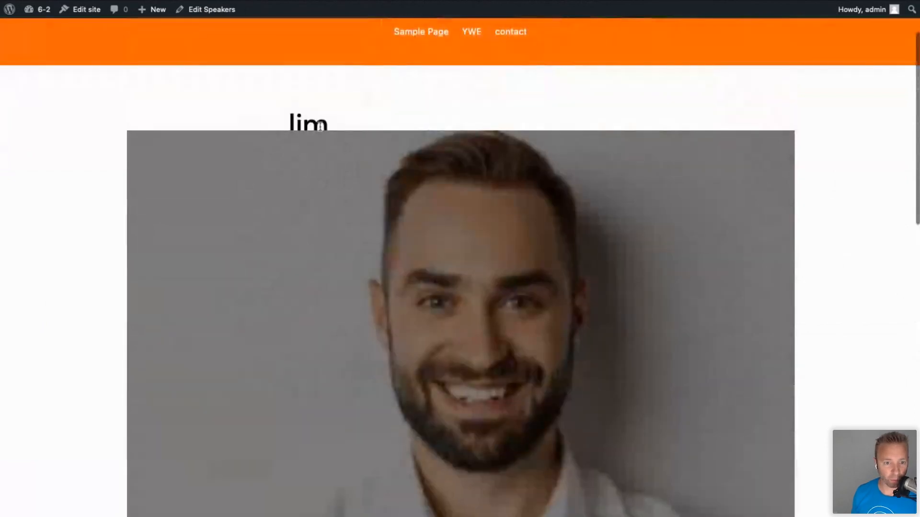
left_click_drag(329, 123, 280, 118)
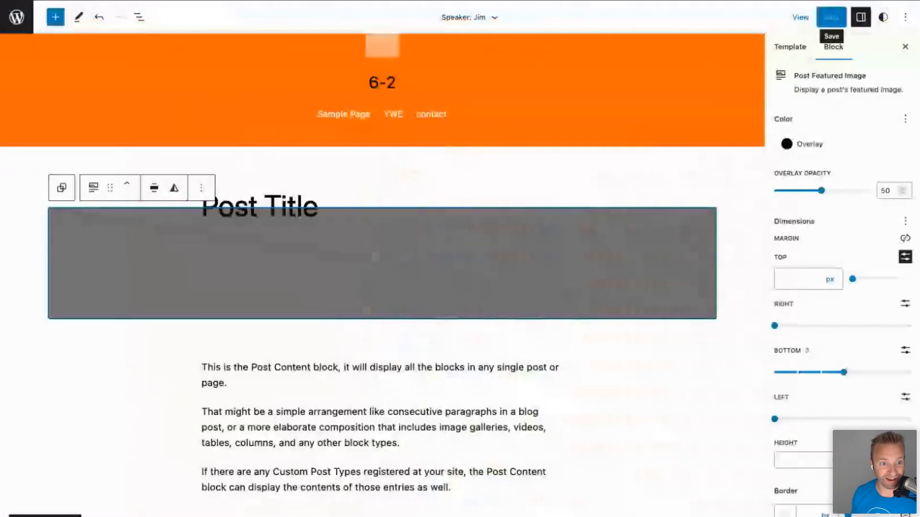
Increase the Post Title's bottom margin and give it padding of 3.
left_click(299, 206)
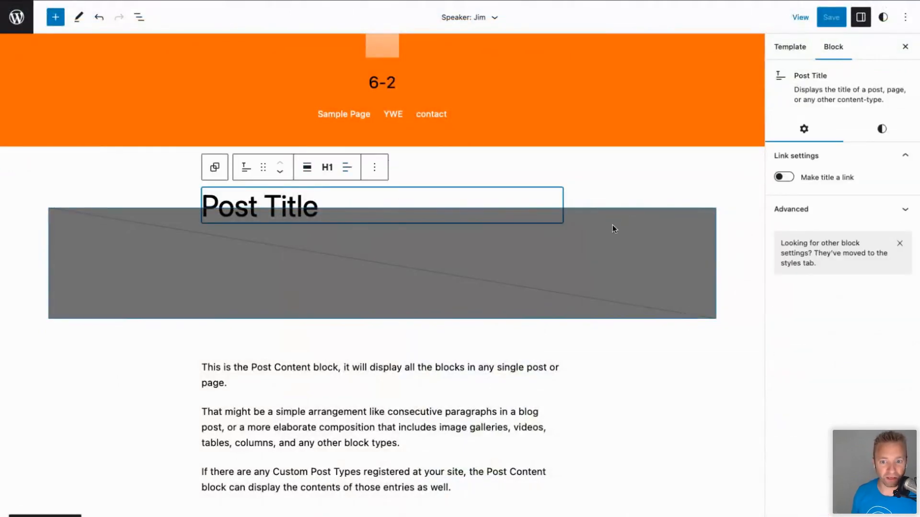
left_click(882, 128)
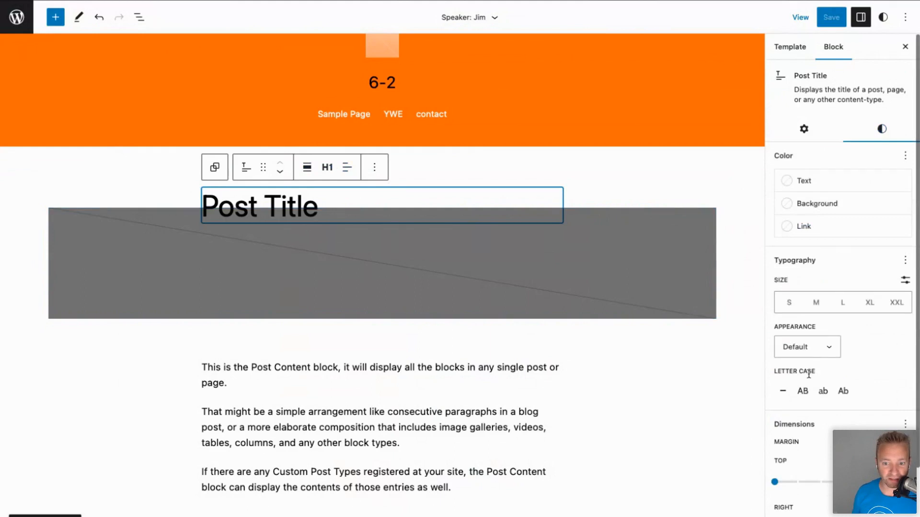
scroll(809, 374, "down", 3)
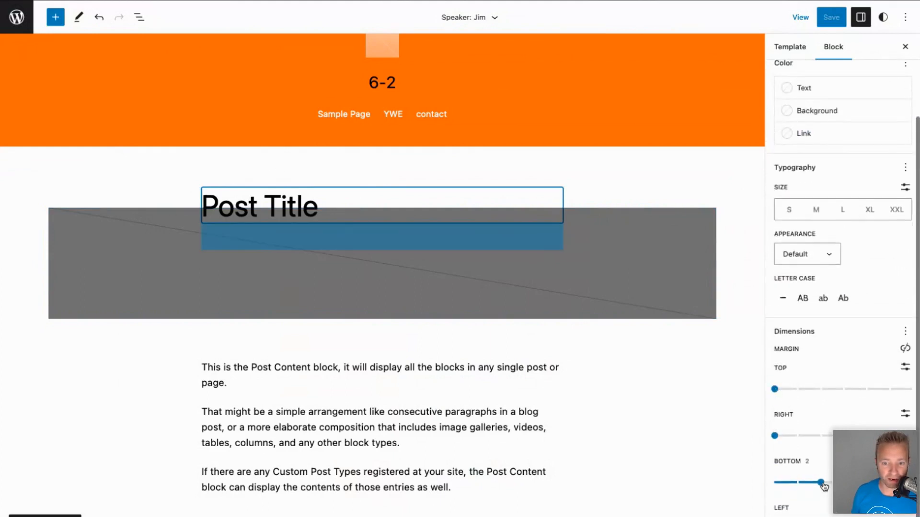
left_click_drag(820, 482, 901, 482)
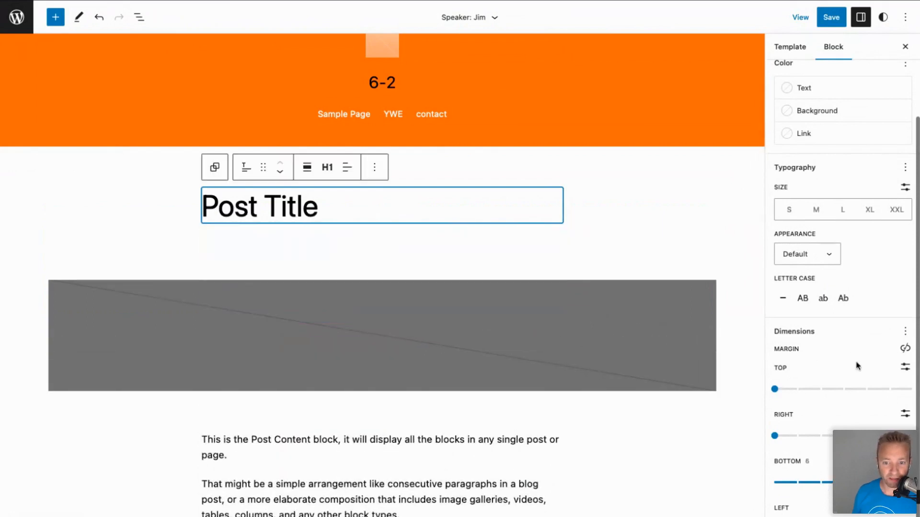
left_click(905, 333)
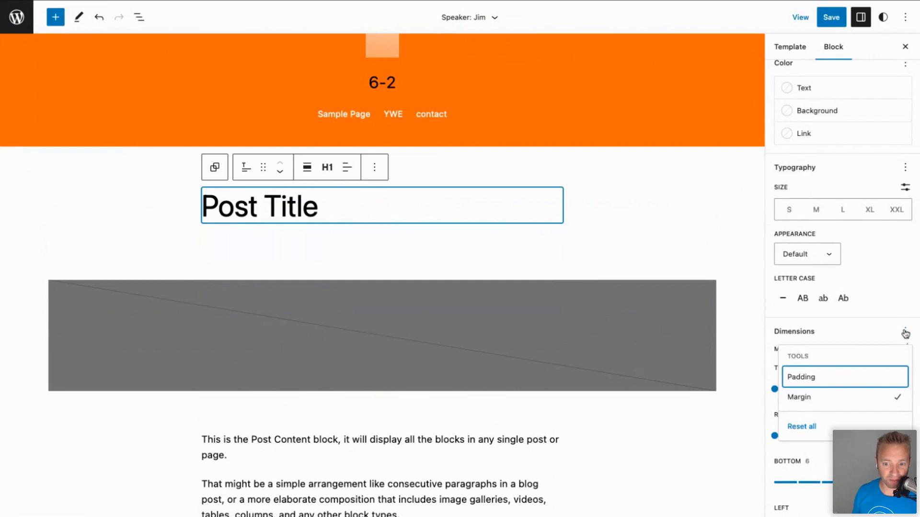
left_click(837, 380)
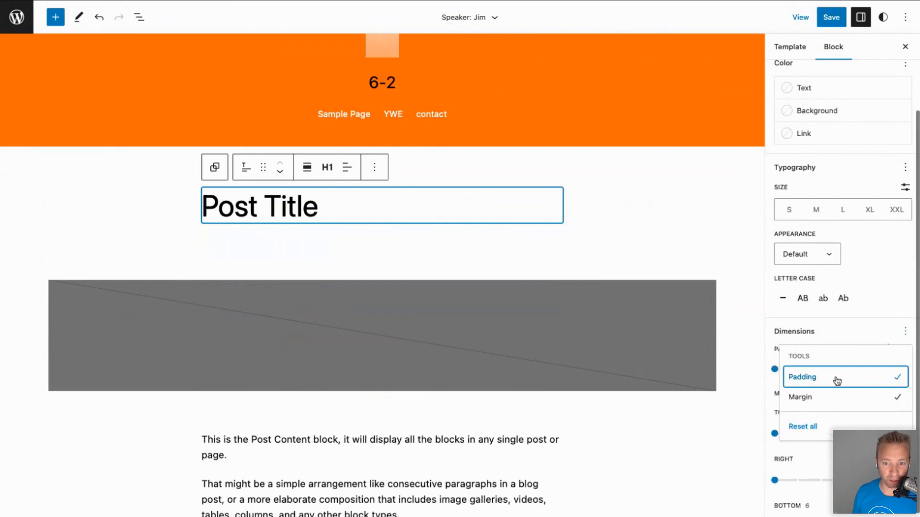
left_click(882, 331)
left_click_drag(775, 366, 839, 384)
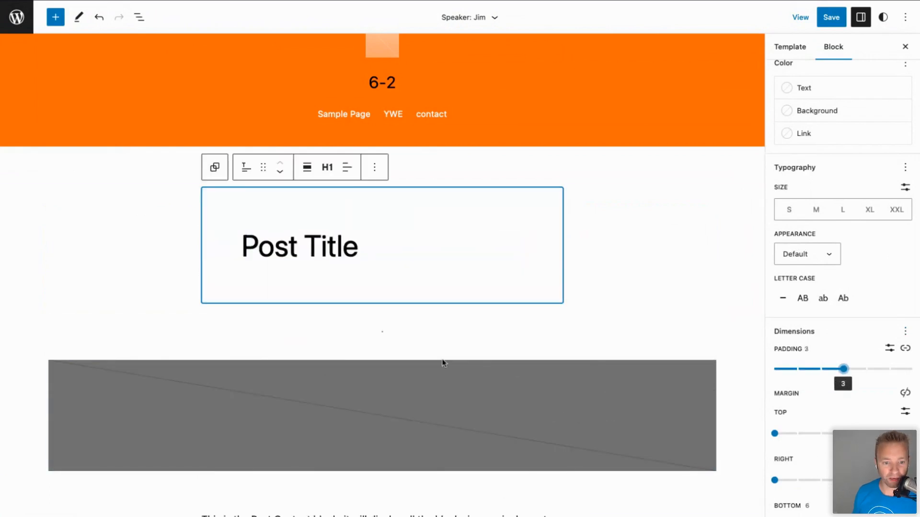
left_click(665, 341)
Scroll down the template and select the Post Meta block near the bottom.
scroll(623, 388, "down", 2)
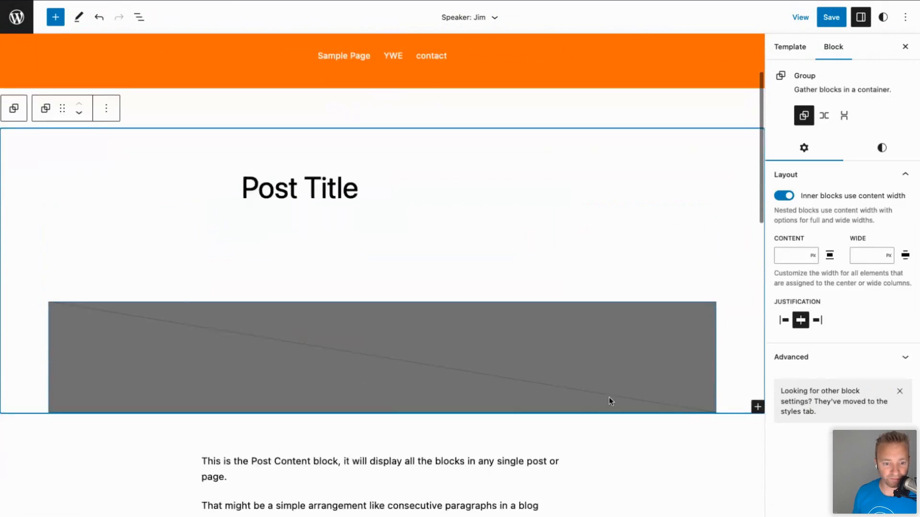
scroll(329, 376, "down", 5)
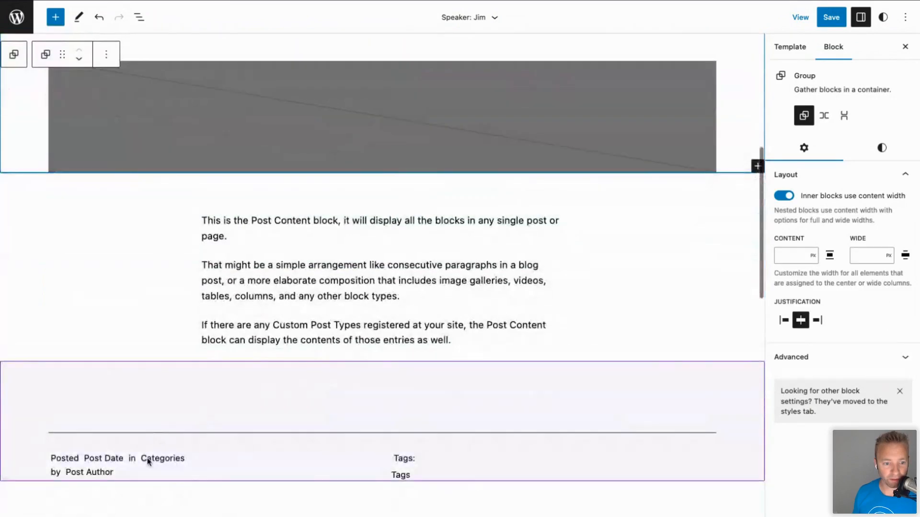
left_click(195, 380)
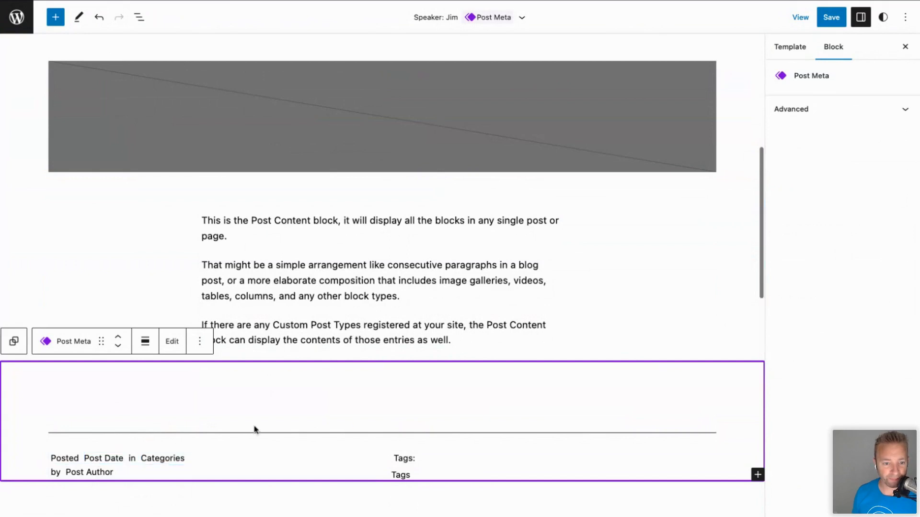
scroll(326, 246, "up", 3)
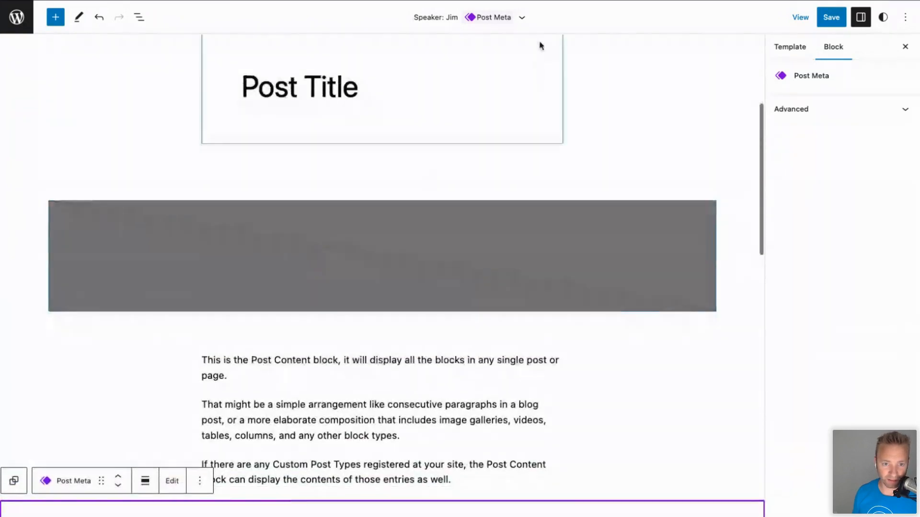
scroll(282, 426, "down", 2)
scroll(281, 426, "down", 1)
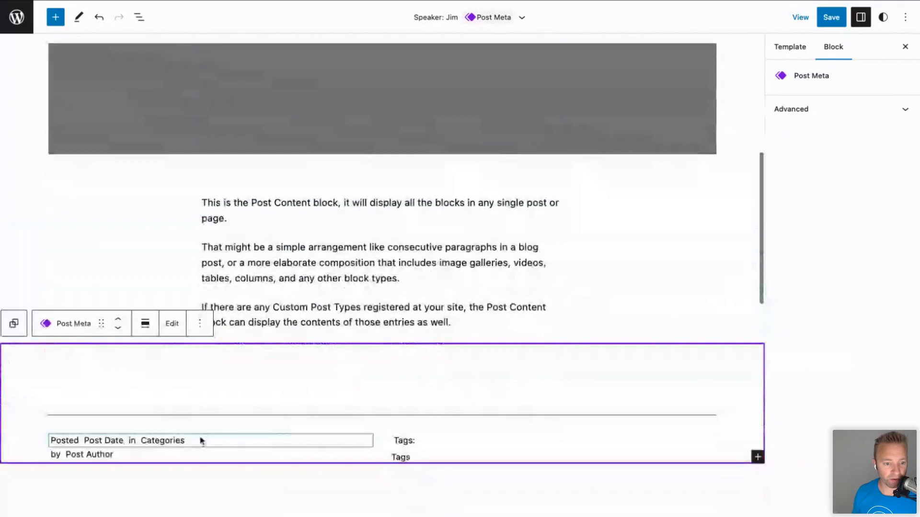
Remove the Post Meta and Comments blocks using the List View outline.
left_click(139, 17)
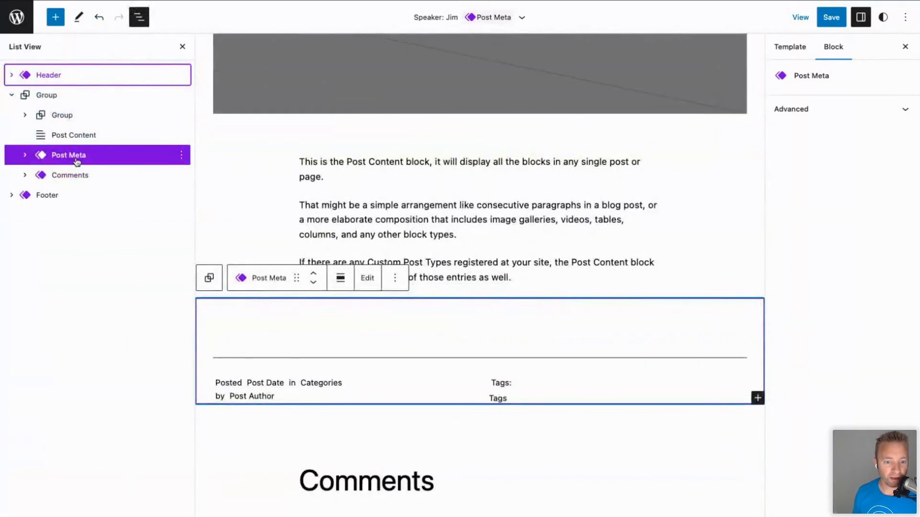
left_click(182, 156)
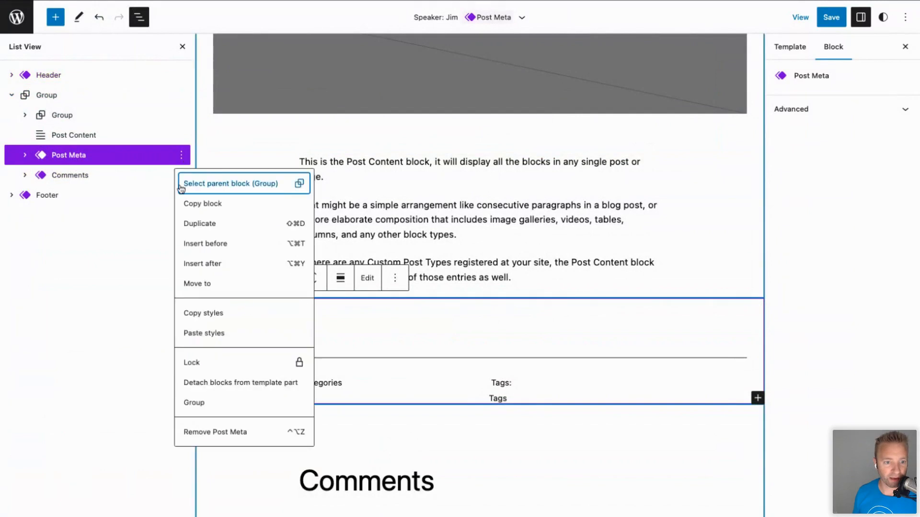
left_click(197, 434)
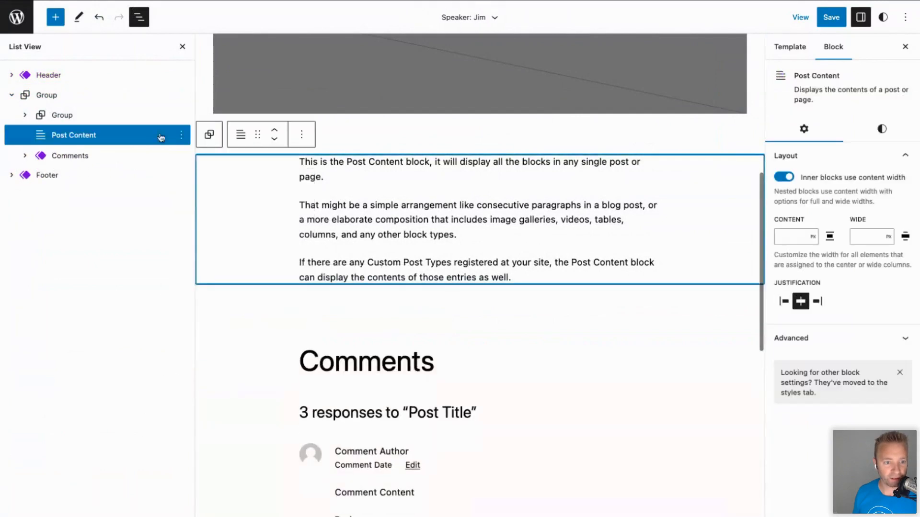
left_click(122, 152)
left_click(181, 157)
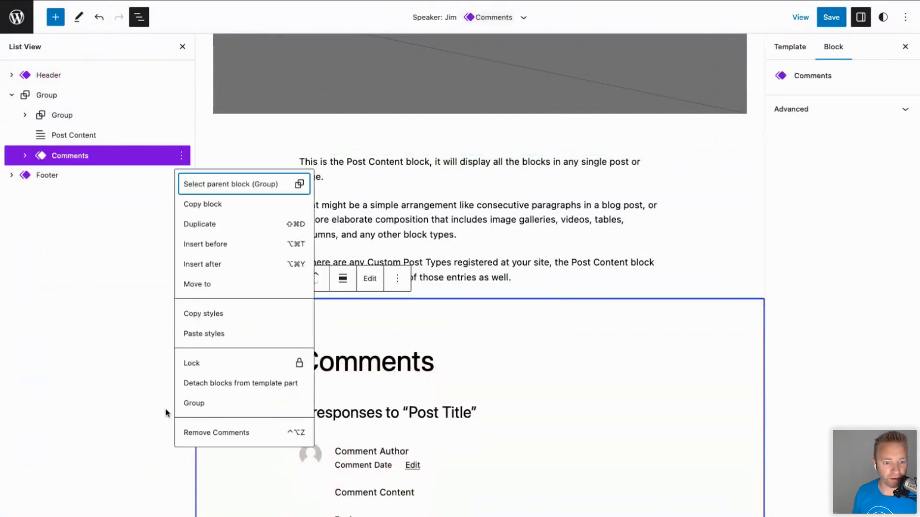
left_click(197, 434)
left_click(58, 156)
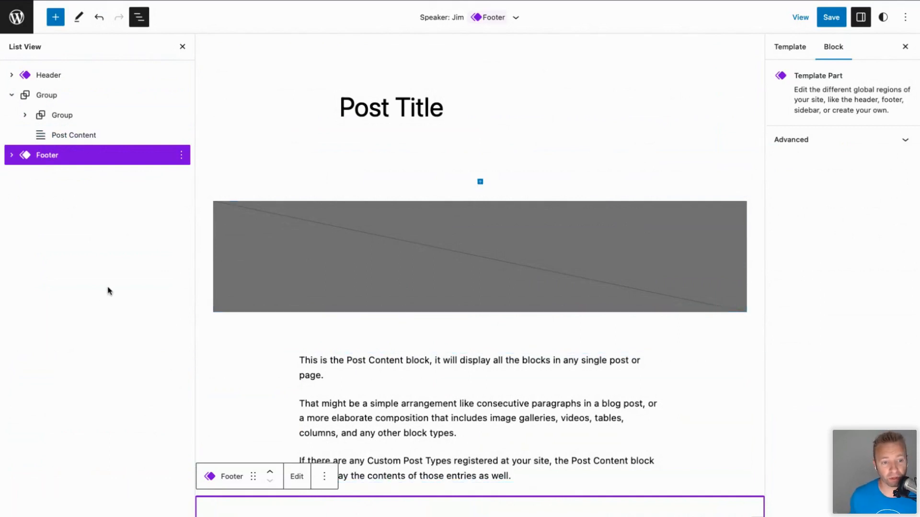
Save the Speaker: Jim template and return to the site editor overview.
left_click(831, 17)
left_click(826, 20)
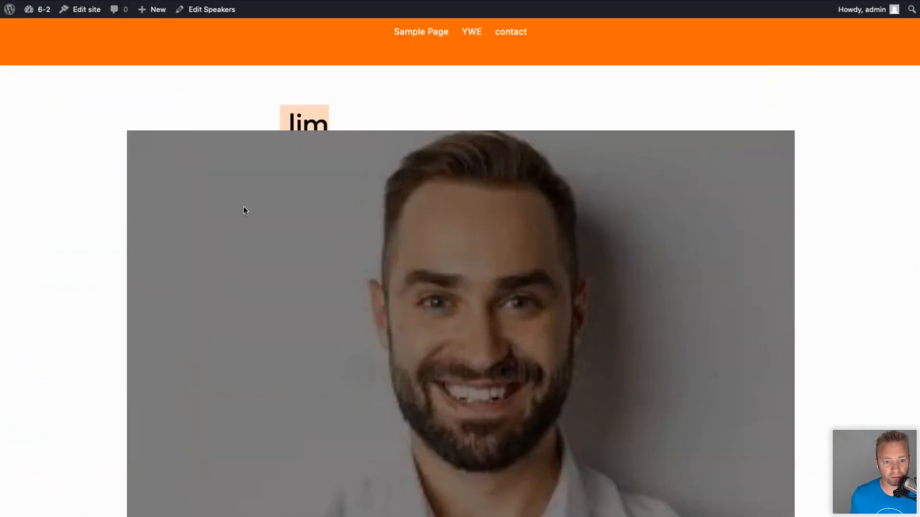
scroll(243, 207, "down", 15)
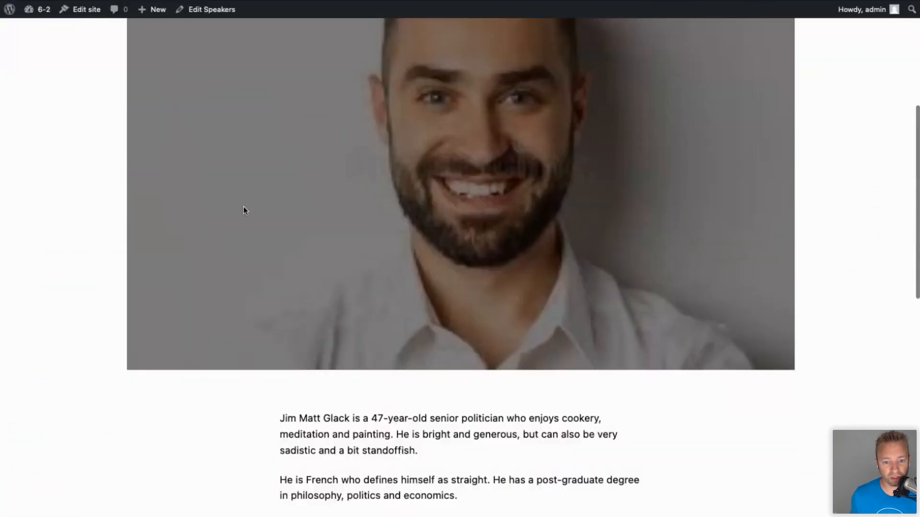
scroll(243, 208, "up", 1)
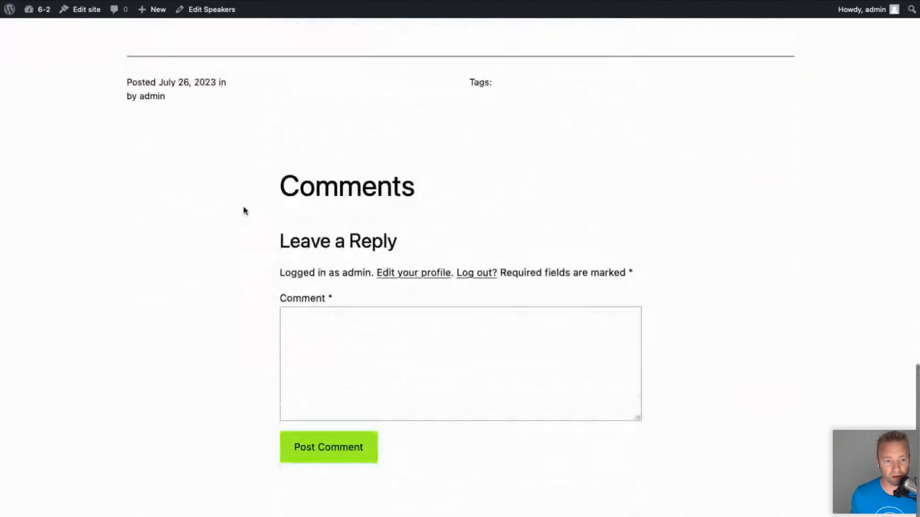
scroll(460, 258, "up", 10)
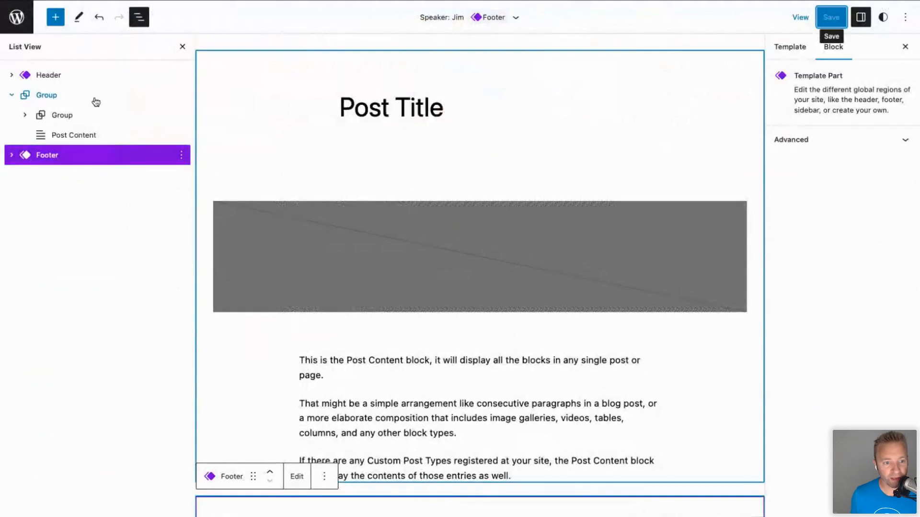
left_click(16, 19)
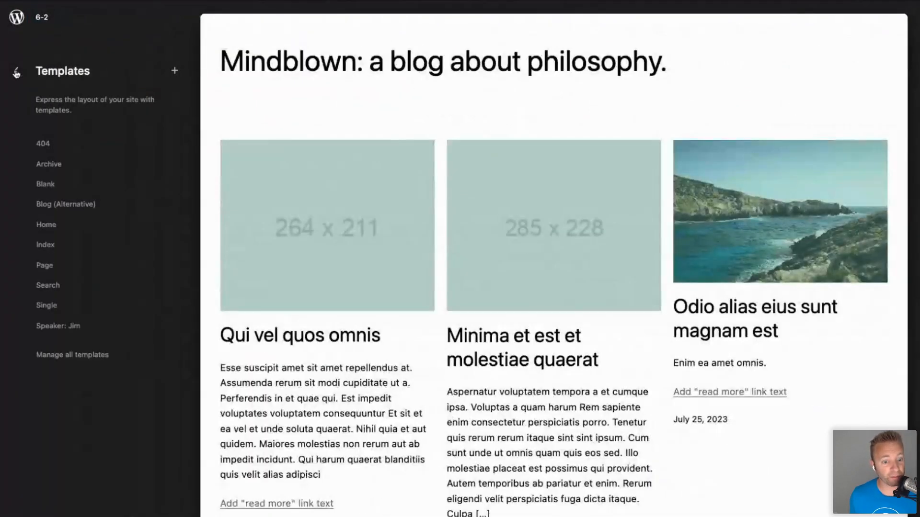
Create a new Footer template part named 'Speaker Footer'.
left_click(15, 71)
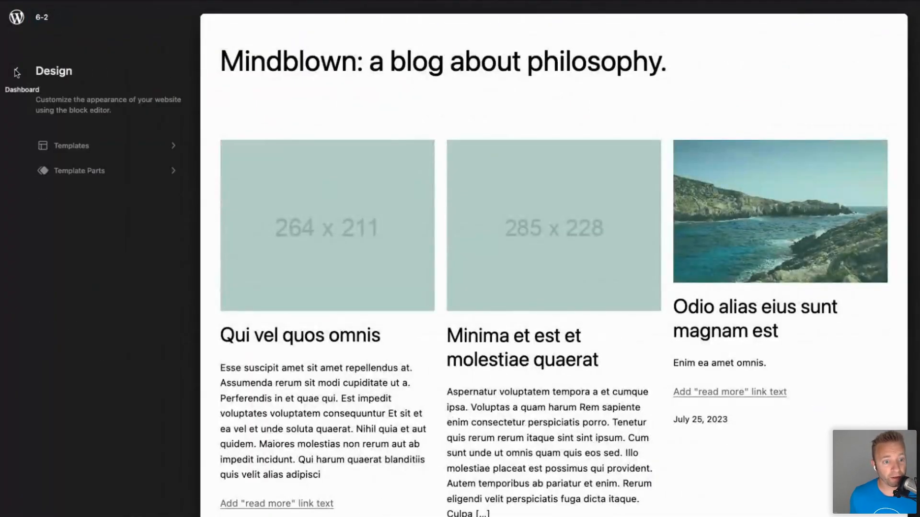
left_click(87, 171)
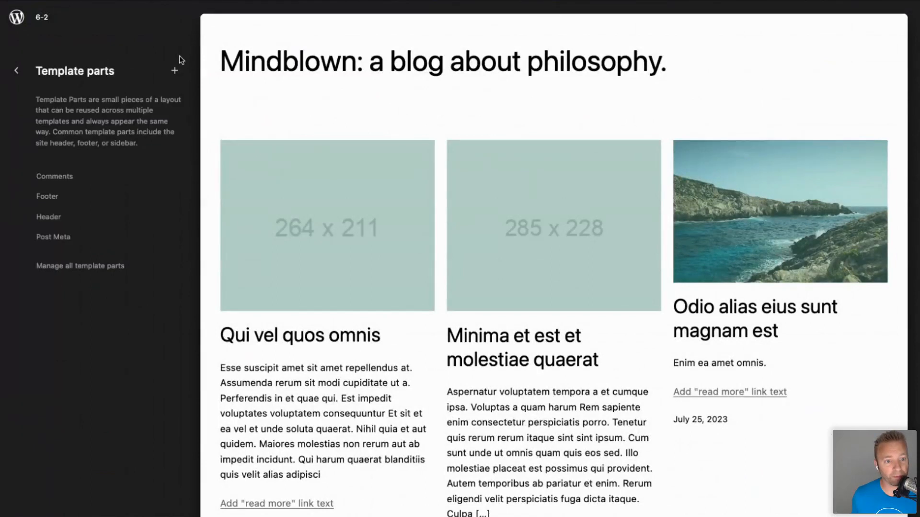
left_click(176, 69)
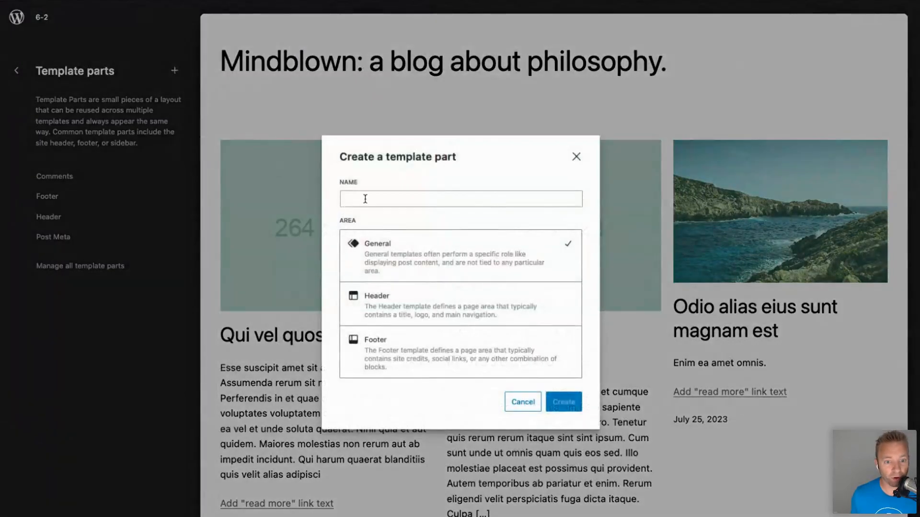
left_click(402, 349)
left_click(366, 198)
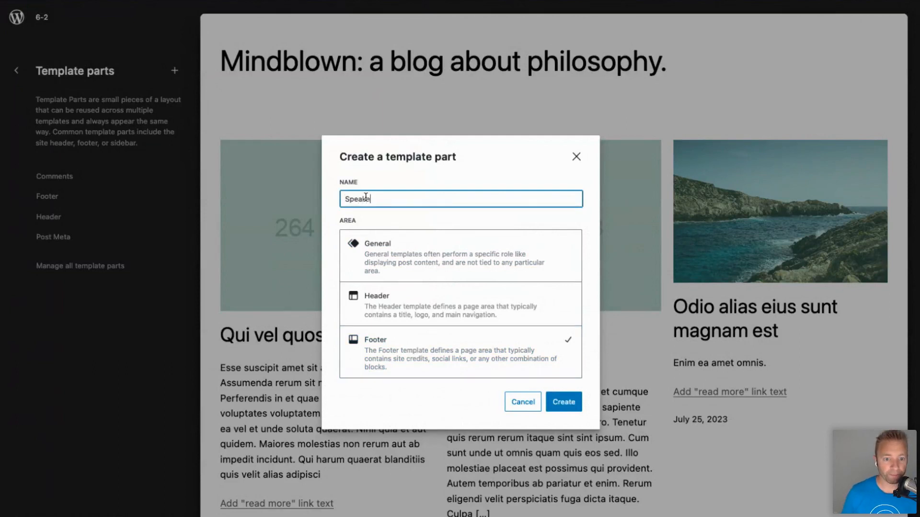
type("Speaker Footer")
left_click(563, 402)
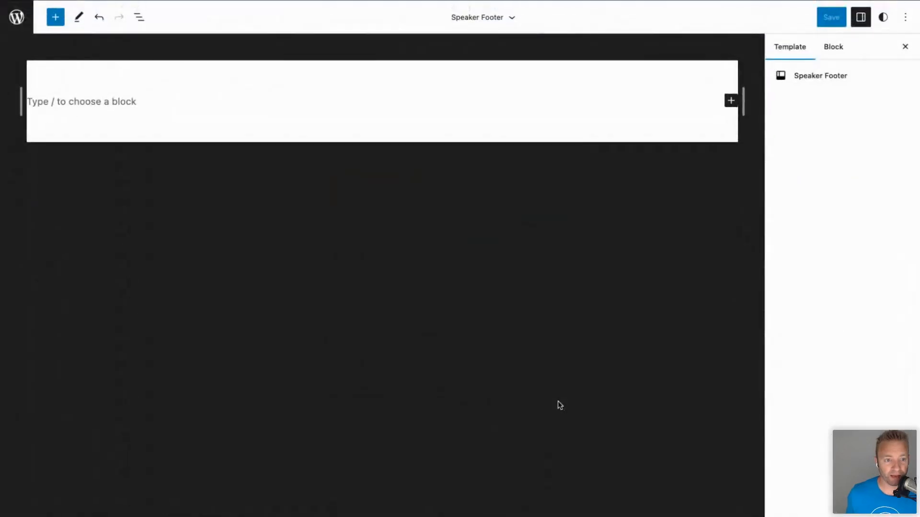
left_click(102, 100)
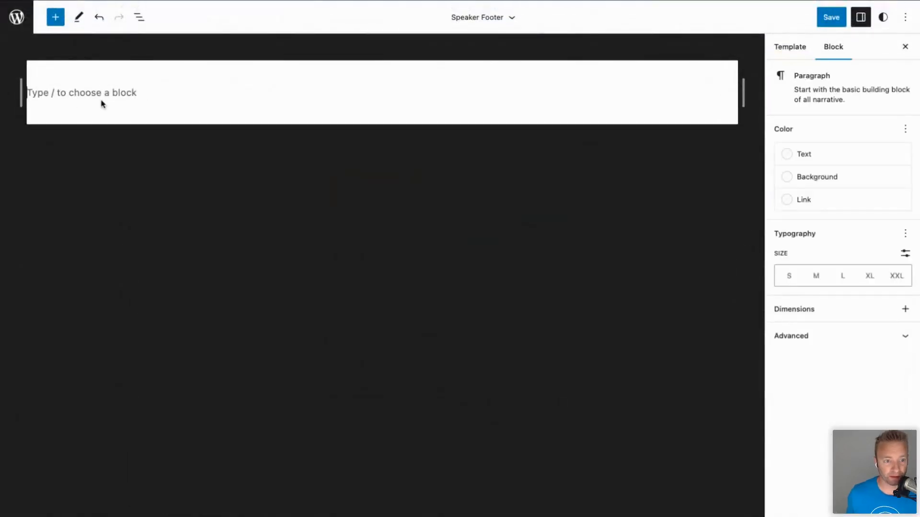
Set the site-wide background colour to Luminous vivid amber in Styles.
left_click(907, 18)
left_click(887, 21)
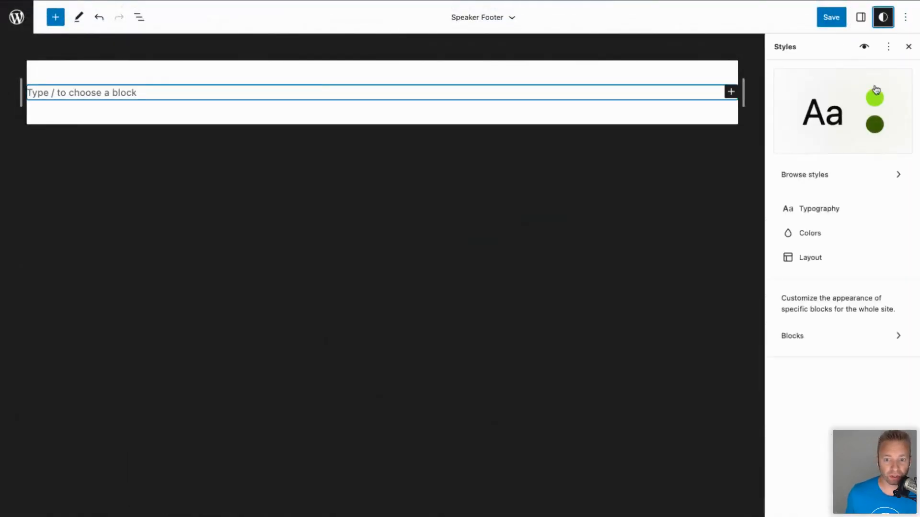
left_click(812, 234)
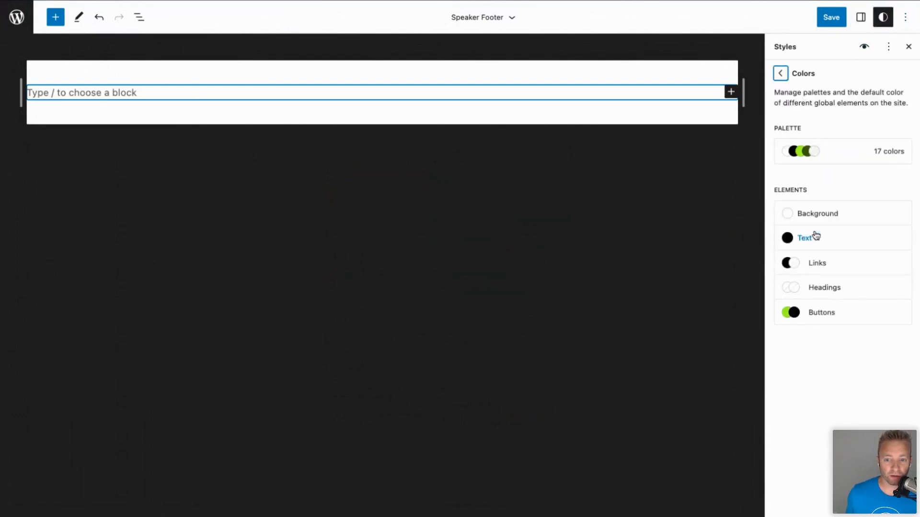
left_click(818, 214)
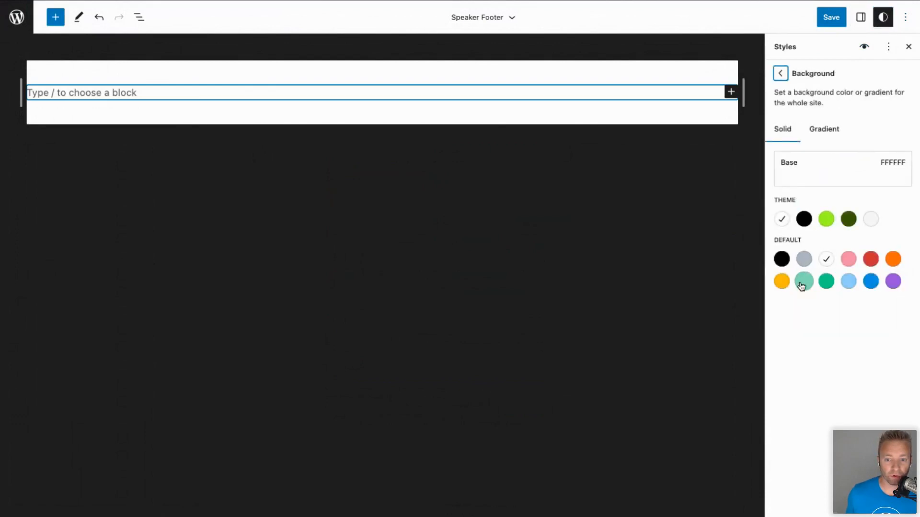
left_click(782, 281)
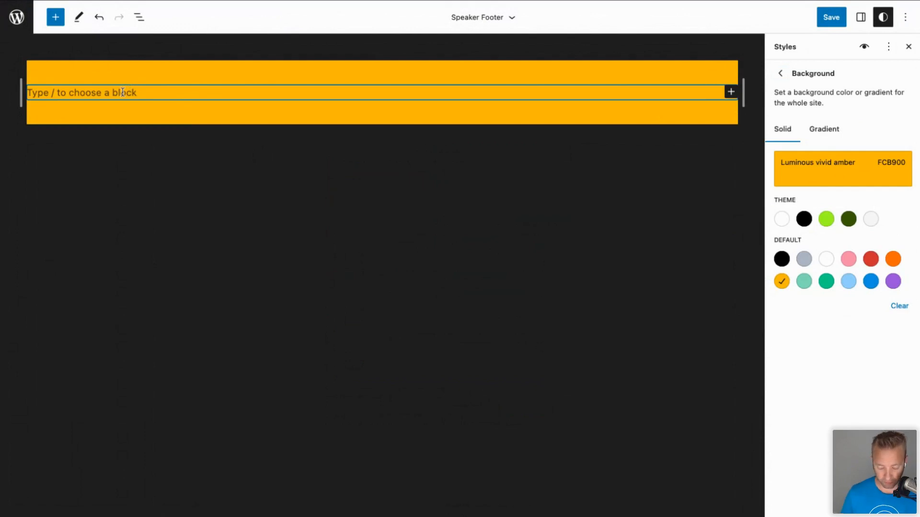
type("/")
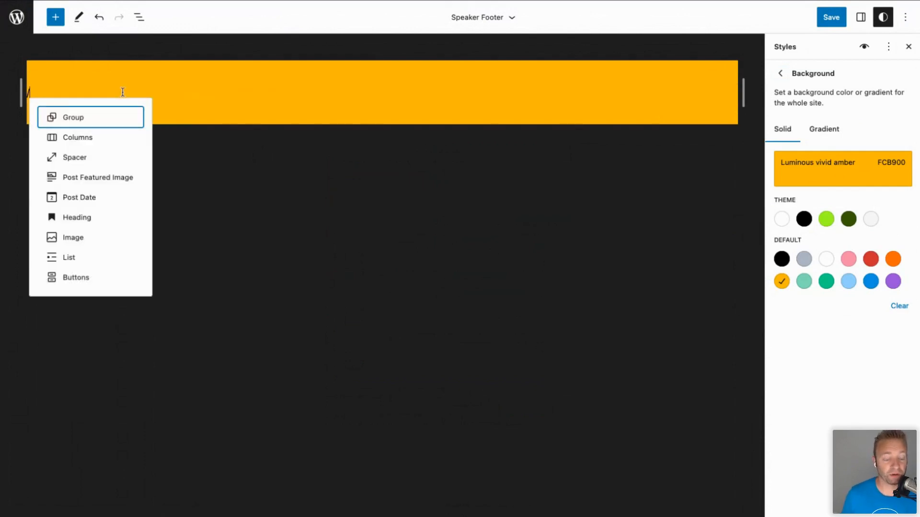
Add a Post Featured Image block and a Navigation block to the Speaker Footer.
key("Down")
key("Down")
key("Down")
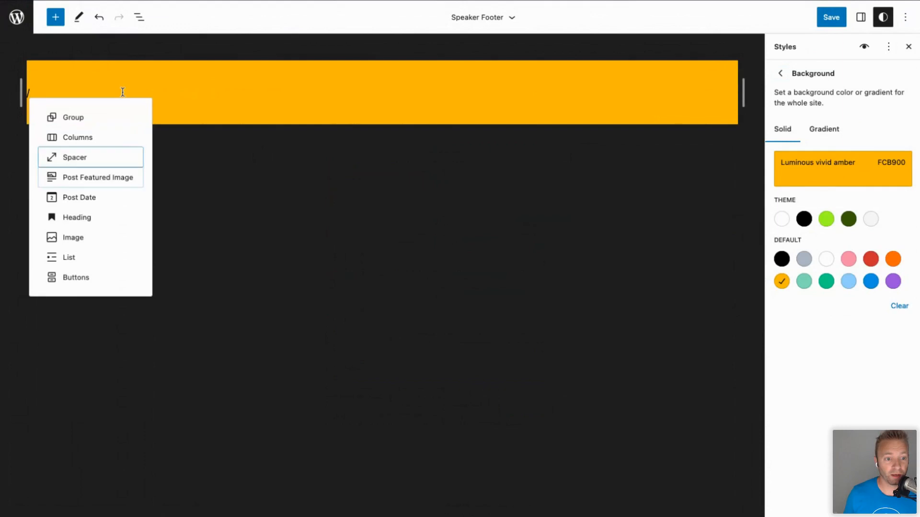
key("Return")
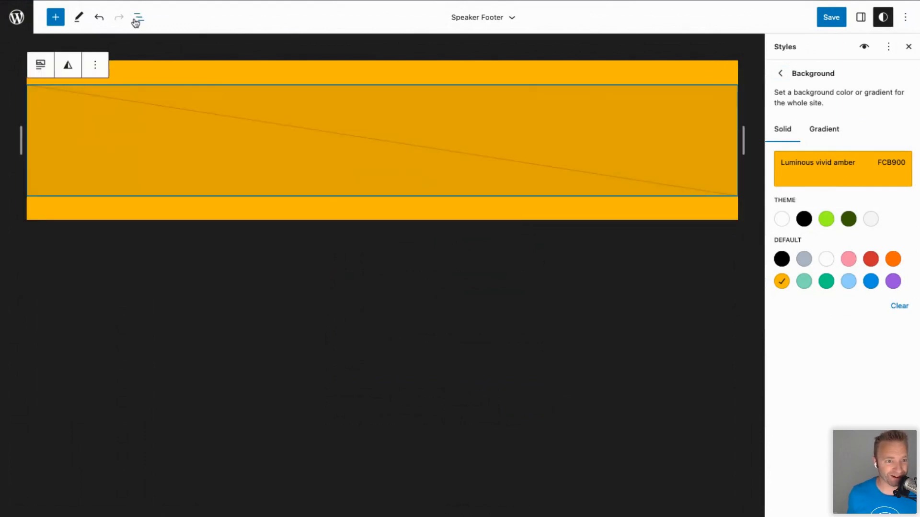
left_click(56, 16)
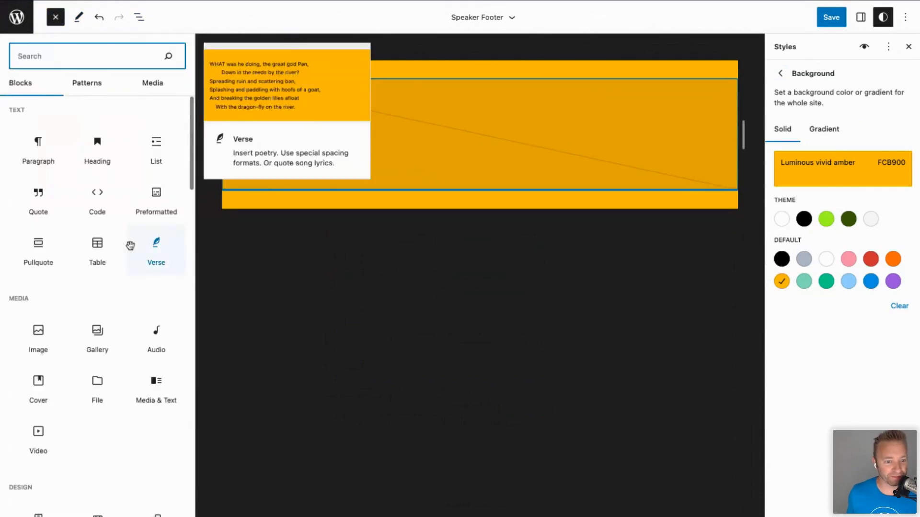
scroll(97, 302, "down", 8)
scroll(97, 305, "down", 3)
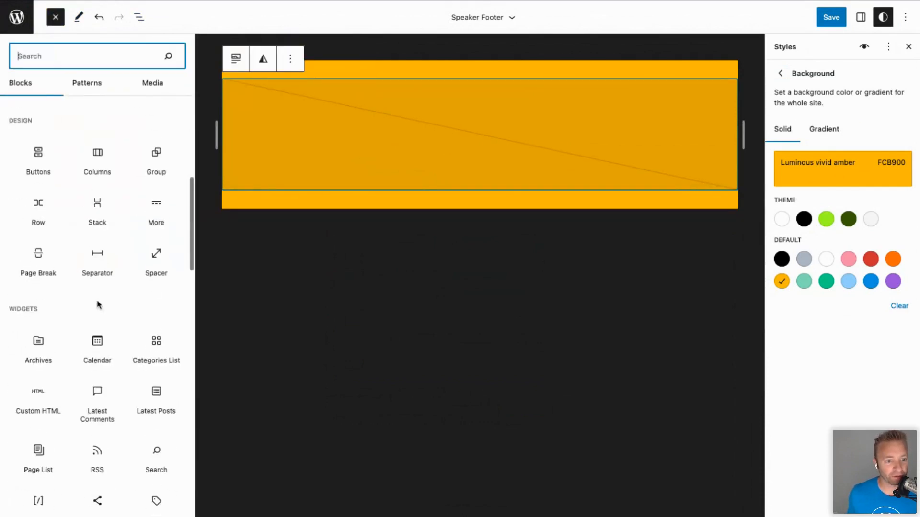
scroll(98, 304, "down", 7)
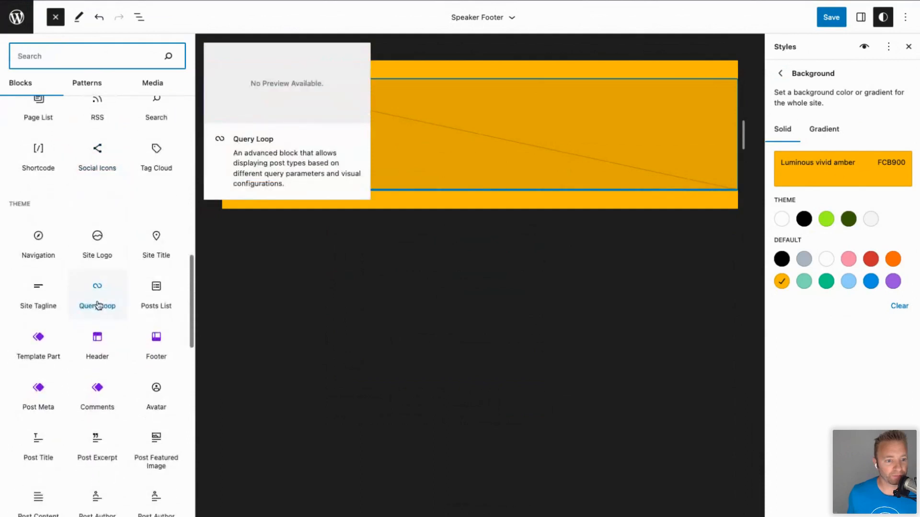
left_click(39, 239)
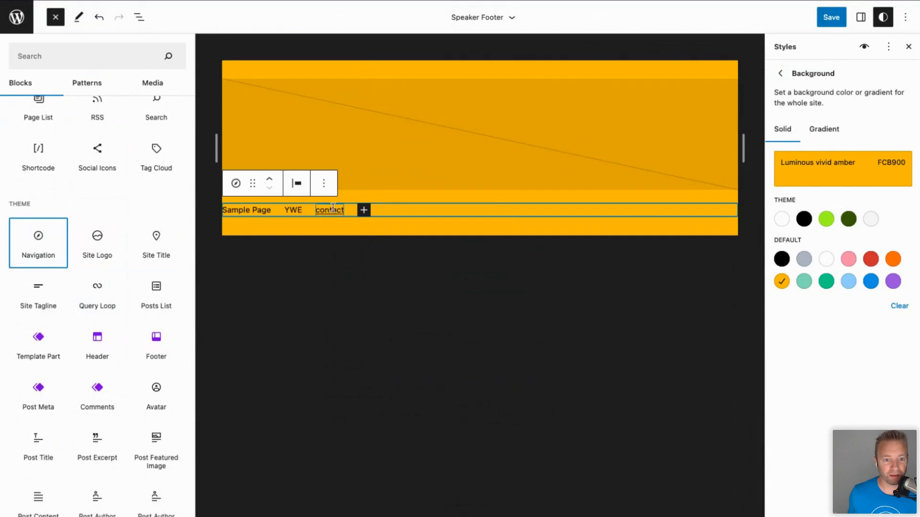
Add menu links to the Jim, Rachel and Annabelle pages.
left_click(333, 207)
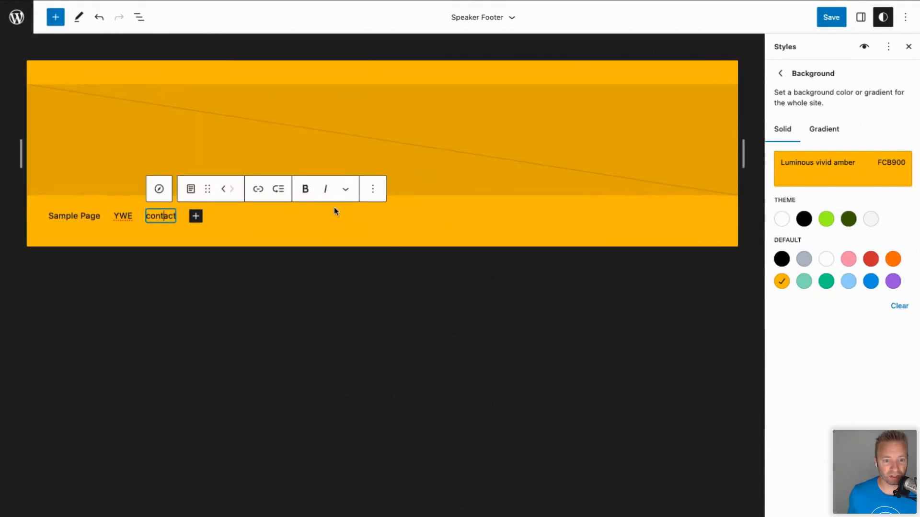
left_click(195, 216)
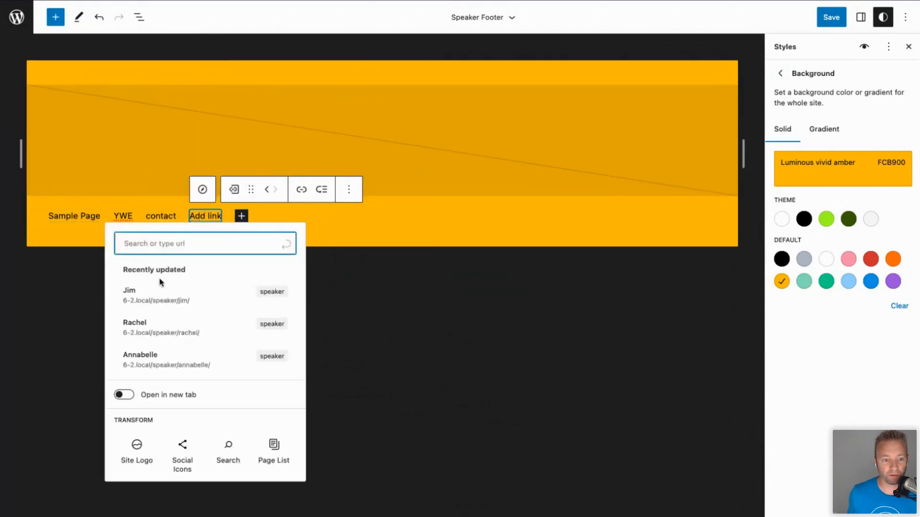
left_click(153, 297)
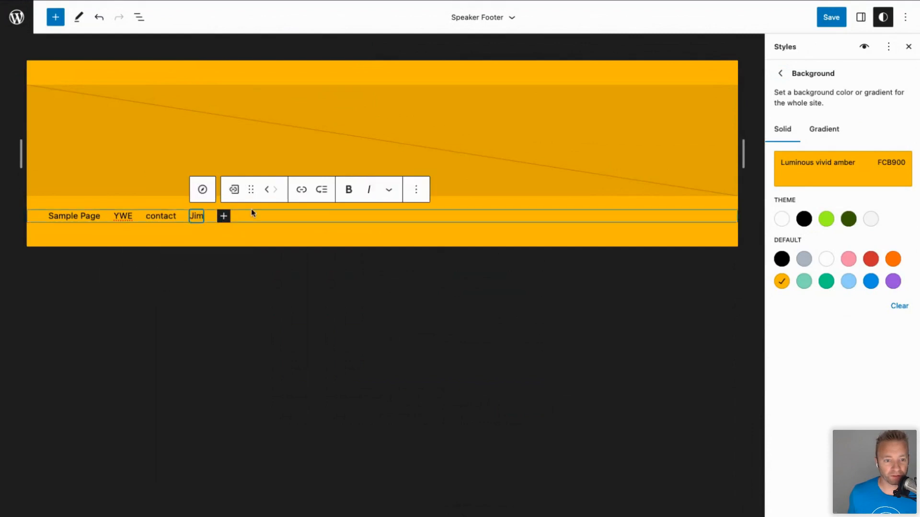
left_click(223, 216)
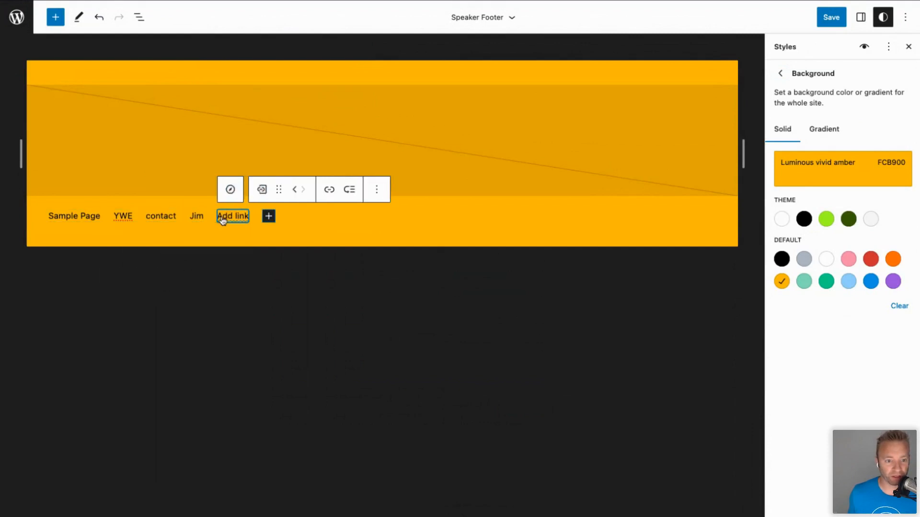
left_click(189, 328)
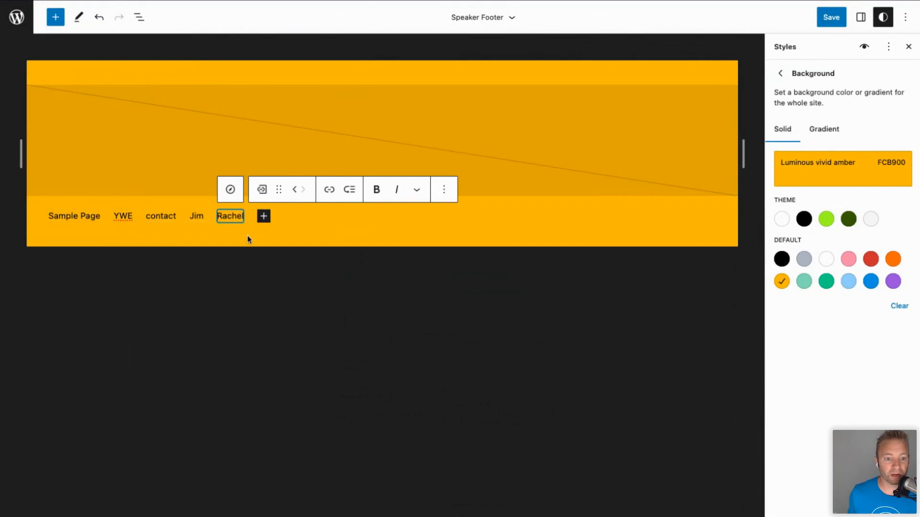
left_click(262, 216)
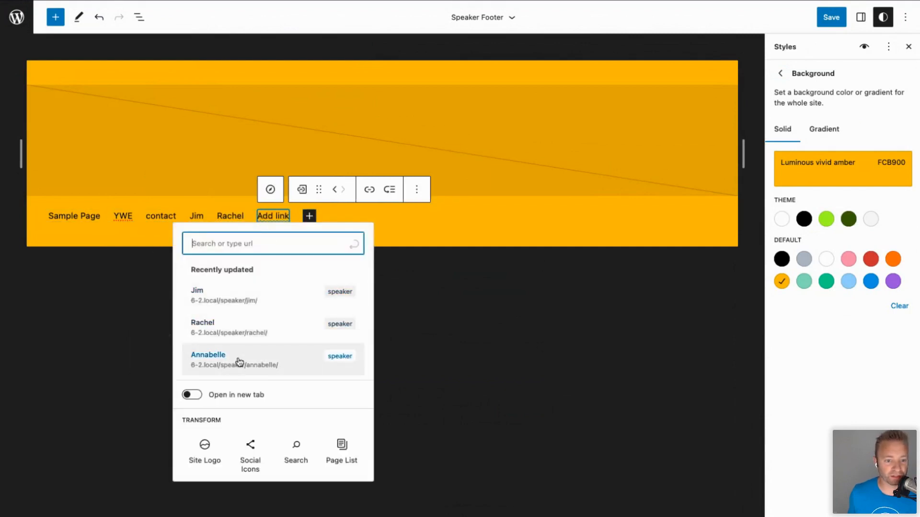
left_click(239, 361)
left_click(172, 216)
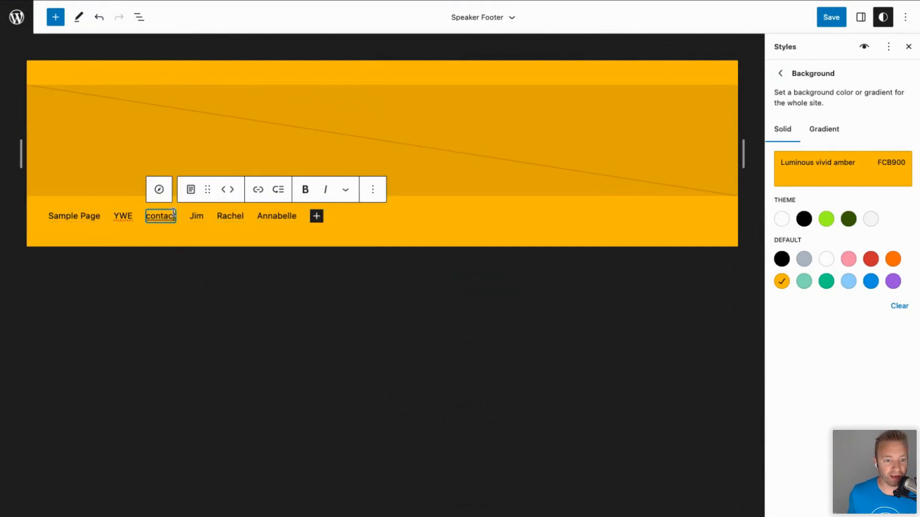
Remove Sample Page, YWE and contact from the navigation menu via its settings list.
left_click(909, 46)
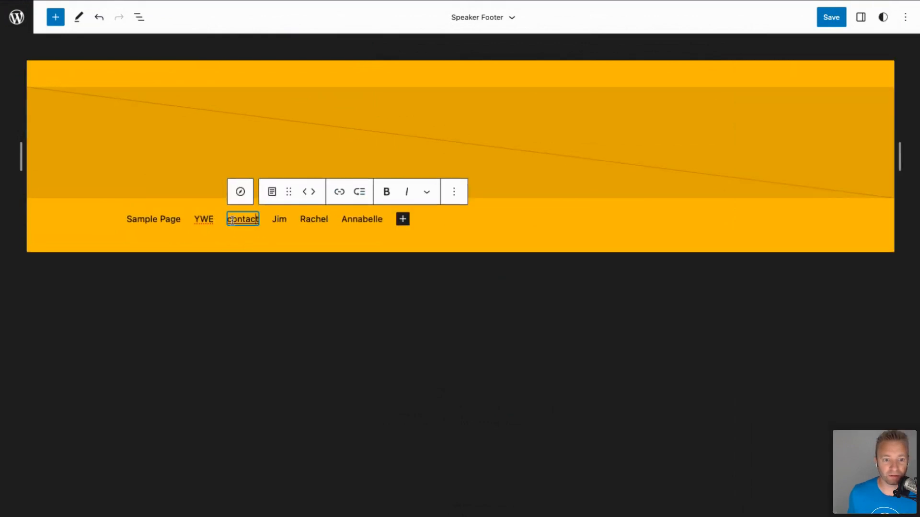
left_click(240, 192)
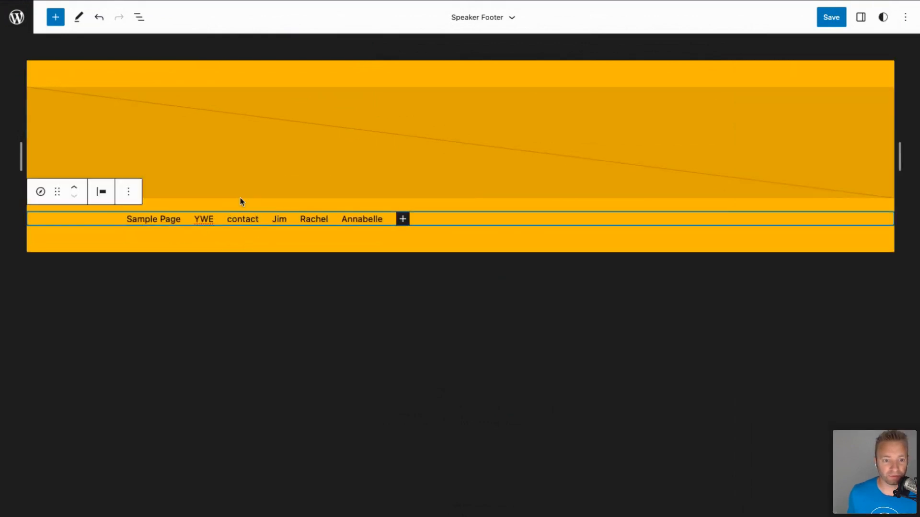
left_click(41, 192)
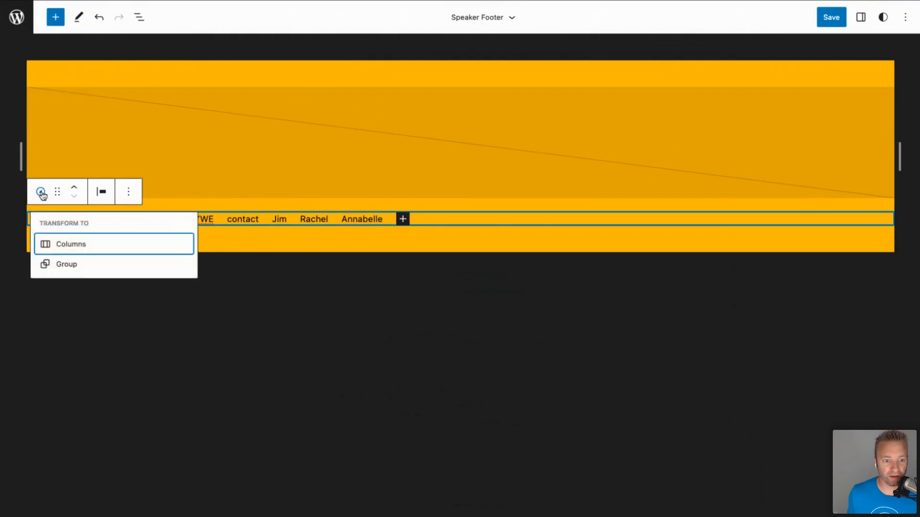
left_click(864, 21)
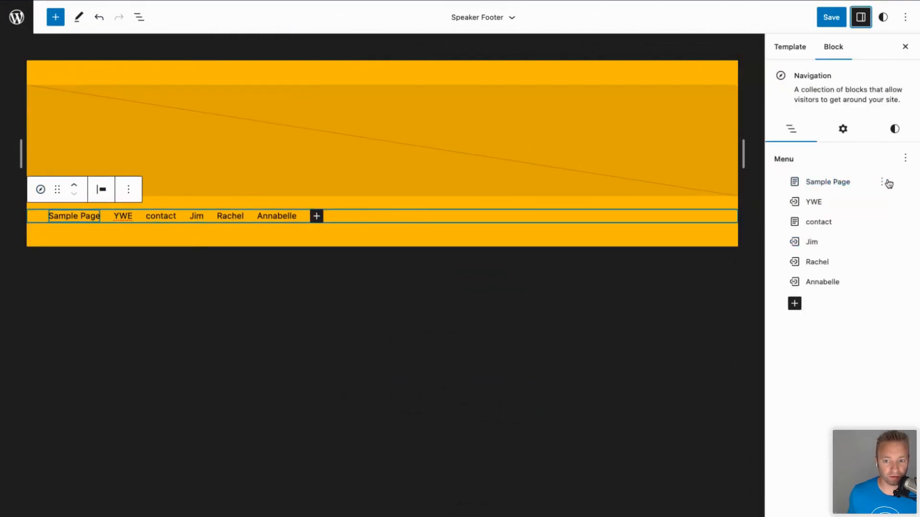
left_click(881, 182)
left_click(844, 231)
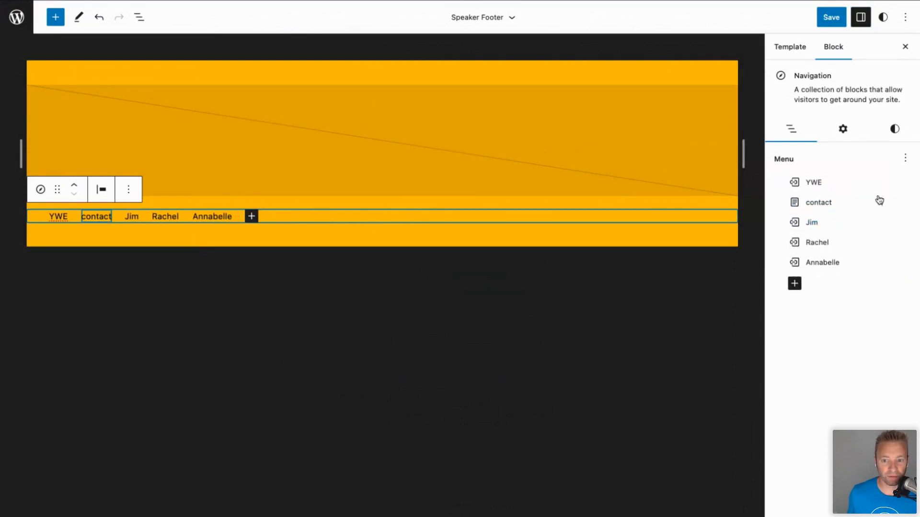
left_click(882, 183)
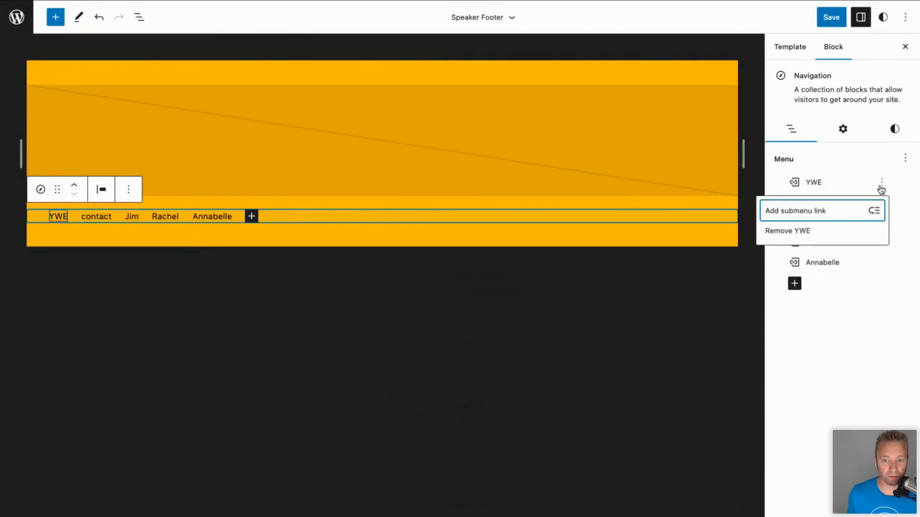
left_click(835, 232)
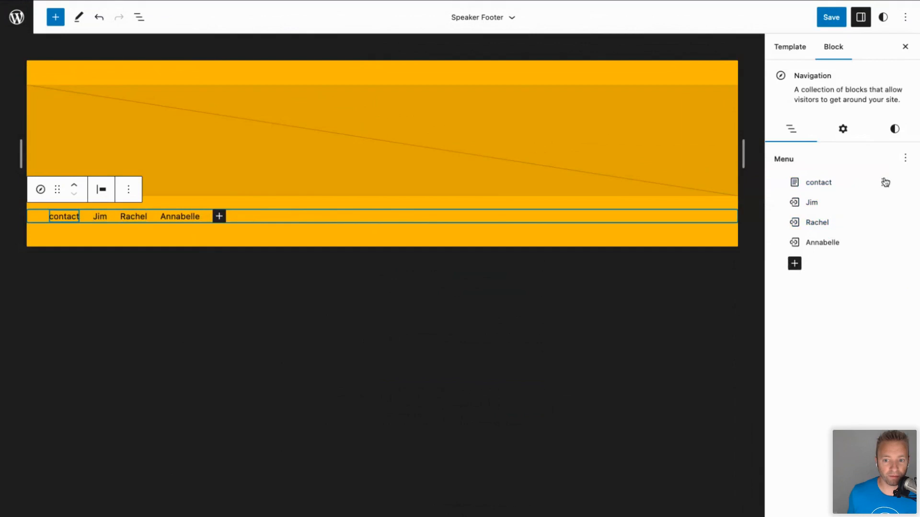
left_click(882, 182)
left_click(814, 232)
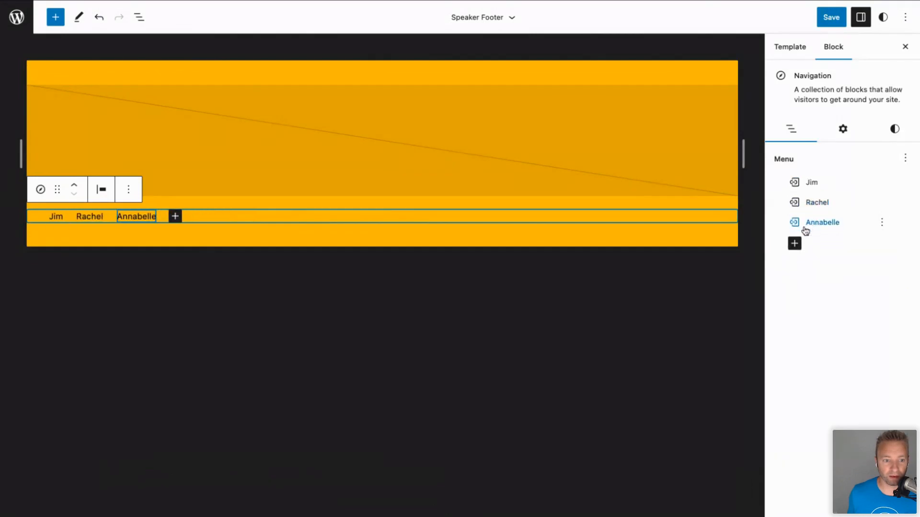
left_click(833, 18)
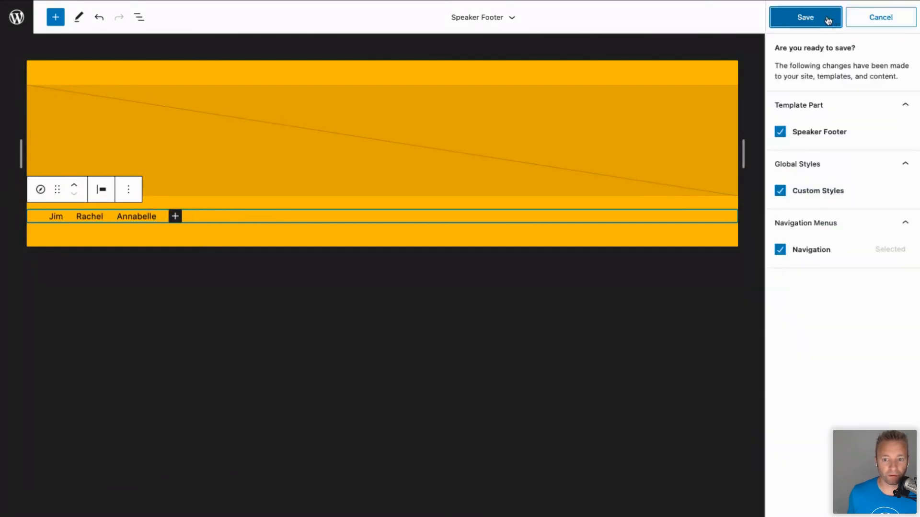
Save the Speaker Footer, custom styles and navigation, then reload the live speaker page.
left_click(816, 19)
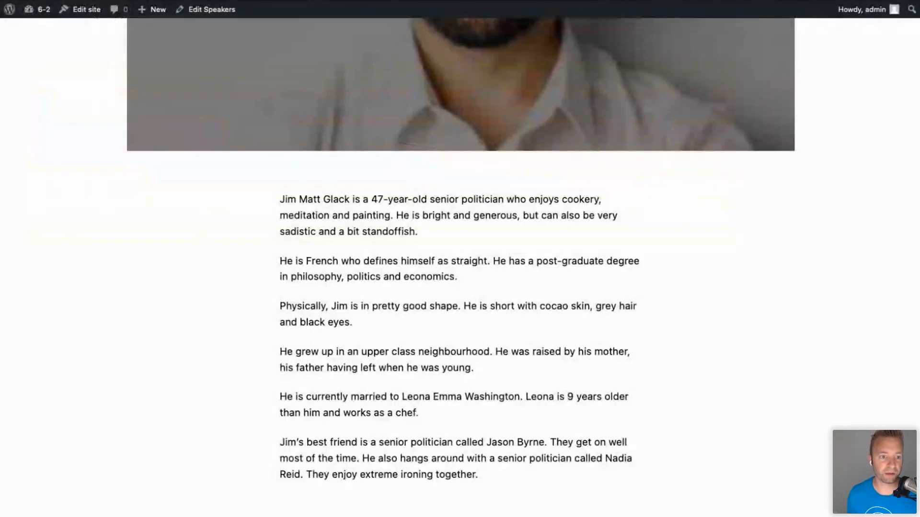
key("super+r")
scroll(179, 283, "up", 12)
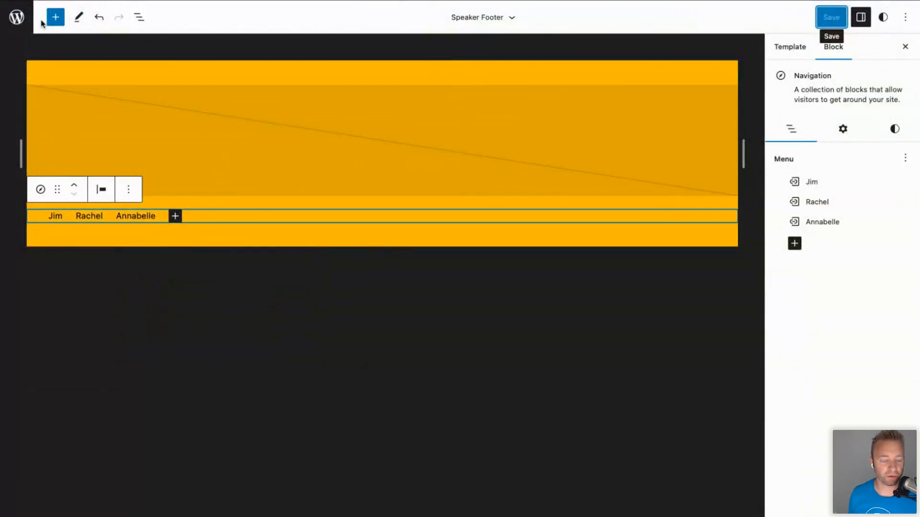
Exit the Speaker Footer and open the Speaker: Jim template from Templates for editing.
left_click(20, 21)
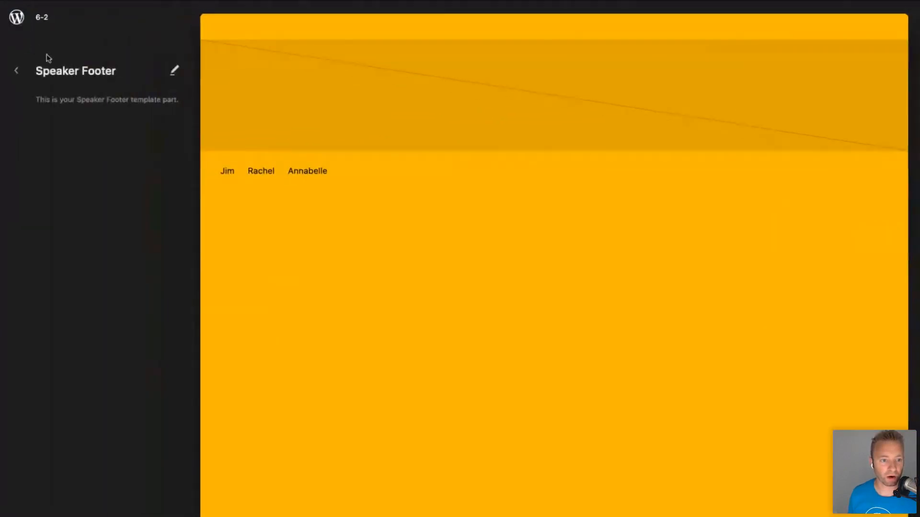
left_click(18, 71)
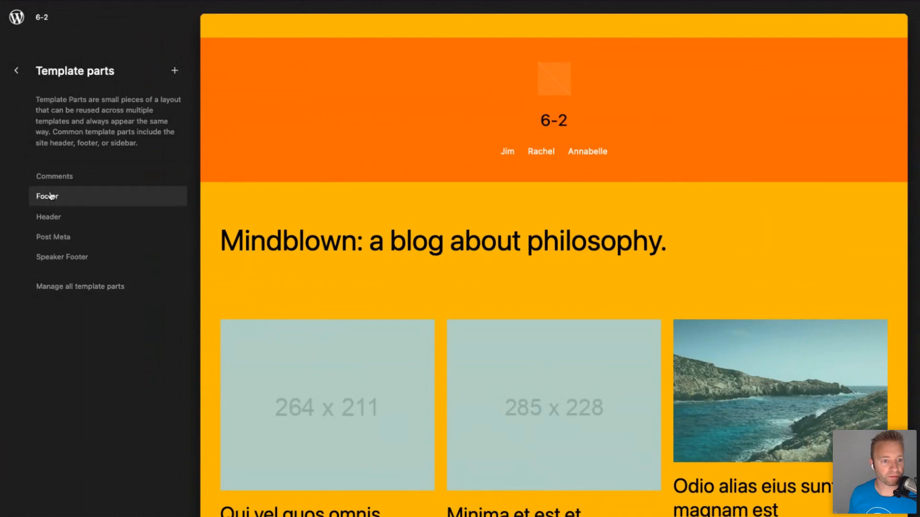
left_click(19, 68)
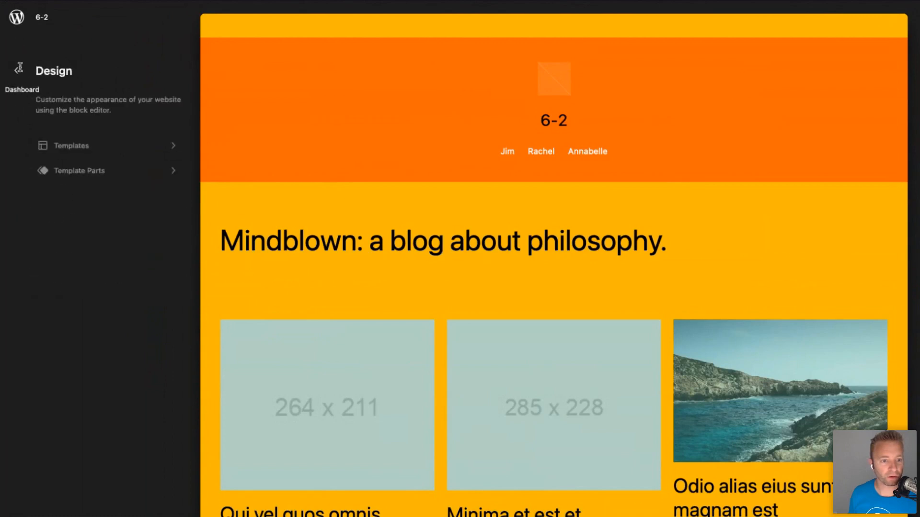
left_click(68, 158)
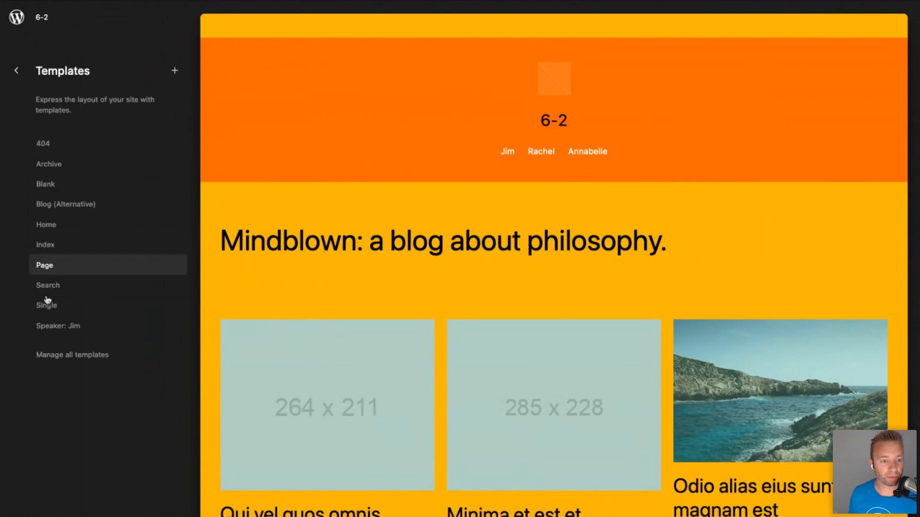
left_click(48, 328)
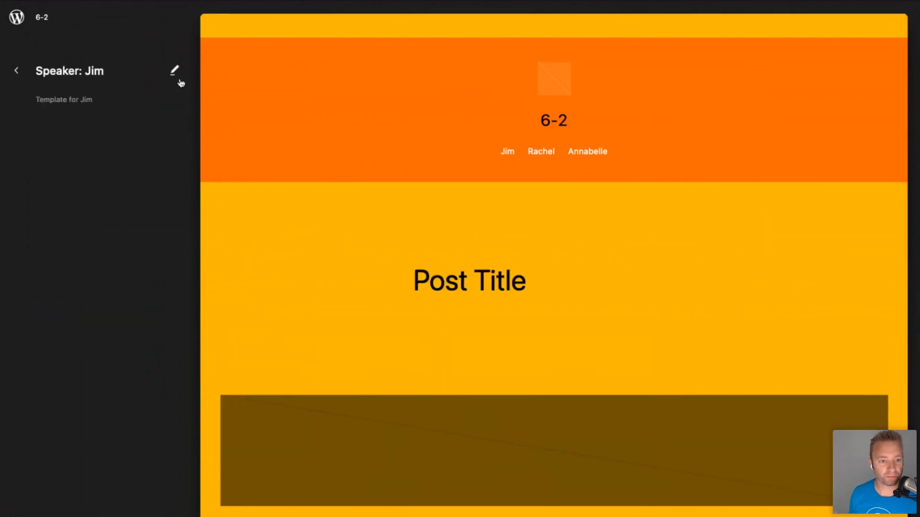
left_click(347, 245)
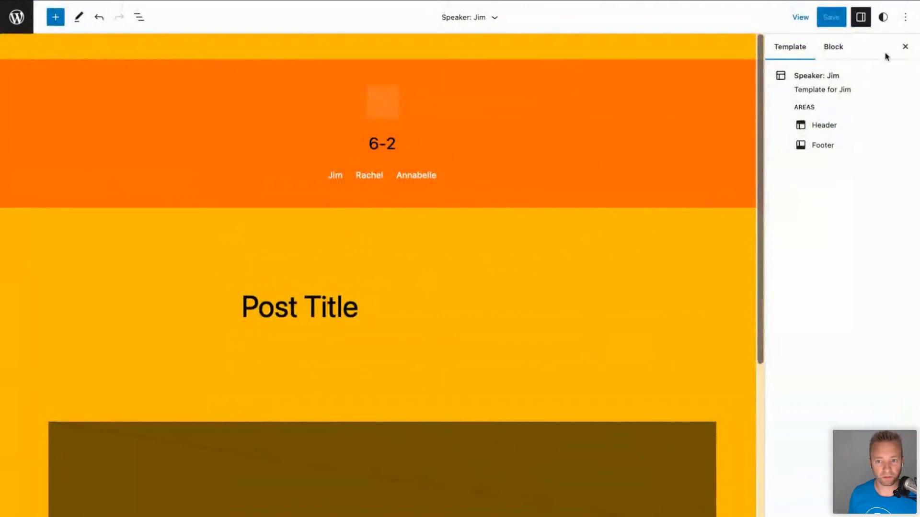
Change the site-wide background to the white Base colour (FFFFFF) and save.
left_click(883, 18)
left_click(820, 233)
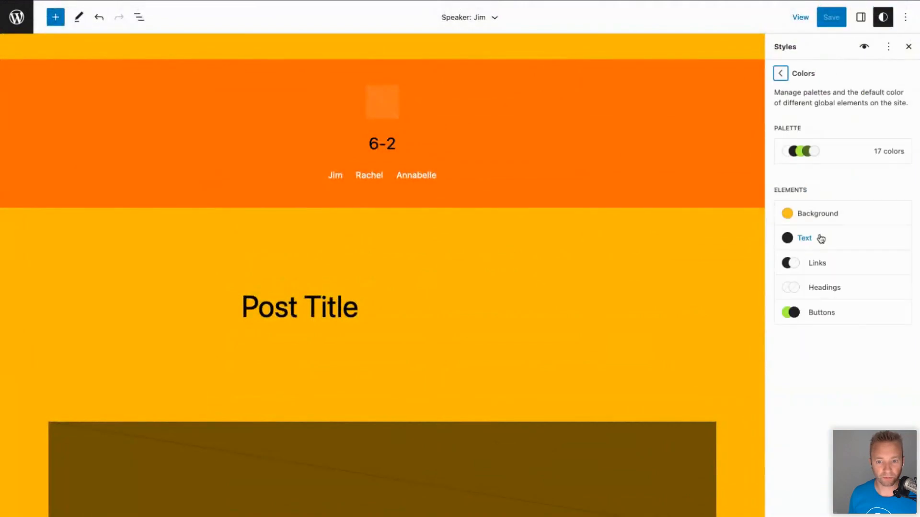
left_click(886, 18)
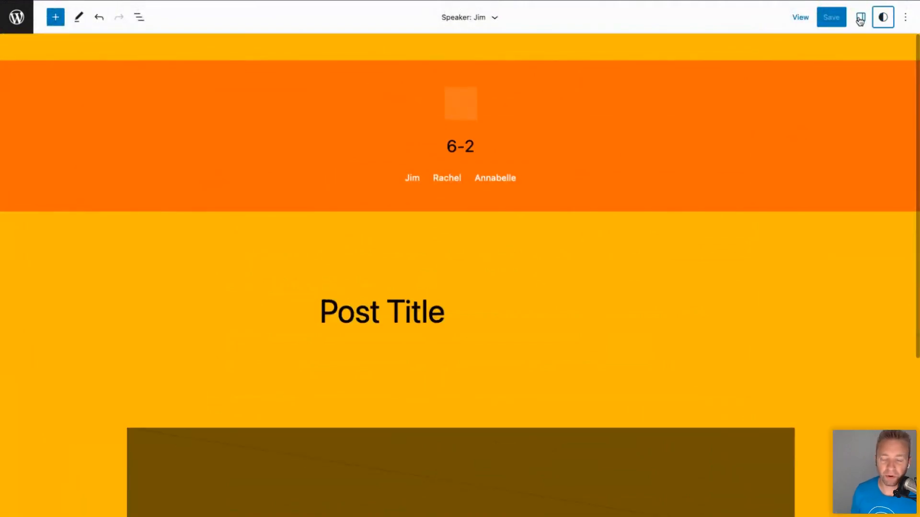
left_click(883, 18)
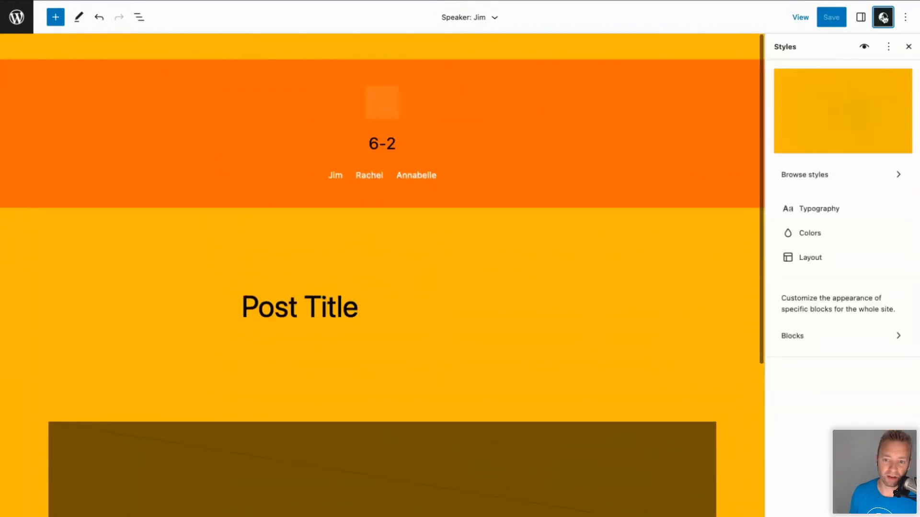
left_click(828, 234)
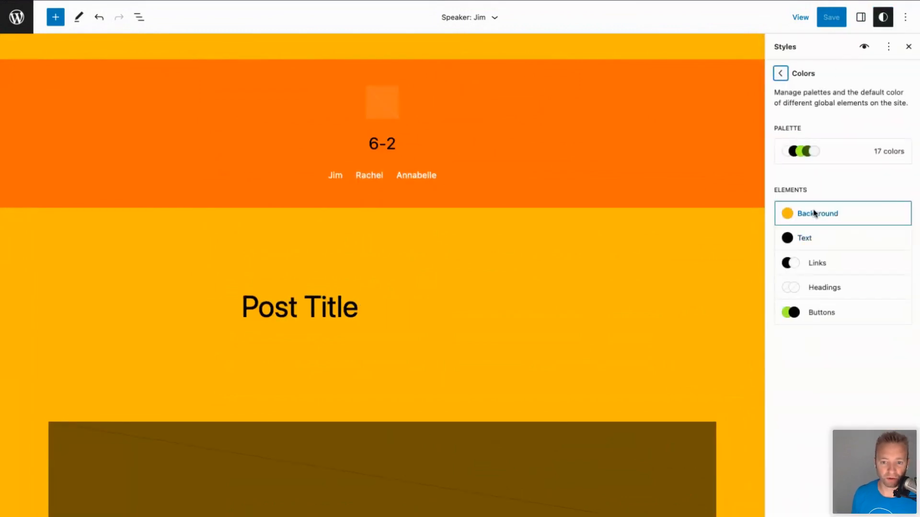
left_click(814, 214)
left_click(782, 220)
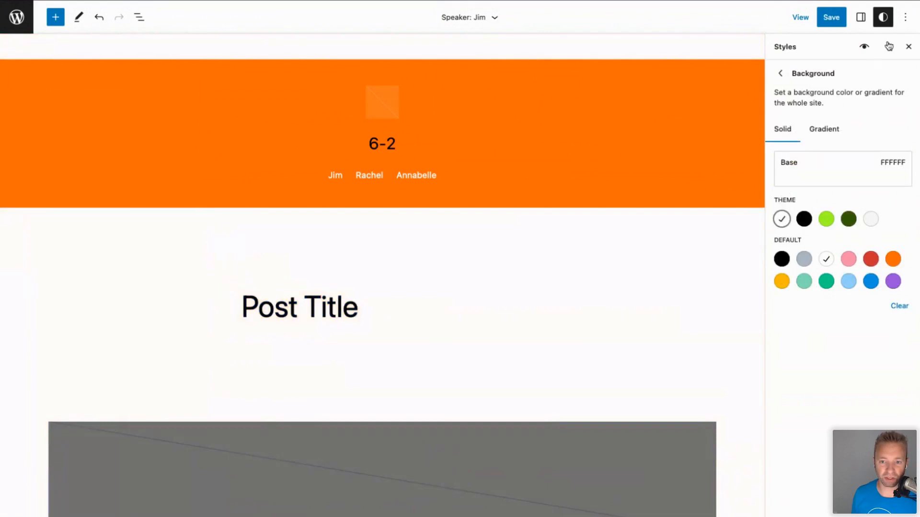
left_click(885, 18)
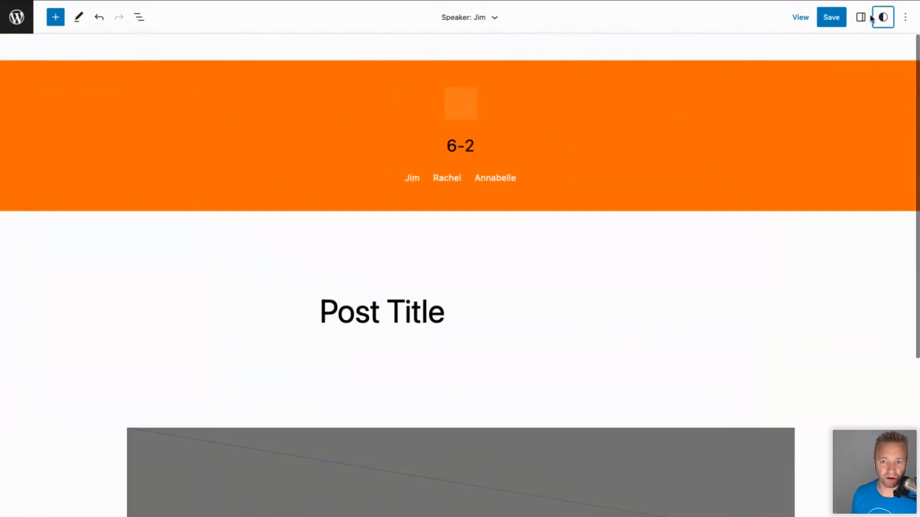
left_click(835, 18)
left_click(836, 19)
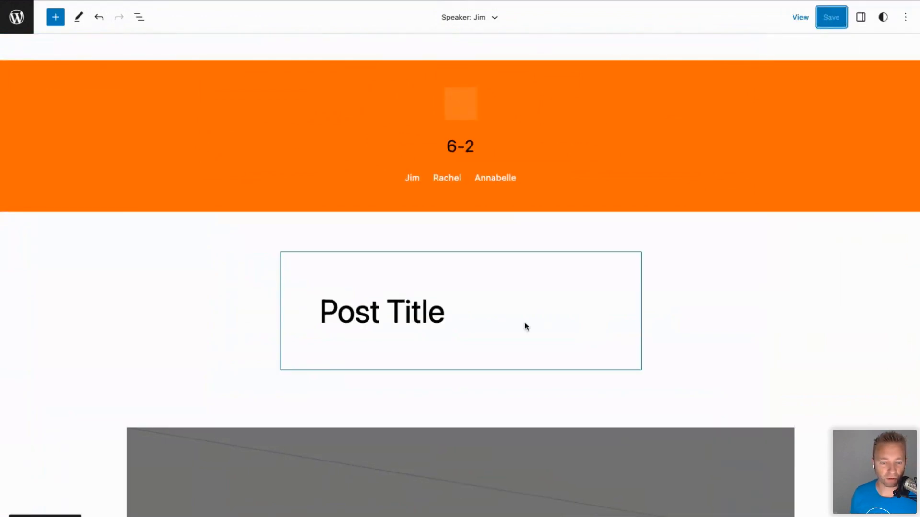
Insert a Template Part block below the content and assign it the existing Speaker Footer part.
scroll(311, 333, "down", 10)
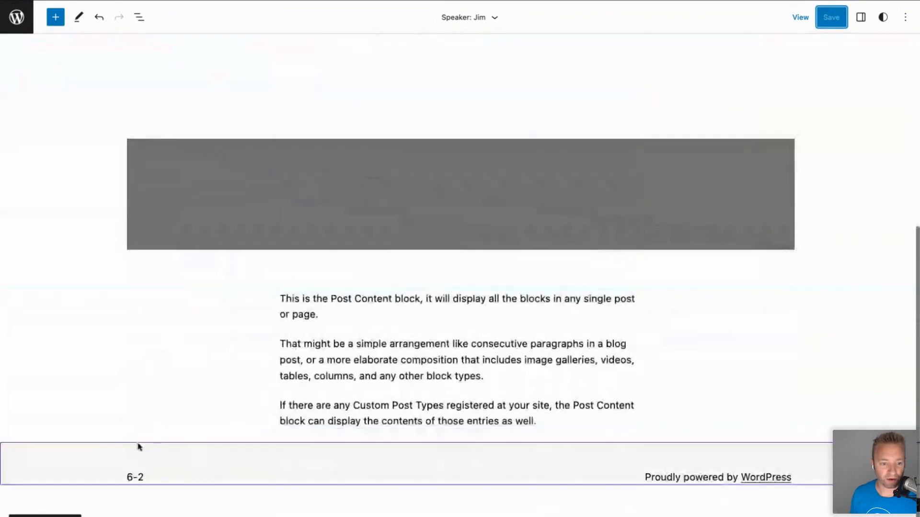
left_click(183, 472)
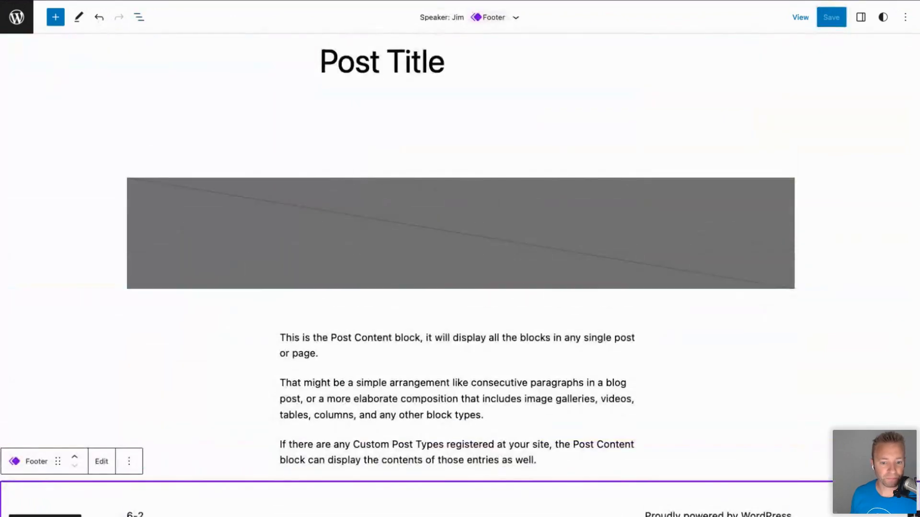
key("Escape")
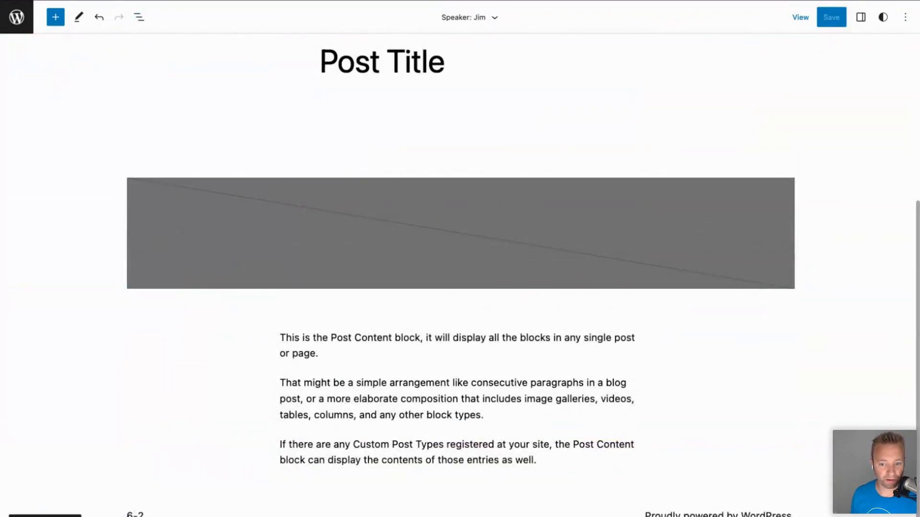
left_click(903, 510)
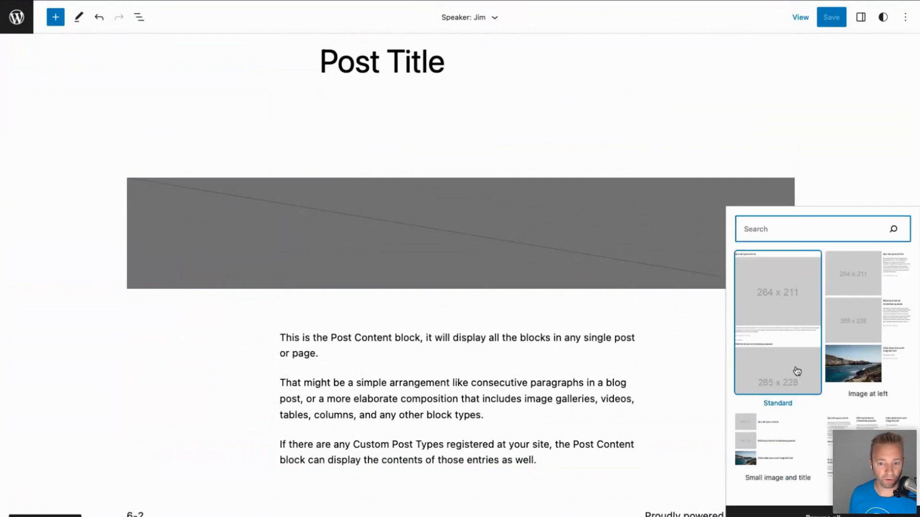
type("footer")
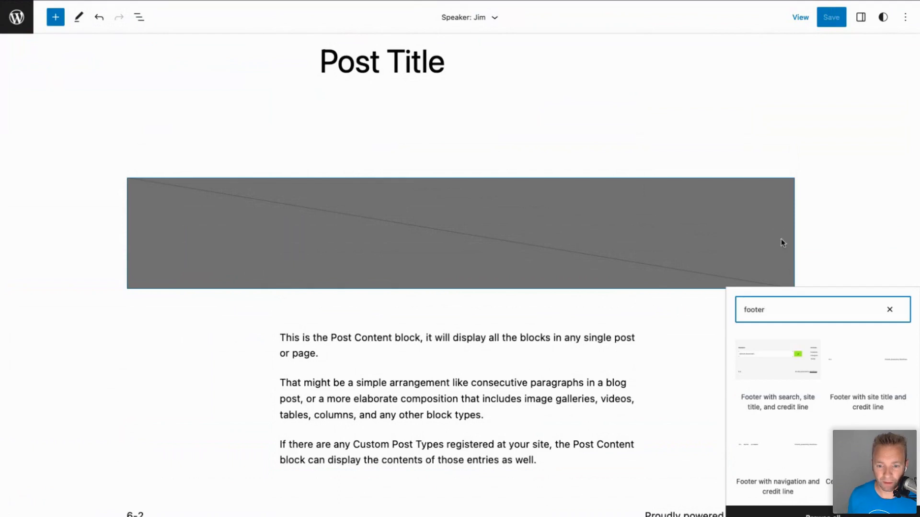
left_click(822, 513)
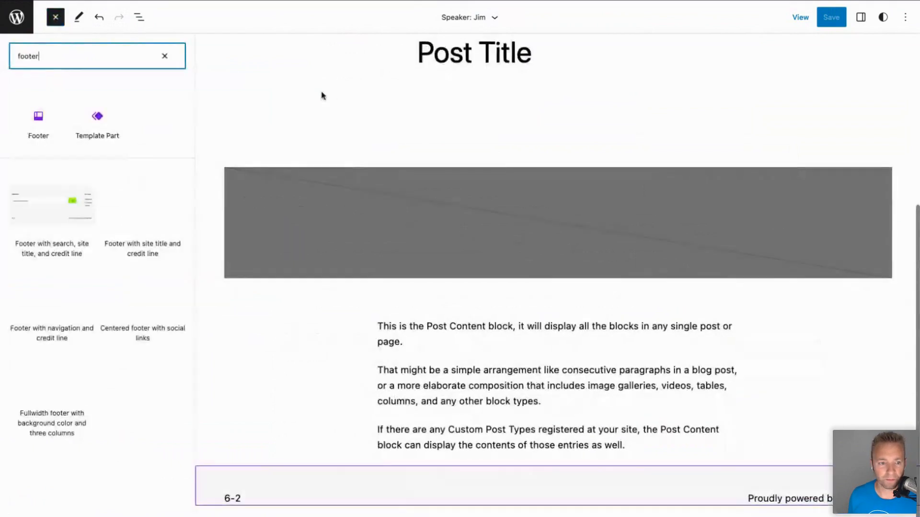
left_click(95, 127)
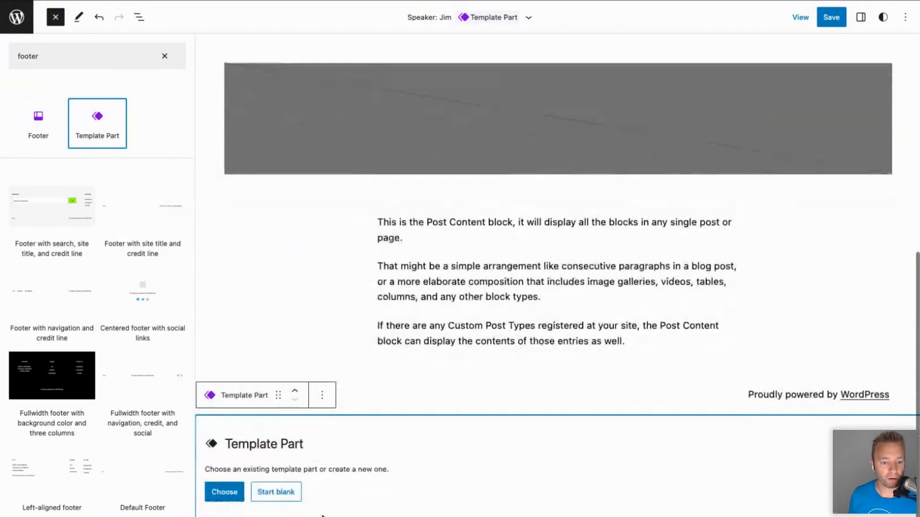
left_click(232, 494)
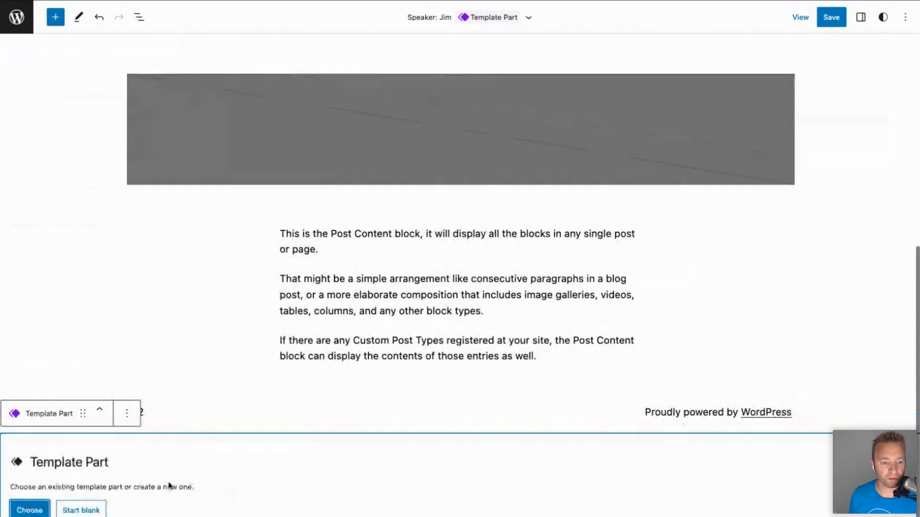
left_click(31, 509)
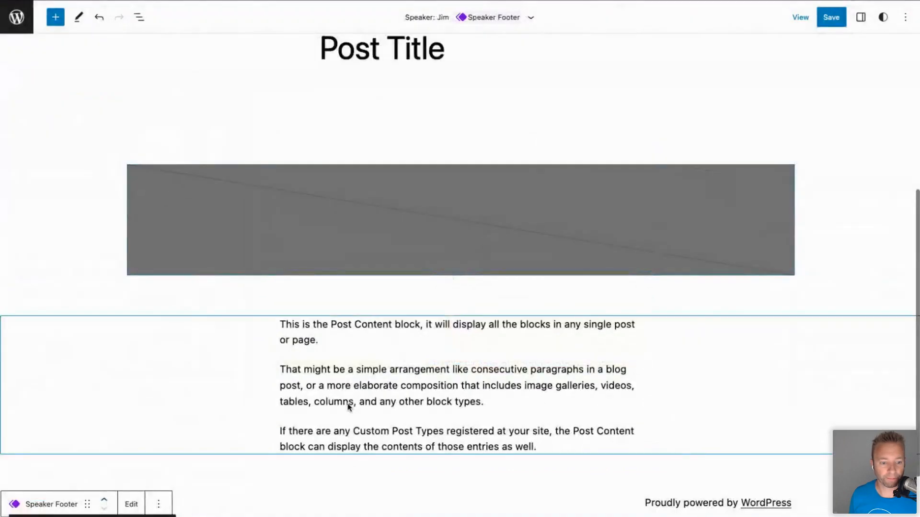
Remove the old site Footer from the template and save the template.
scroll(350, 405, "down", 3)
left_click(288, 433)
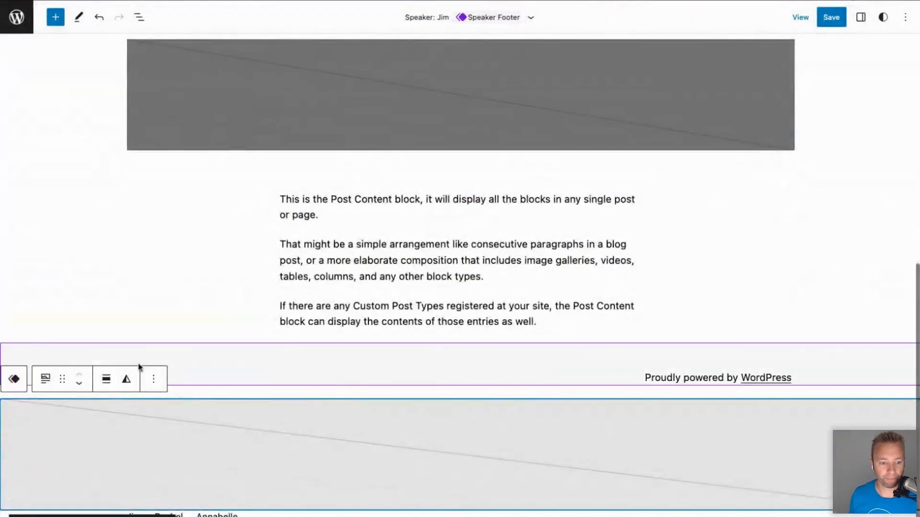
left_click(231, 354)
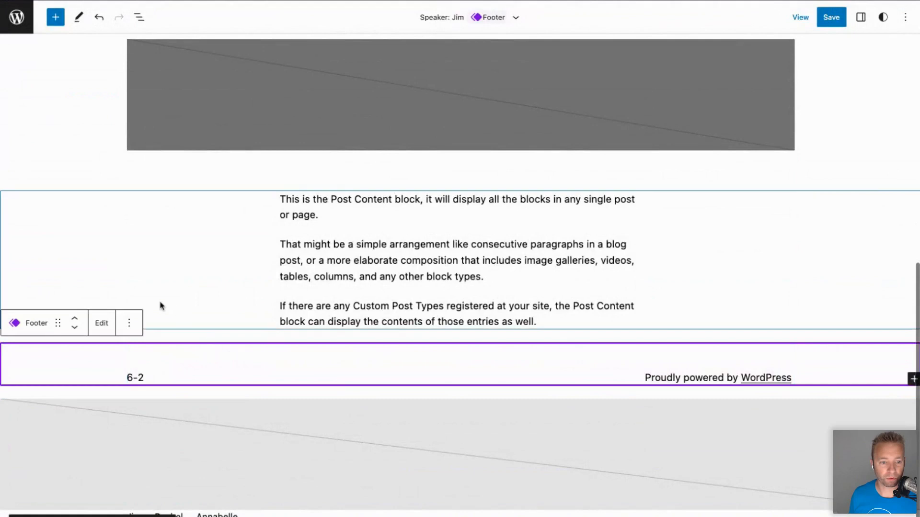
left_click(129, 323)
left_click(151, 293)
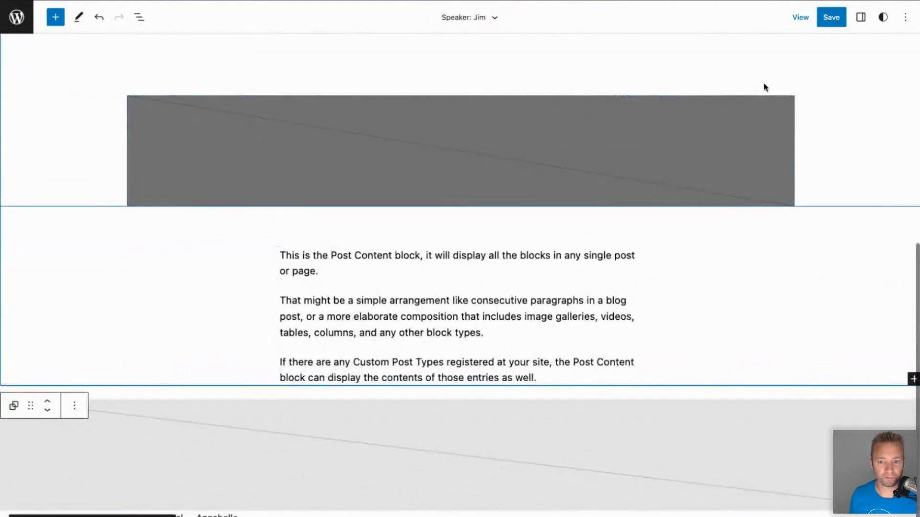
left_click(831, 17)
left_click(808, 18)
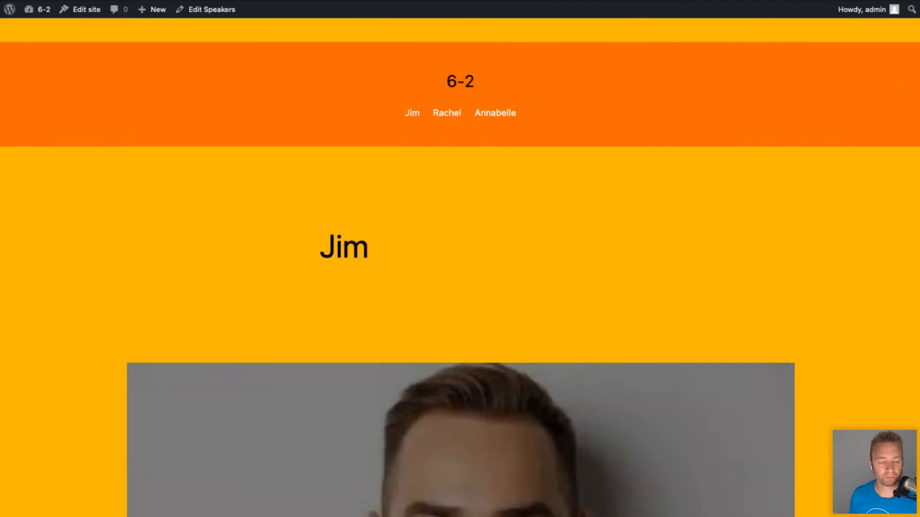
scroll(109, 245, "down", 10)
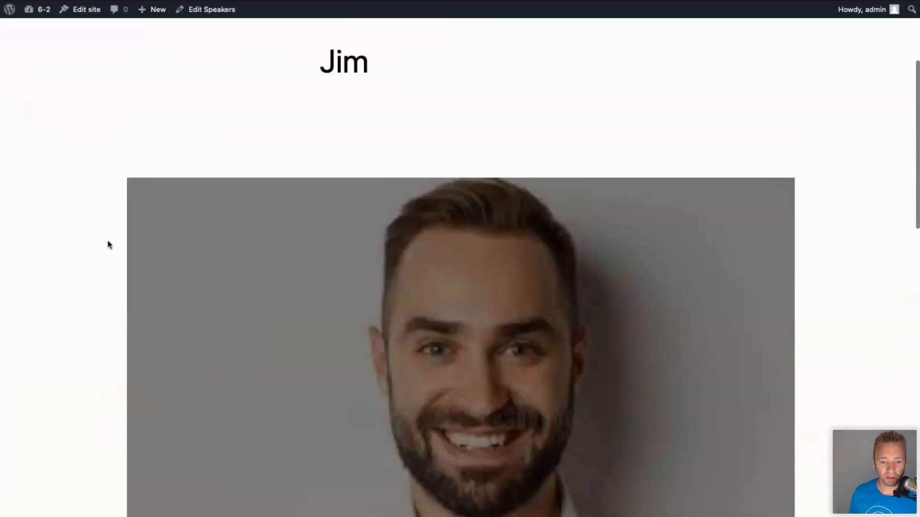
scroll(272, 286, "up", 1)
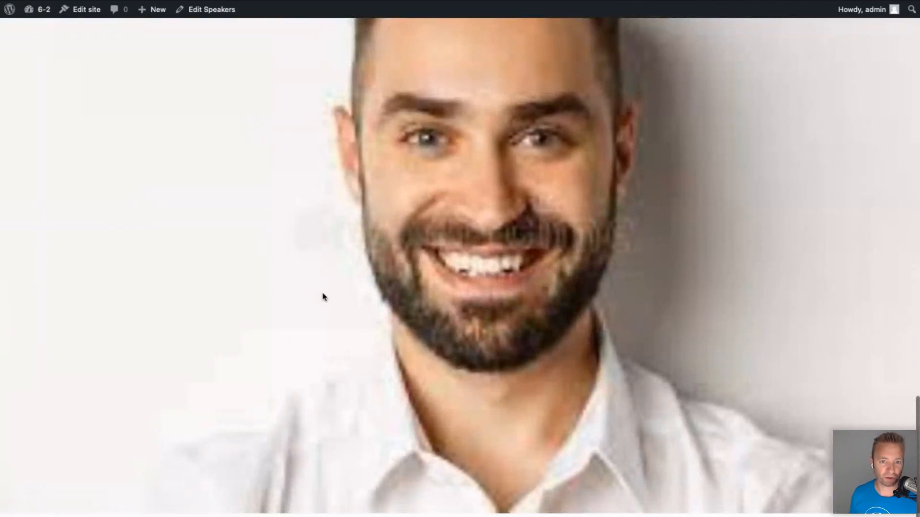
scroll(324, 298, "up", 20)
scroll(324, 297, "down", 12)
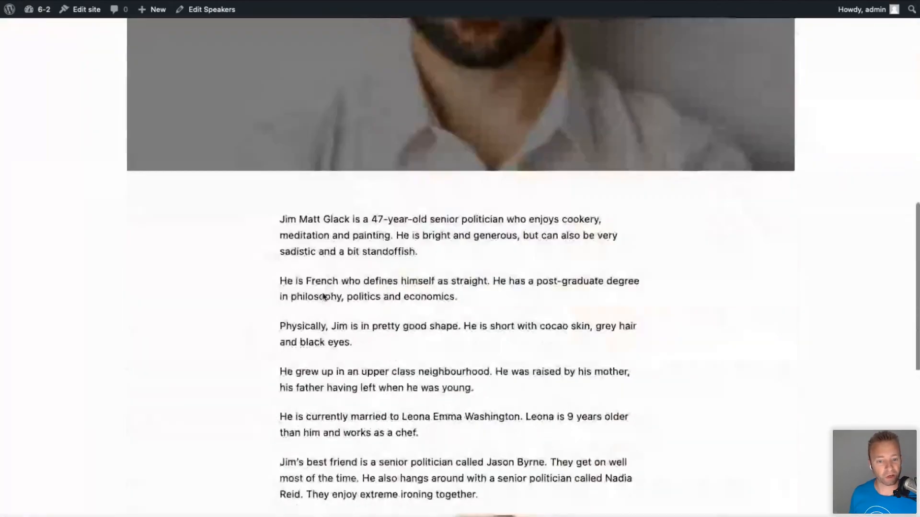
scroll(324, 297, "down", 10)
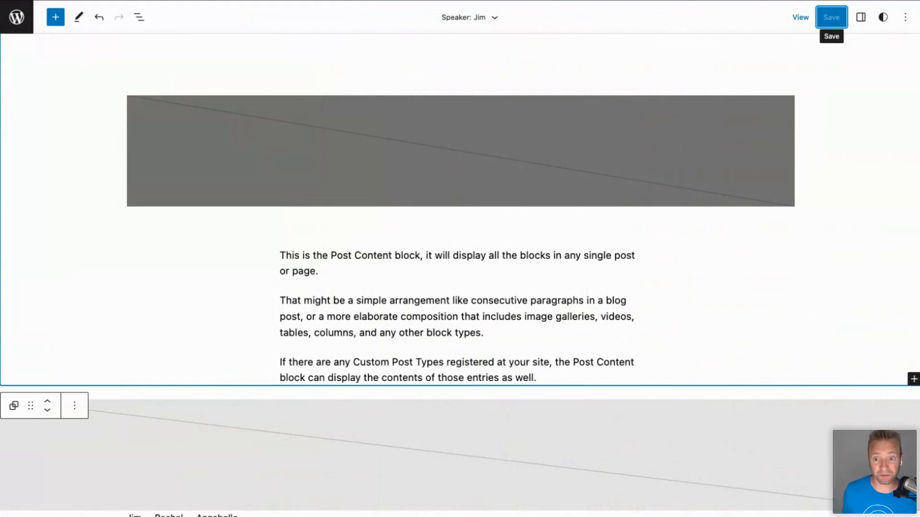
left_click(319, 53)
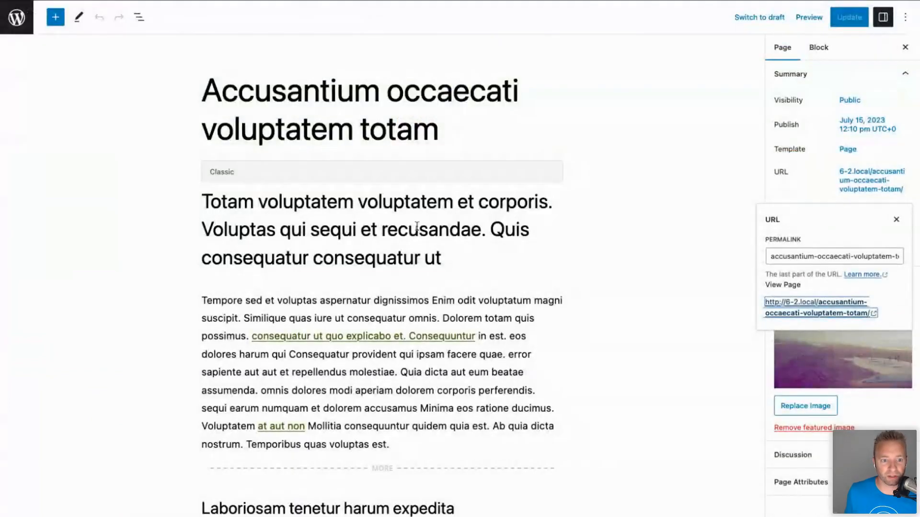
Close the permalink popover and check which template the page uses.
scroll(369, 266, "down", 10)
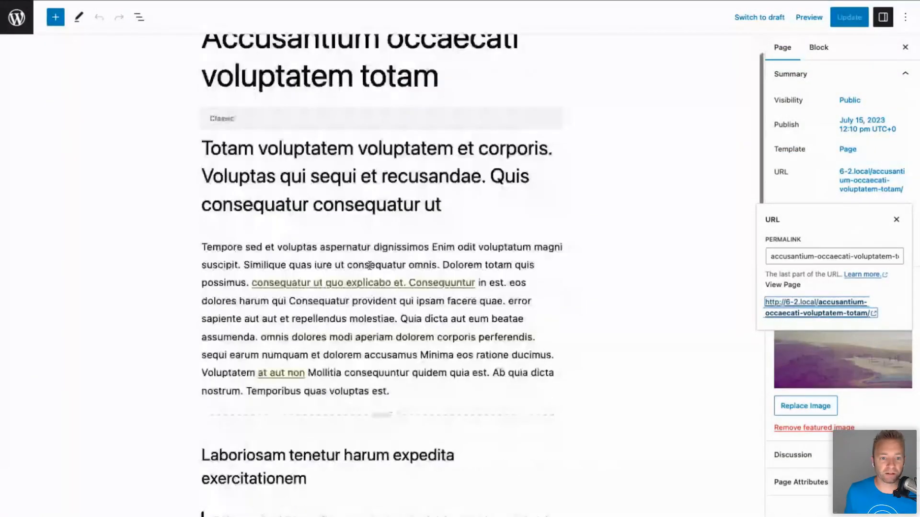
scroll(369, 265, "up", 15)
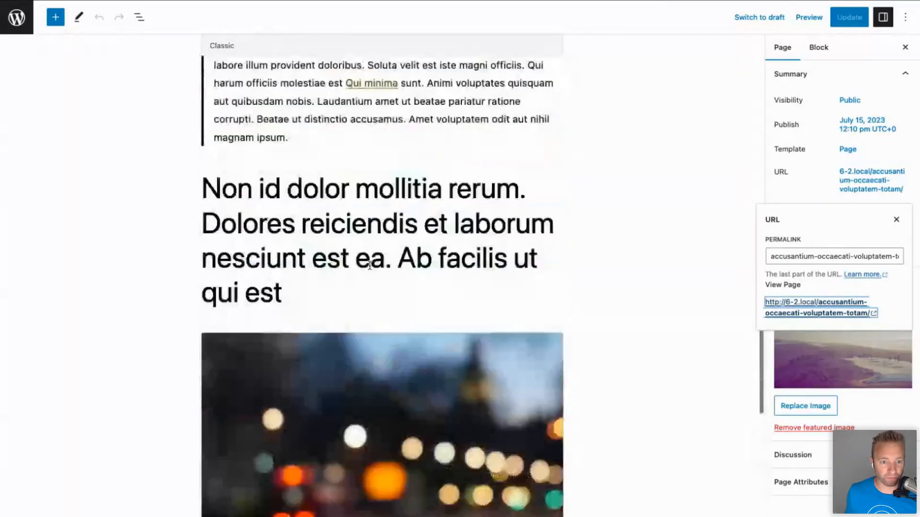
scroll(369, 265, "down", 2)
scroll(370, 265, "up", 4)
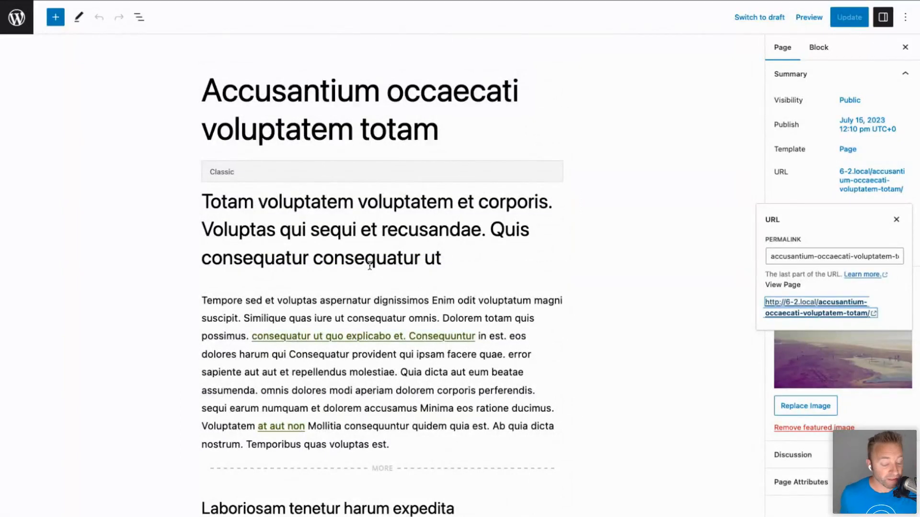
left_click(782, 151)
left_click_drag(775, 148, 813, 151)
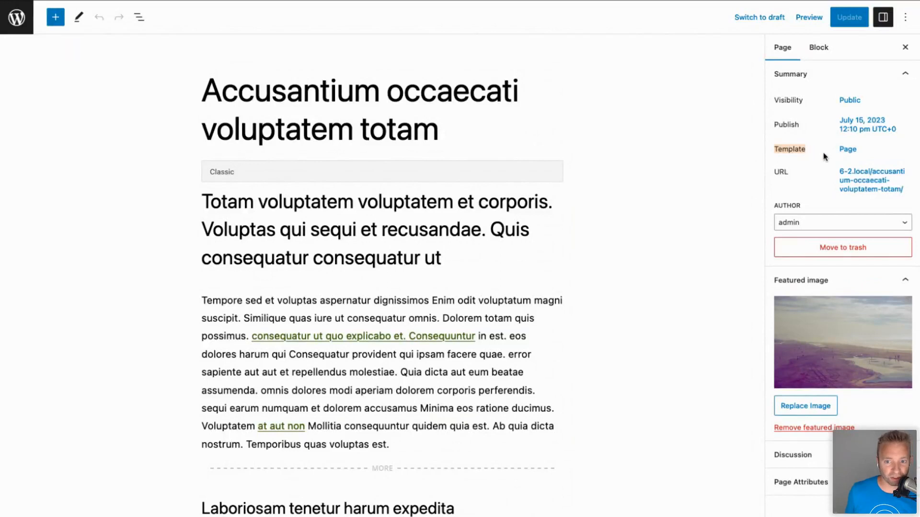
left_click(847, 150)
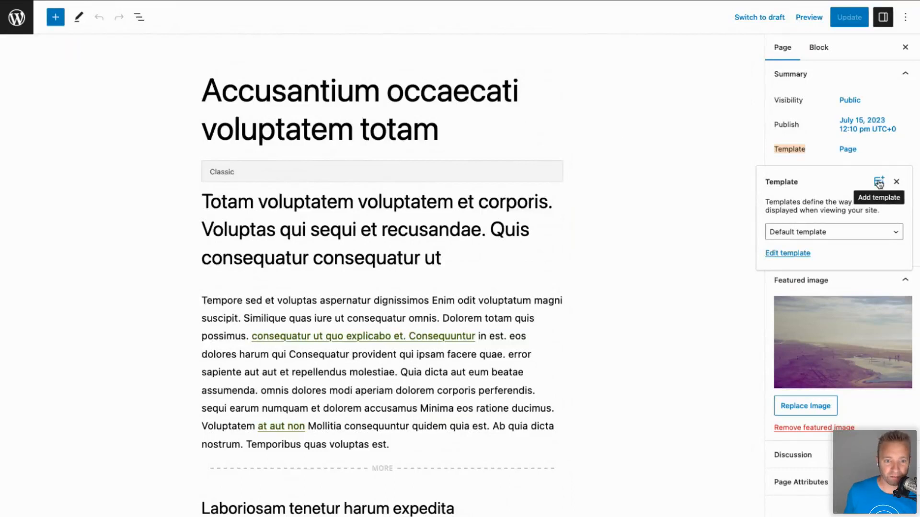
Replace the page title with 'Facebook Page'.
left_click(438, 126)
left_click_drag(439, 127, 199, 98)
type("Facebook")
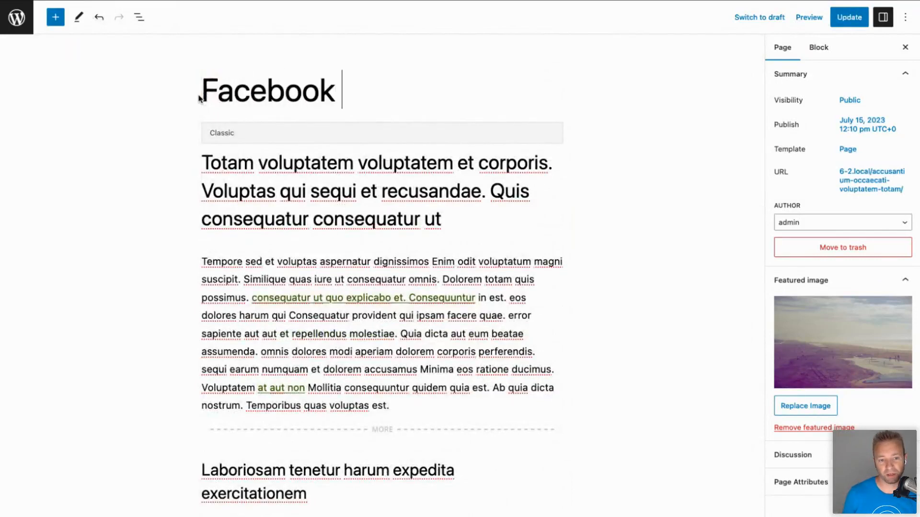
type(" Page")
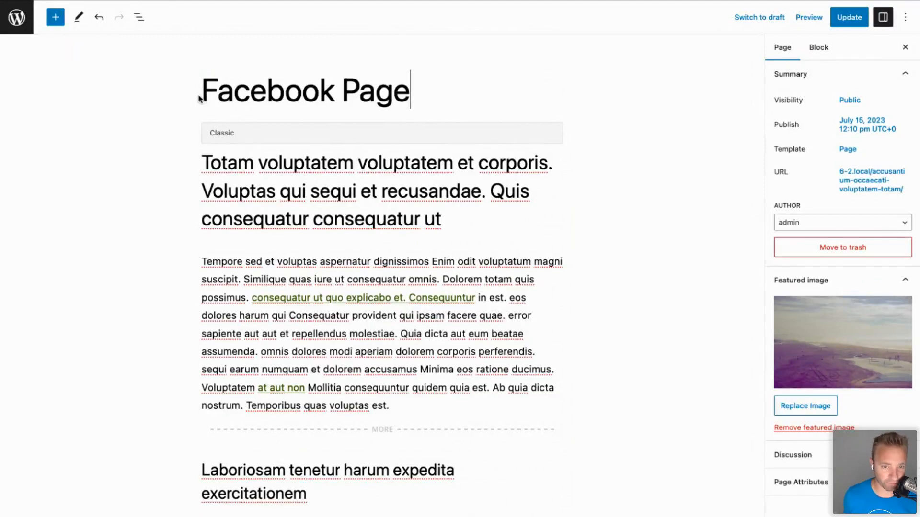
left_click(848, 149)
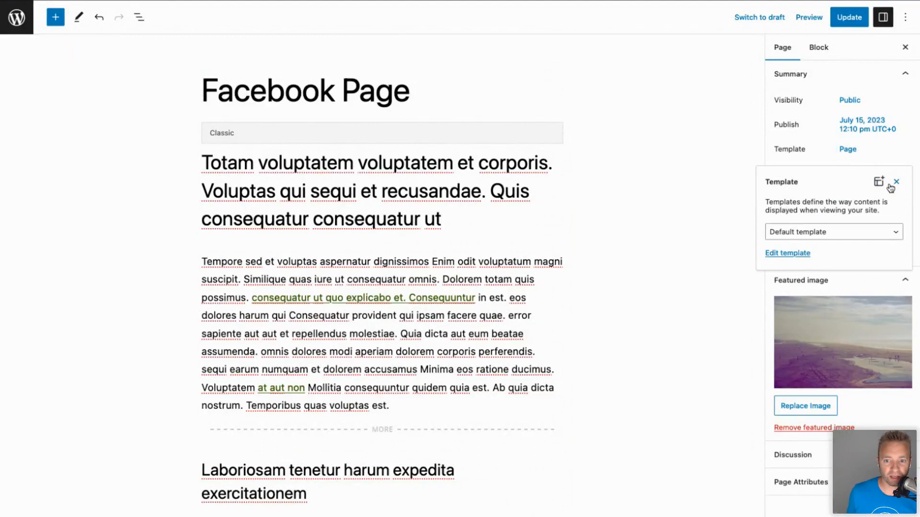
Create a new custom template named 'Facebook' for the page.
left_click(879, 182)
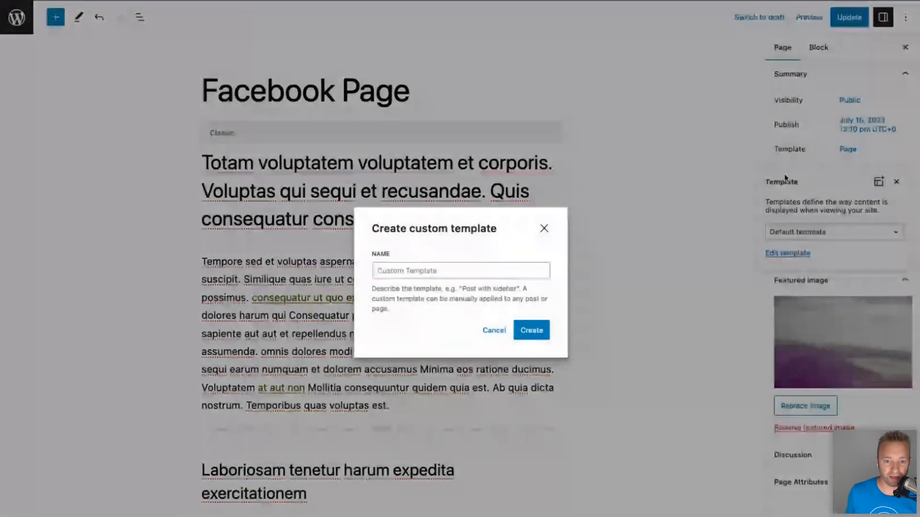
left_click(457, 269)
type("Facebook")
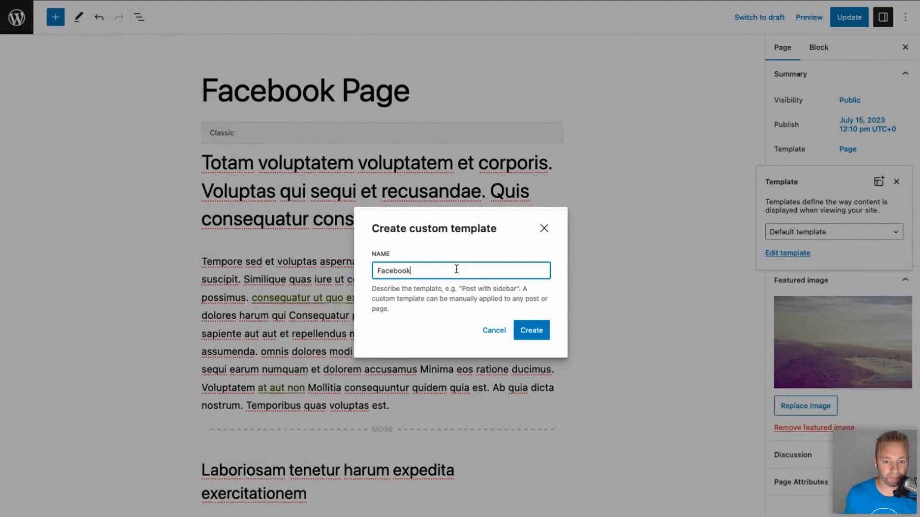
left_click(531, 330)
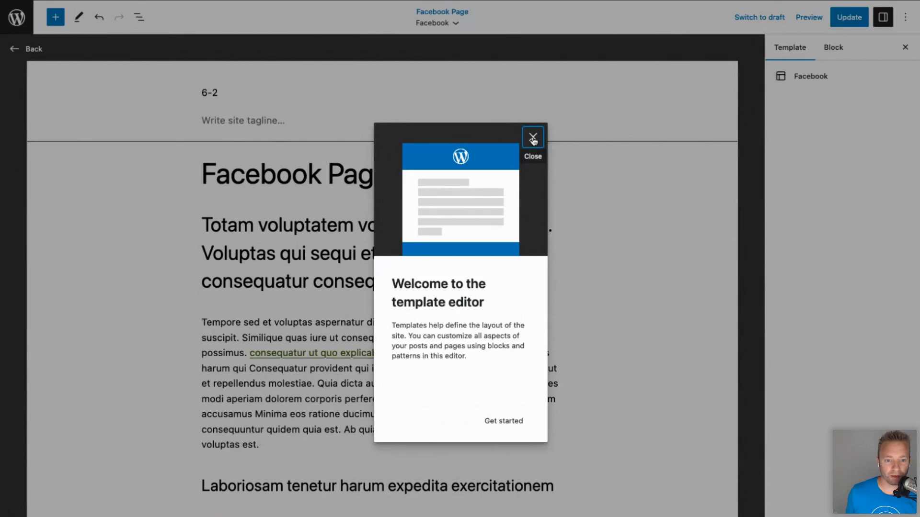
left_click(533, 139)
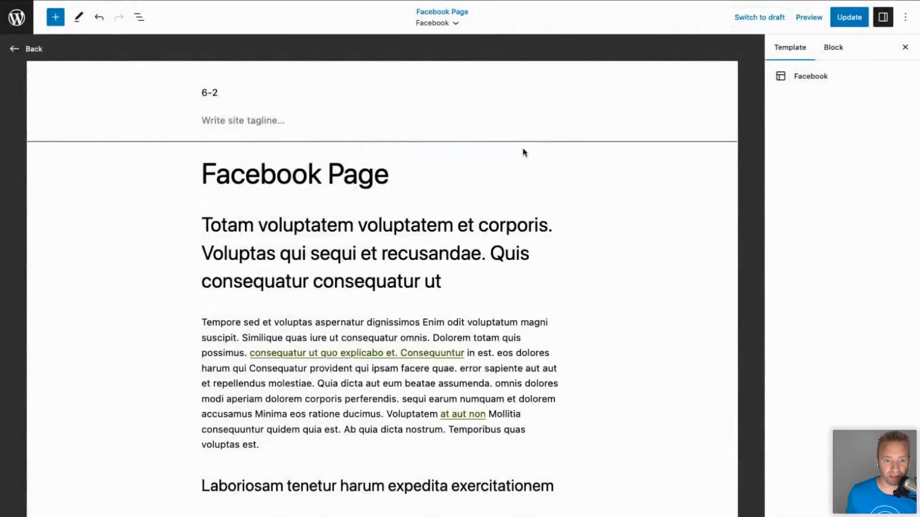
Delete the Site Tagline block and the header group holding the site title.
left_click(328, 120)
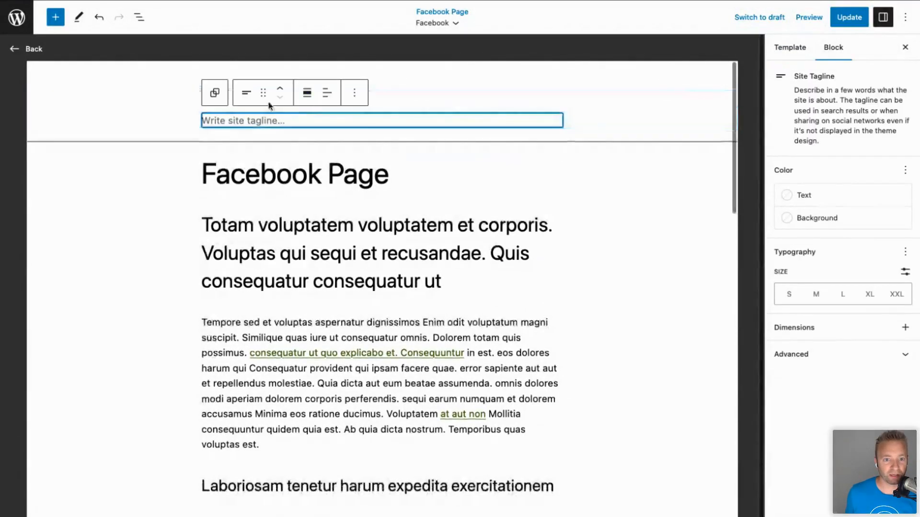
left_click(167, 104)
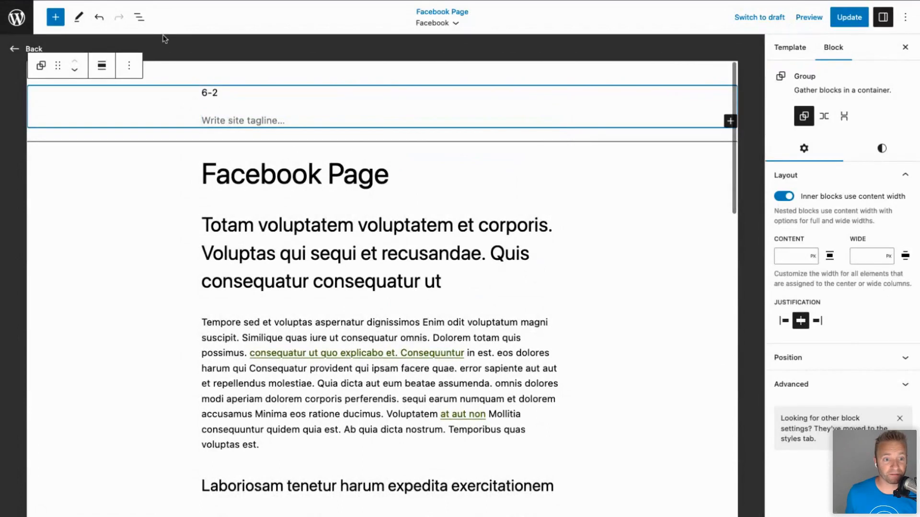
left_click(140, 17)
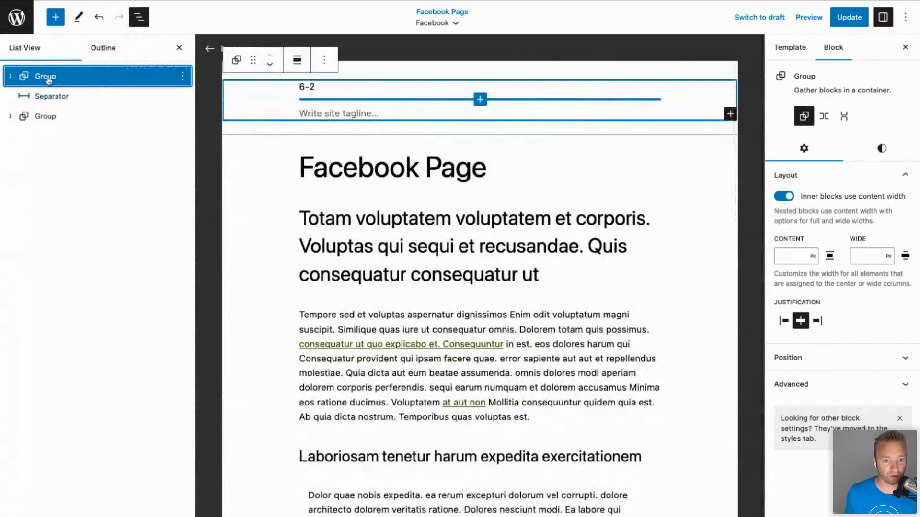
left_click(324, 115)
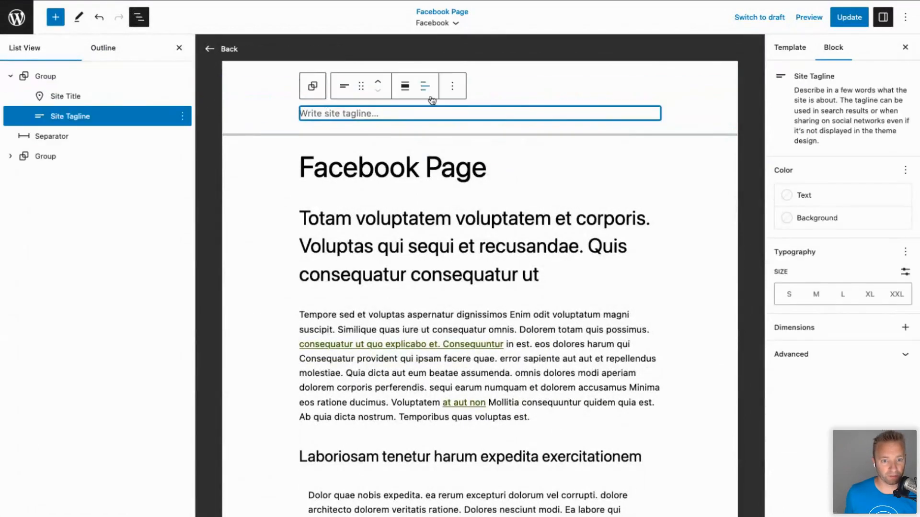
left_click(451, 87)
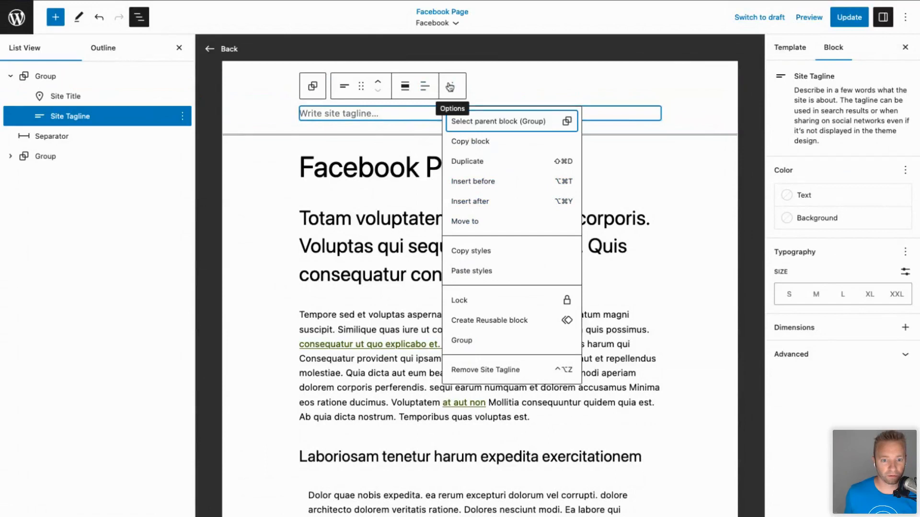
left_click(489, 370)
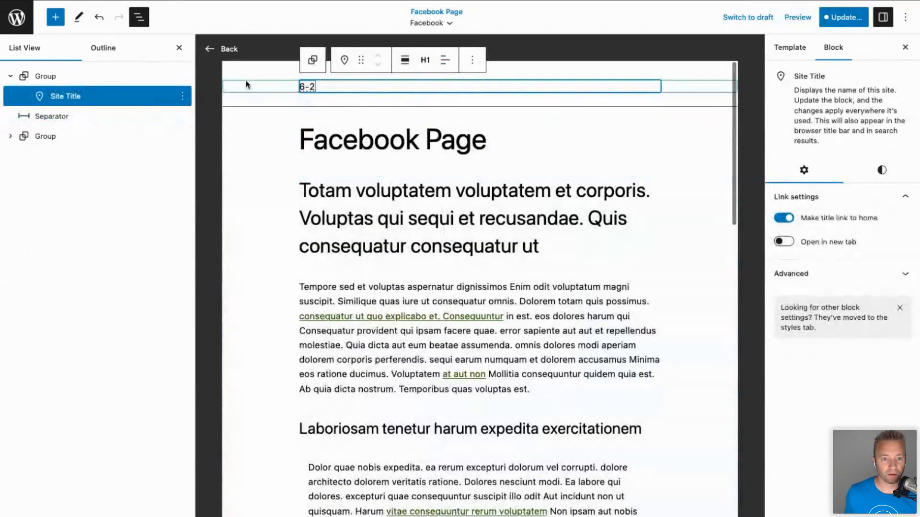
left_click(246, 85)
left_click(324, 60)
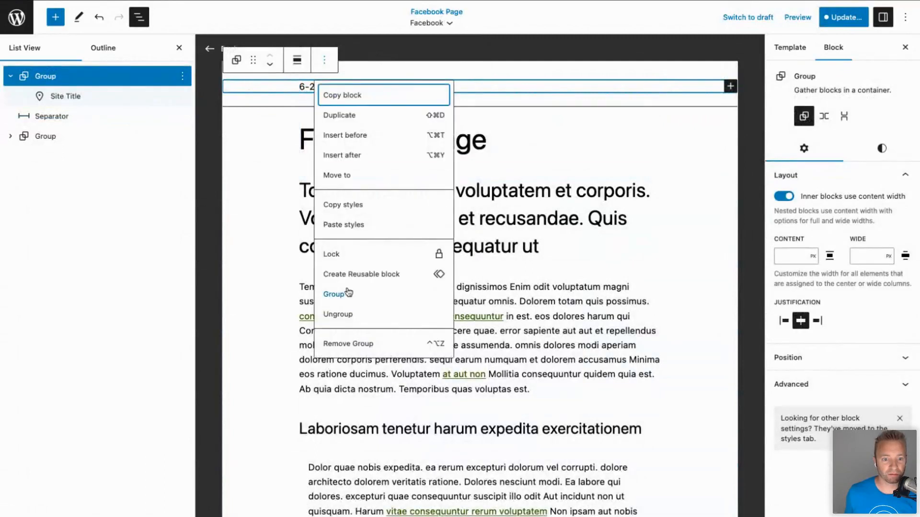
left_click(343, 344)
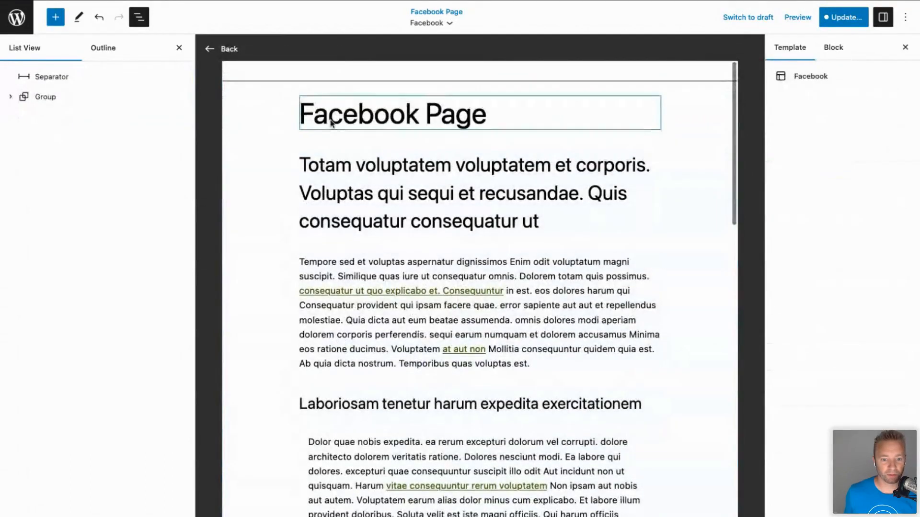
Update and save the Facebook template, then check the live Facebook Page has no site title.
scroll(288, 302, "down", 15)
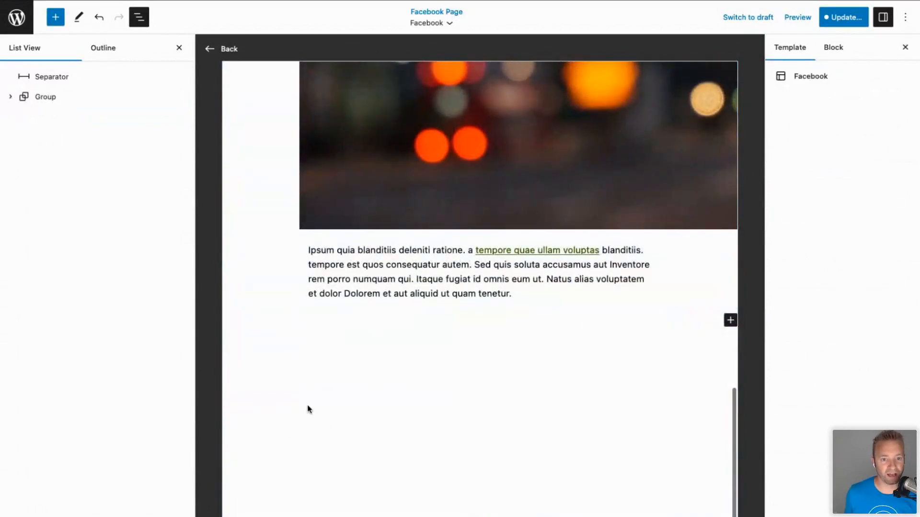
scroll(309, 409, "up", 15)
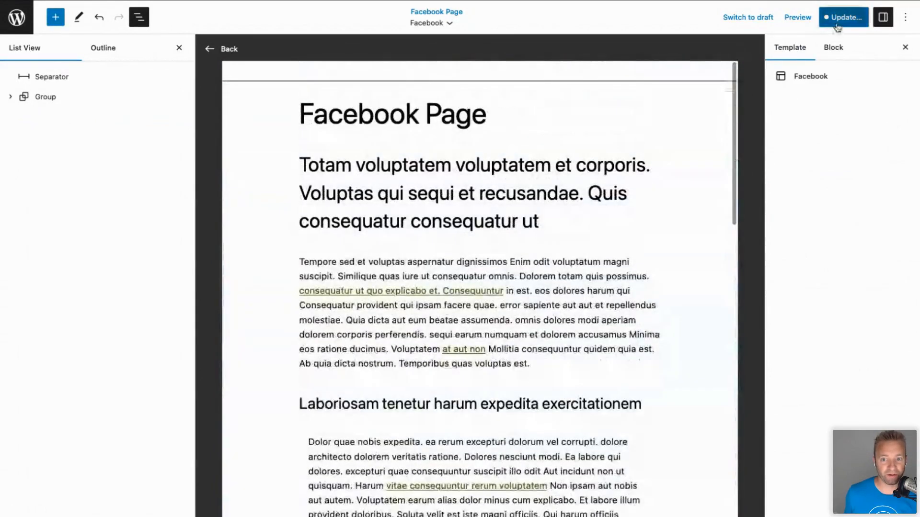
left_click(837, 24)
left_click(829, 24)
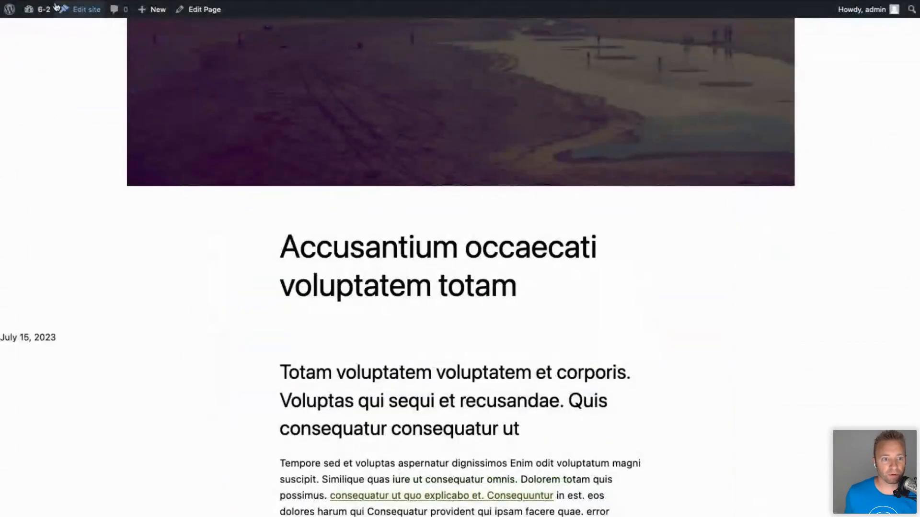
scroll(460, 259, "down", 10)
scroll(340, 180, "up", 10)
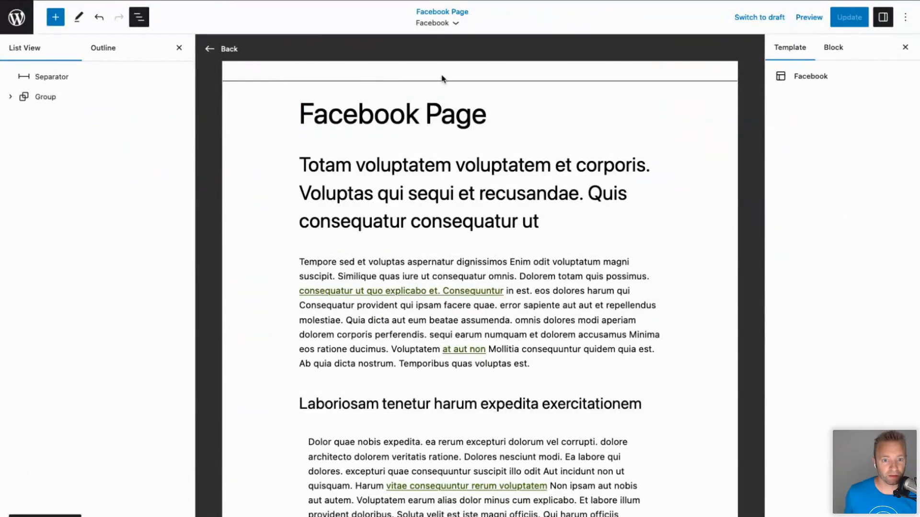
Add a Heading block reading 'Site Name' and move it to the top of the template.
left_click(359, 113)
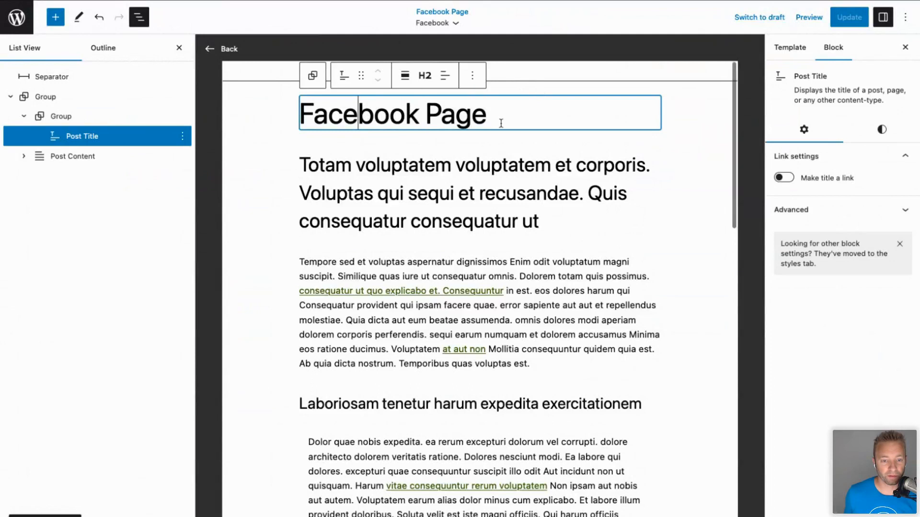
left_click(495, 85)
left_click(470, 98)
left_click(468, 147)
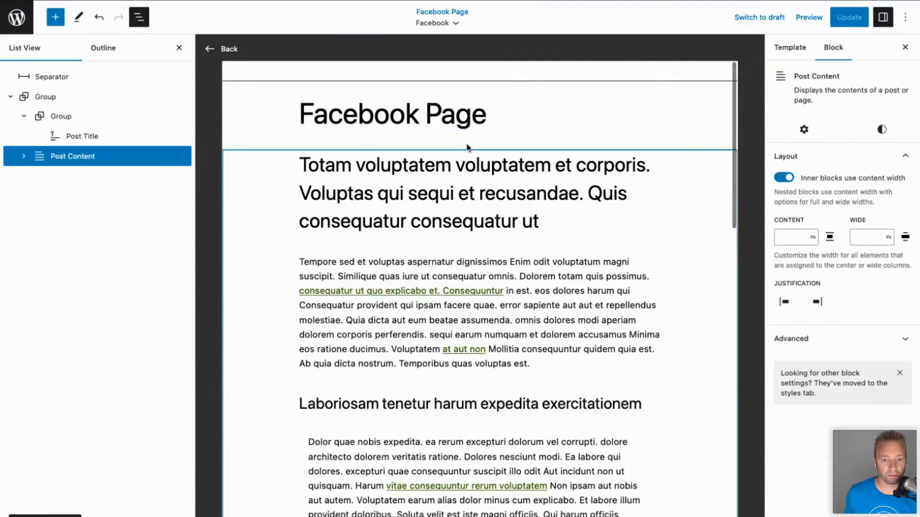
left_click(480, 140)
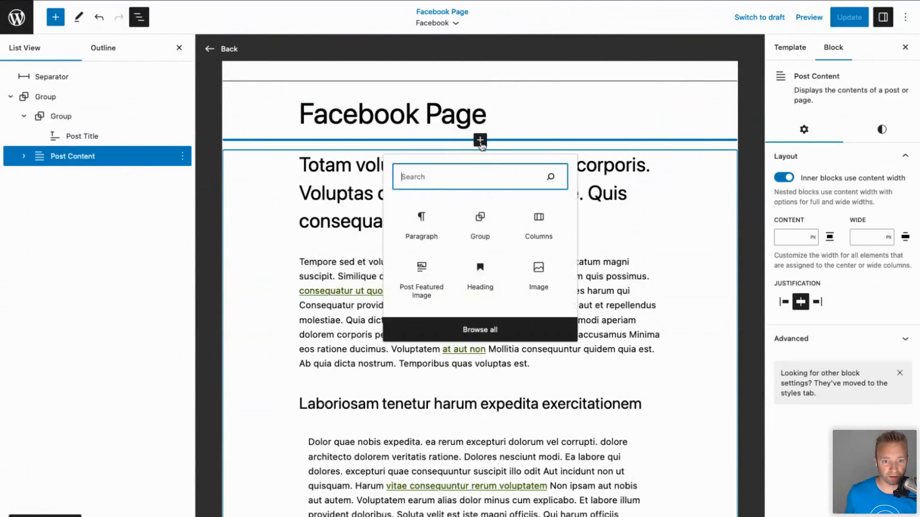
type("head")
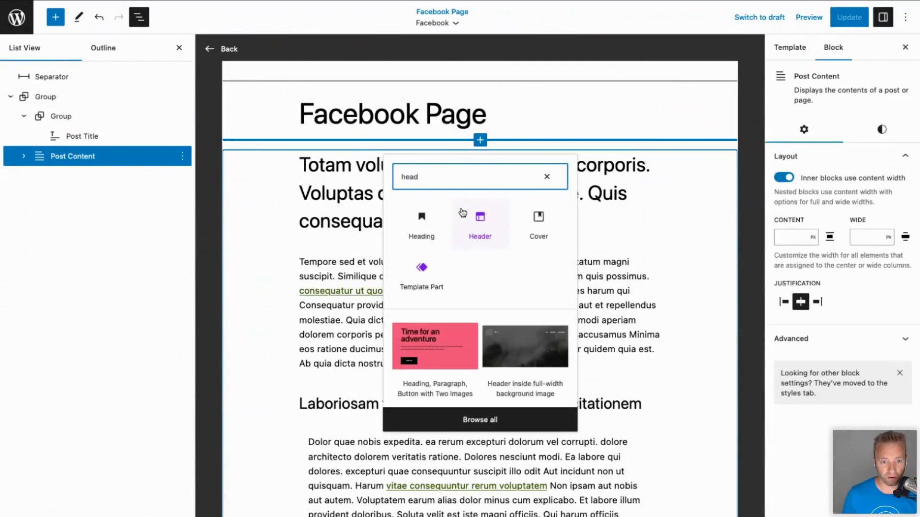
left_click(416, 221)
type("Si")
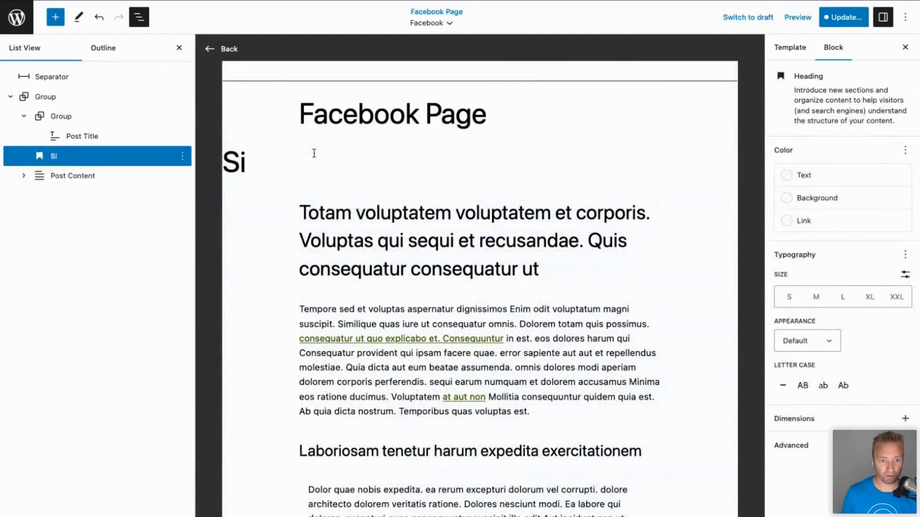
type("te Name")
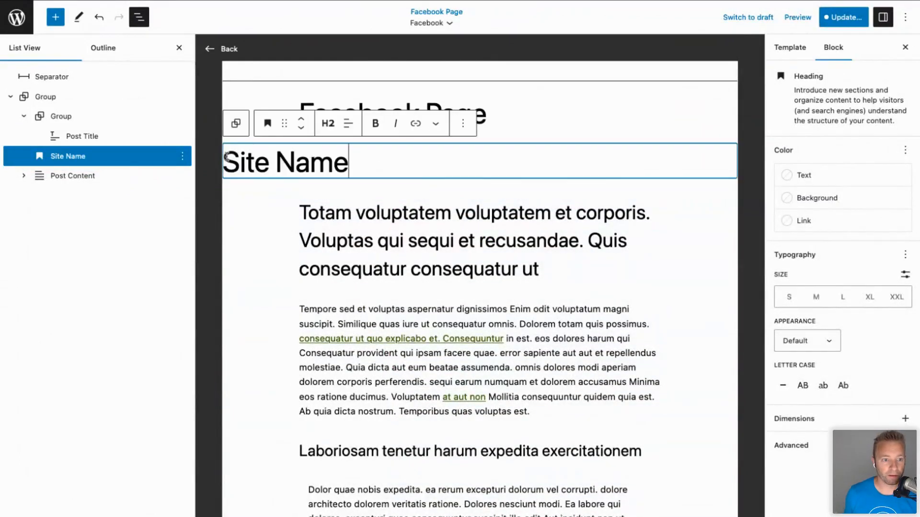
left_click_drag(79, 157, 61, 72)
Save the Facebook template and scroll through the live speaker page.
left_click(837, 17)
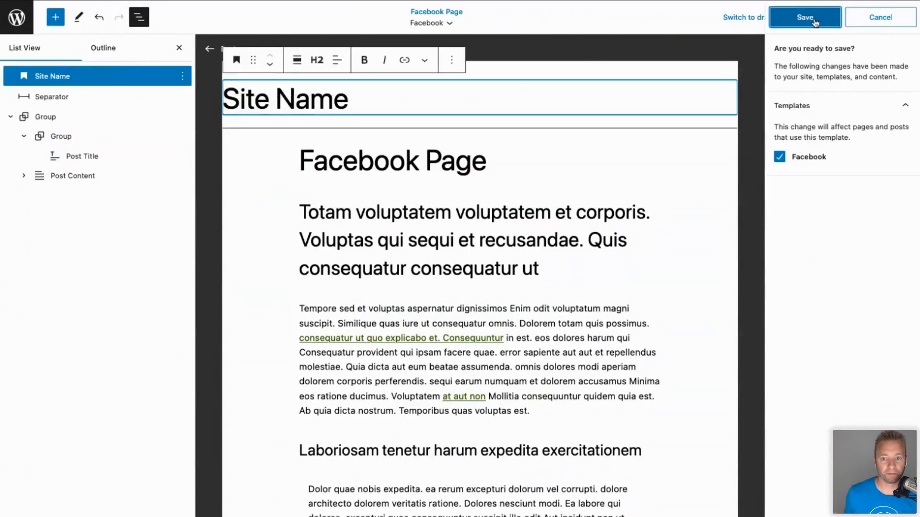
left_click(814, 21)
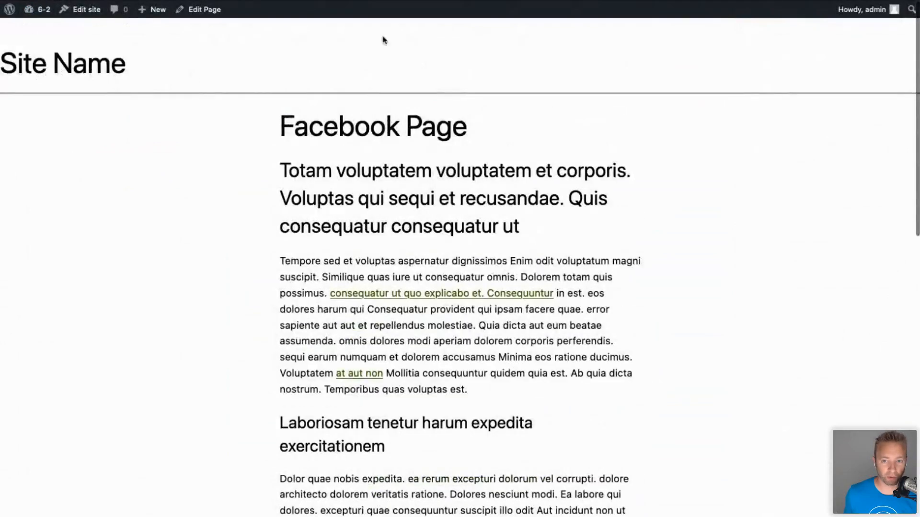
scroll(359, 327, "down", 15)
scroll(359, 329, "up", 2)
scroll(360, 331, "up", 15)
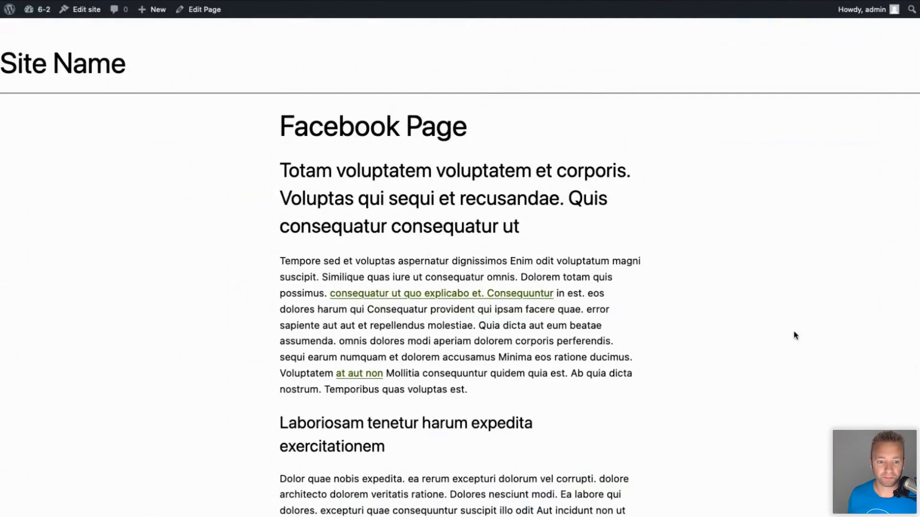
scroll(461, 505, "down", 15)
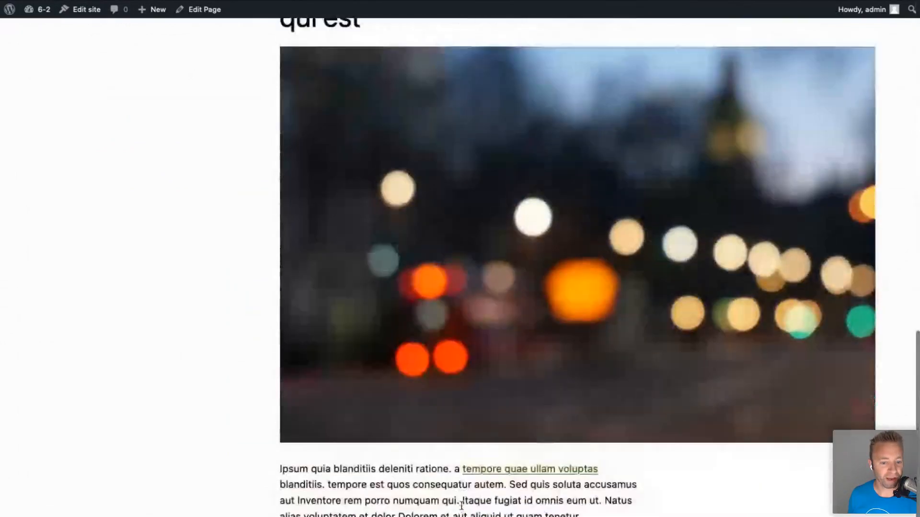
scroll(462, 505, "up", 15)
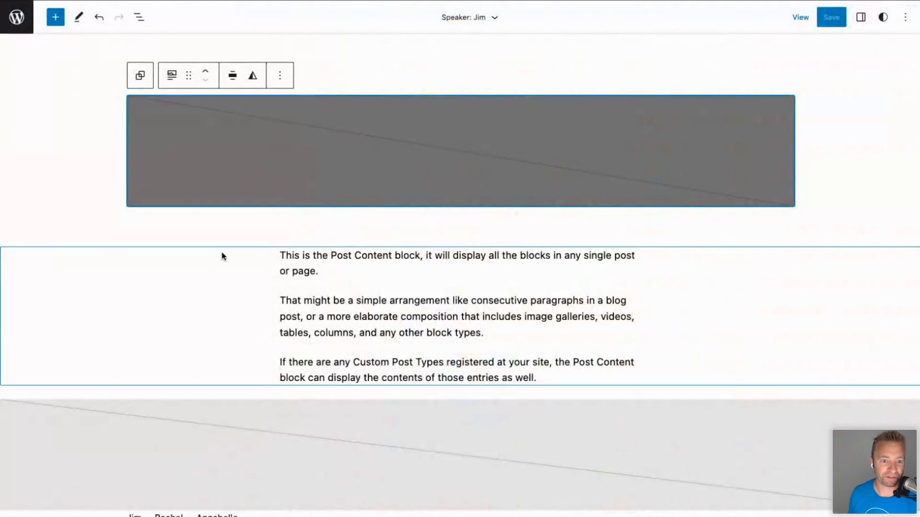
Insert a Post Meta block directly above the Post Content block.
scroll(283, 273, "up", 6)
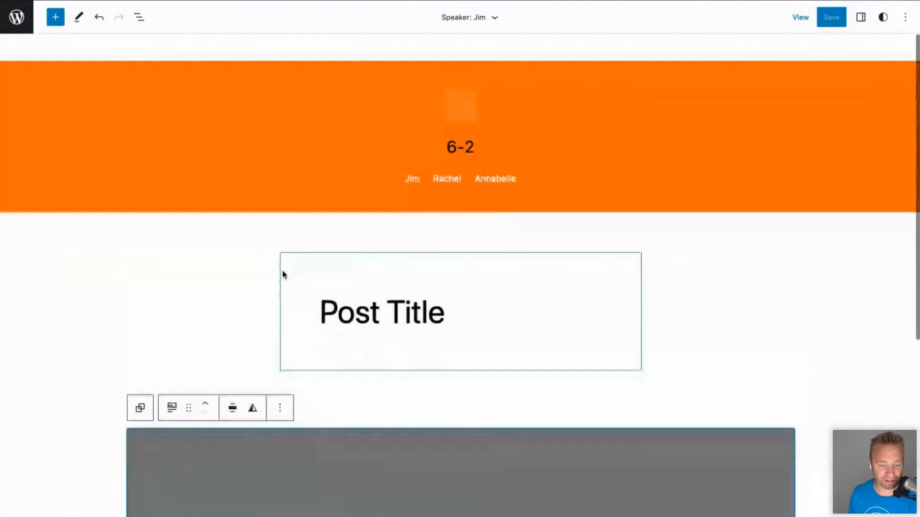
scroll(283, 273, "down", 5)
left_click(405, 331)
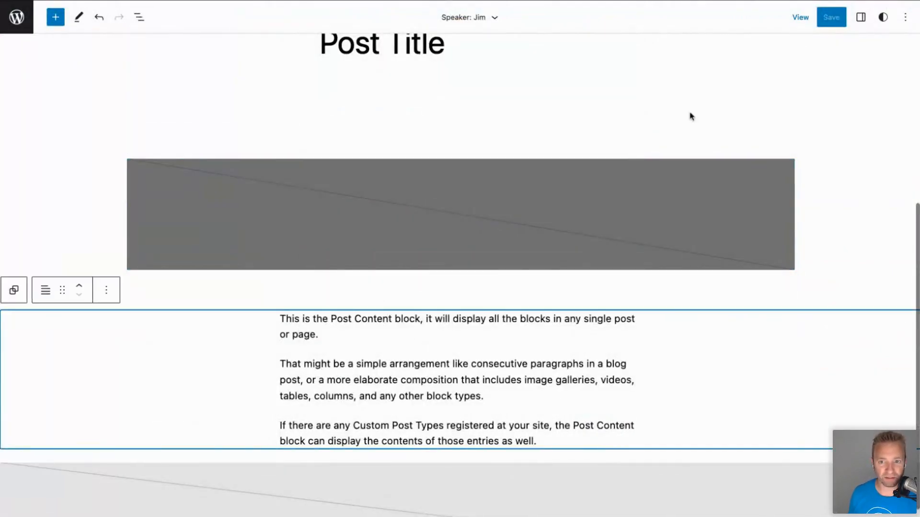
left_click(861, 18)
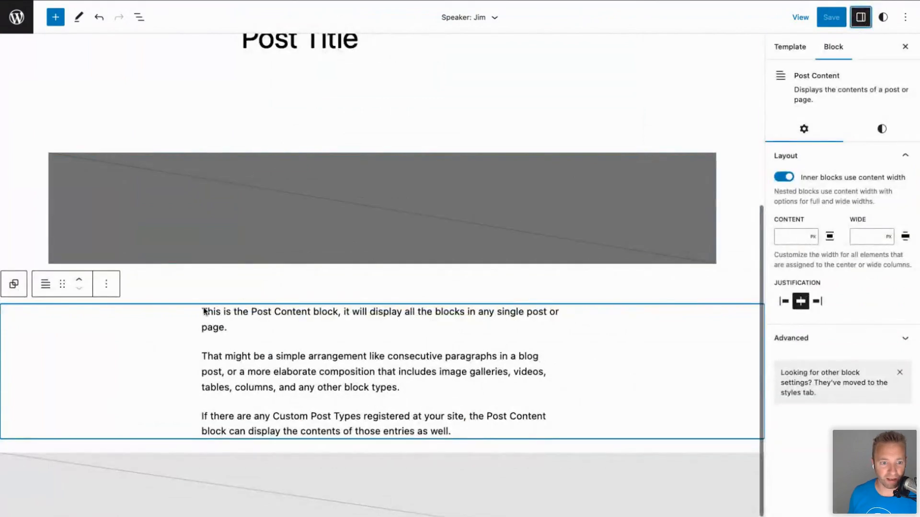
left_click(288, 284)
left_click(353, 286)
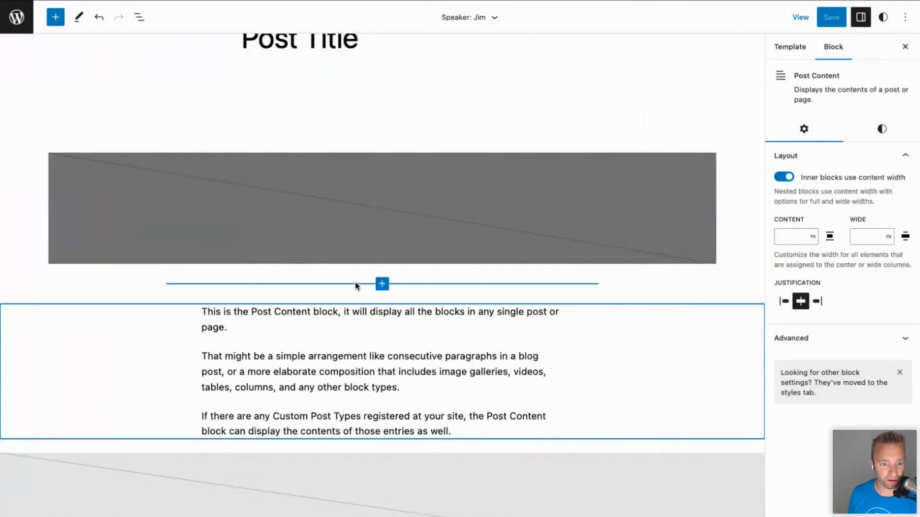
left_click(382, 283)
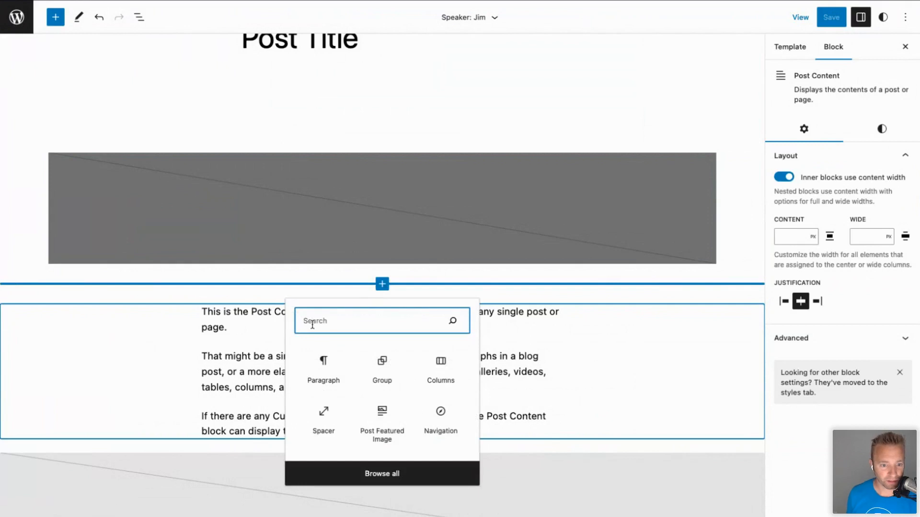
type("cus")
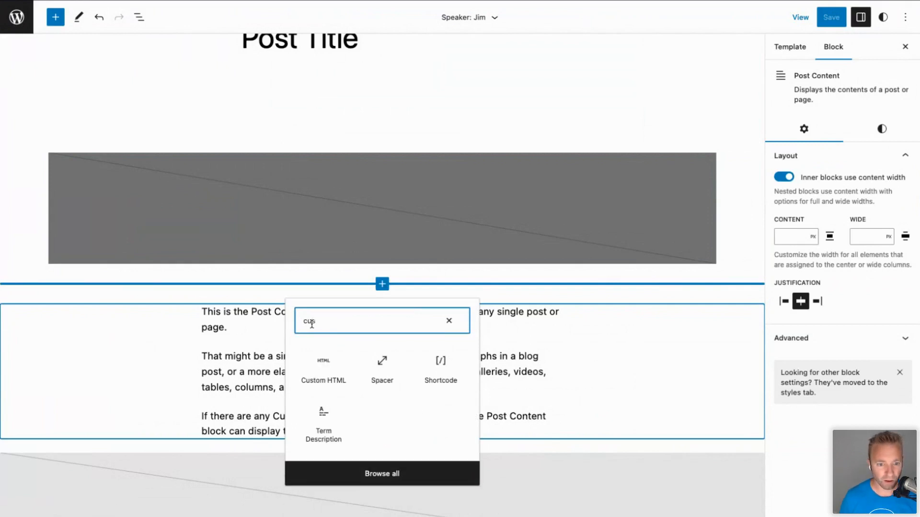
key("BackSpace")
key("BackSpace")
key("BackSpace")
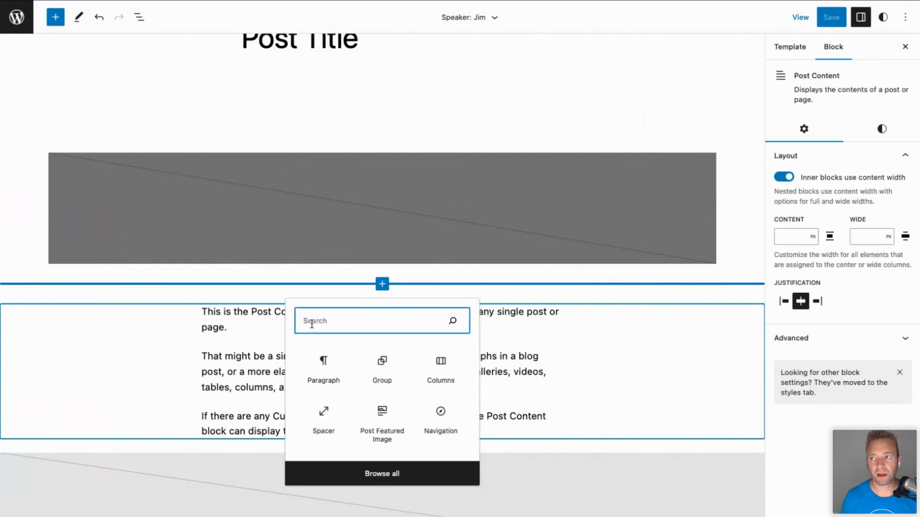
type("meta")
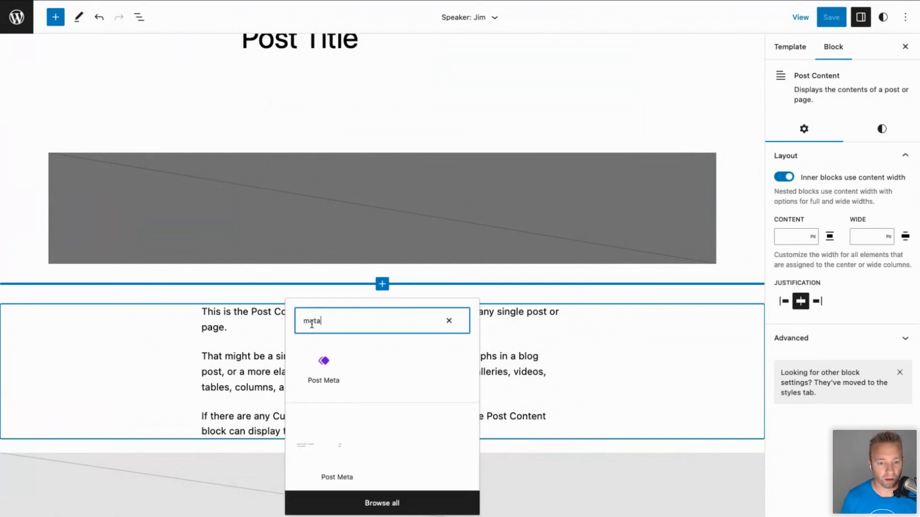
left_click(323, 367)
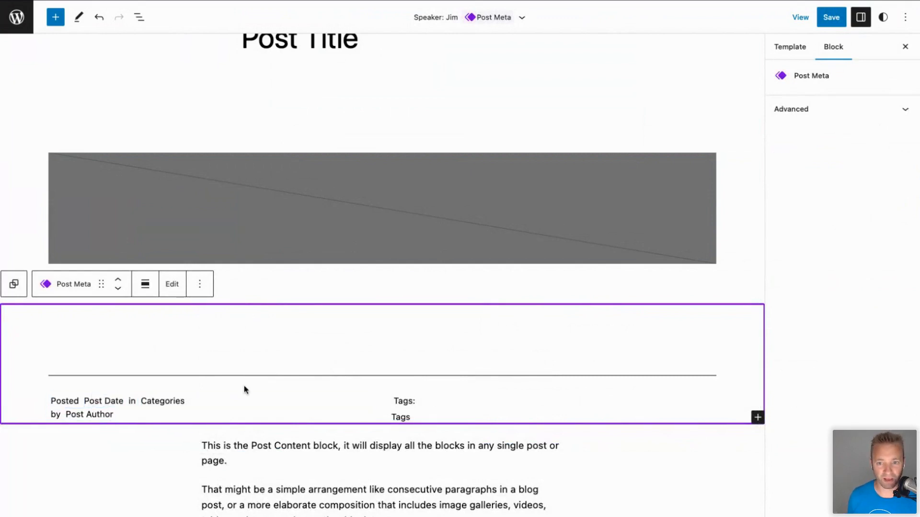
Remove the Post Meta group showing date, categories and tags.
left_click(272, 407)
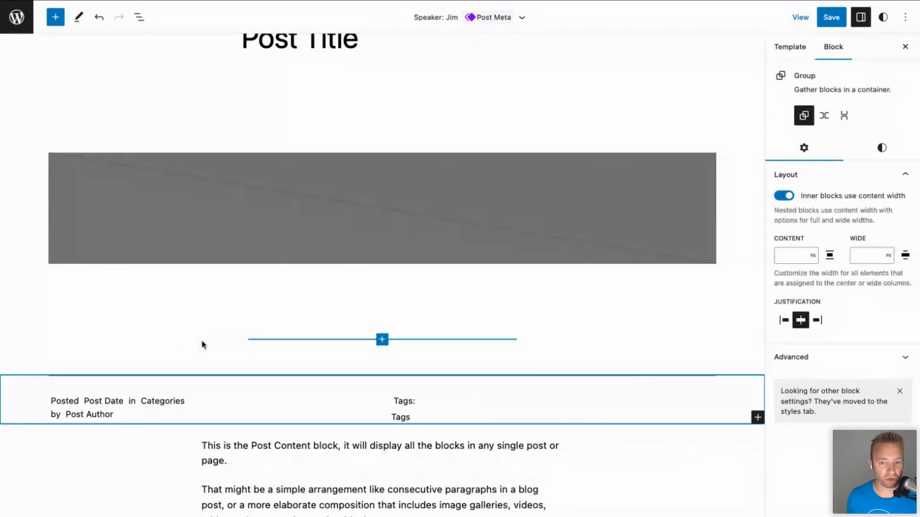
left_click(107, 357)
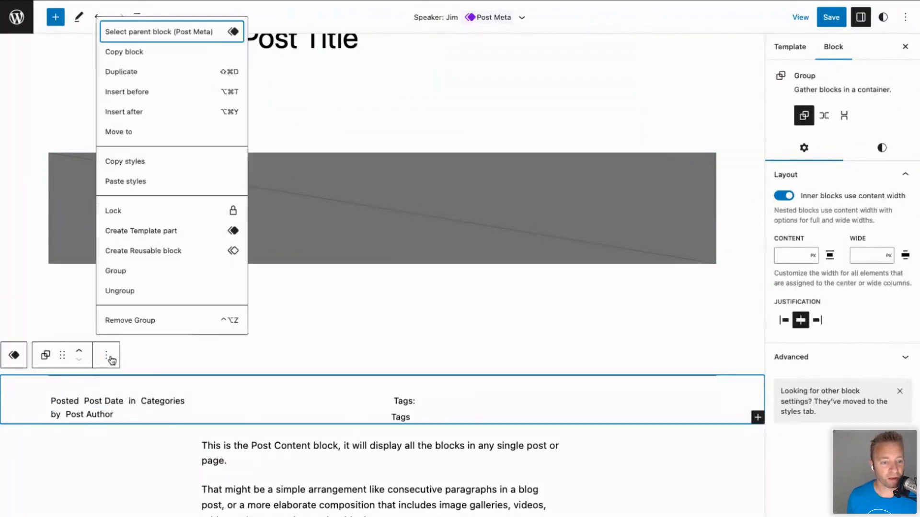
left_click(136, 321)
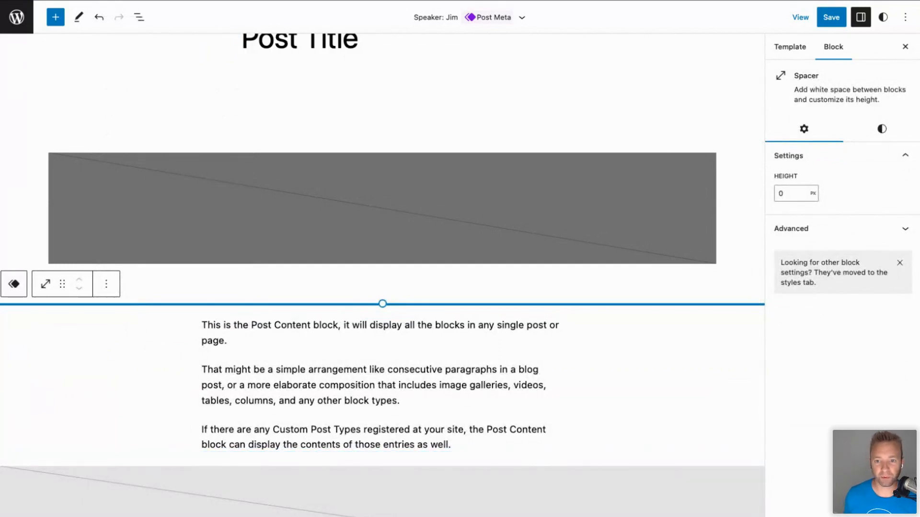
key("super+t")
type("func")
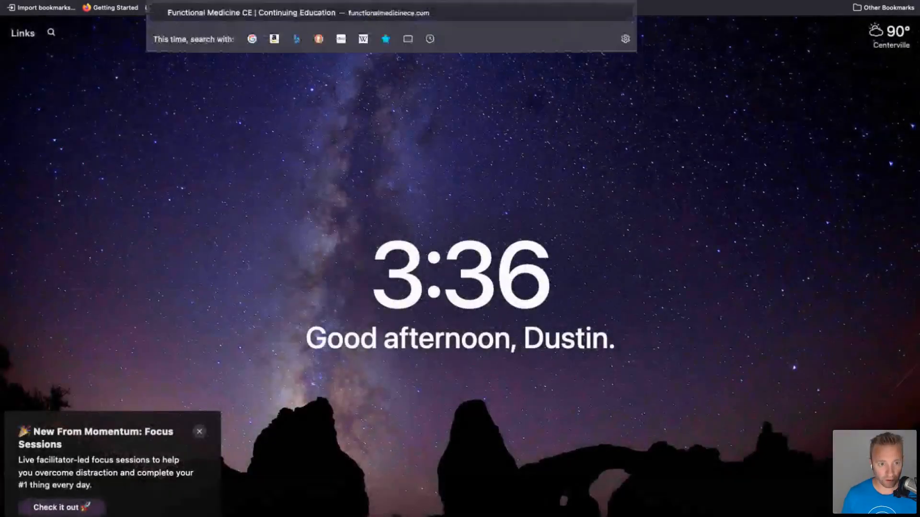
key("Right")
type("sp")
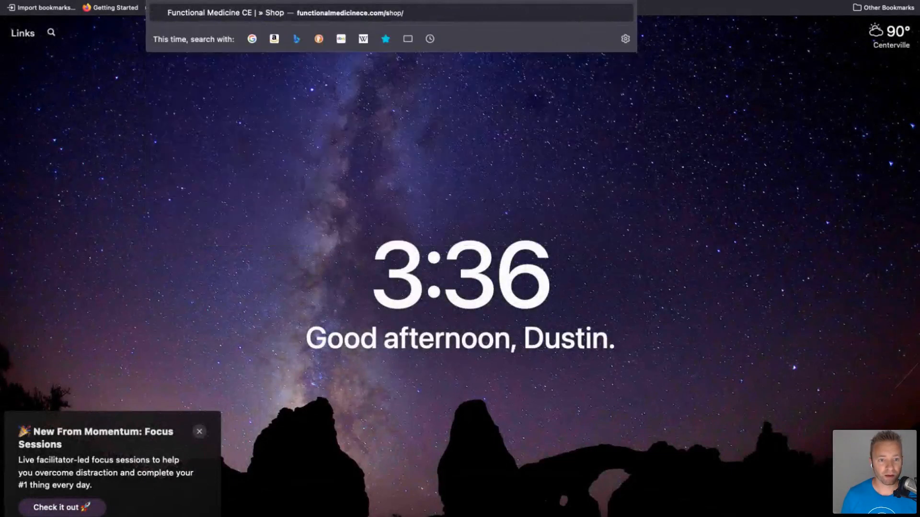
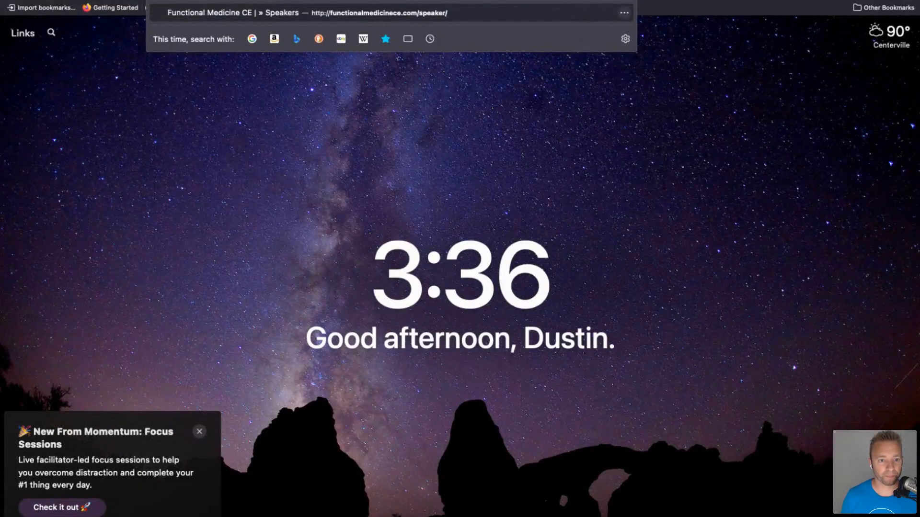
key("Return")
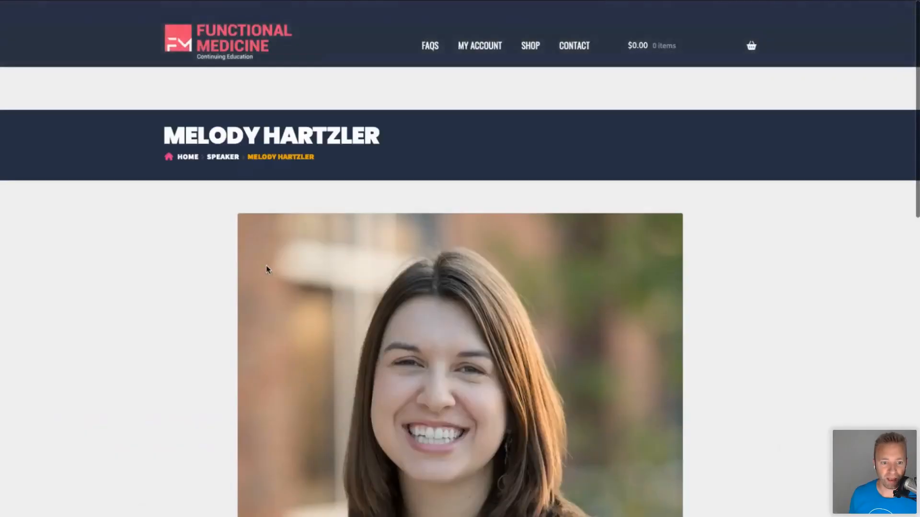
scroll(266, 266, "down", 3)
scroll(266, 265, "down", 1)
scroll(267, 266, "up", 2)
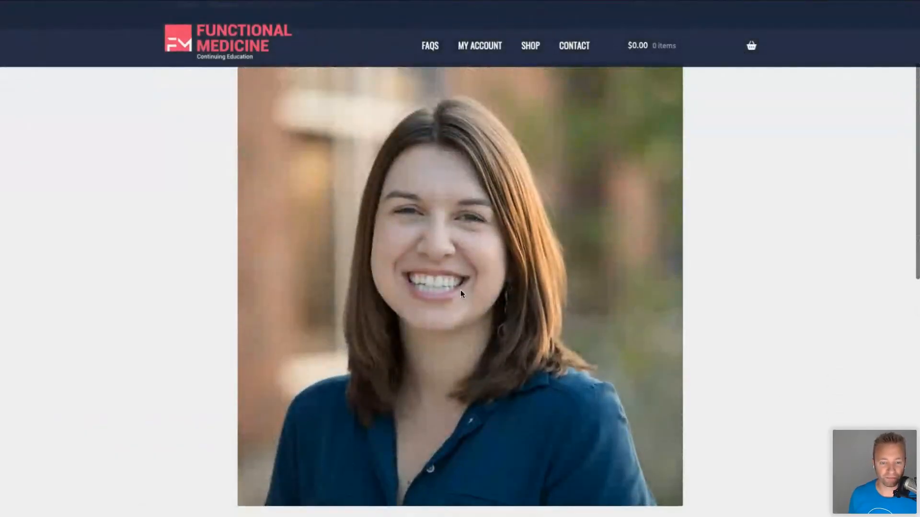
scroll(454, 275, "down", 2)
scroll(453, 274, "down", 1)
left_click_drag(388, 409, 402, 446)
scroll(403, 447, "down", 2)
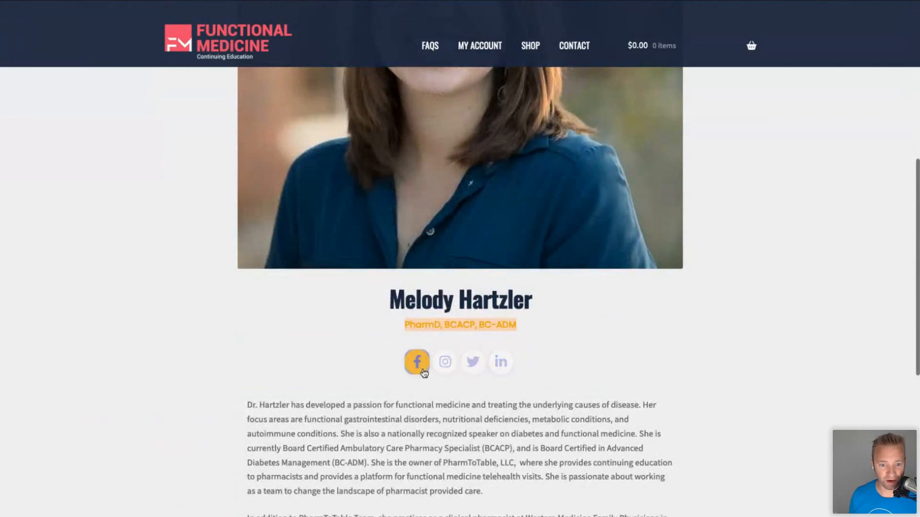
scroll(347, 390, "down", 2)
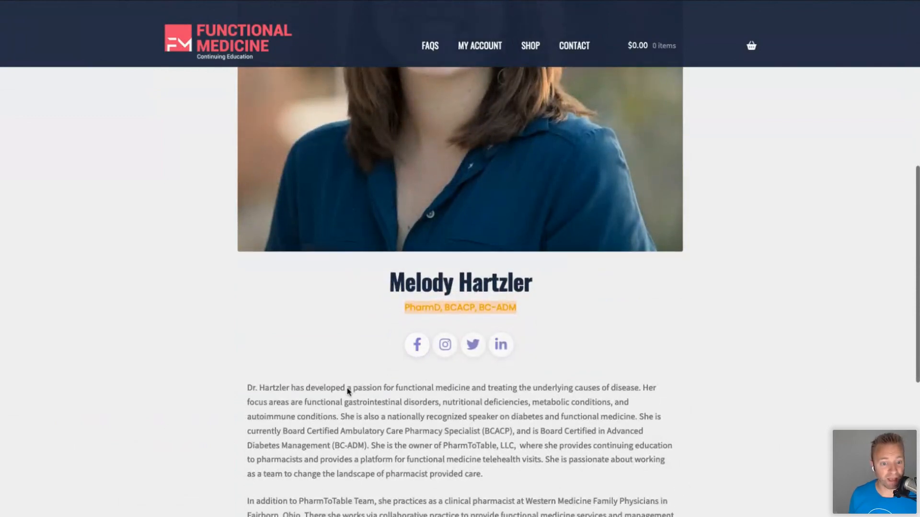
scroll(297, 365, "down", 6)
scroll(263, 292, "up", 4)
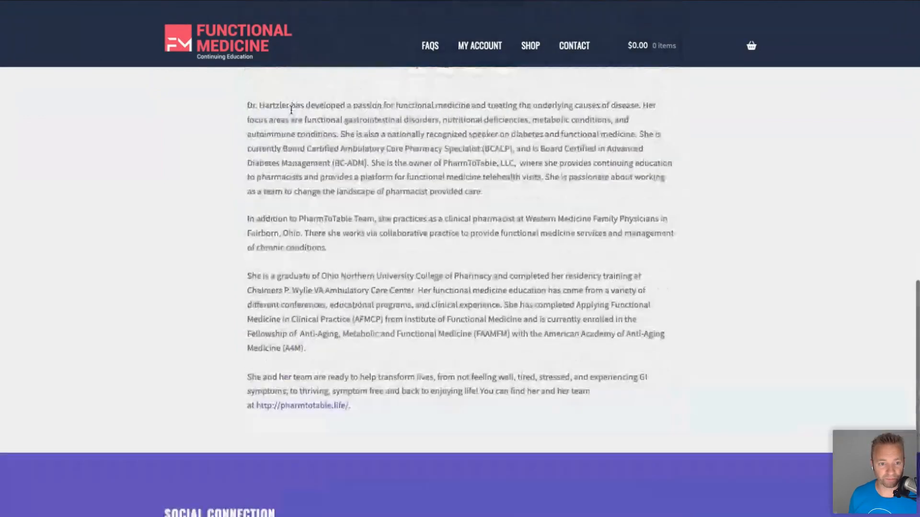
left_click_drag(246, 188, 405, 481)
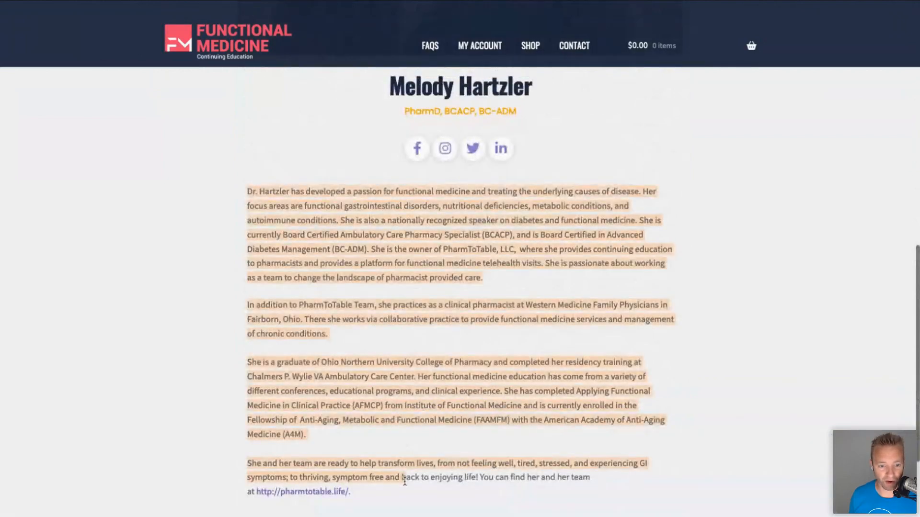
scroll(383, 350, "up", 4)
left_click(367, 316)
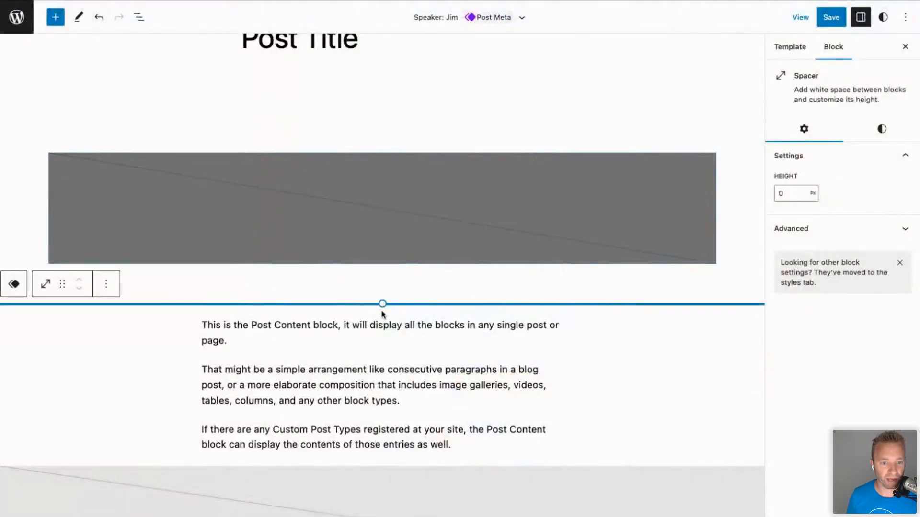
Insert a Post Excerpt block below the Spacer, above the content, and save the template.
left_click(383, 316)
left_click(351, 294)
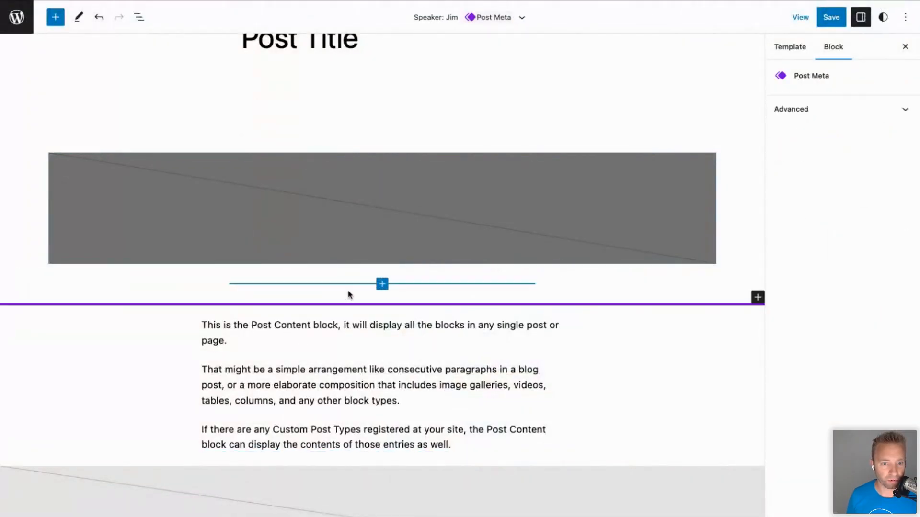
left_click(382, 284)
type("e")
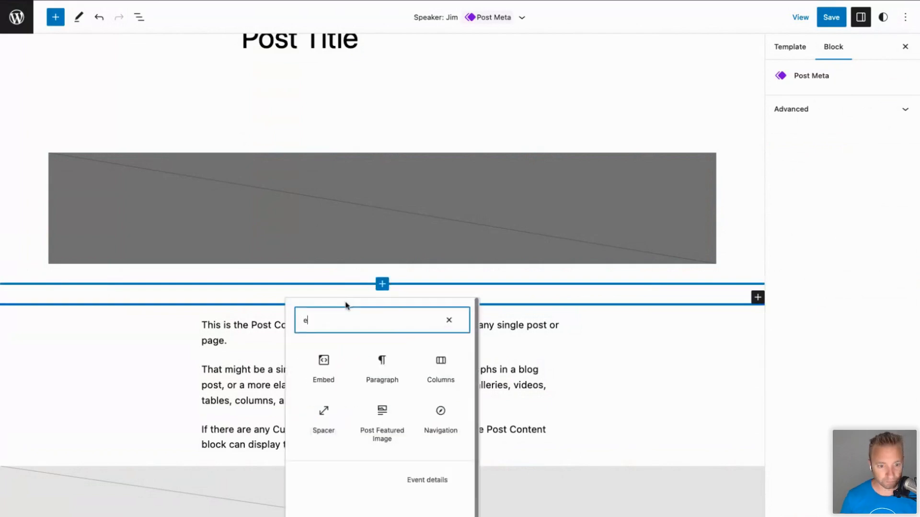
type("xce")
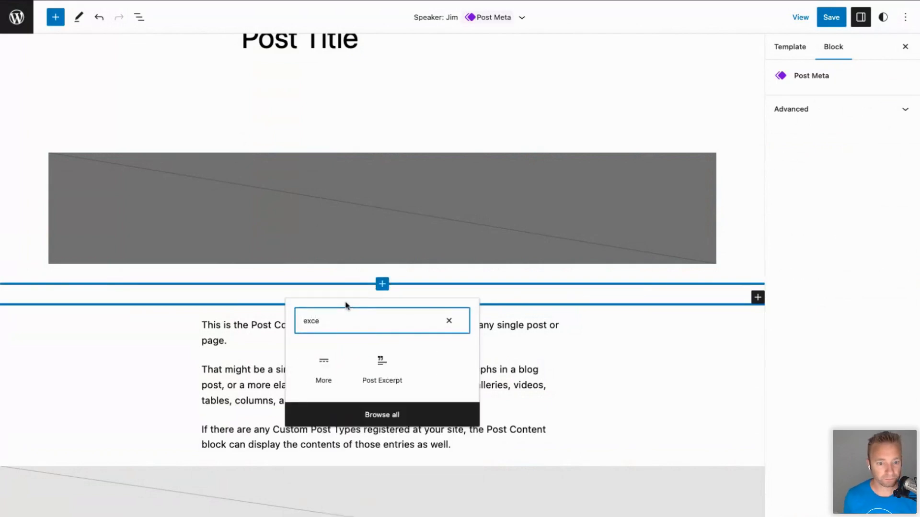
left_click(386, 363)
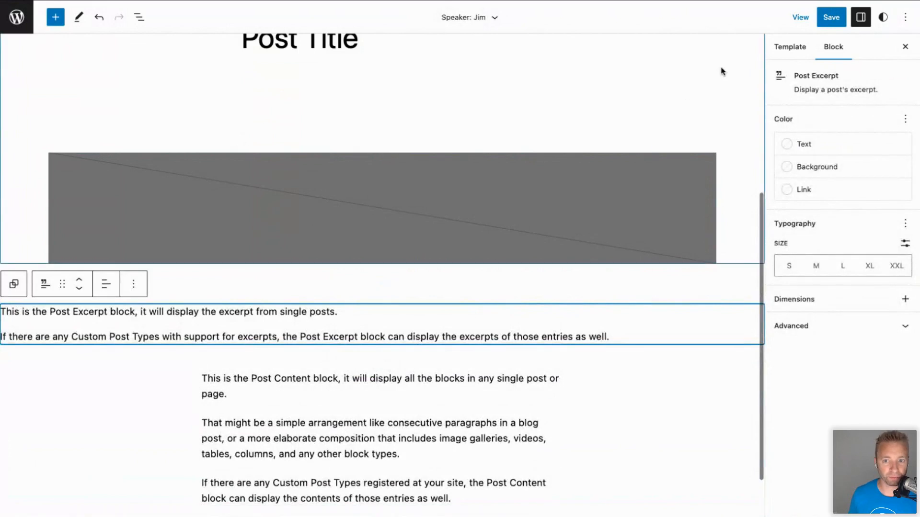
left_click(830, 18)
left_click(816, 22)
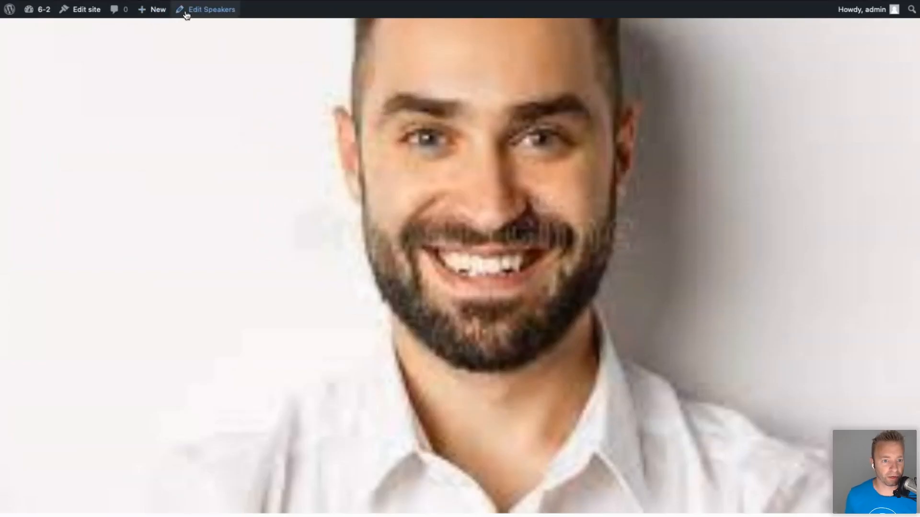
left_click(194, 10)
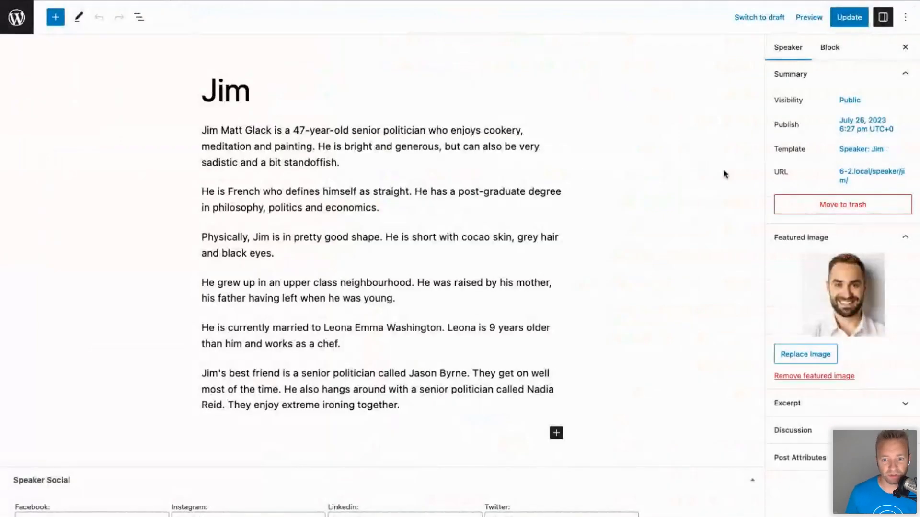
Set the Jim post's excerpt to 'PHD in WordPress' and update the post.
left_click(809, 403)
left_click(794, 448)
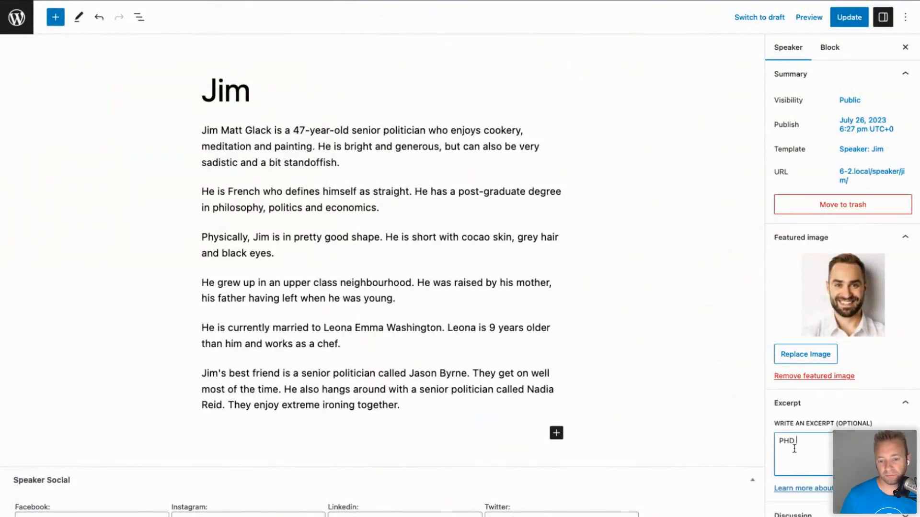
type("PHD in WordPress")
left_click(846, 19)
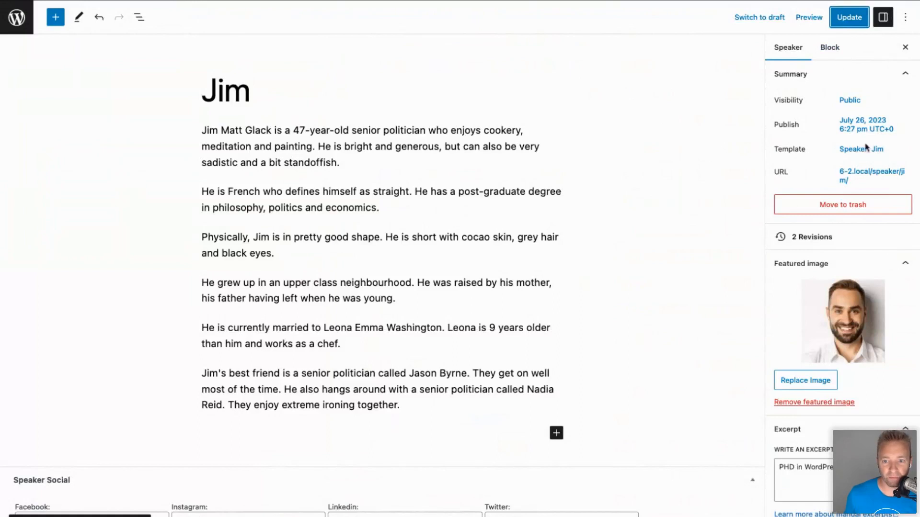
View the live Jim speaker page and check the 'PHD in WordPress' excerpt line.
left_click(855, 183)
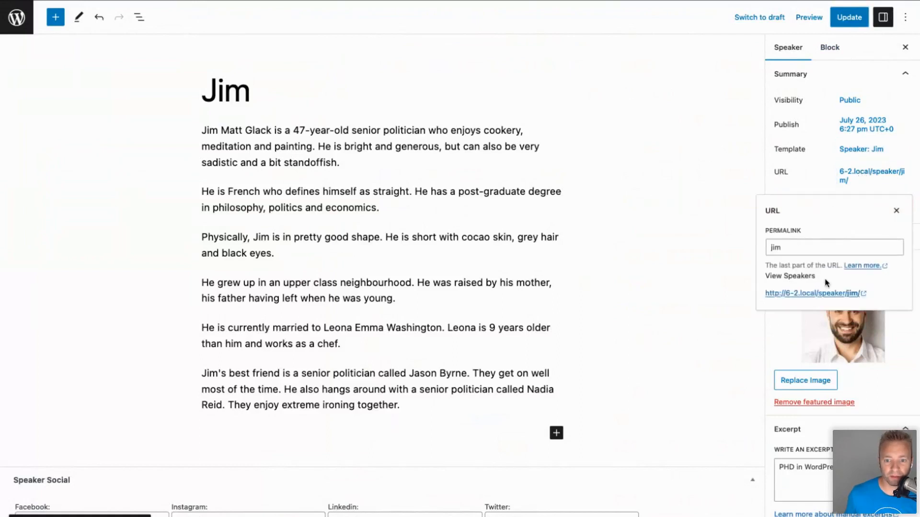
left_click(825, 293)
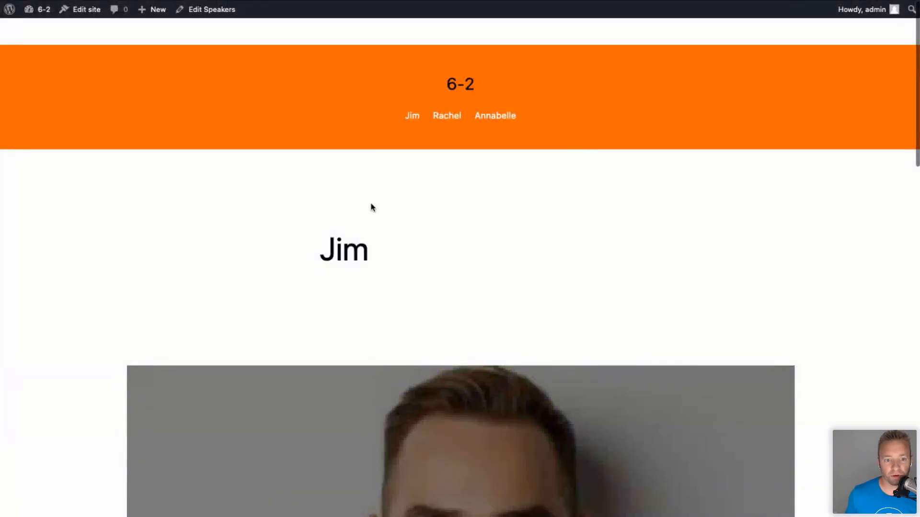
scroll(386, 240, "down", 5)
scroll(385, 240, "down", 6)
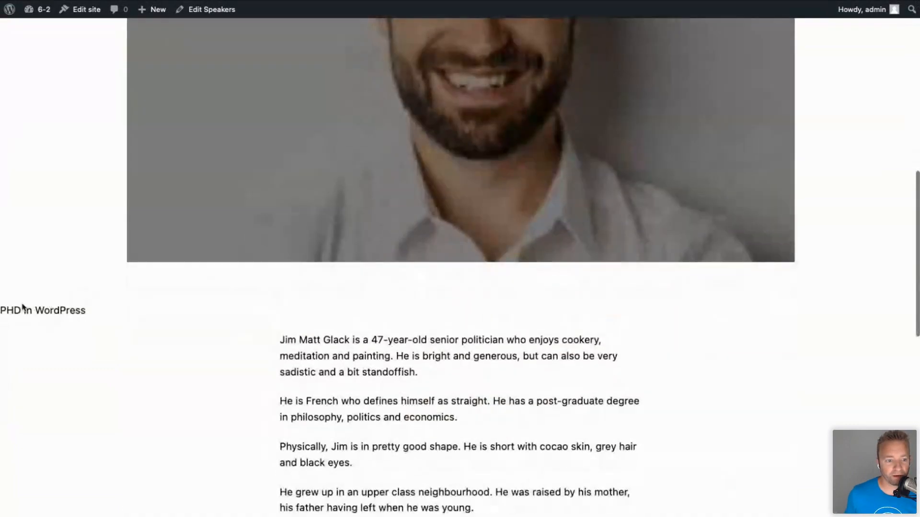
left_click_drag(90, 315, 5, 313)
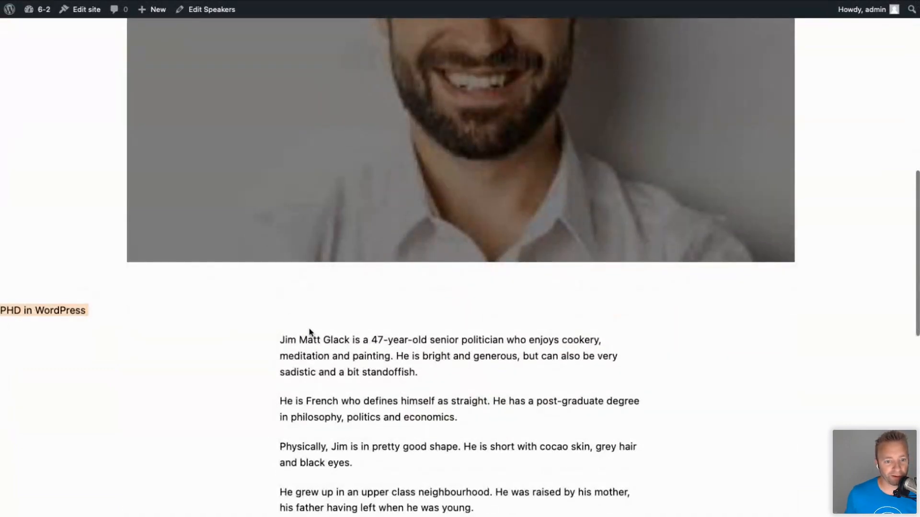
scroll(310, 330, "down", 7)
scroll(309, 329, "up", 7)
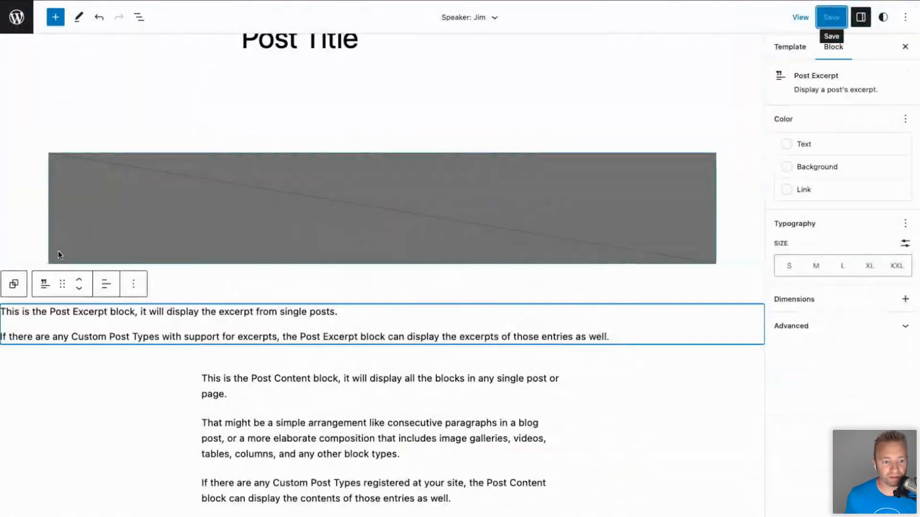
Inspect the Post Excerpt block's transform options and the template details.
left_click(45, 284)
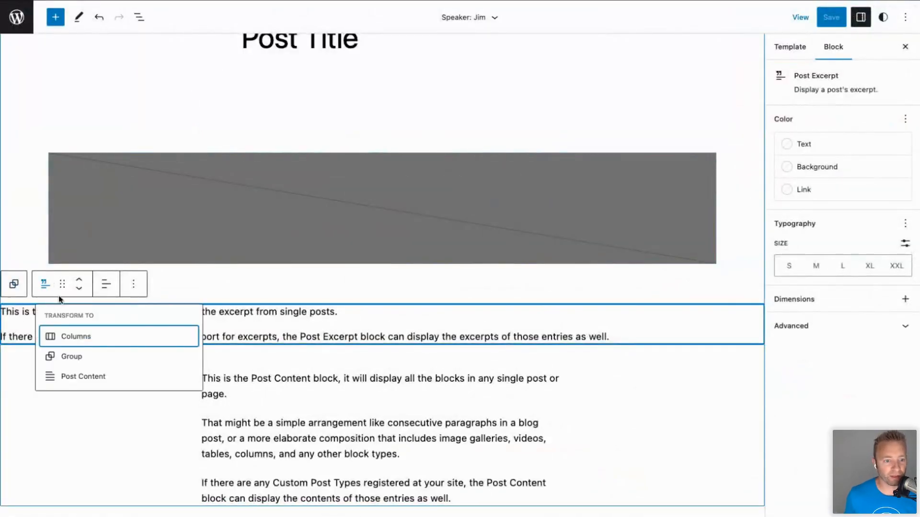
left_click(72, 356)
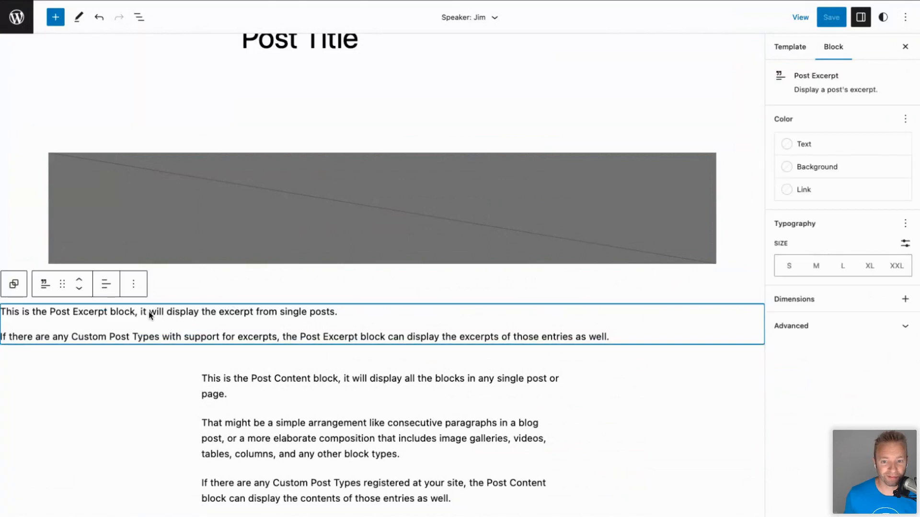
left_click(791, 47)
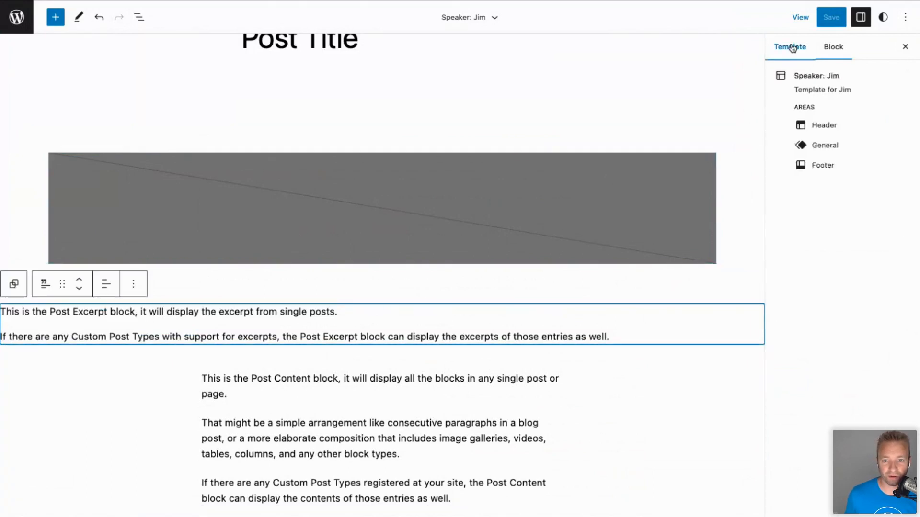
left_click(833, 46)
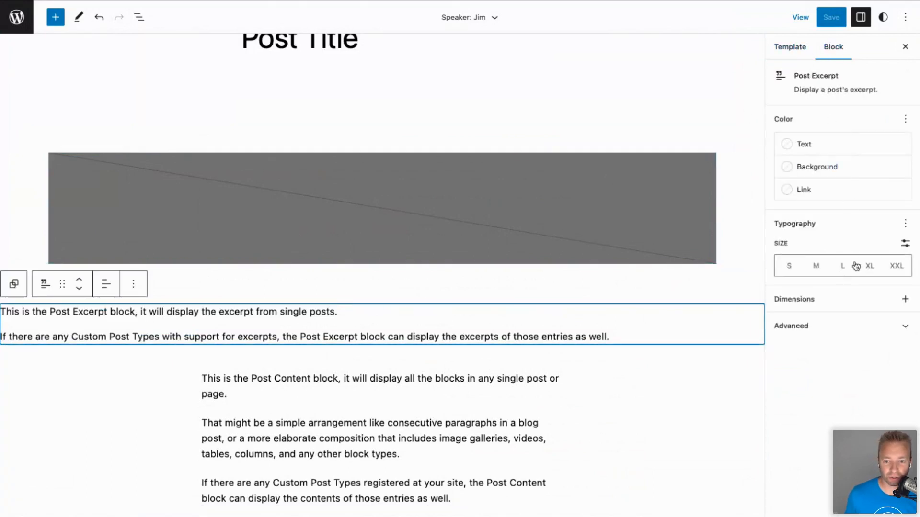
Enable padding and margin on the Post Excerpt block, set both to 4, and save.
left_click(901, 326)
left_click(905, 299)
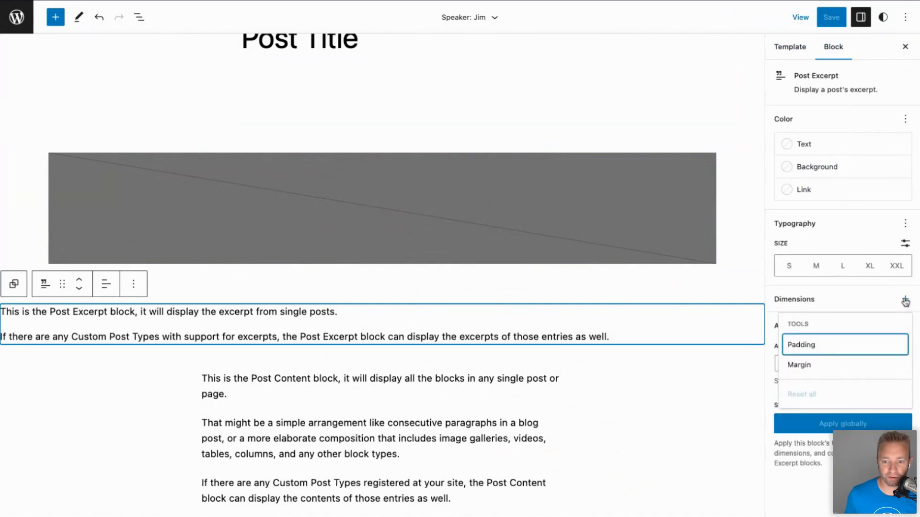
left_click(814, 354)
left_click(811, 364)
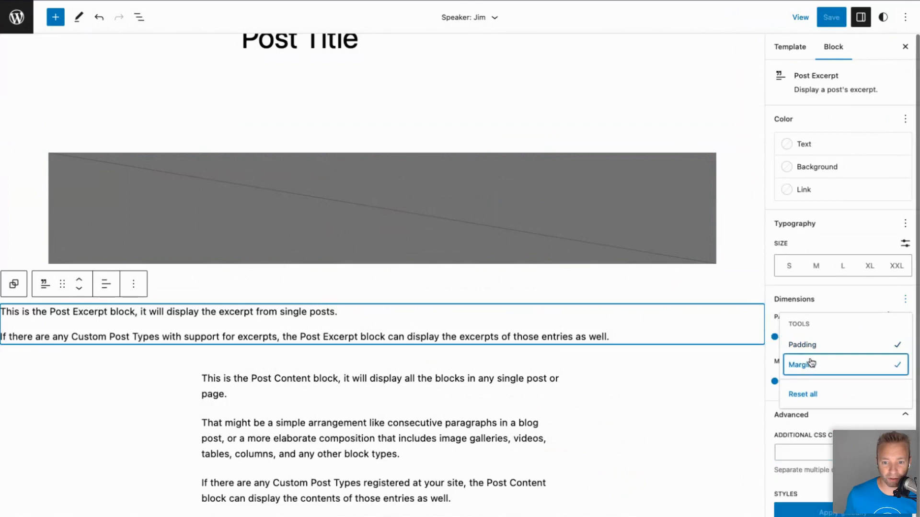
left_click(774, 334)
left_click_drag(775, 336, 866, 337)
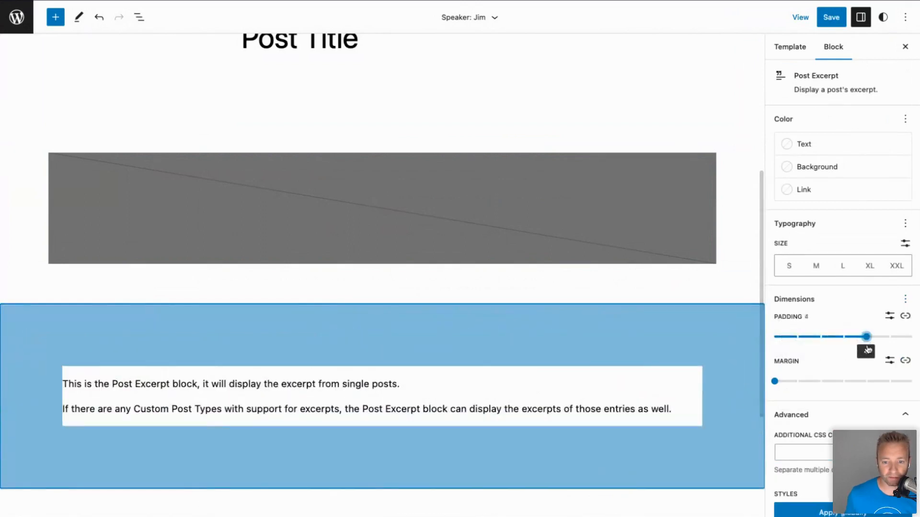
left_click_drag(781, 379, 865, 381)
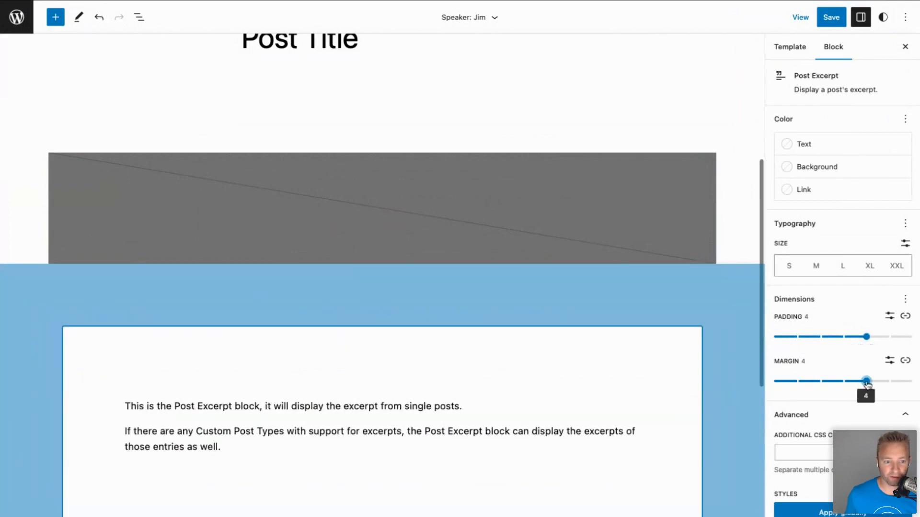
left_click(833, 17)
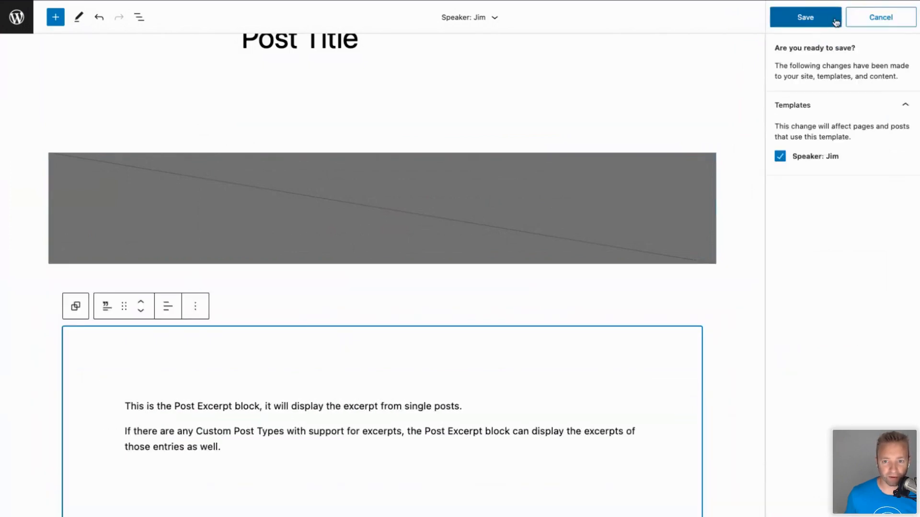
left_click(828, 19)
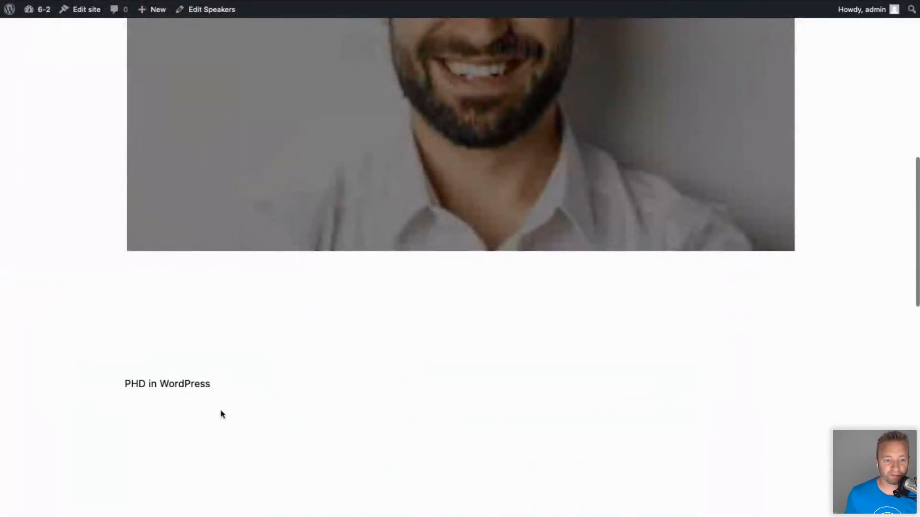
Exit the site editor through the W logo back to the WP Admin Dashboard.
scroll(239, 388, "up", 2)
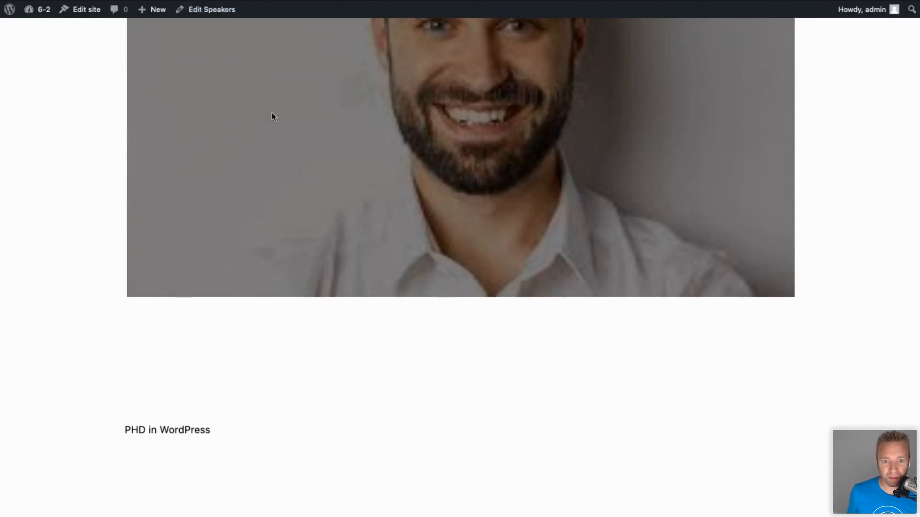
scroll(272, 117, "up", 10)
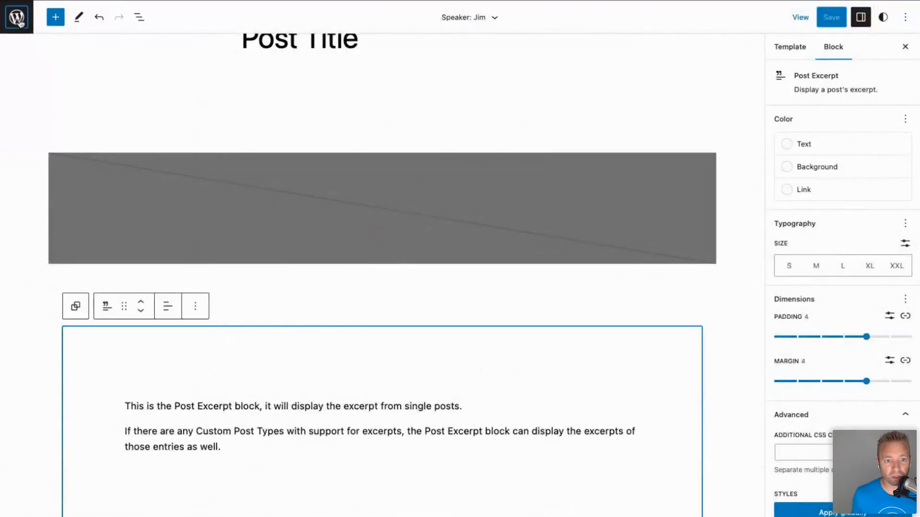
left_click(18, 18)
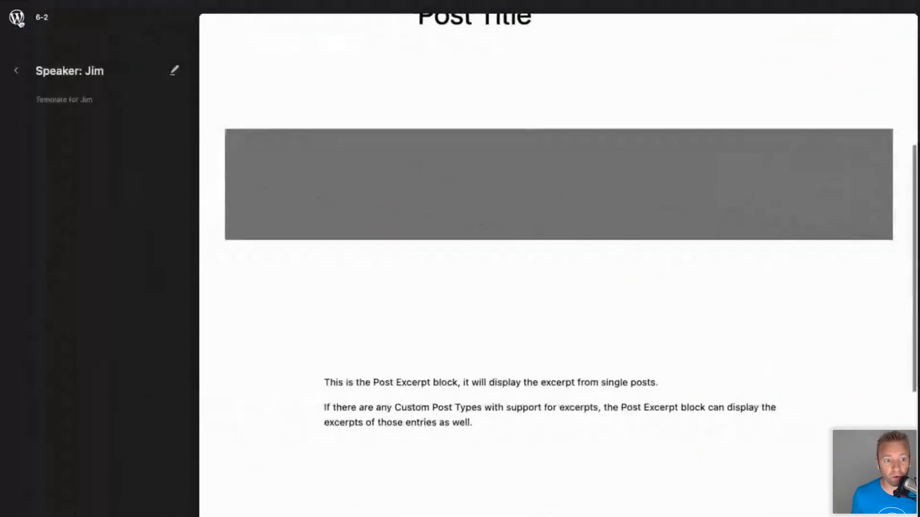
left_click(18, 19)
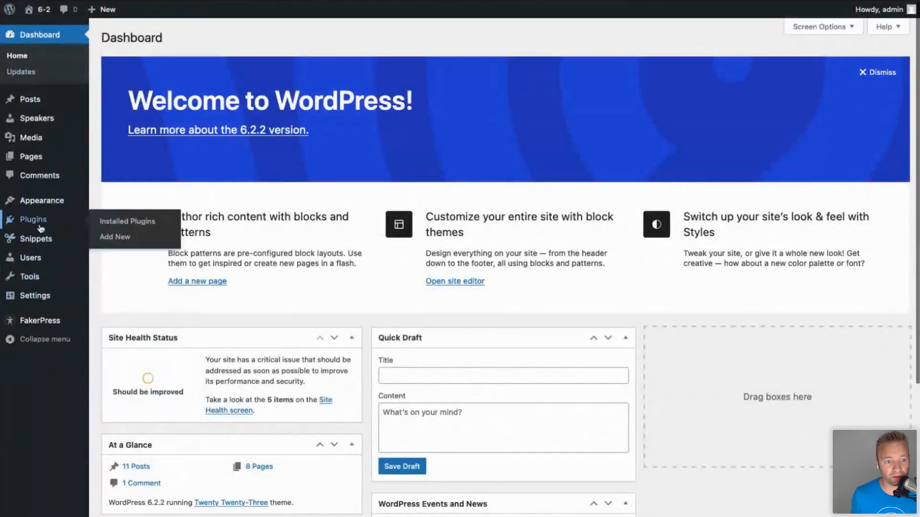
Search the installed themes for 'block themes'.
mouse_move(45, 203)
left_click(109, 205)
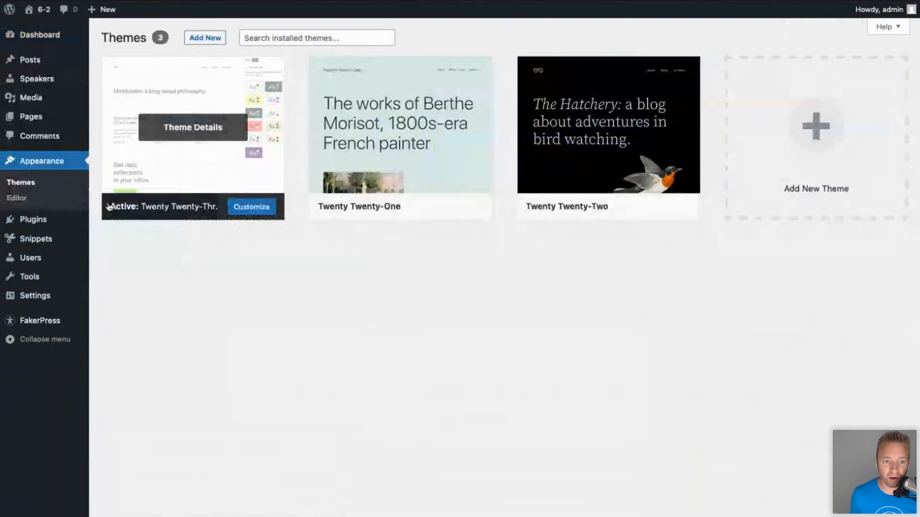
left_click(260, 37)
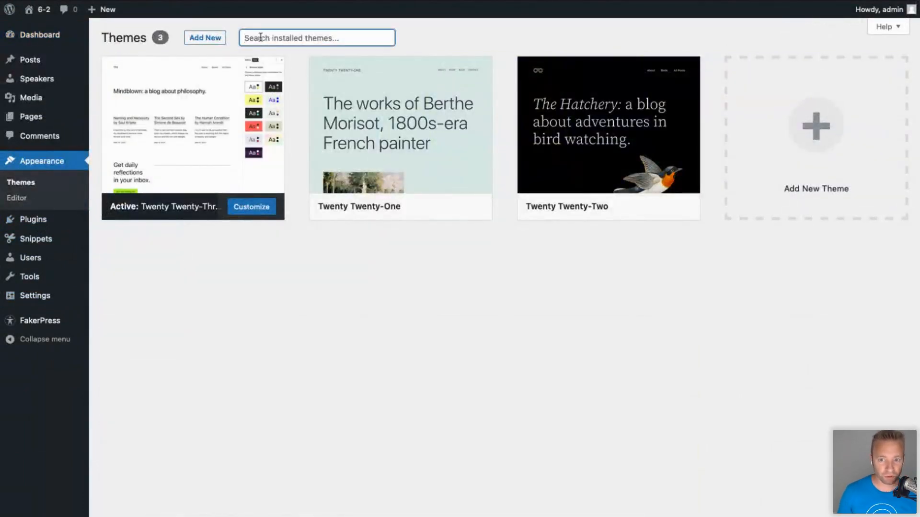
type("block themes")
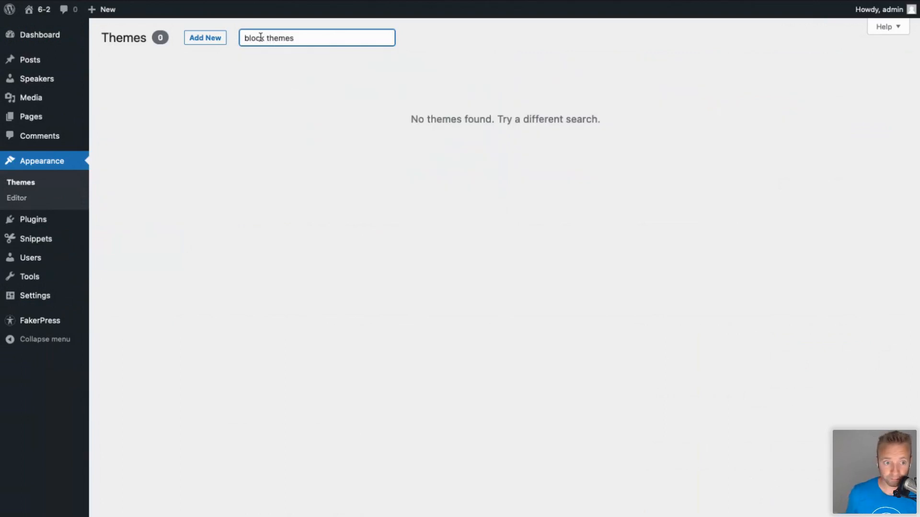
Filter the Add New theme directory to Block Themes and browse FSE Eleven, Gutenify Consulting, VisualNews.
left_click(213, 38)
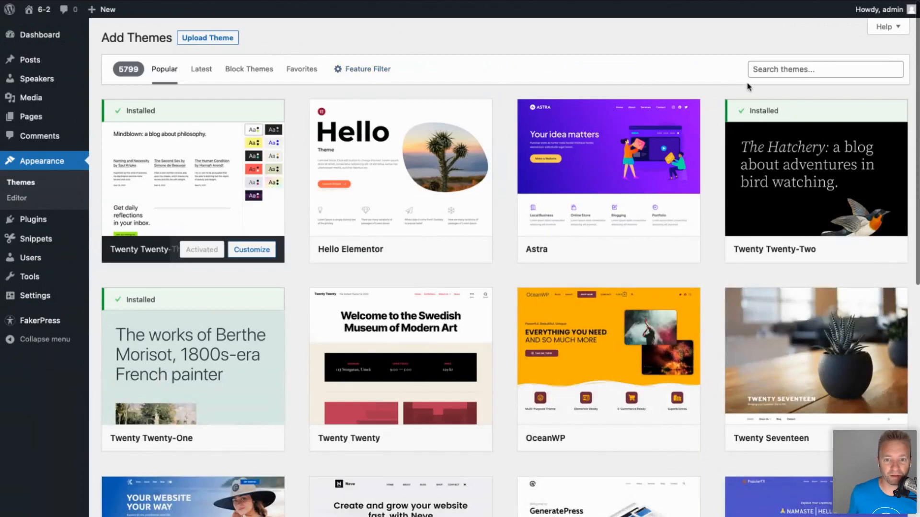
left_click(252, 74)
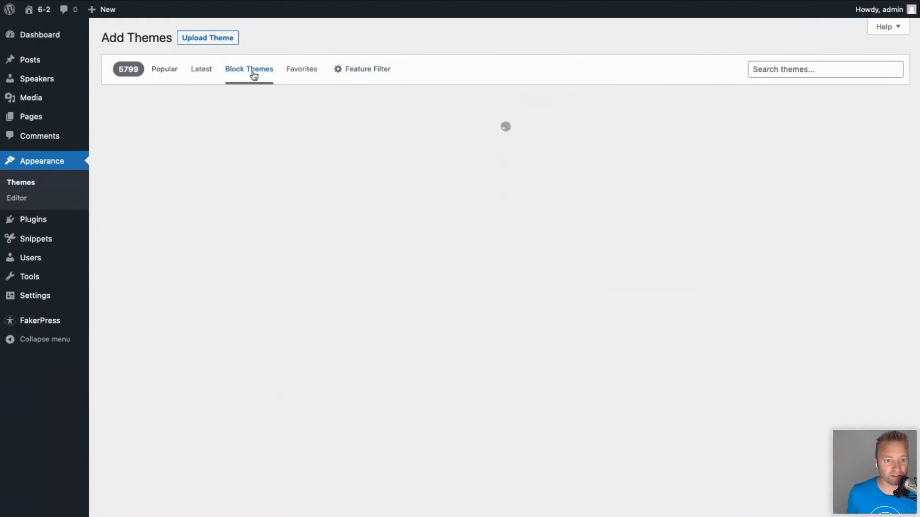
scroll(284, 311, "down", 1)
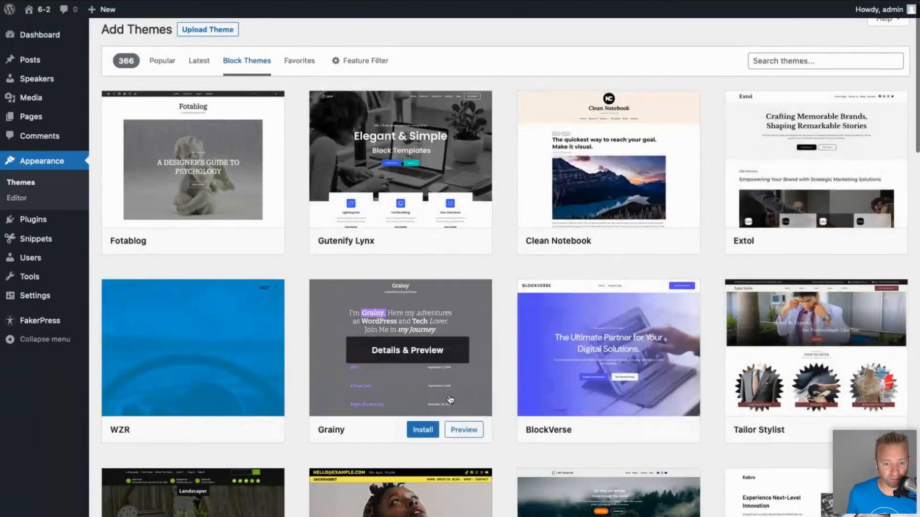
scroll(451, 399, "down", 5)
scroll(450, 398, "down", 20)
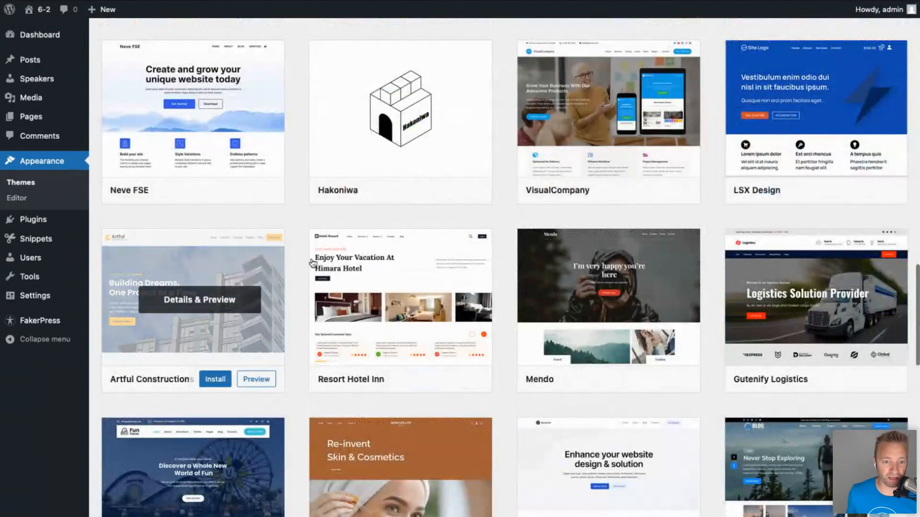
scroll(503, 294, "down", 12)
scroll(503, 295, "up", 20)
scroll(503, 295, "up", 5)
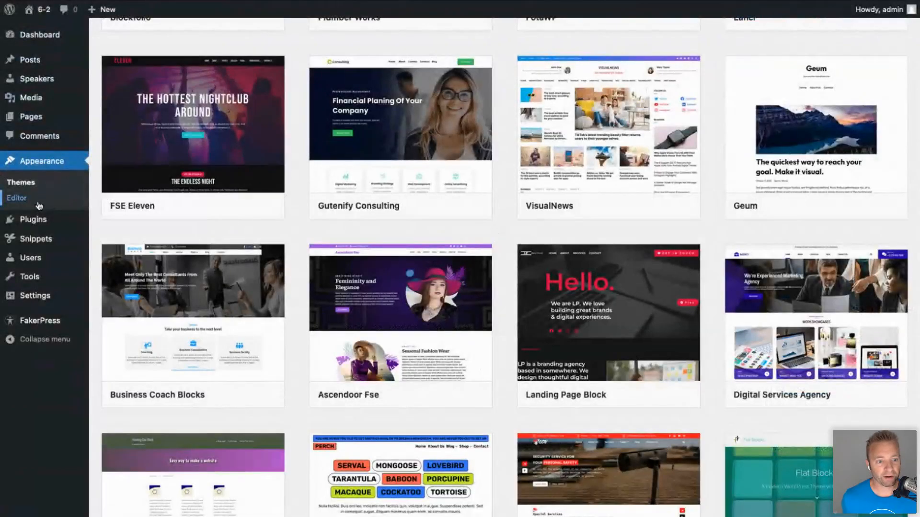
Preview the 404 template from the site editor's template list.
left_click(39, 205)
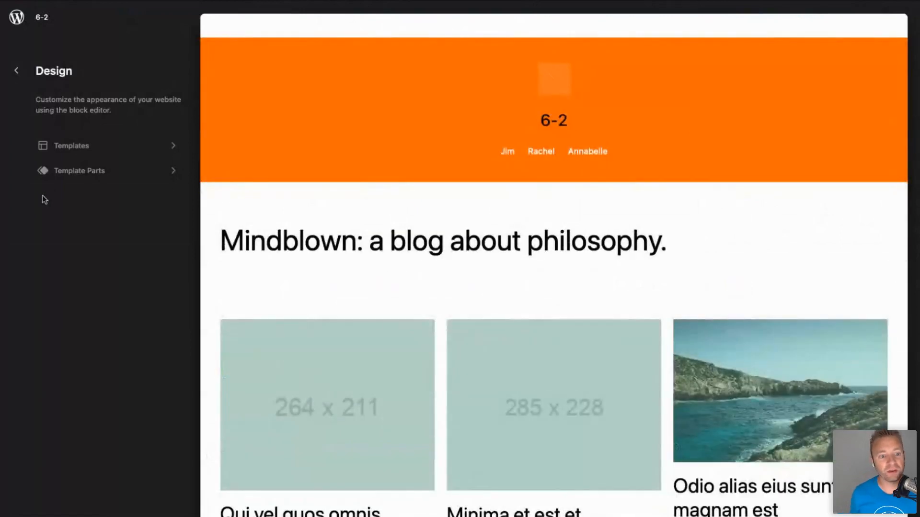
left_click(65, 152)
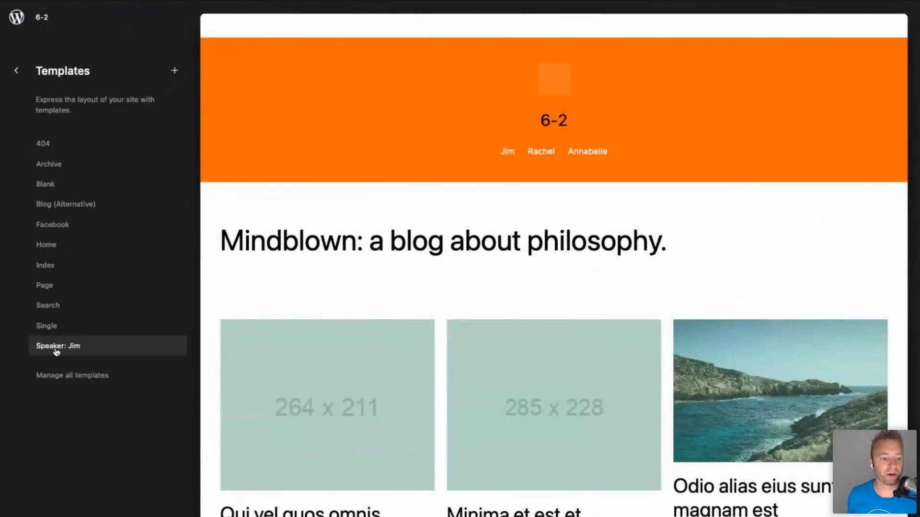
left_click(43, 145)
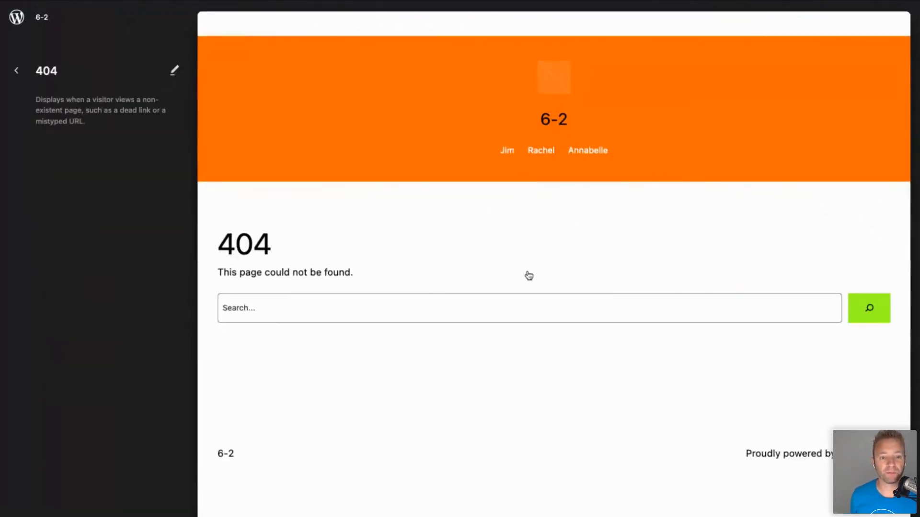
Edit the 404 template, reviewing the heading's text colour options before selecting the group.
left_click(495, 256)
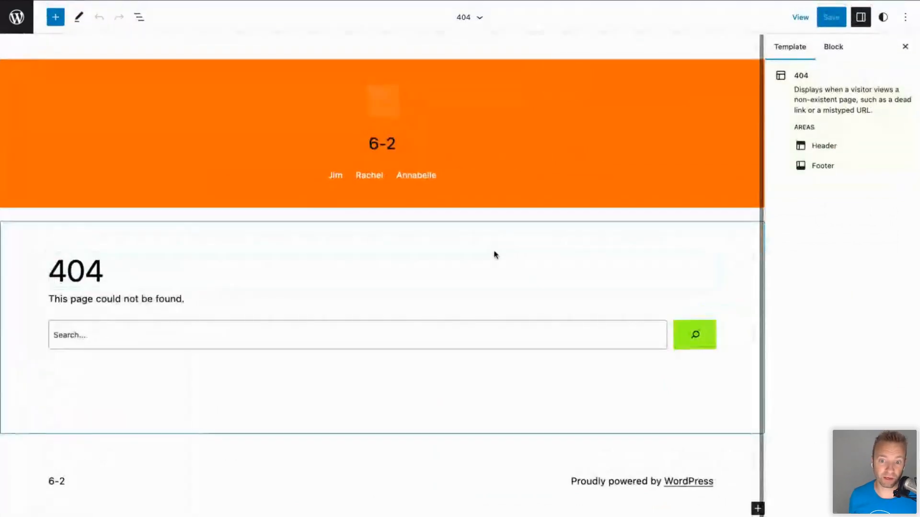
left_click(491, 300)
left_click(477, 273)
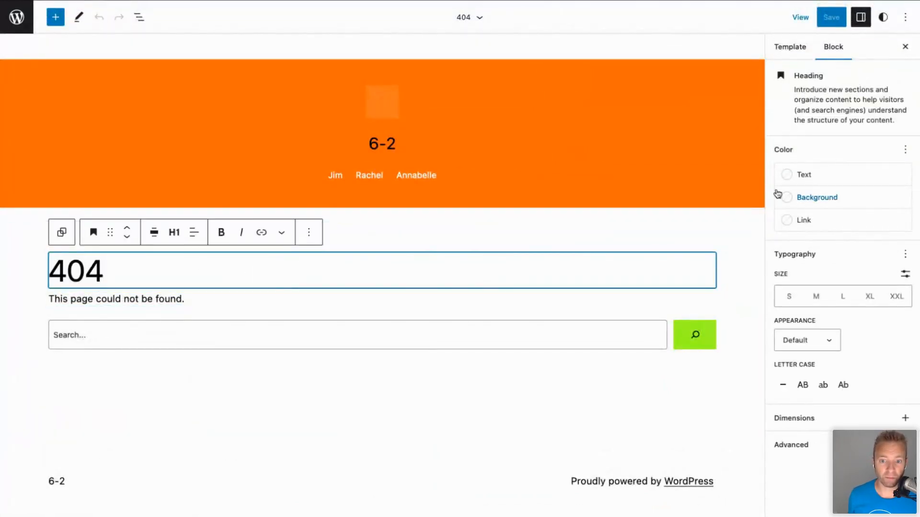
left_click(805, 175)
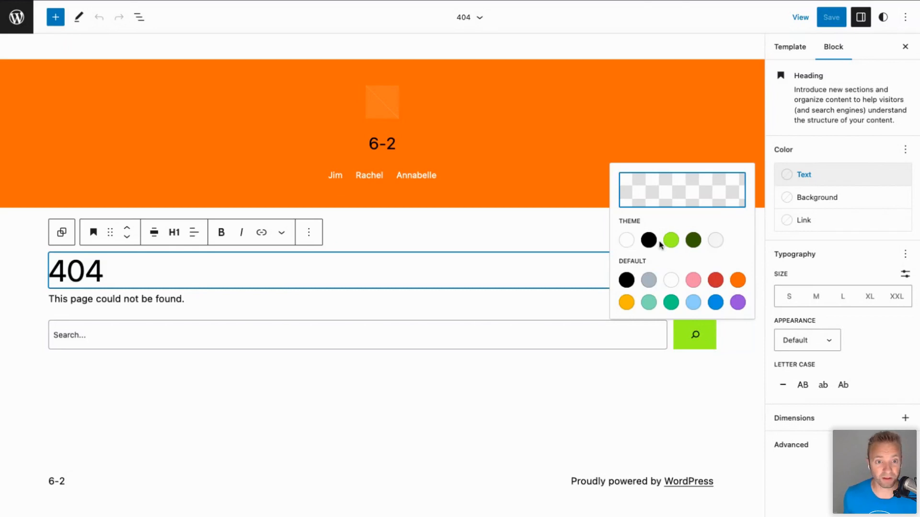
left_click(572, 242)
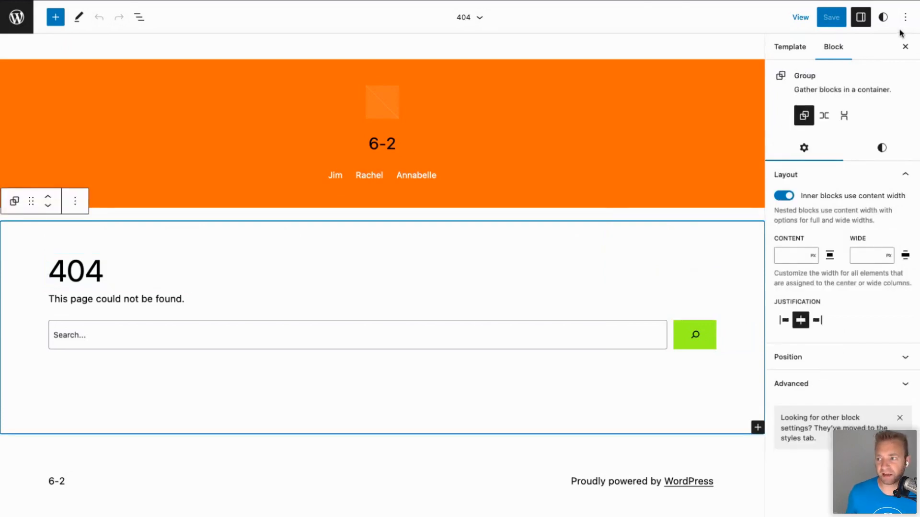
Browse the Styles style variations, then return to the main Styles panel with the default variation kept.
left_click(883, 19)
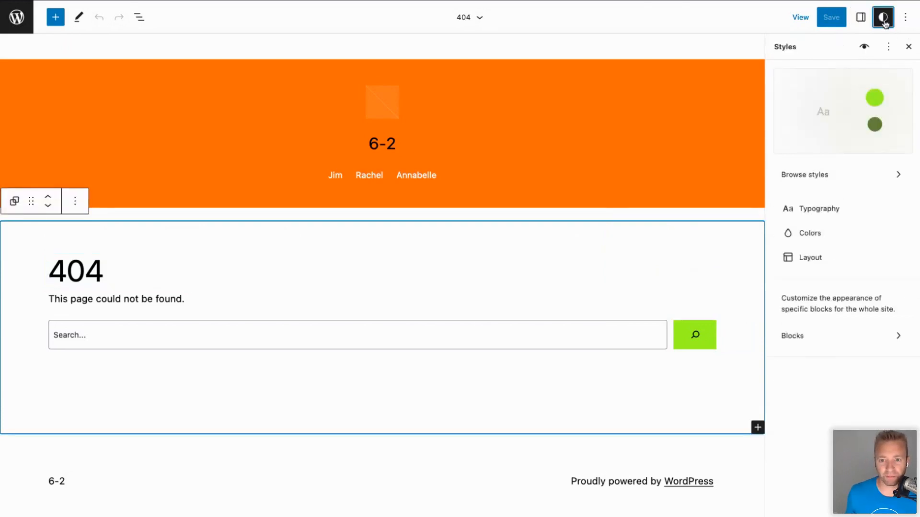
left_click(827, 180)
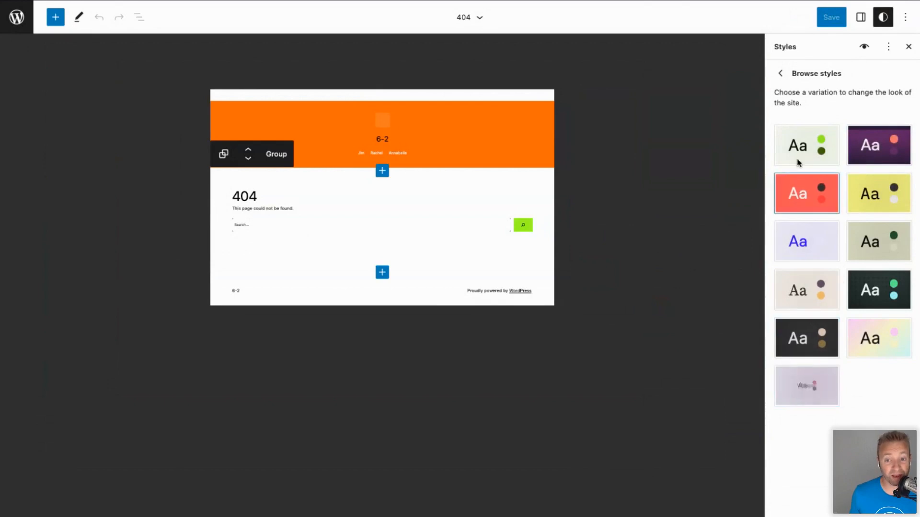
left_click(779, 75)
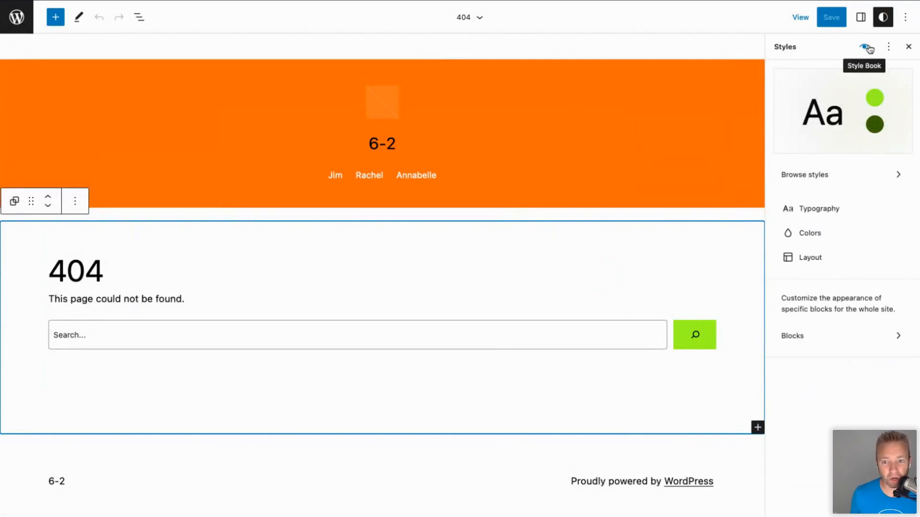
Open the Style Book and scroll through the Text block examples.
left_click(868, 48)
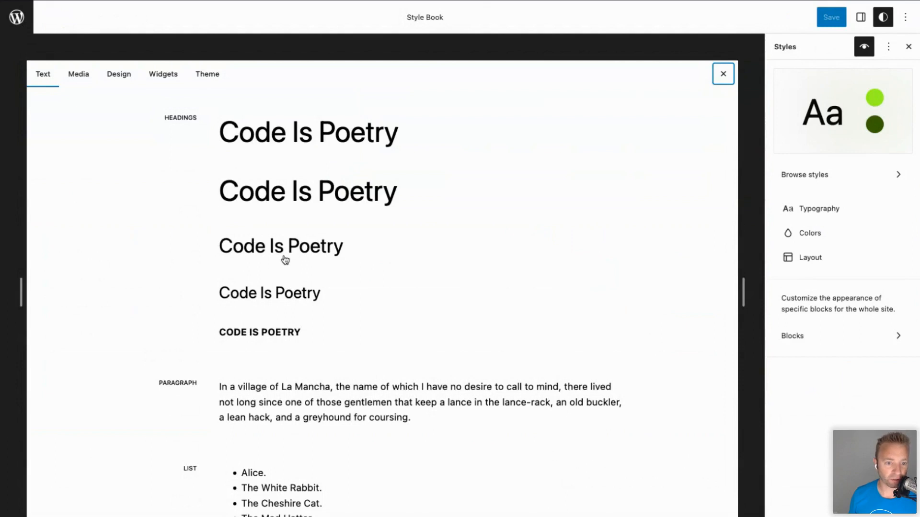
scroll(288, 364, "down", 4)
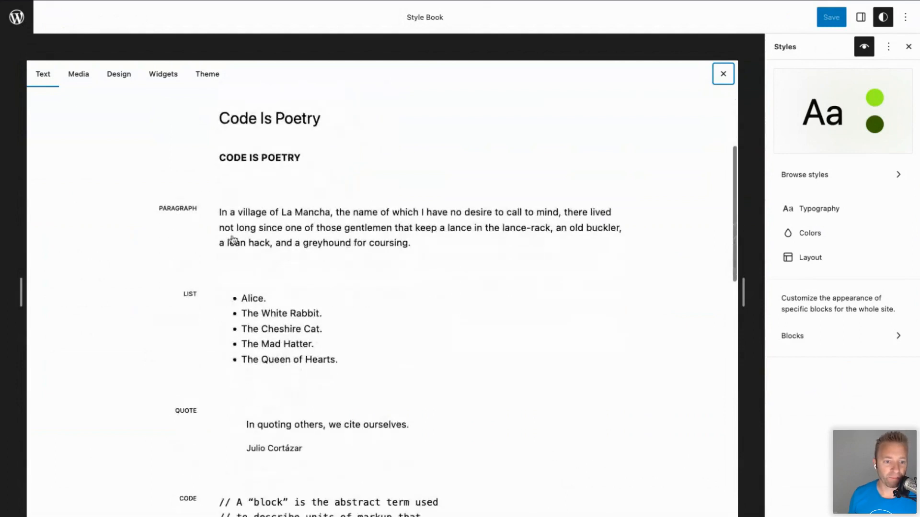
scroll(254, 355, "down", 3)
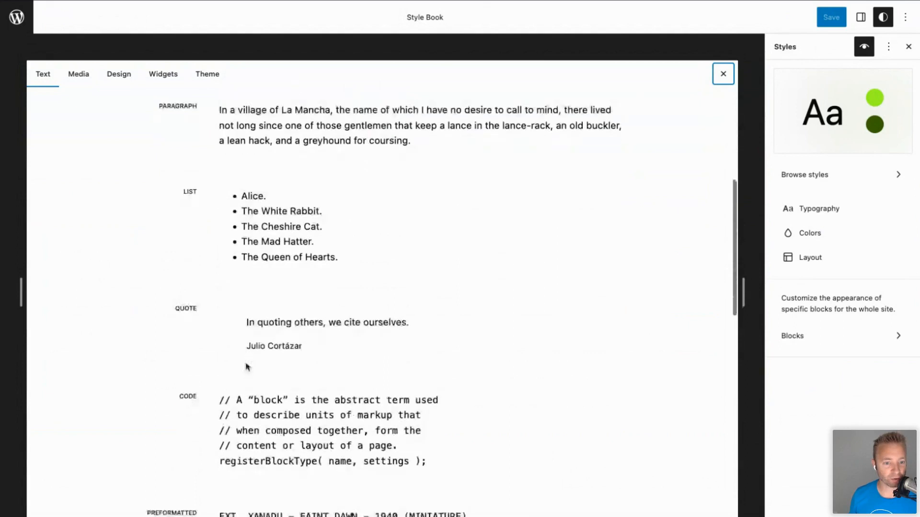
scroll(278, 338, "down", 3)
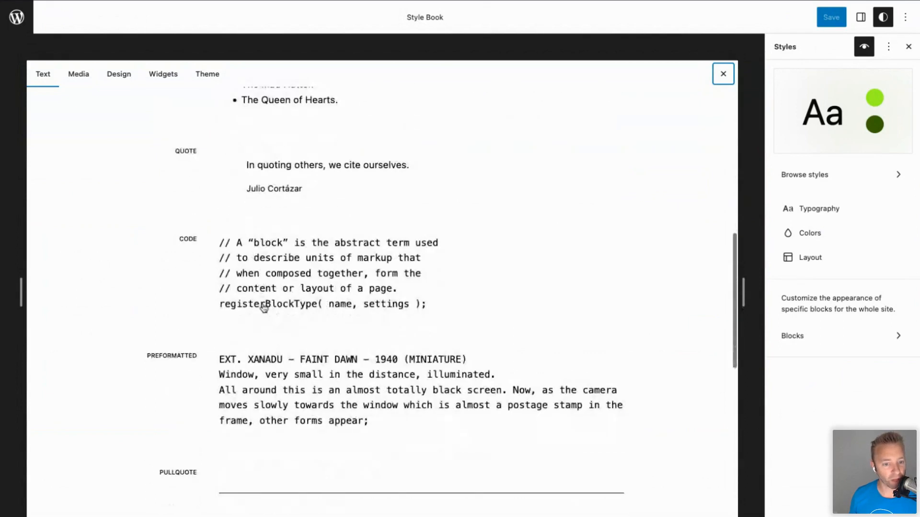
scroll(260, 371, "down", 4)
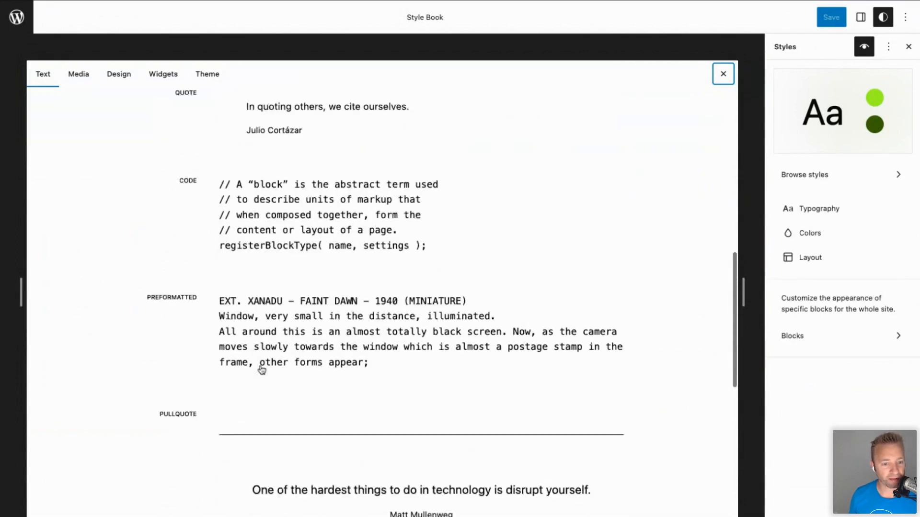
scroll(261, 369, "up", 15)
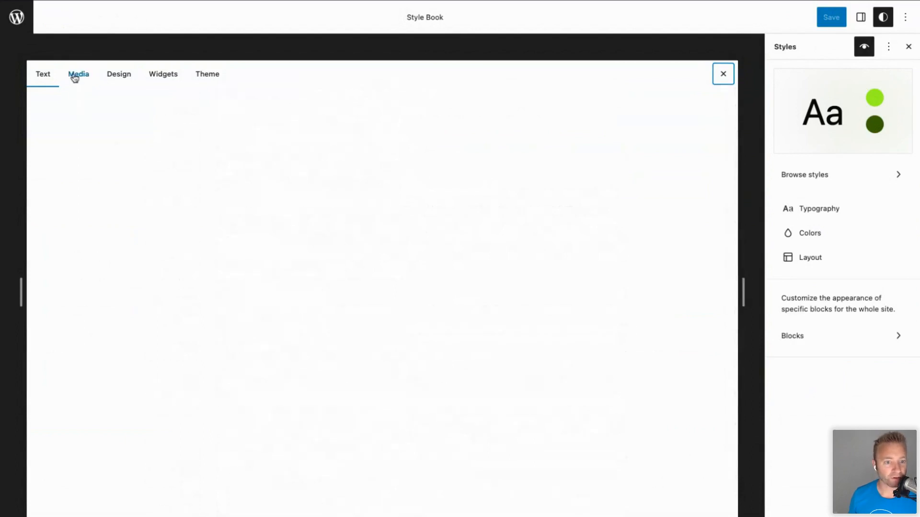
Preview the Media and Design blocks, showing the Call to Action button's style options.
left_click(75, 77)
scroll(360, 280, "down", 5)
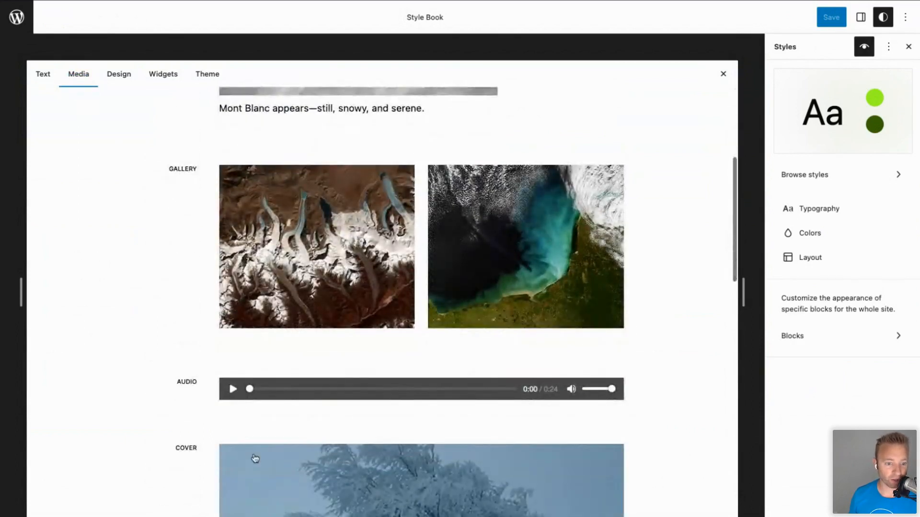
left_click(120, 77)
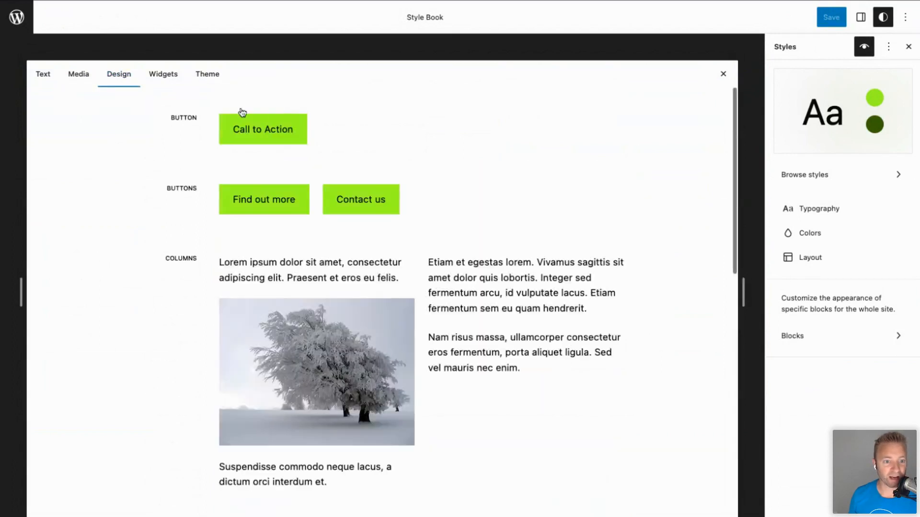
left_click(244, 132)
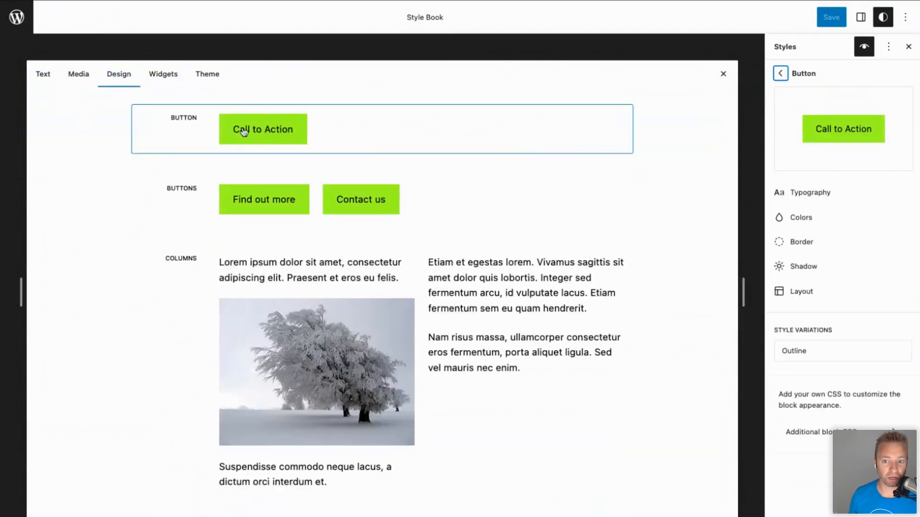
Try adjusting the orange default palette colour, then return to the button's styles.
left_click(806, 218)
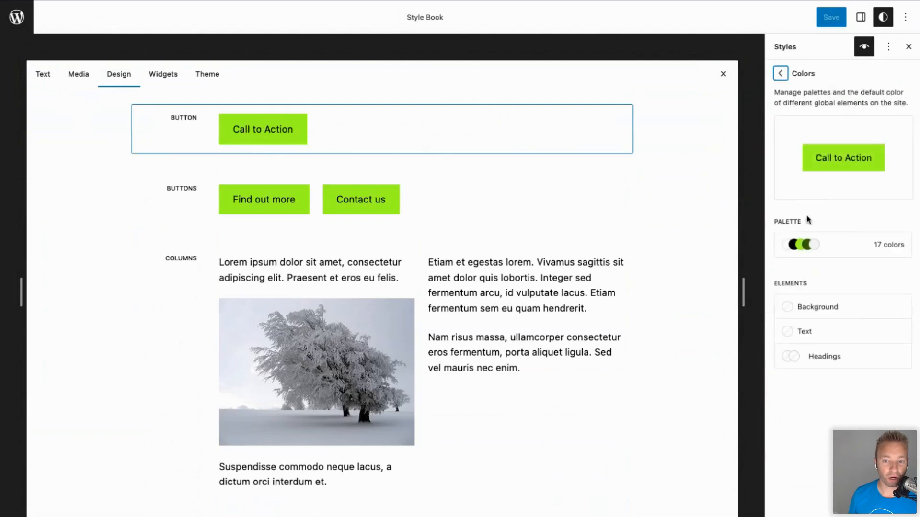
left_click(828, 255)
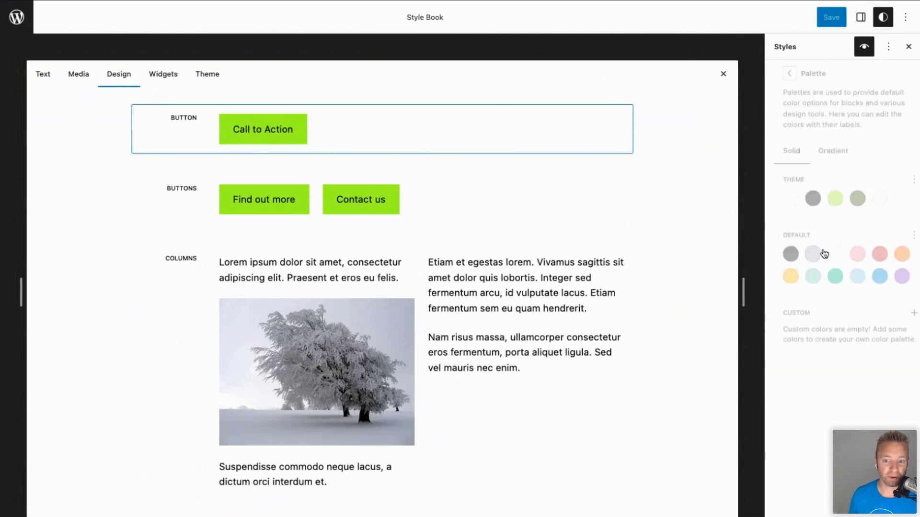
left_click(896, 255)
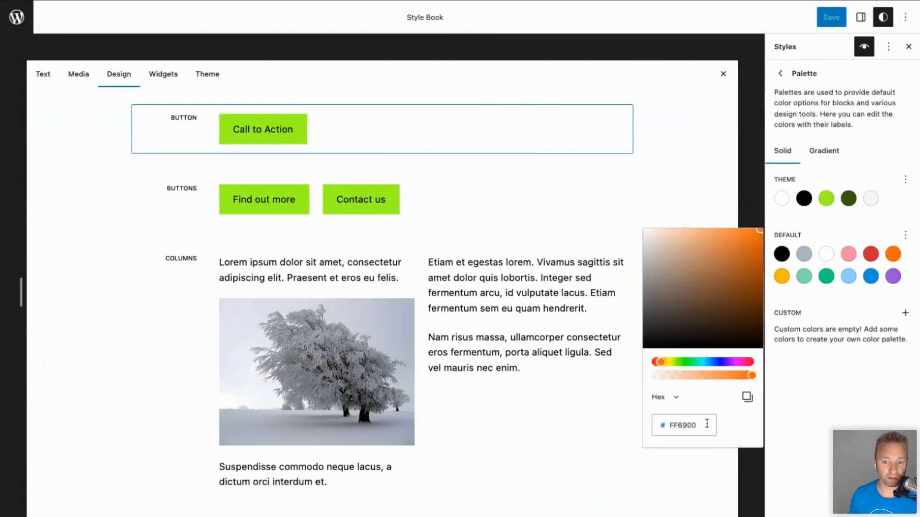
left_click(756, 232)
left_click(889, 255)
left_click(889, 257)
left_click(889, 257)
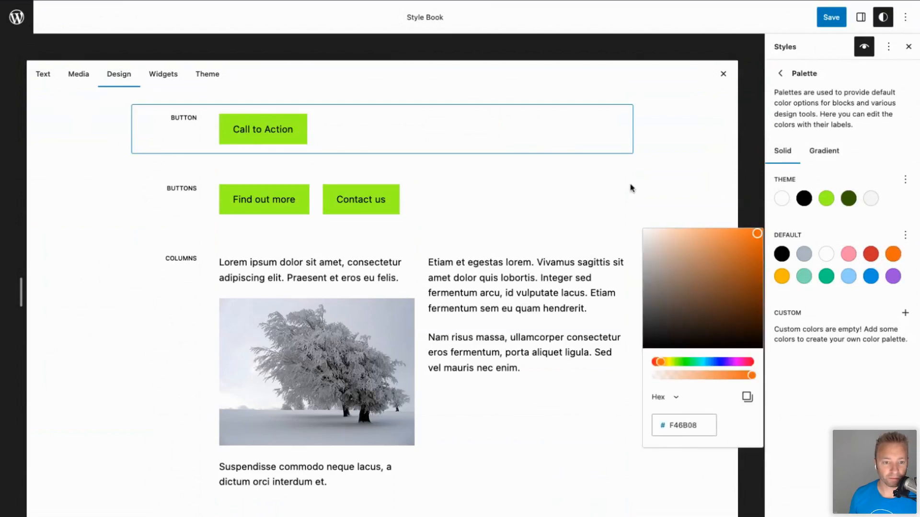
left_click(289, 125)
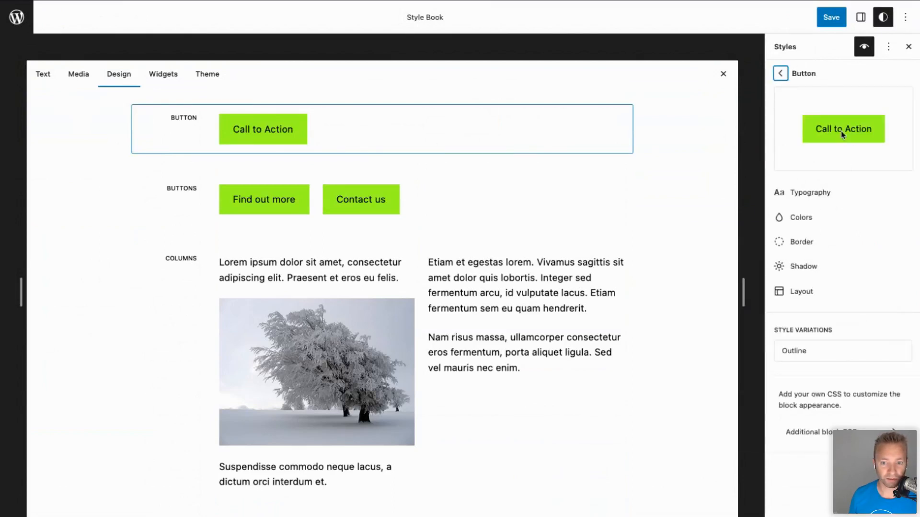
Change the orange default palette colour to purple, glancing at the pink swatch.
left_click(807, 217)
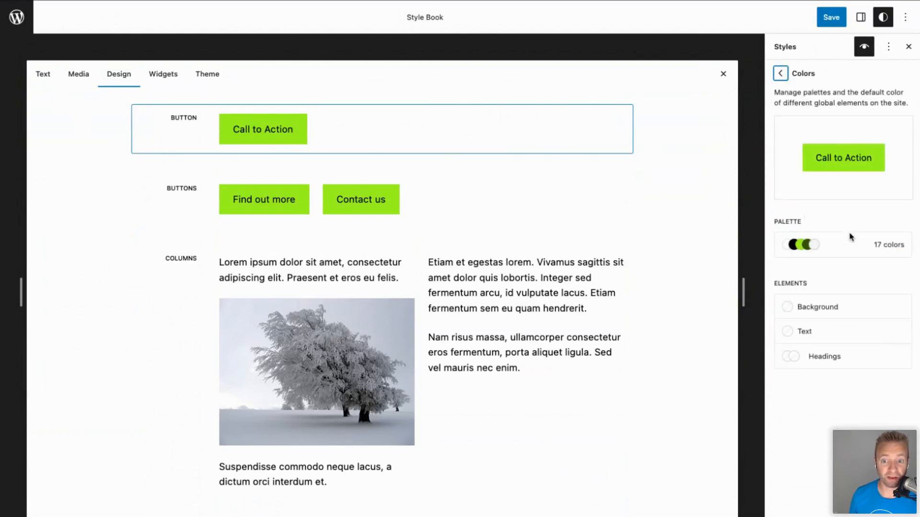
left_click(881, 246)
left_click(893, 254)
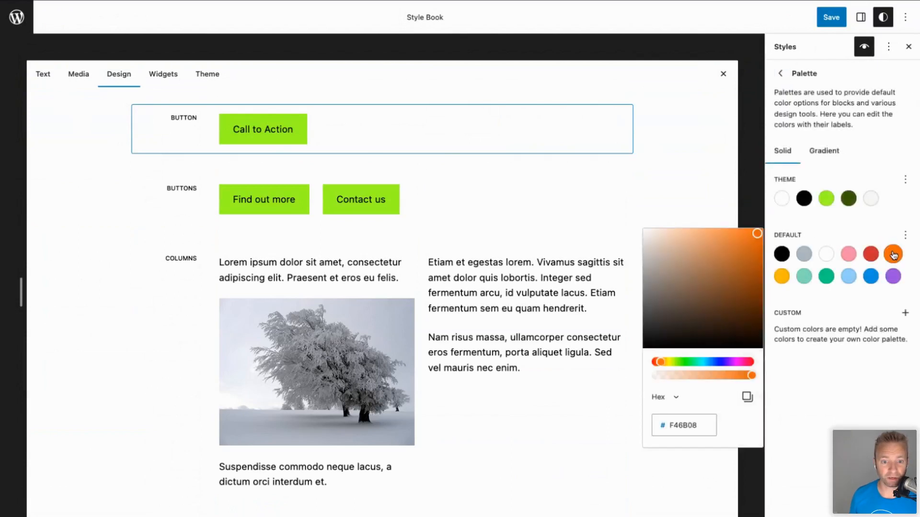
left_click(728, 362)
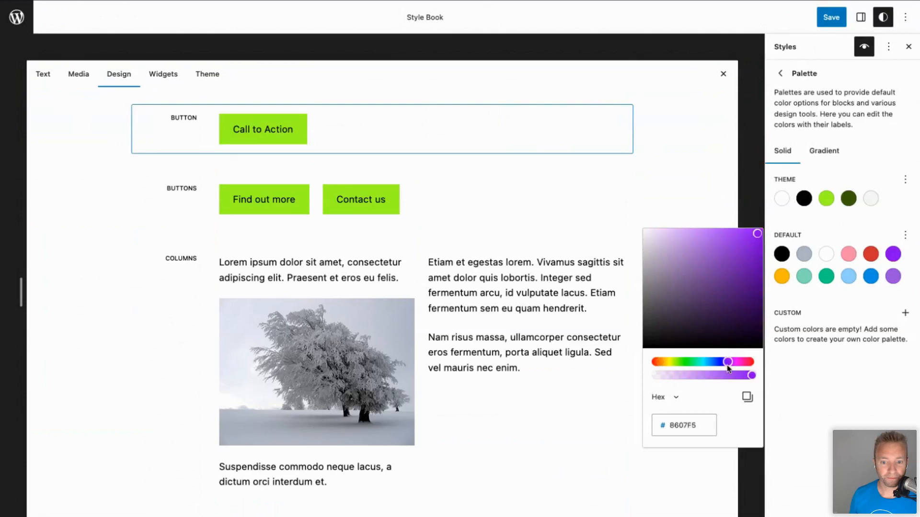
left_click_drag(737, 280, 743, 243)
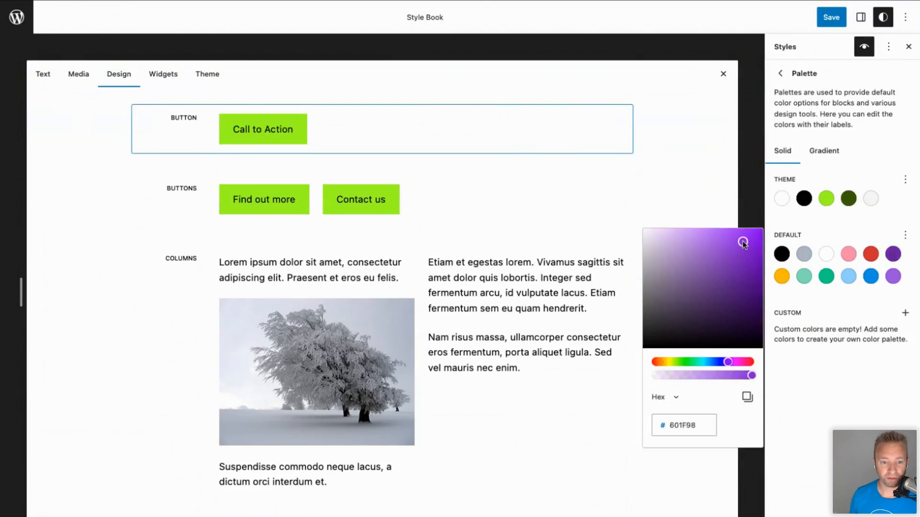
left_click(825, 267)
left_click(827, 258)
left_click(853, 258)
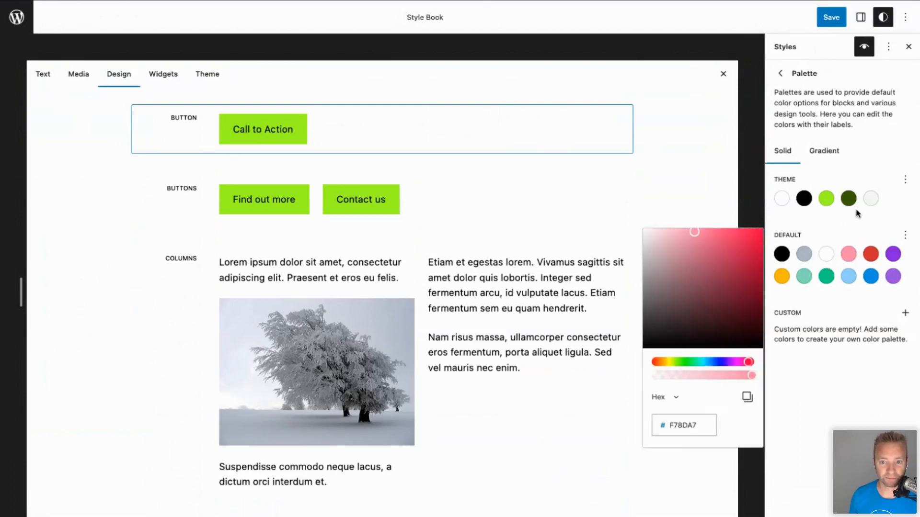
left_click(770, 59)
left_click(780, 73)
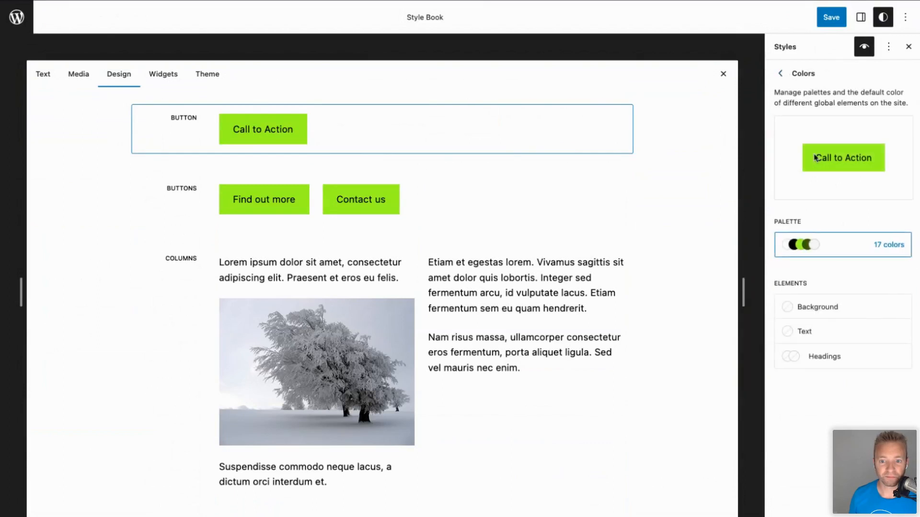
Set the site background to Pale cyan blue and the text colour to Contrast black.
left_click(837, 308)
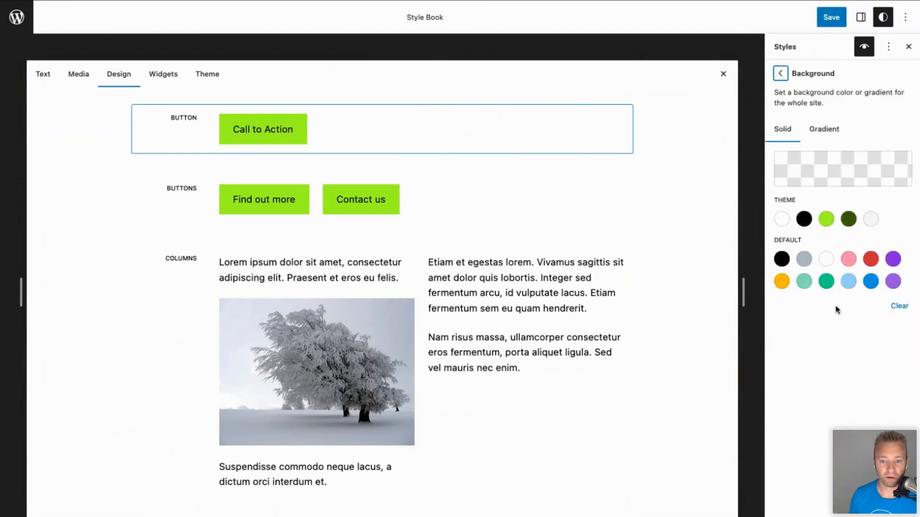
left_click(848, 282)
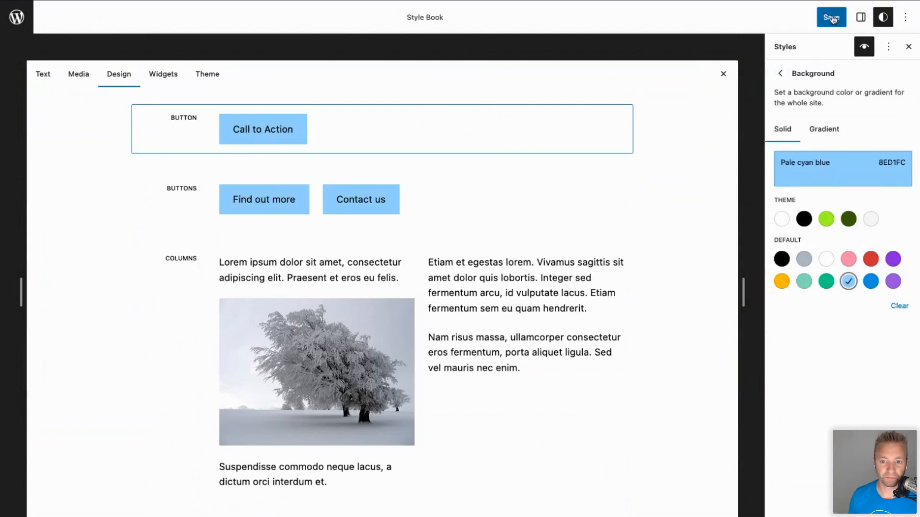
left_click(778, 75)
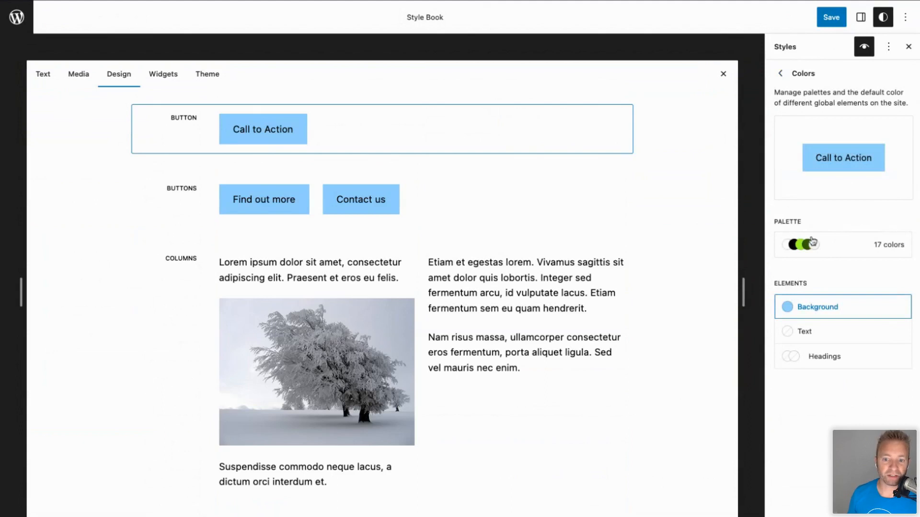
left_click(821, 334)
left_click(783, 255)
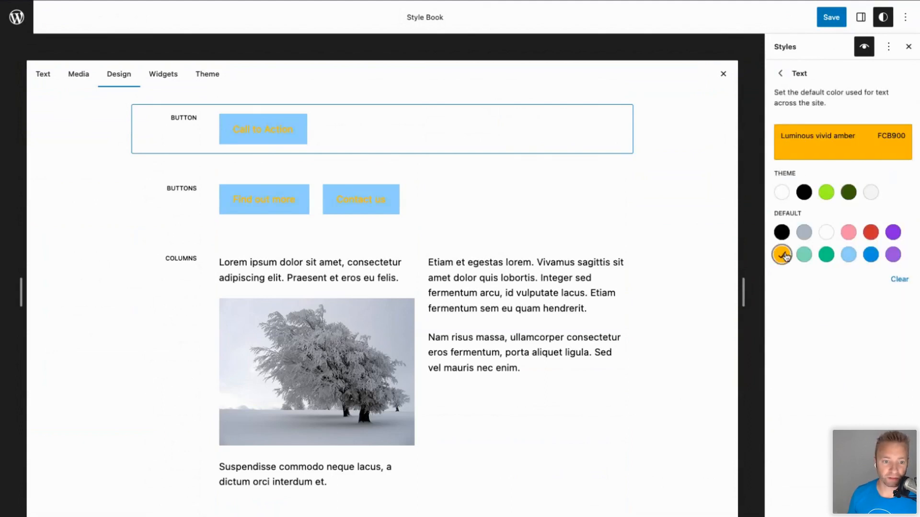
left_click(781, 233)
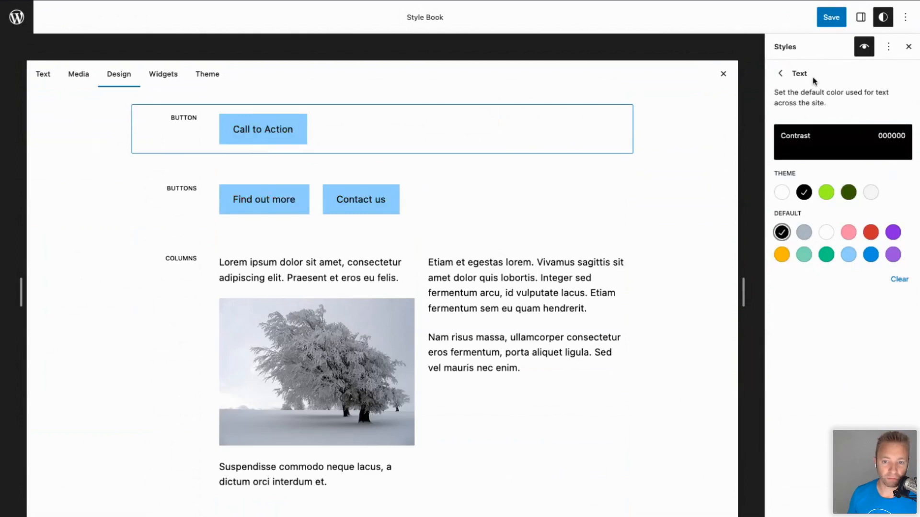
left_click(780, 73)
Select the Group, Page Break and Custom Link examples in the Style Book.
scroll(204, 263, "down", 2)
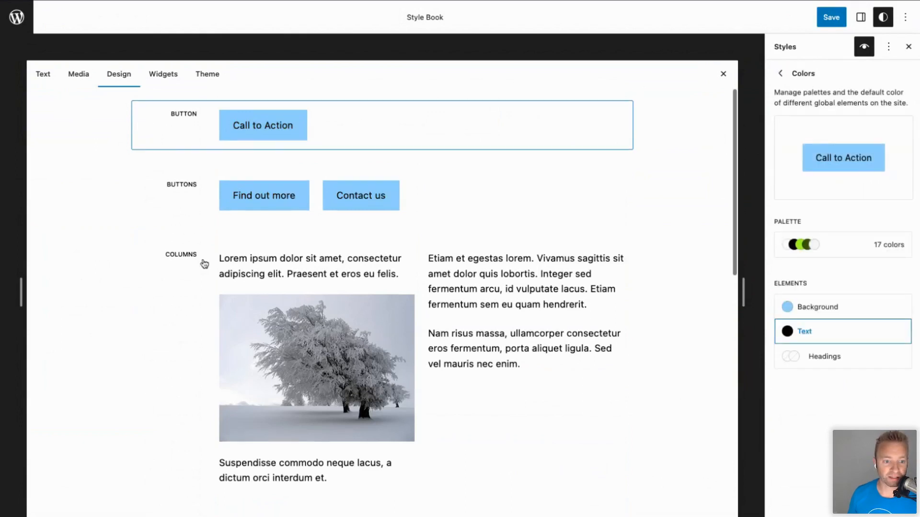
scroll(204, 263, "down", 10)
scroll(203, 263, "up", 4)
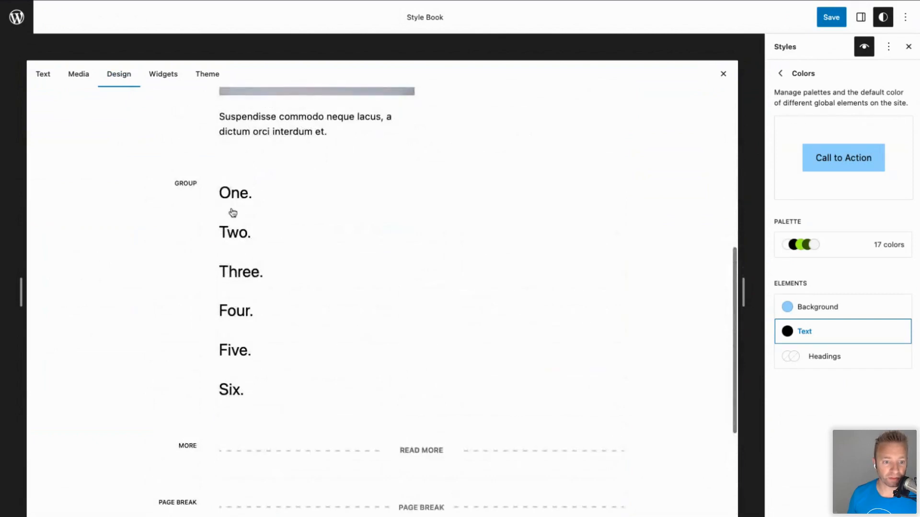
left_click(233, 213)
scroll(228, 283, "down", 4)
left_click(435, 338)
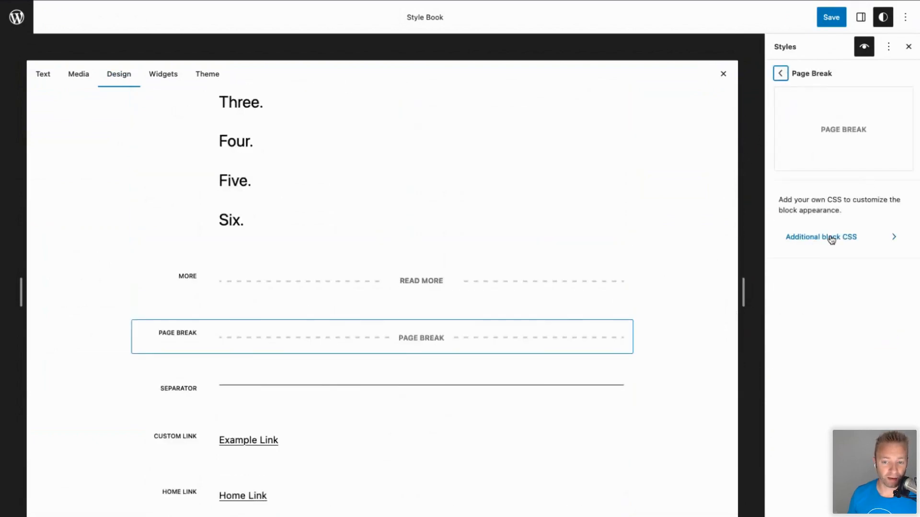
scroll(204, 410, "down", 1)
left_click(240, 413)
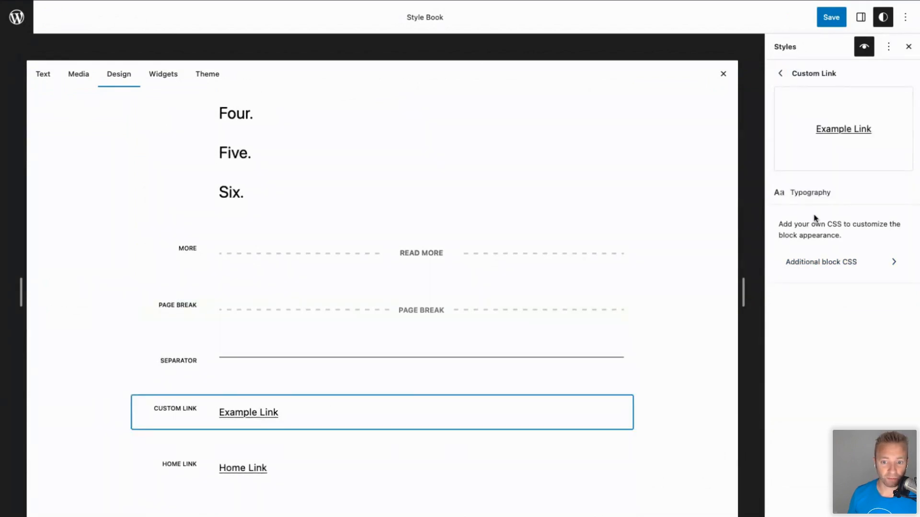
Set the Custom Link font to System Font, leaving its letter case unchanged.
left_click(823, 196)
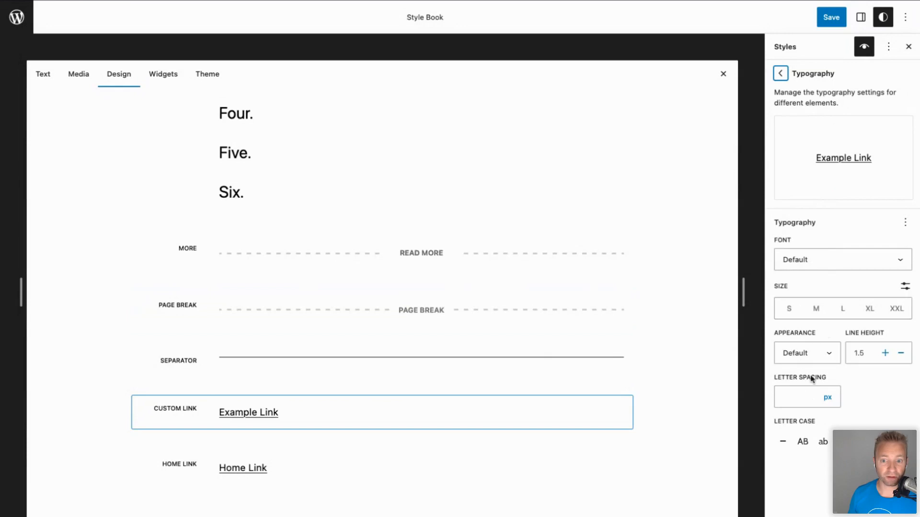
left_click(821, 261)
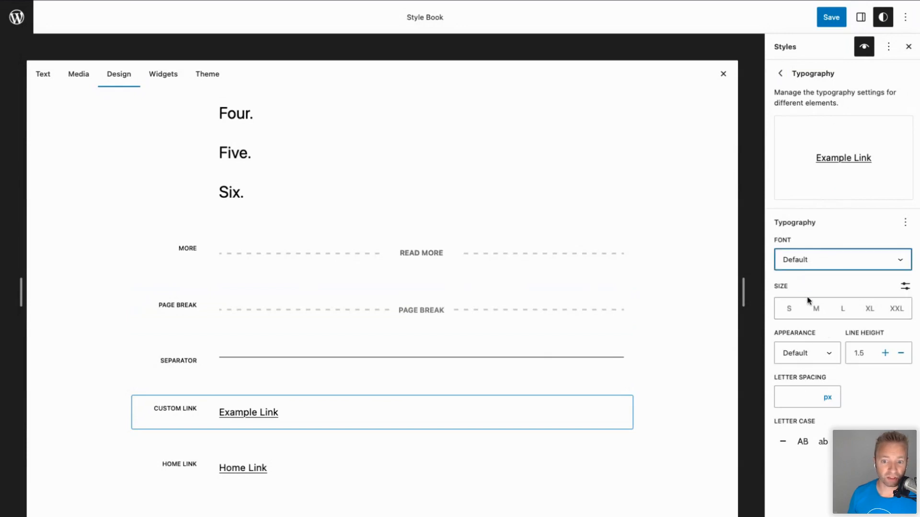
key("Down")
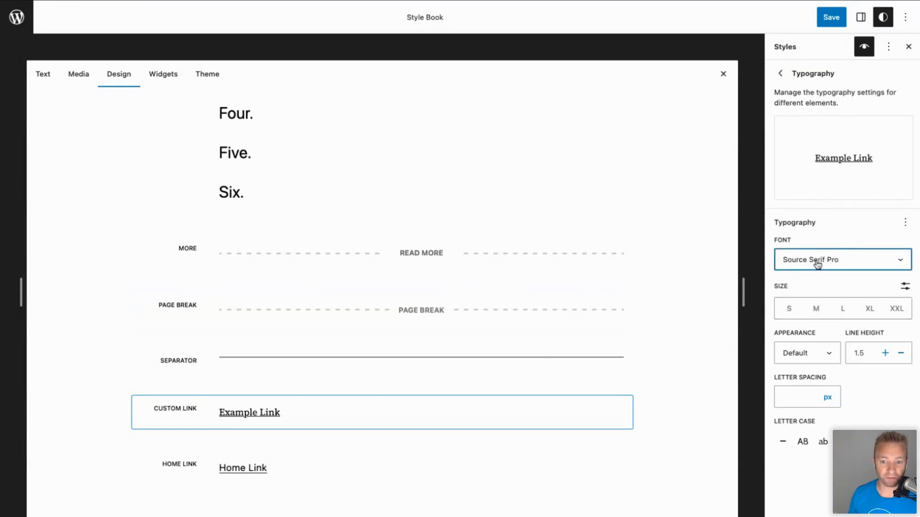
key("Down")
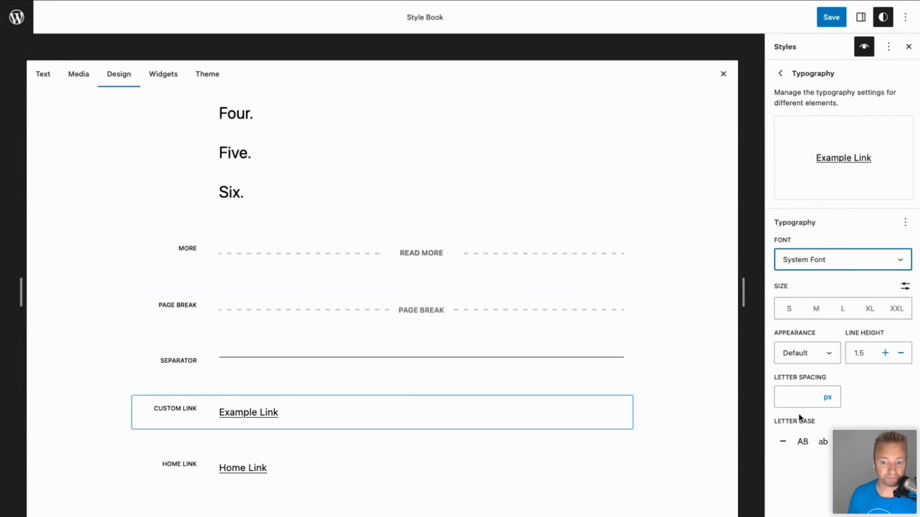
left_click(804, 444)
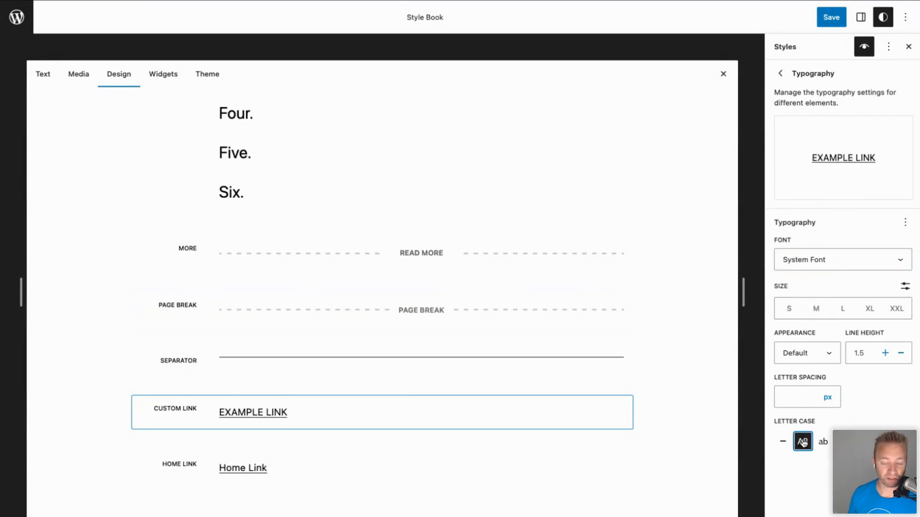
left_click(785, 442)
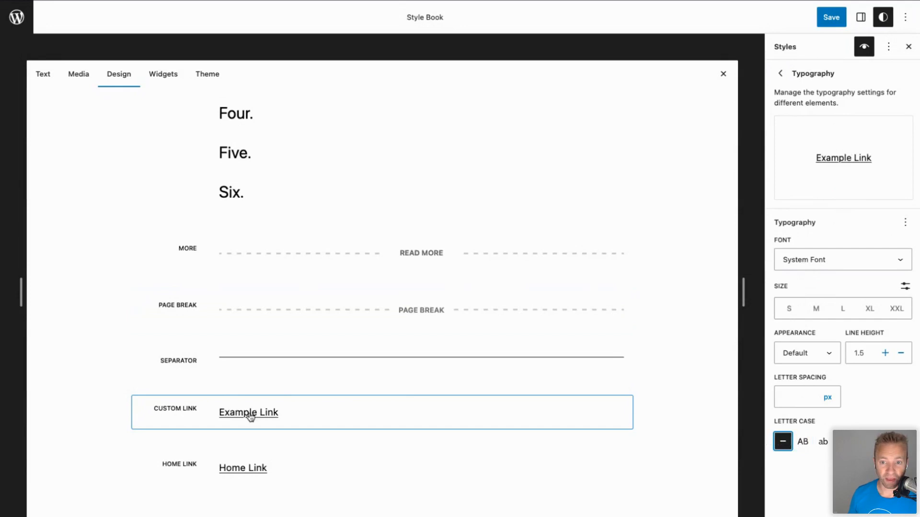
Go back to the Blocks style list and scroll through it.
left_click(781, 75)
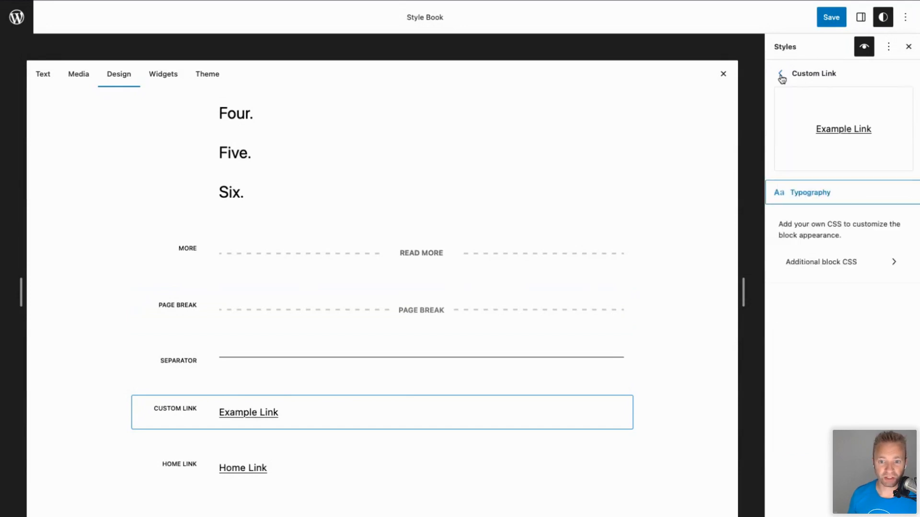
left_click(781, 75)
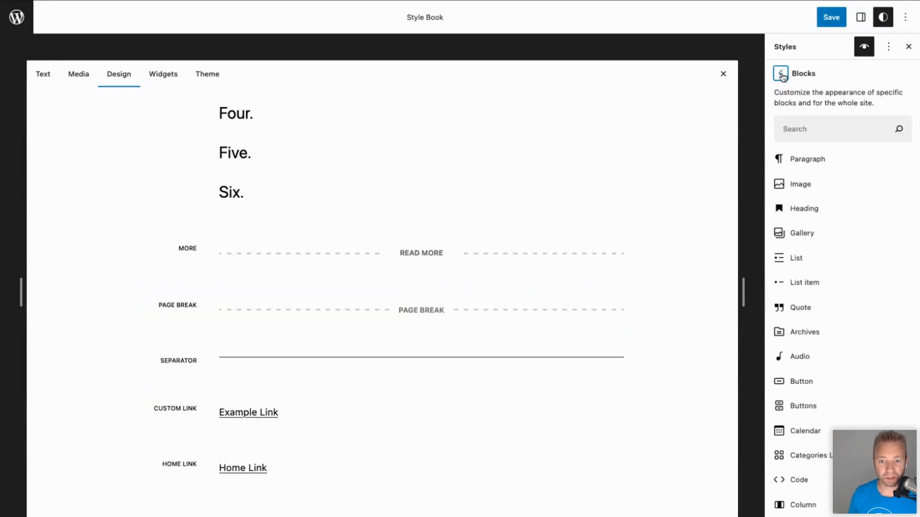
scroll(833, 265, "down", 3)
scroll(805, 273, "up", 4)
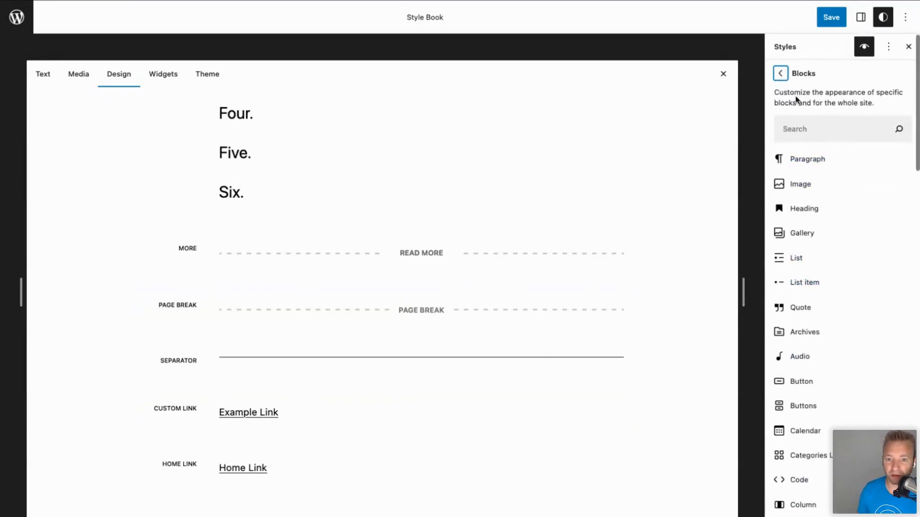
scroll(823, 335, "down", 1)
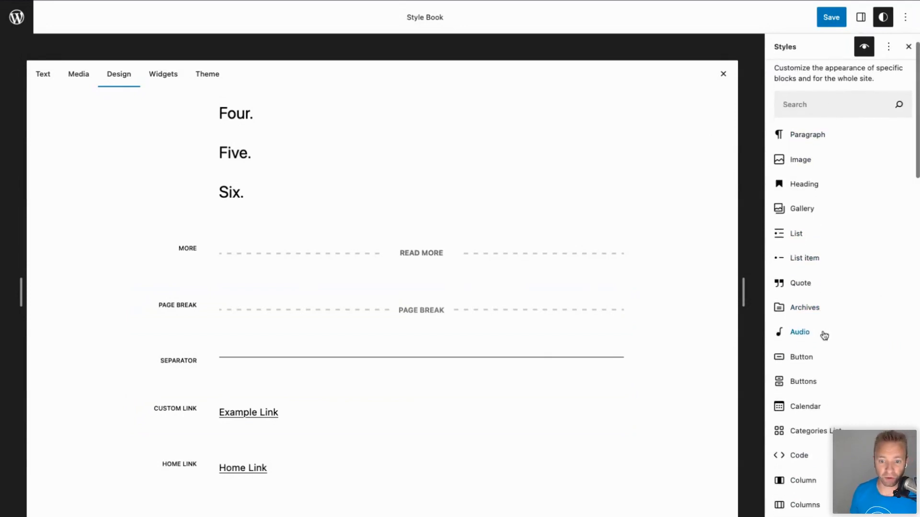
left_click(805, 408)
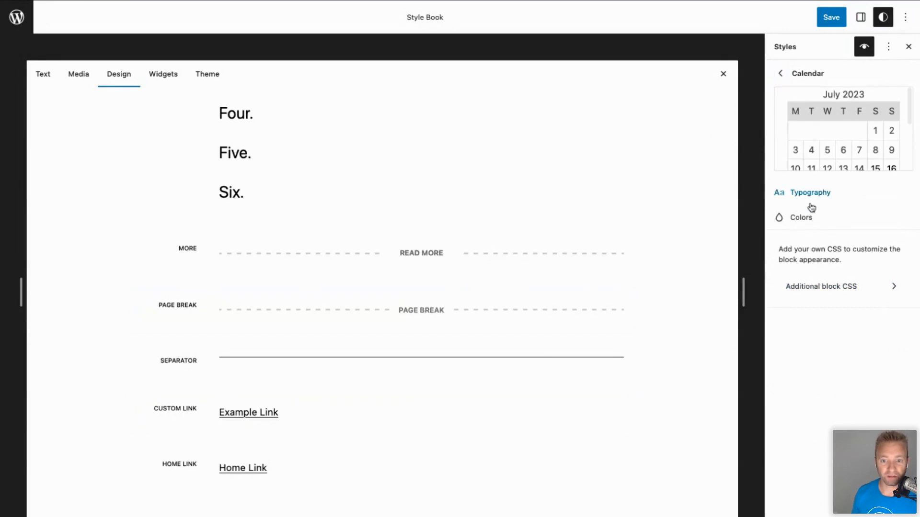
Give the Calendar block a Light green cyan background and Vivid cyan blue text.
left_click(165, 74)
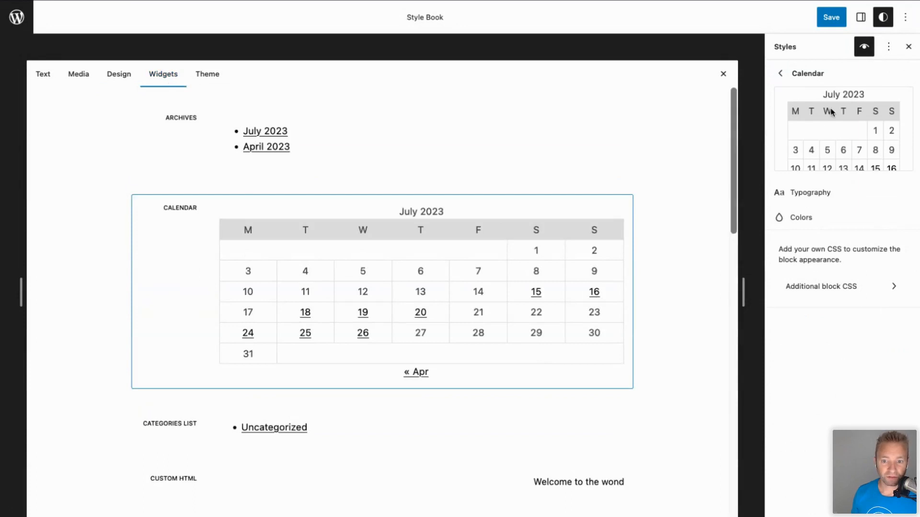
left_click(809, 194)
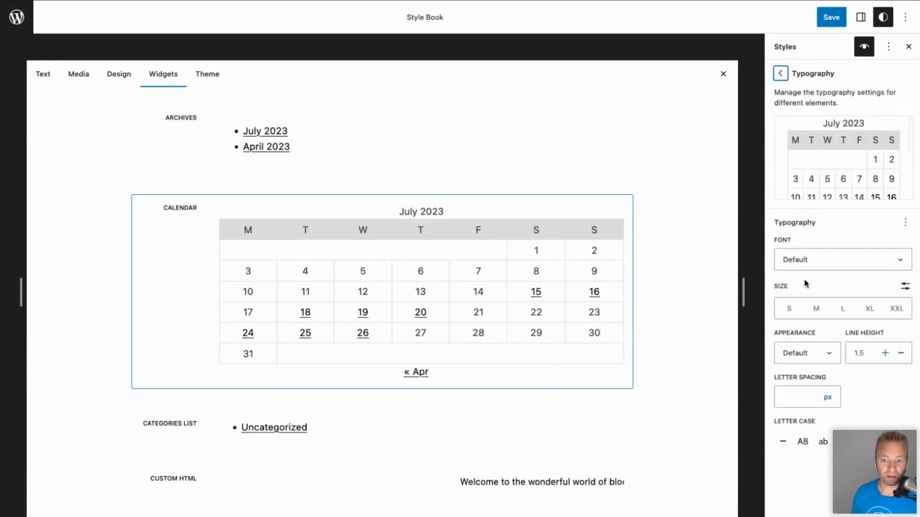
left_click(780, 74)
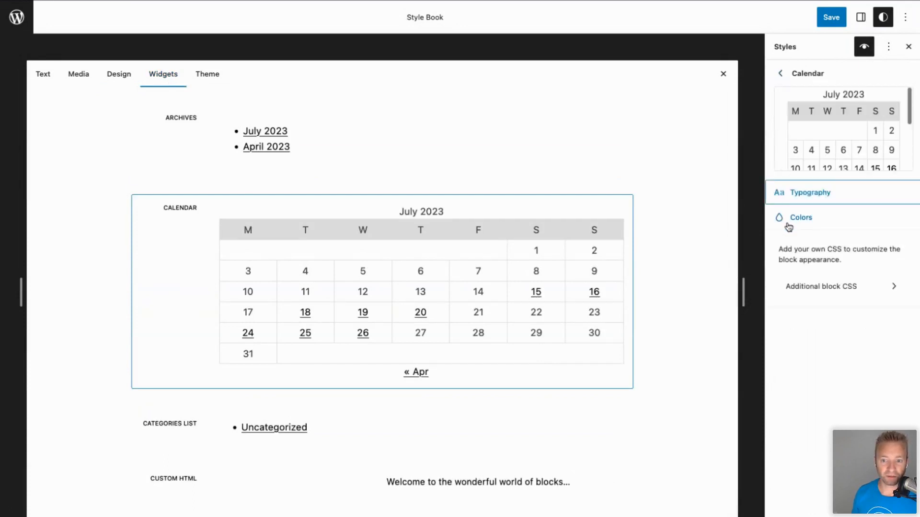
left_click(805, 219)
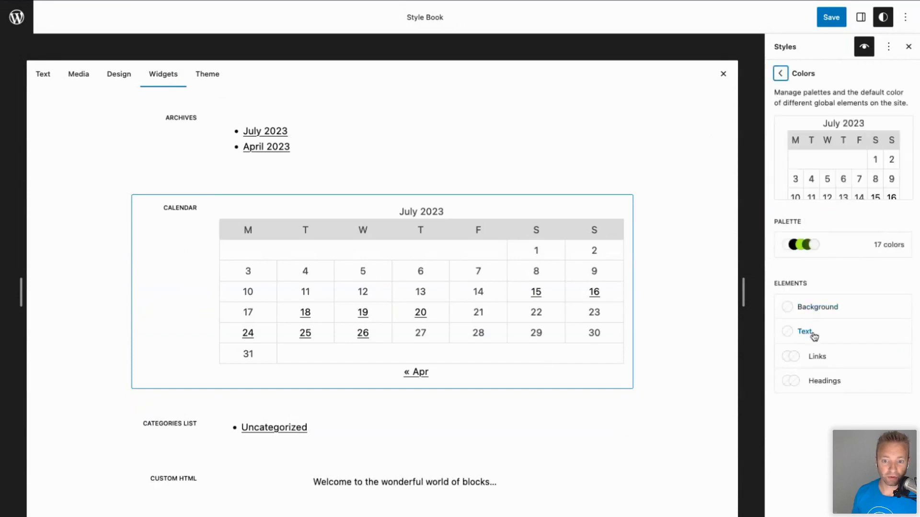
left_click(818, 308)
left_click(805, 254)
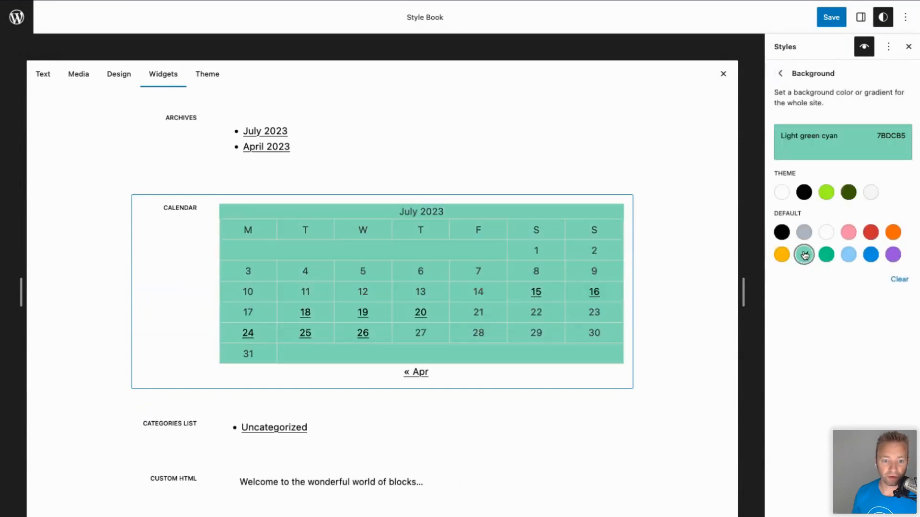
left_click(782, 73)
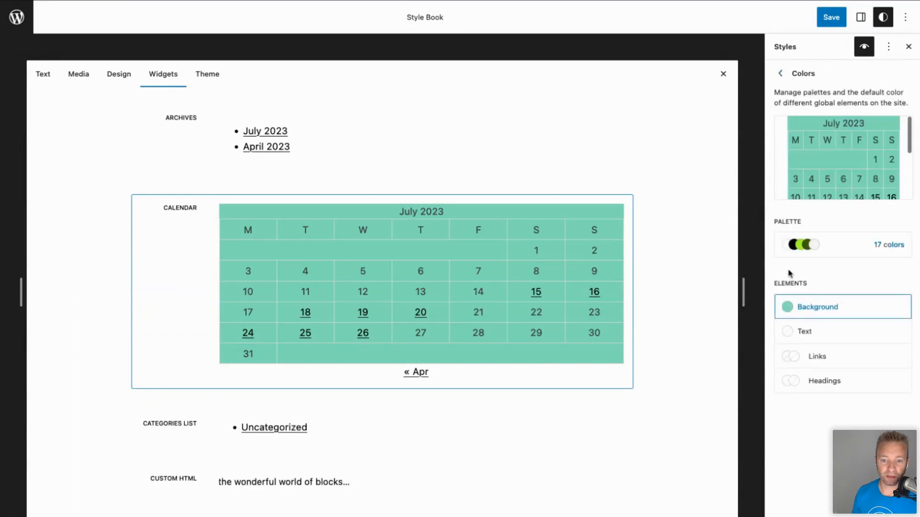
left_click(817, 330)
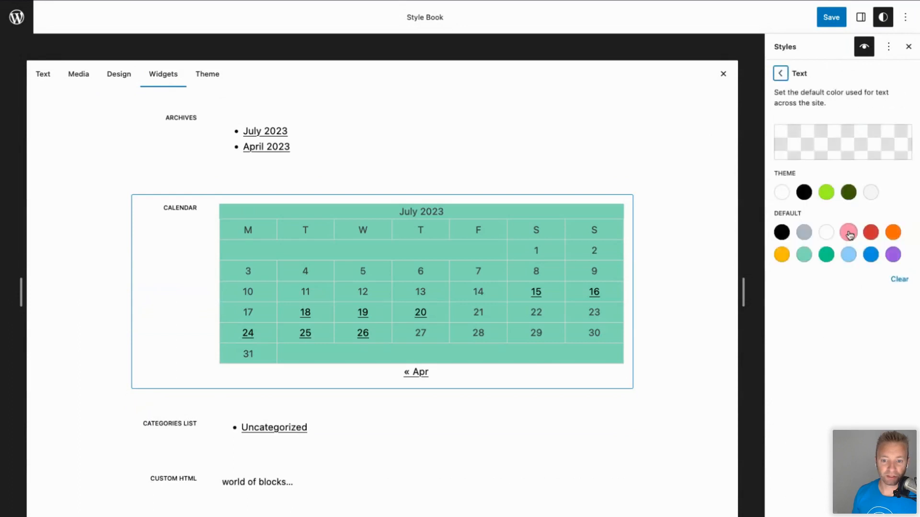
left_click(870, 255)
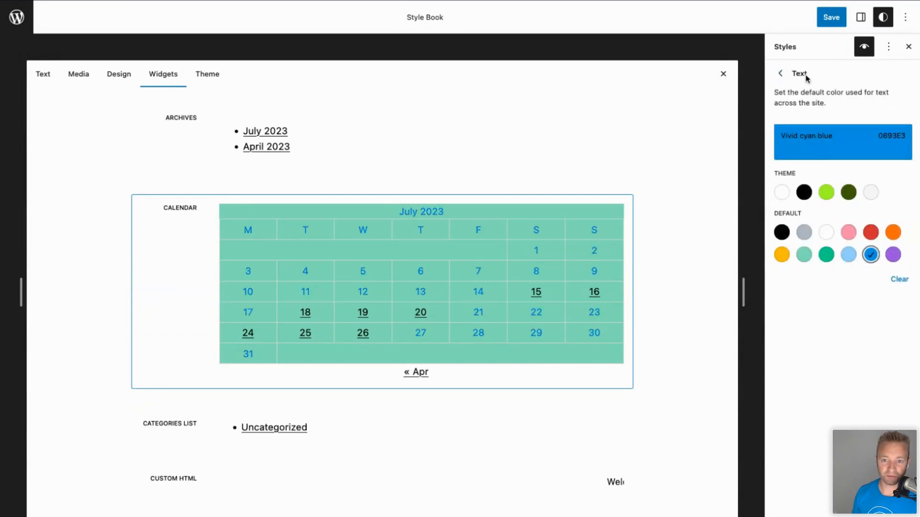
left_click(782, 73)
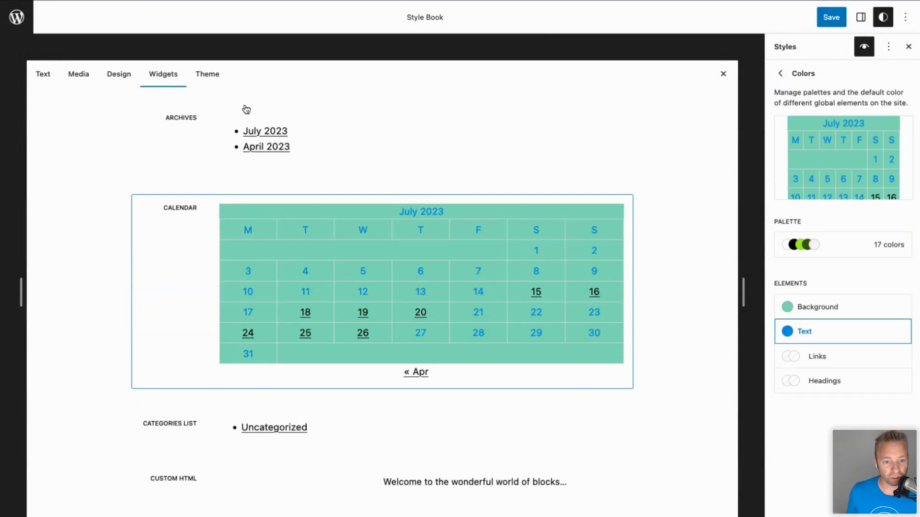
Preview the Design and Media examples, then save the site styles.
scroll(275, 207, "down", 10)
scroll(283, 213, "down", 5)
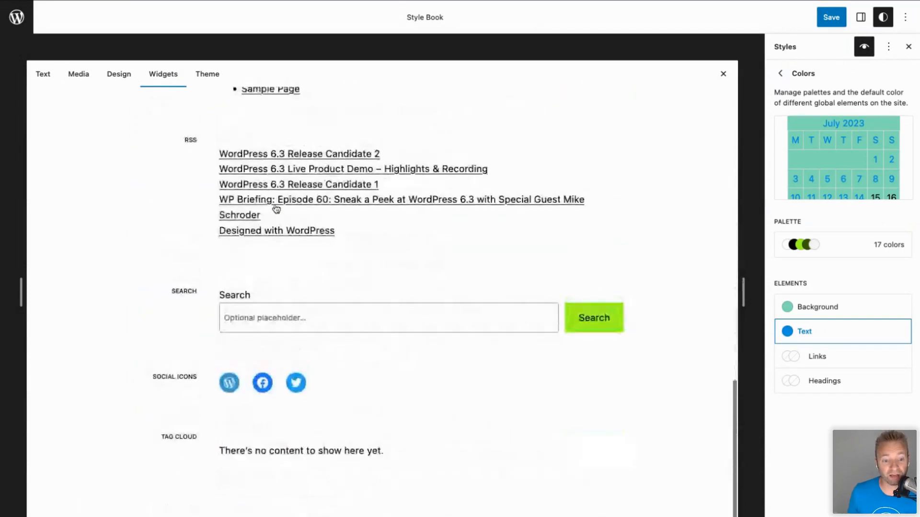
scroll(286, 216, "up", 15)
left_click(114, 77)
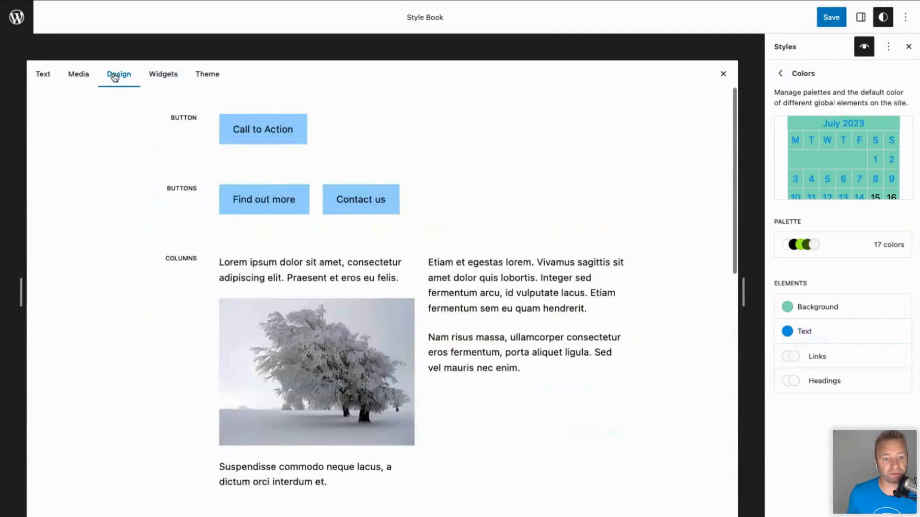
left_click(78, 82)
left_click(119, 77)
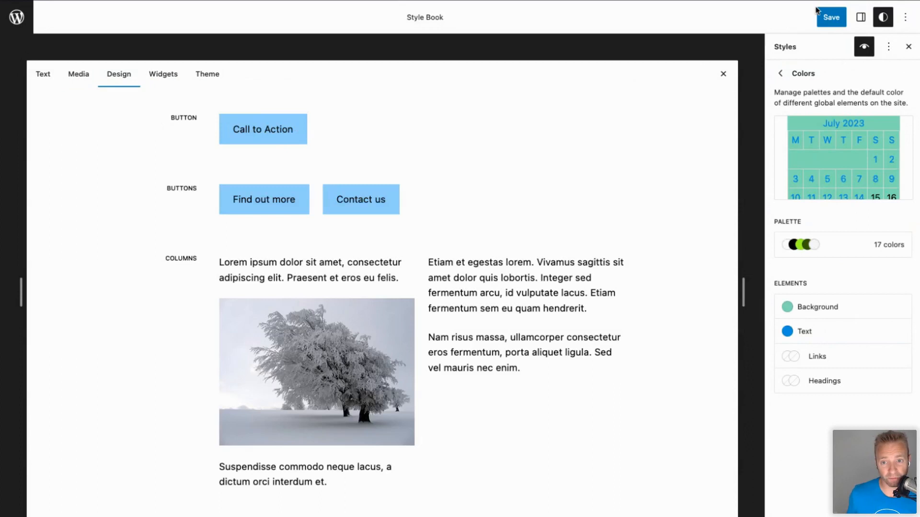
left_click(830, 17)
left_click(832, 19)
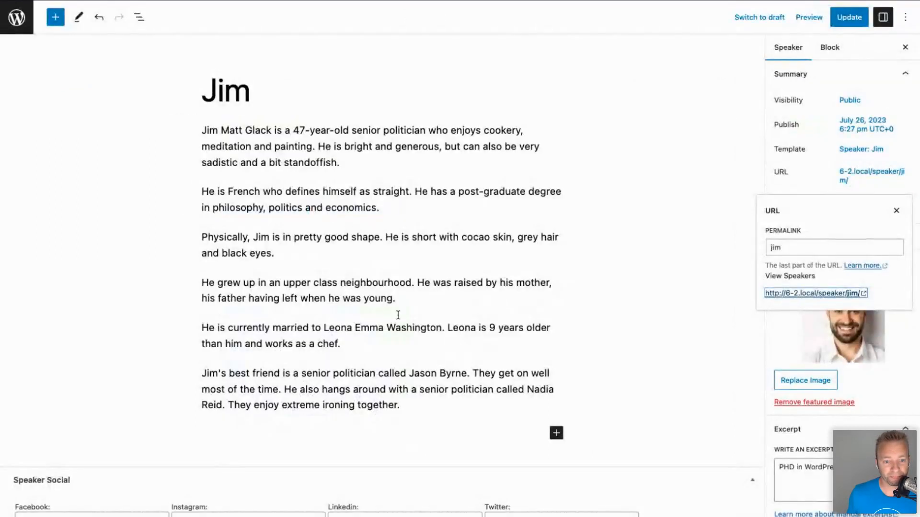
Insert a Button block labelled 'Text' below the post's last paragraph.
left_click(412, 399)
key("Return")
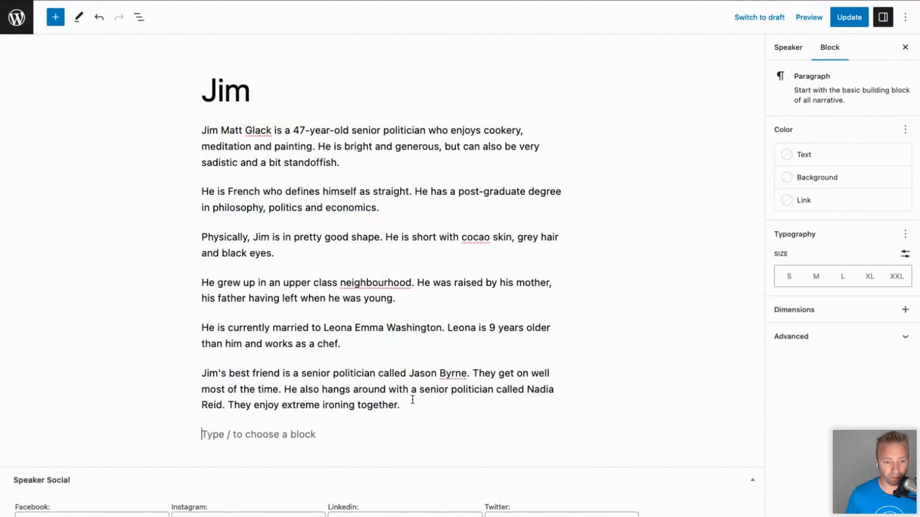
type("/butt")
key("Return")
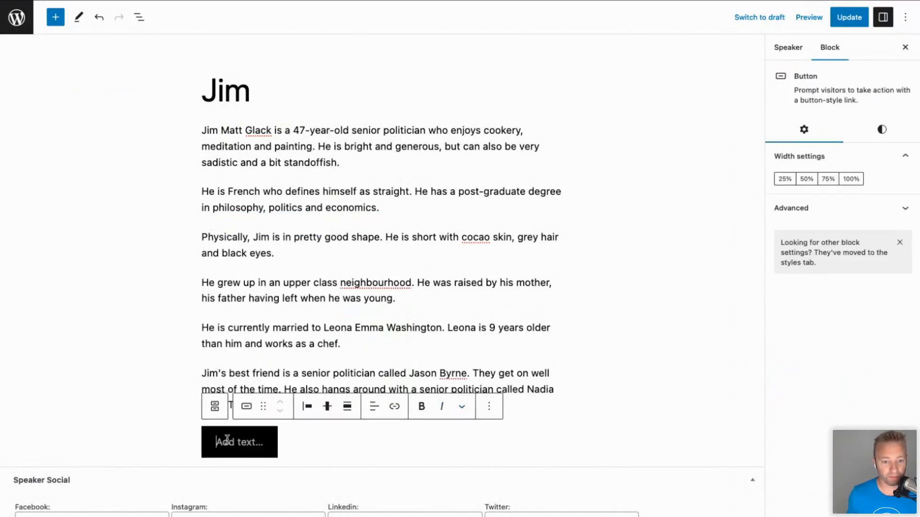
type("Text")
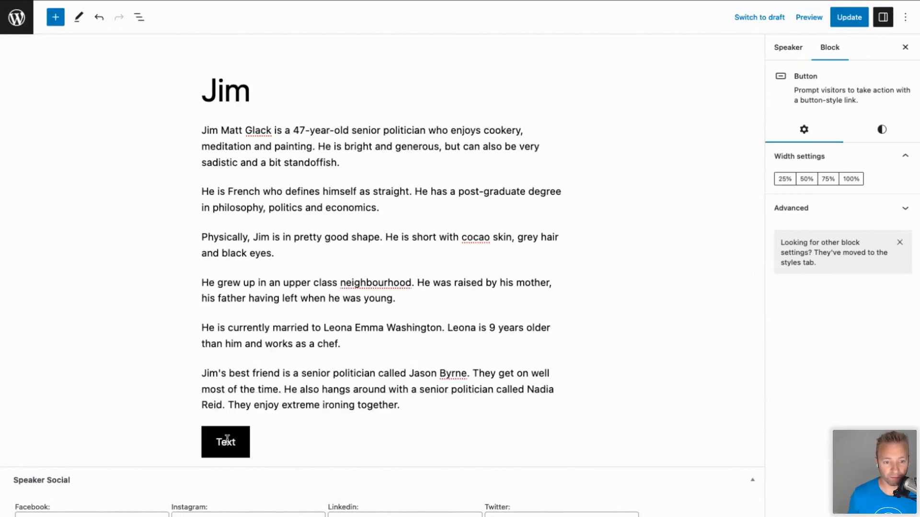
left_click(314, 442)
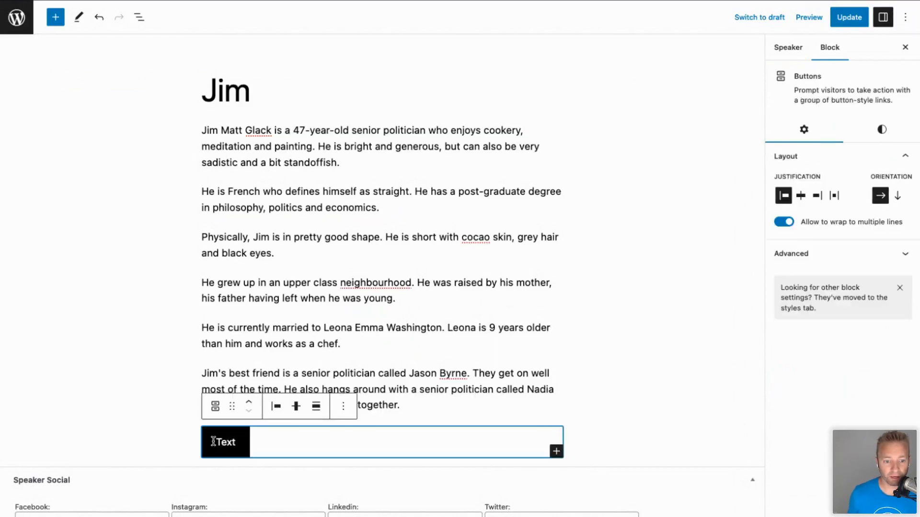
left_click(592, 395)
left_click(239, 442)
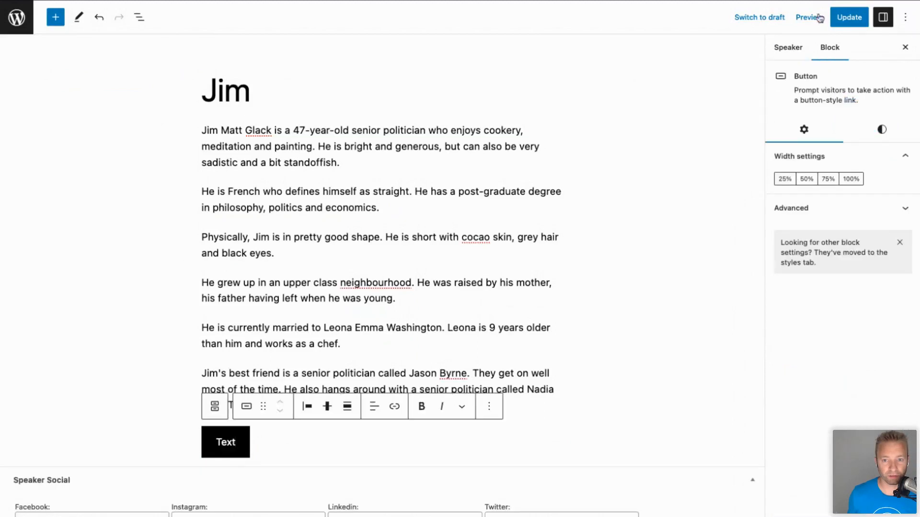
Reload the editor, leaving the page, and add an empty Buttons block below the final paragraph.
key("super+r")
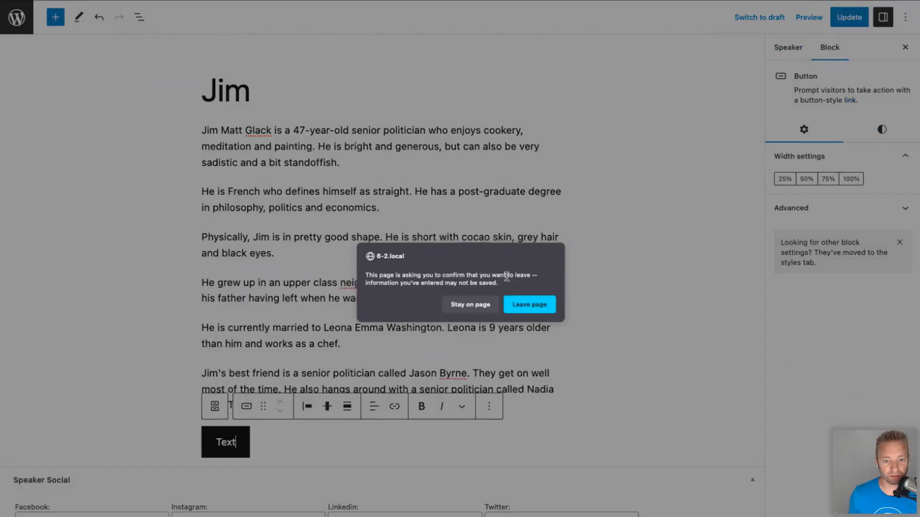
left_click(530, 305)
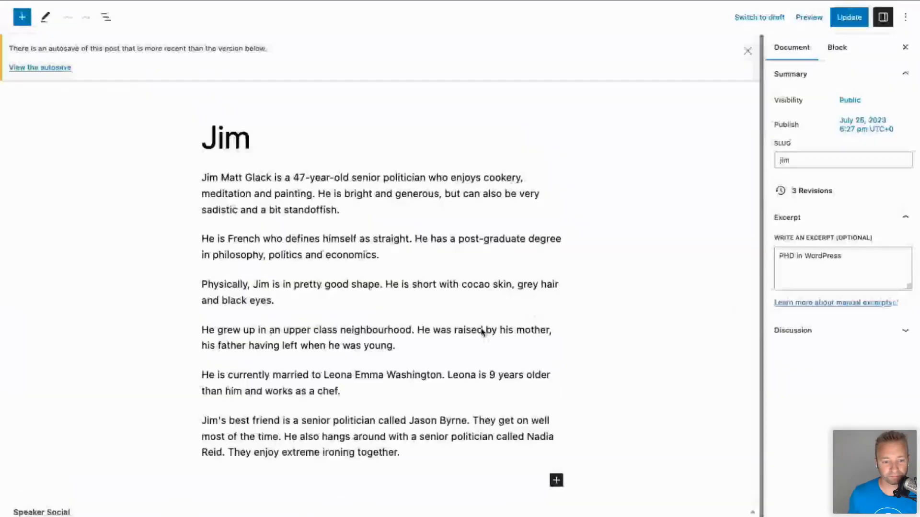
left_click(415, 450)
key("Return")
type("Ix")
key("BackSpace")
key("BackSpace")
type("/but")
key("Return")
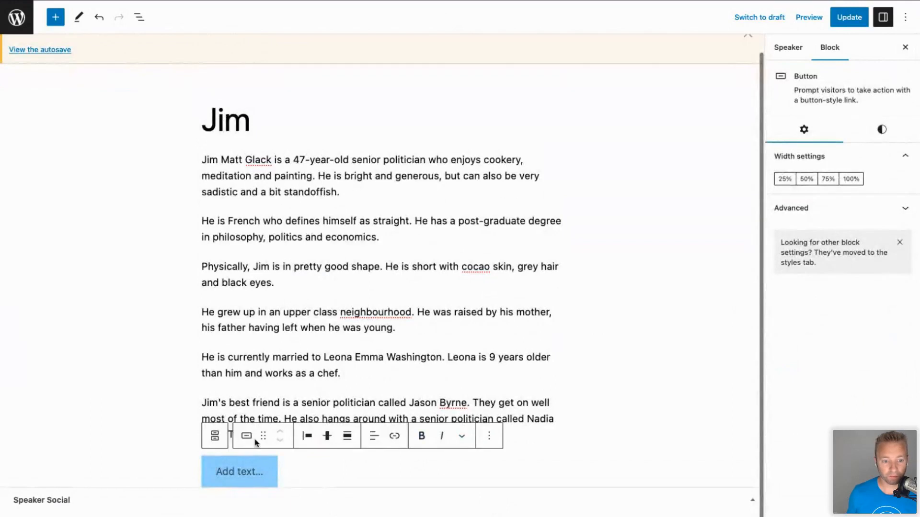
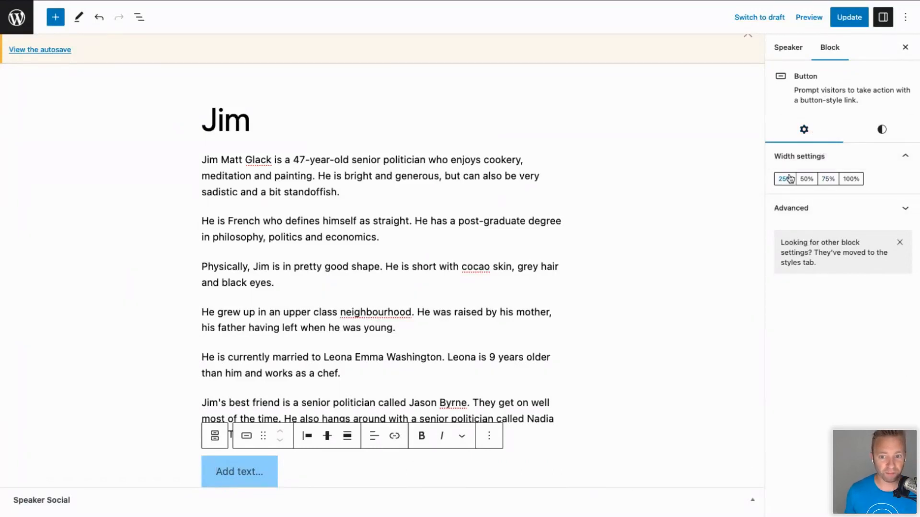
Set the Add text button to 50% of the column width.
left_click(850, 179)
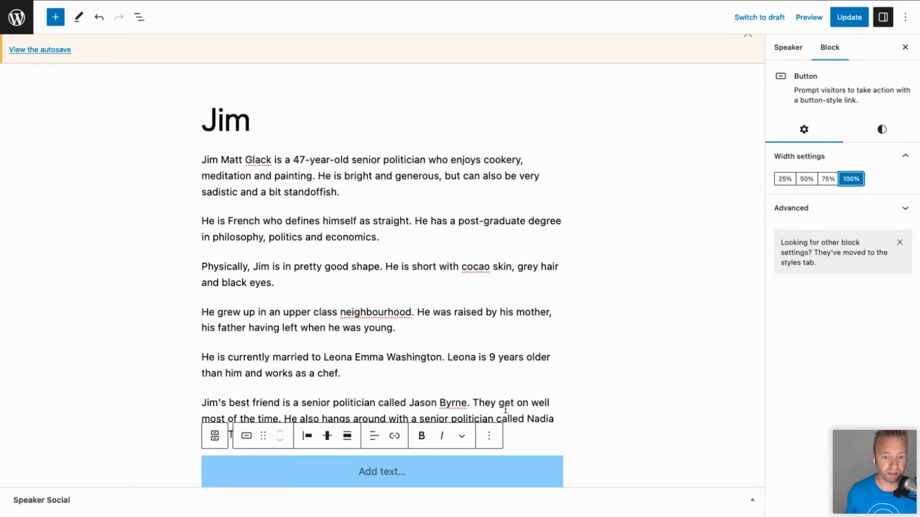
left_click(782, 181)
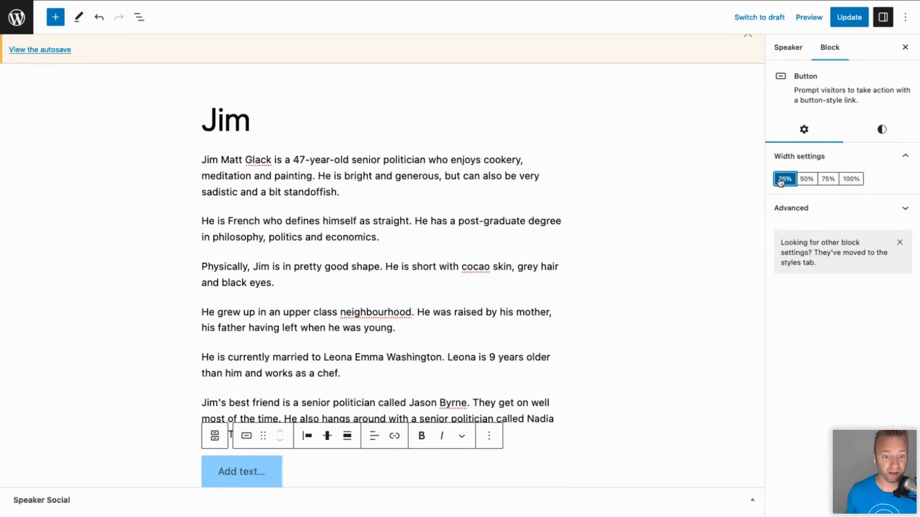
left_click(811, 180)
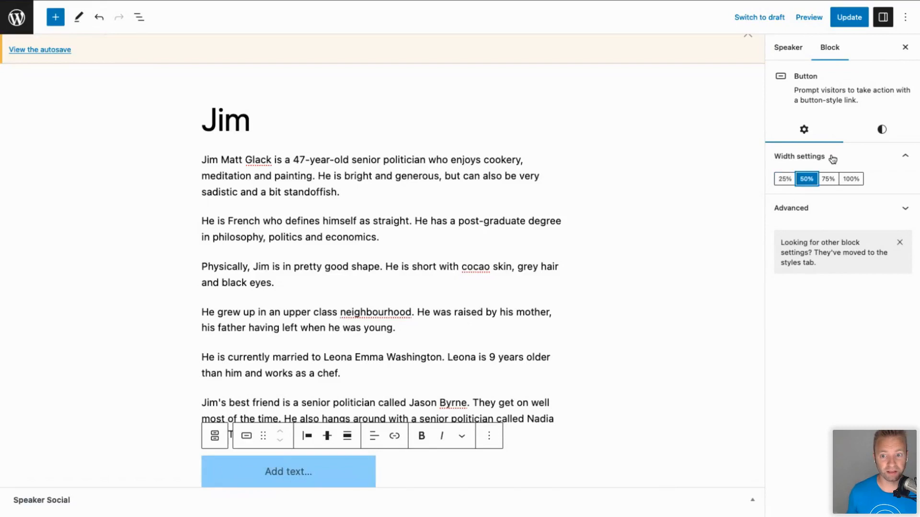
Give the button the green Primary background and update the page.
left_click(881, 130)
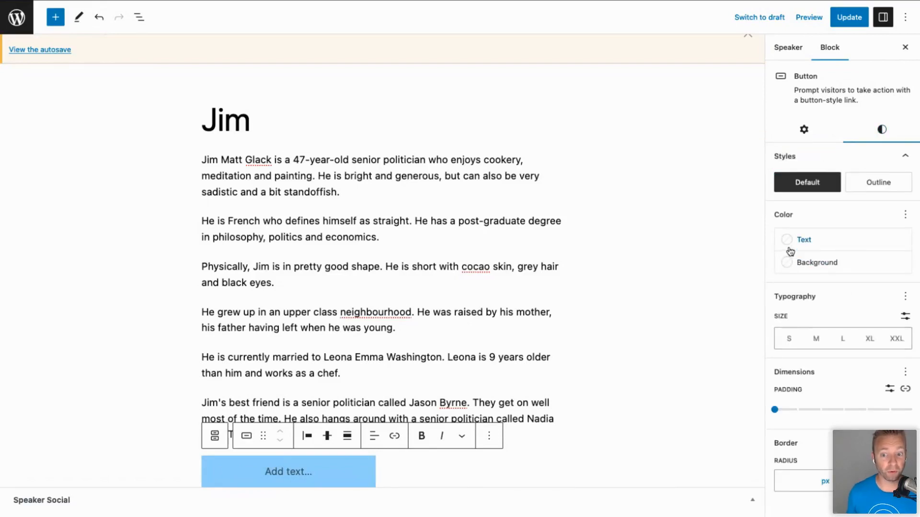
left_click(820, 262)
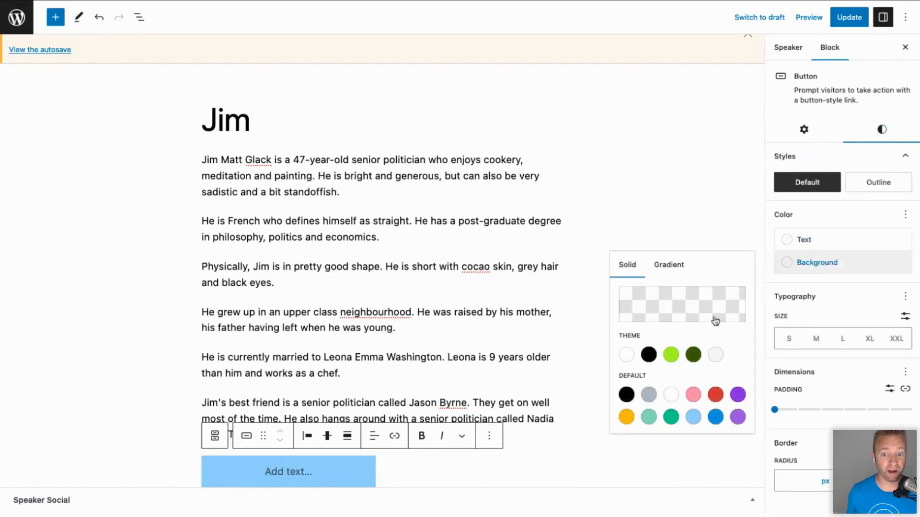
left_click(671, 354)
left_click(861, 15)
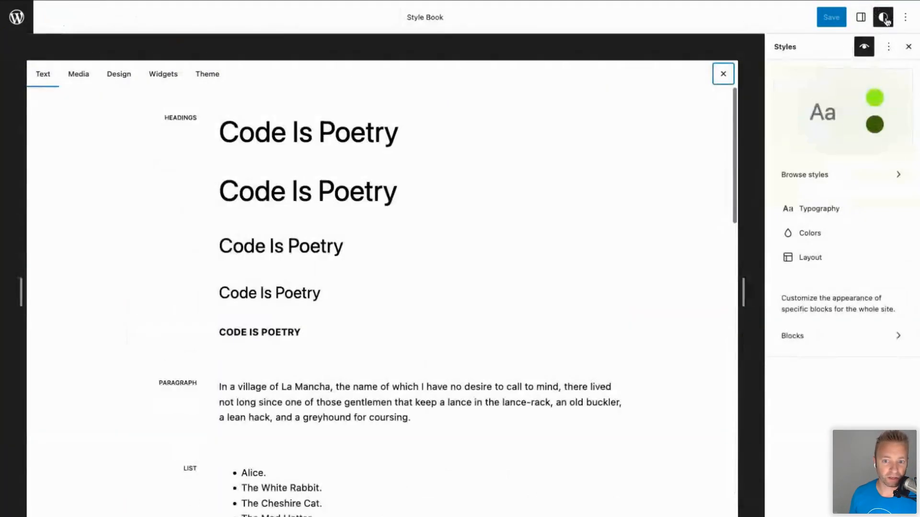
Close the Style Book and look over the site's Colors palette.
left_click(864, 55)
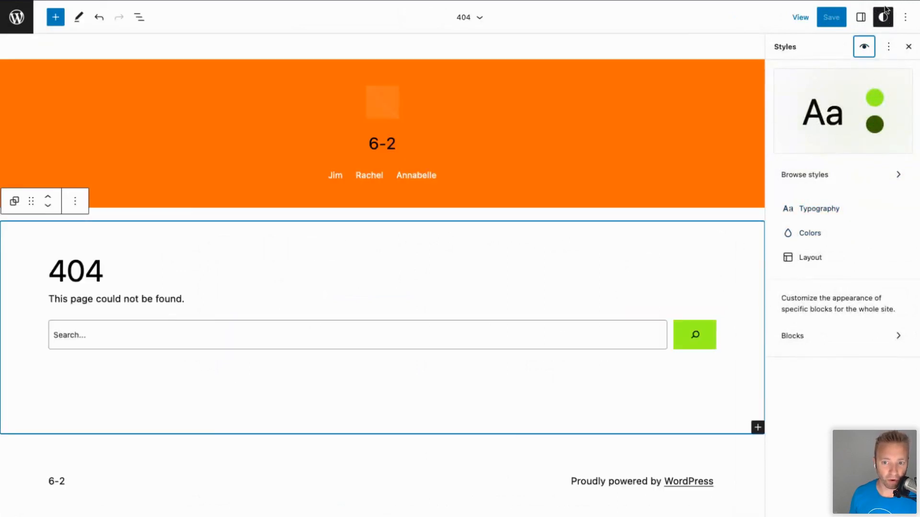
left_click(808, 235)
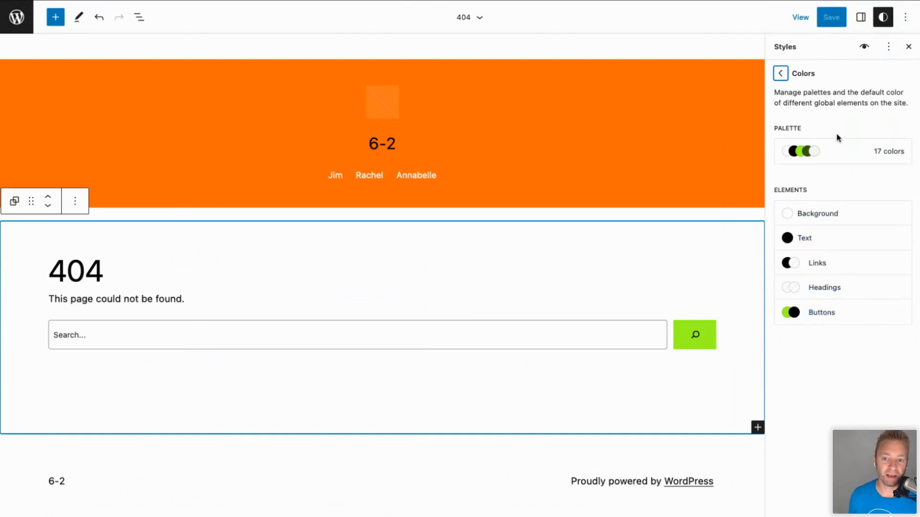
left_click(838, 150)
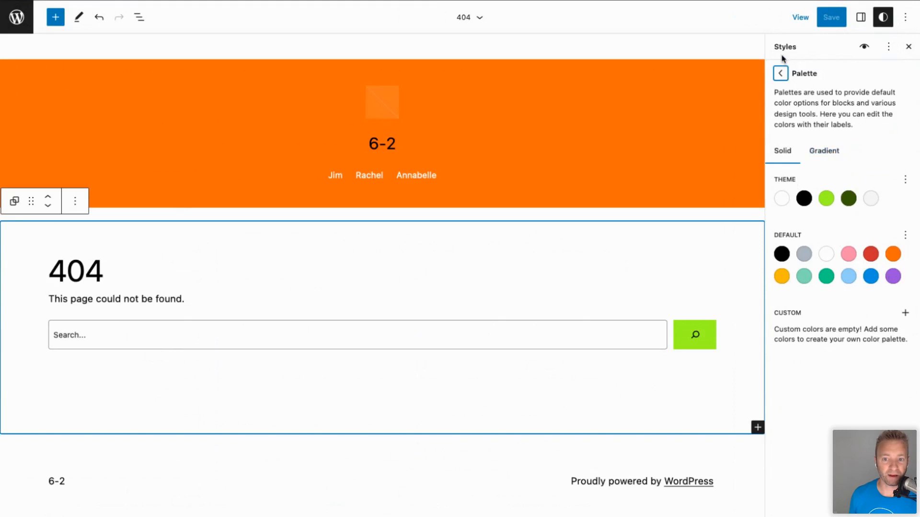
left_click(780, 73)
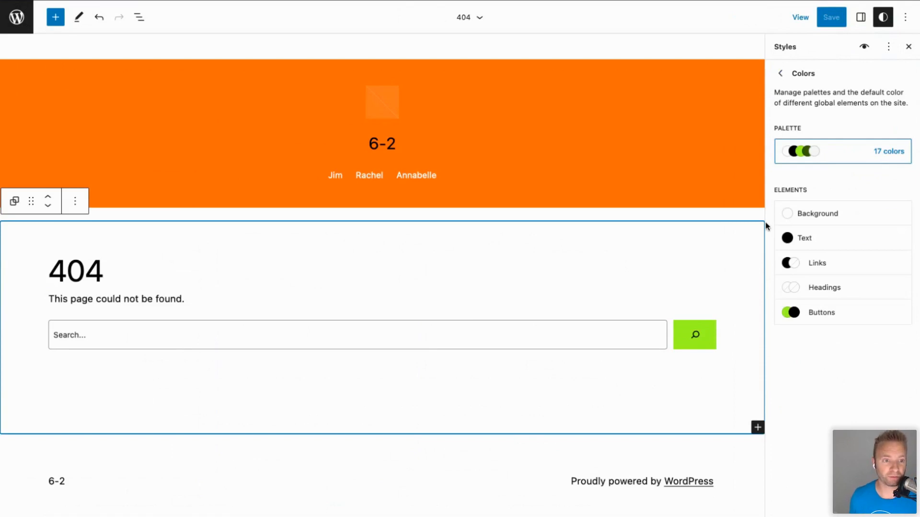
Show the 404 template in the site navigation view, then return to editing it.
left_click(52, 69)
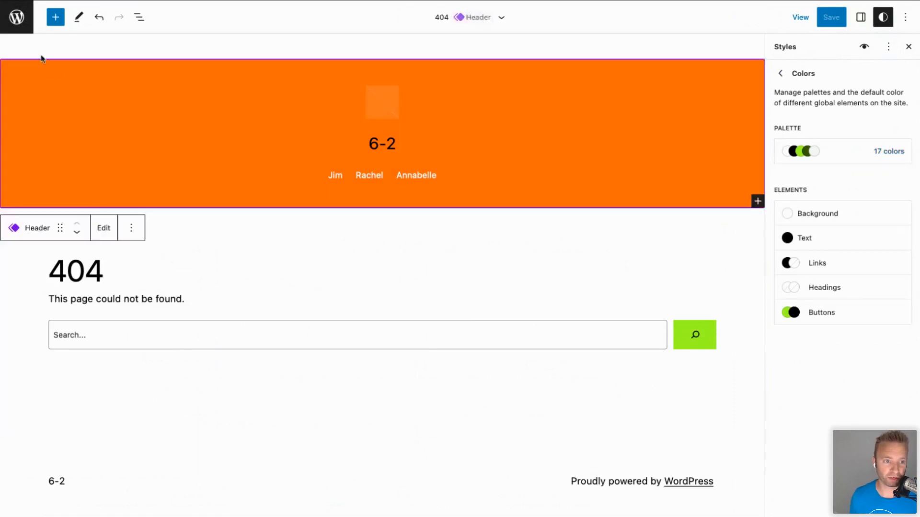
left_click(17, 19)
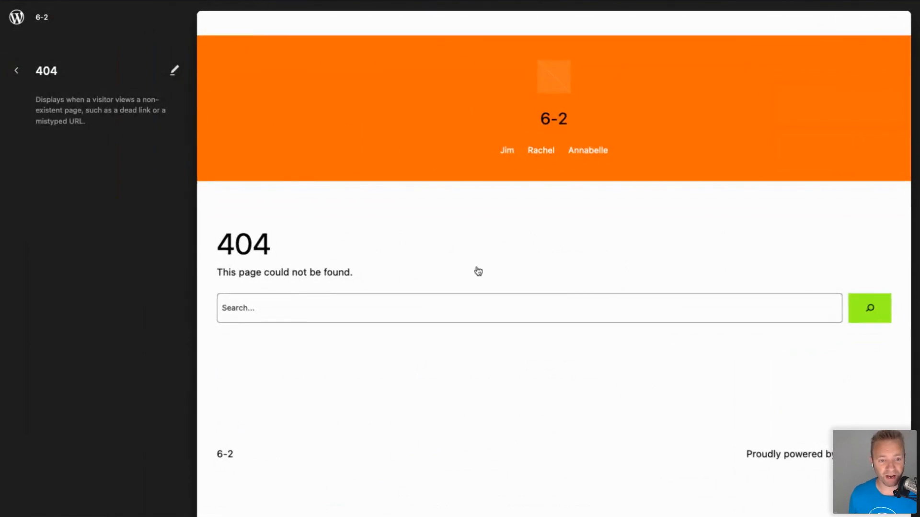
left_click(432, 268)
Add an empty block below the 404 heading and open Openverse in the Media inserter.
left_click(433, 269)
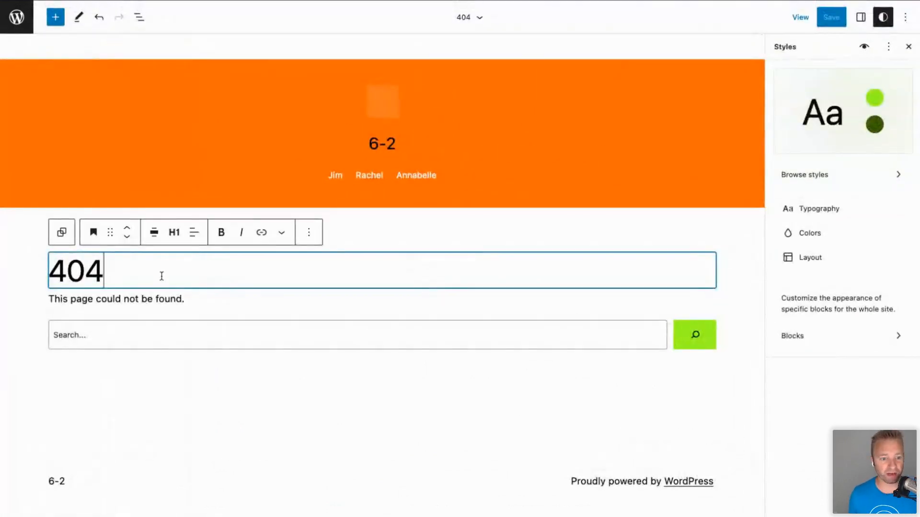
key("Return")
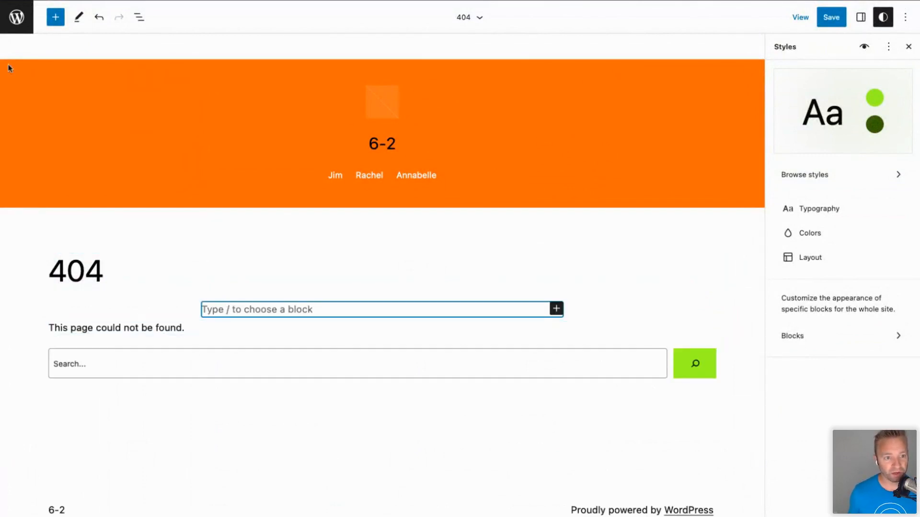
left_click(136, 17)
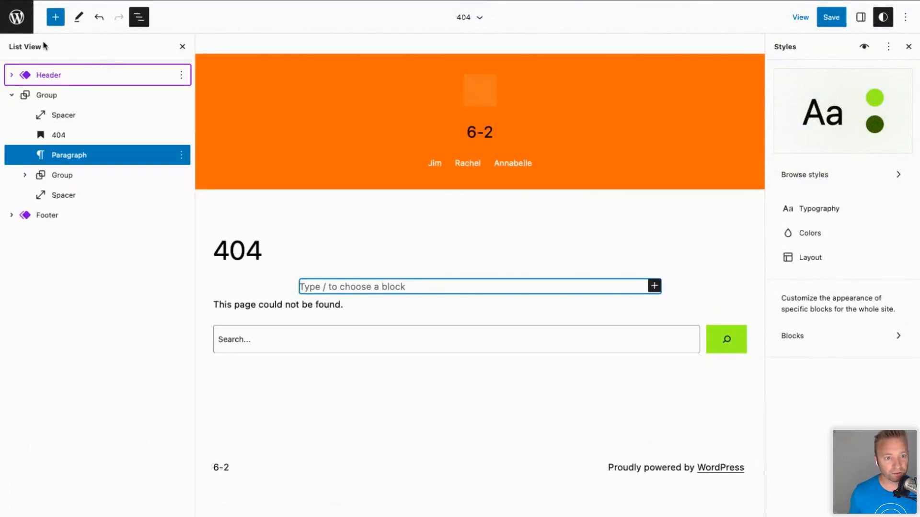
left_click(55, 17)
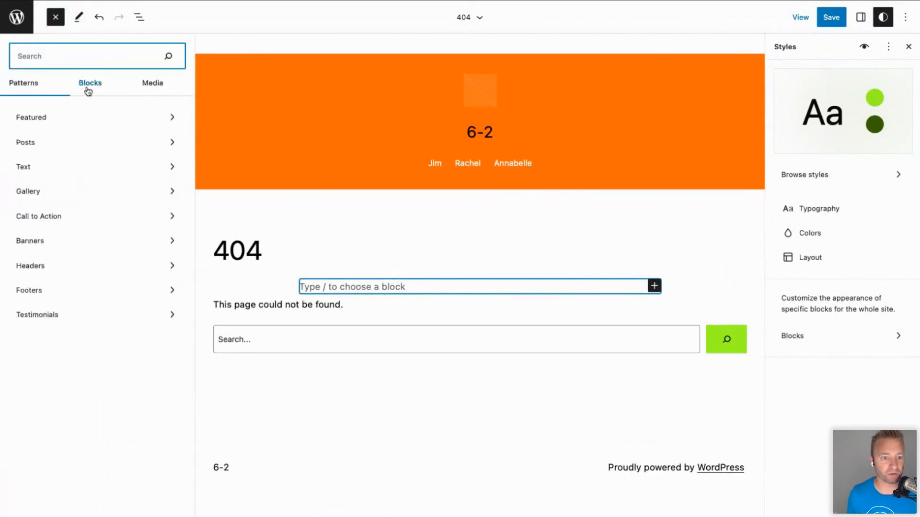
left_click(139, 84)
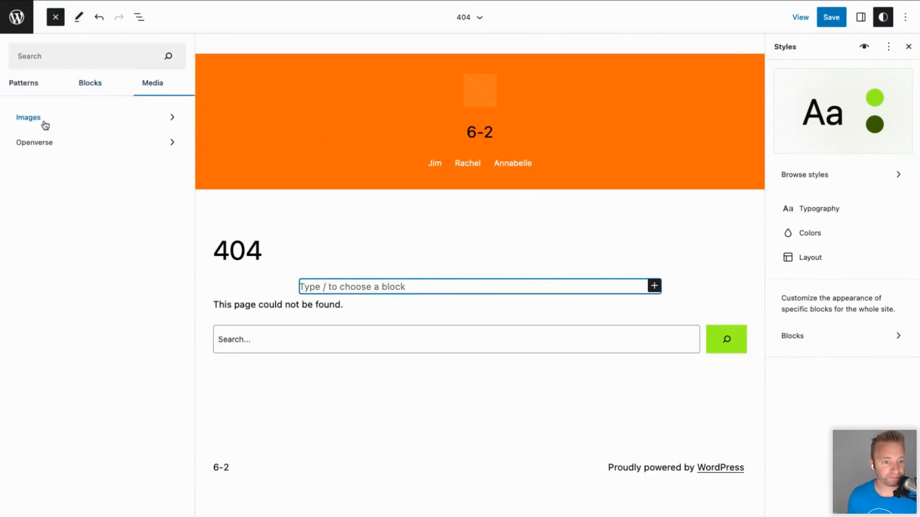
left_click(34, 142)
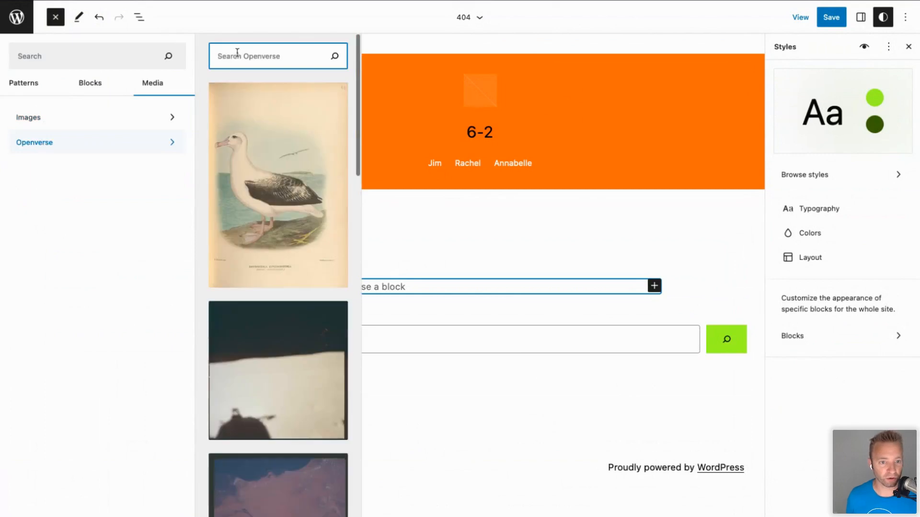
Search Openverse for beach images and insert the crashing-waves photo.
type("404")
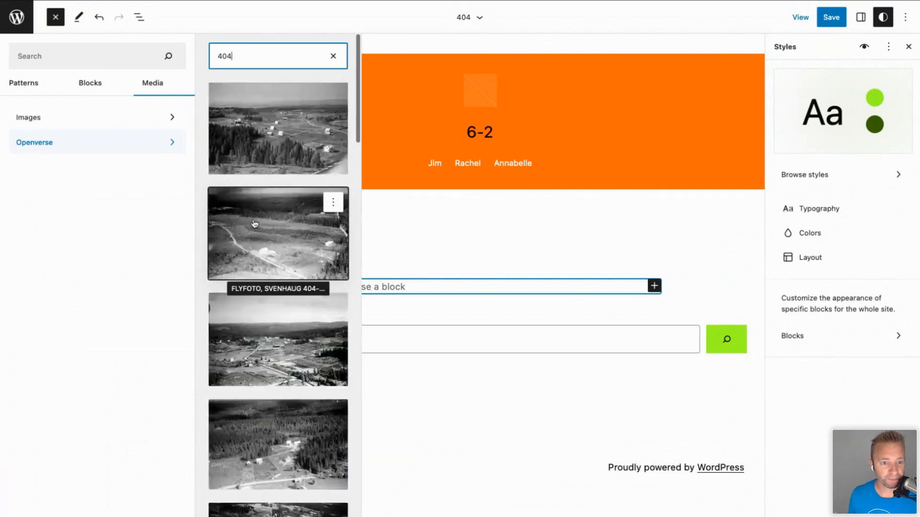
scroll(254, 224, "down", 15)
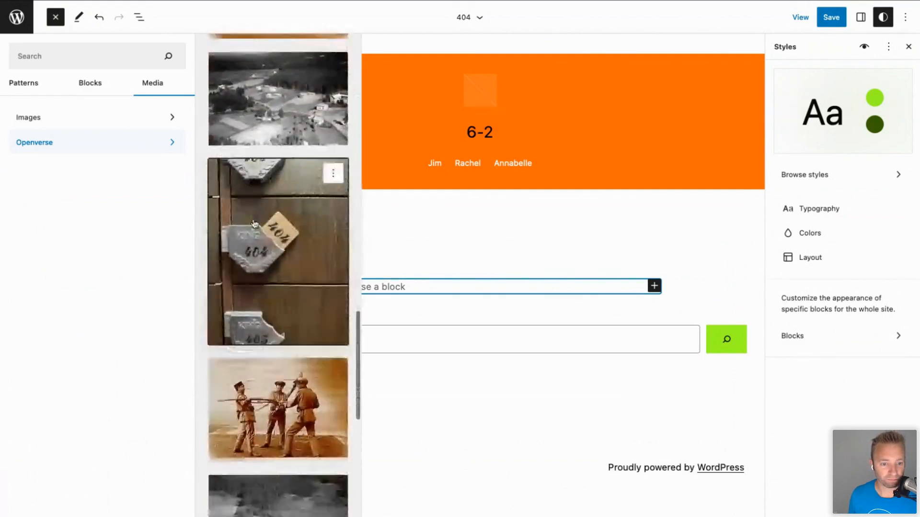
scroll(254, 224, "up", 15)
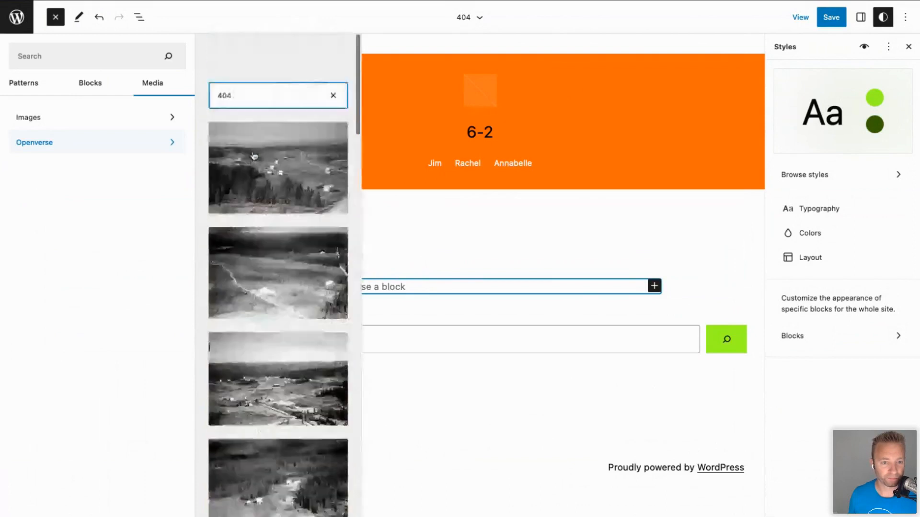
key("super+a")
type("be")
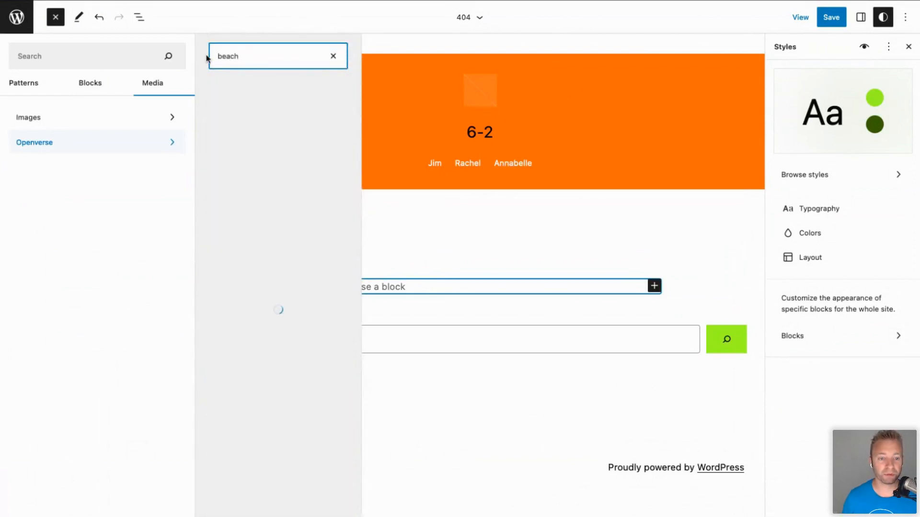
left_click(266, 150)
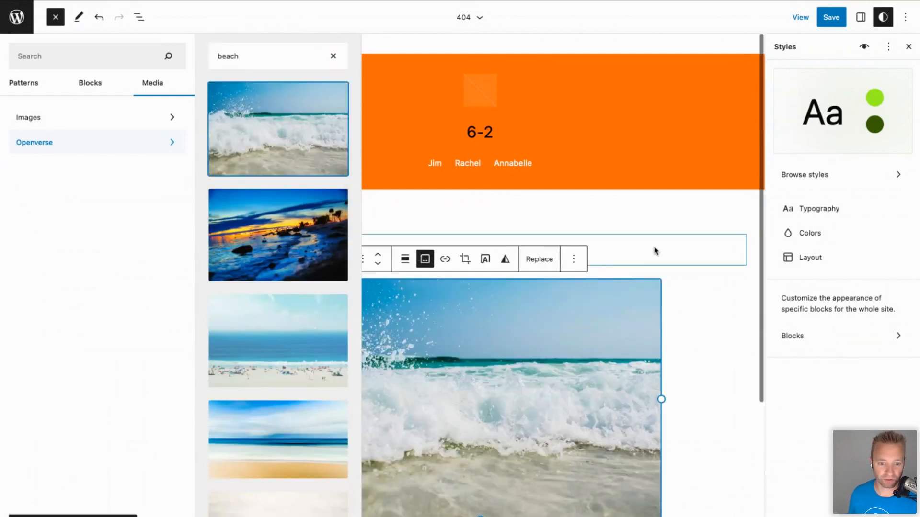
left_click(659, 228)
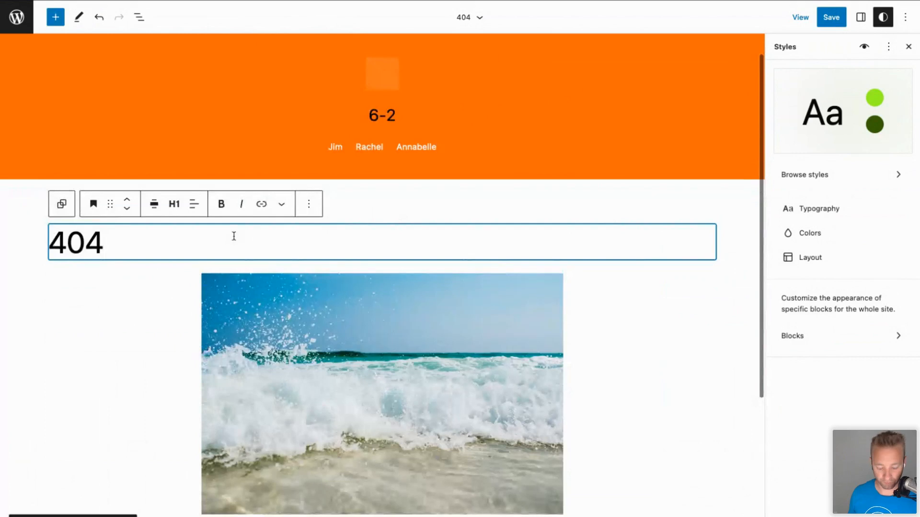
Append '- We are at the beach - search again' to the heading and save the template.
type("- We")
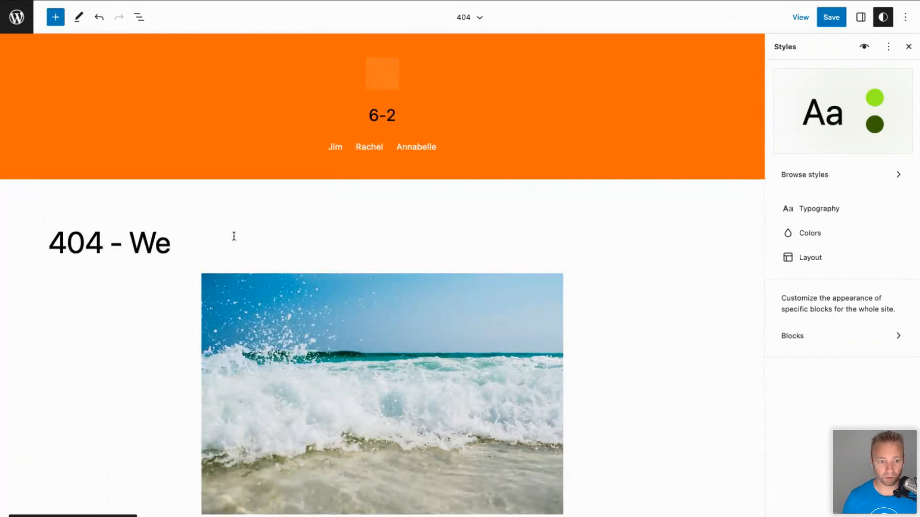
type(" are at the be")
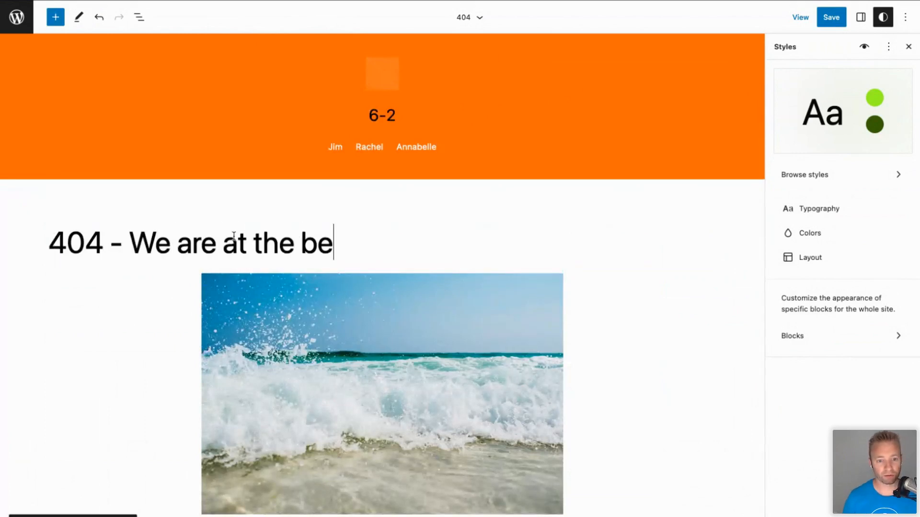
type("ach - sea")
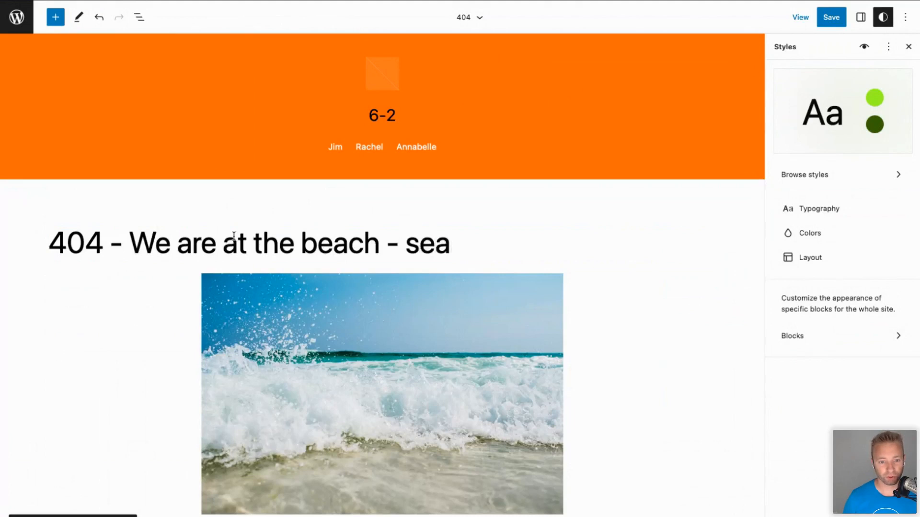
type("rch again")
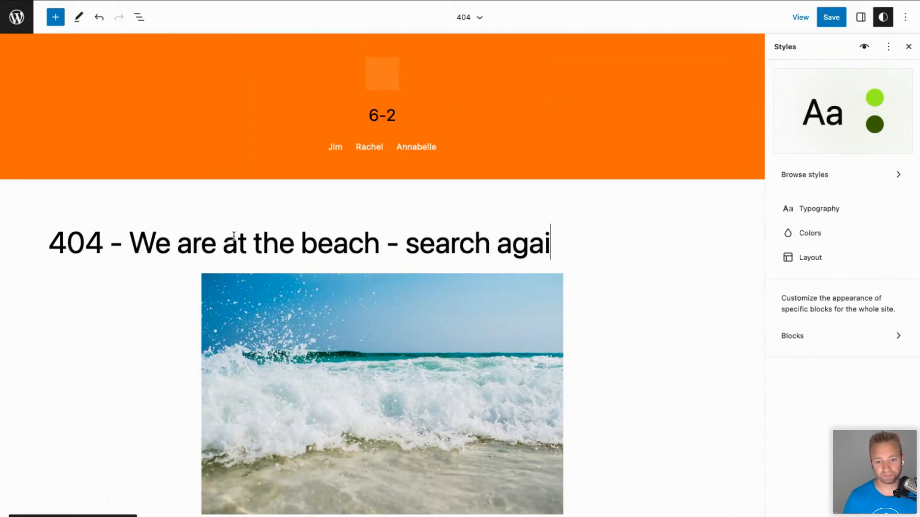
left_click(831, 17)
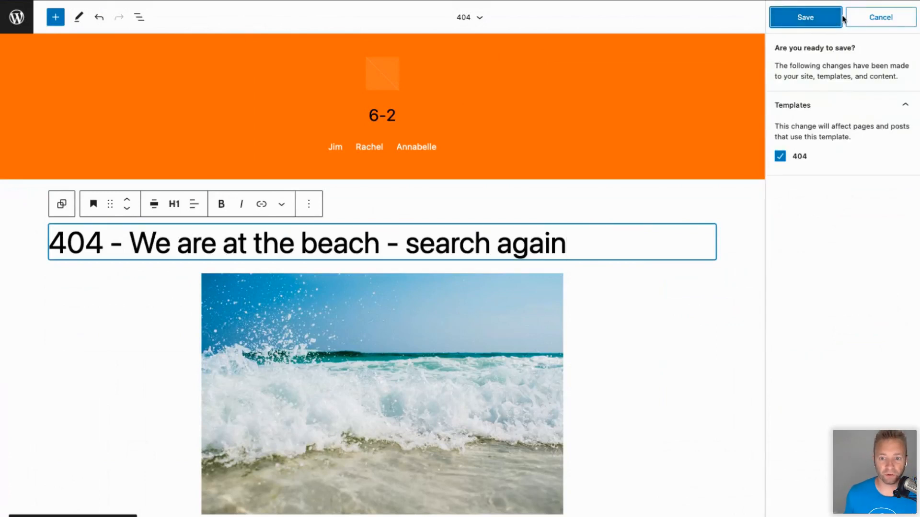
left_click(806, 17)
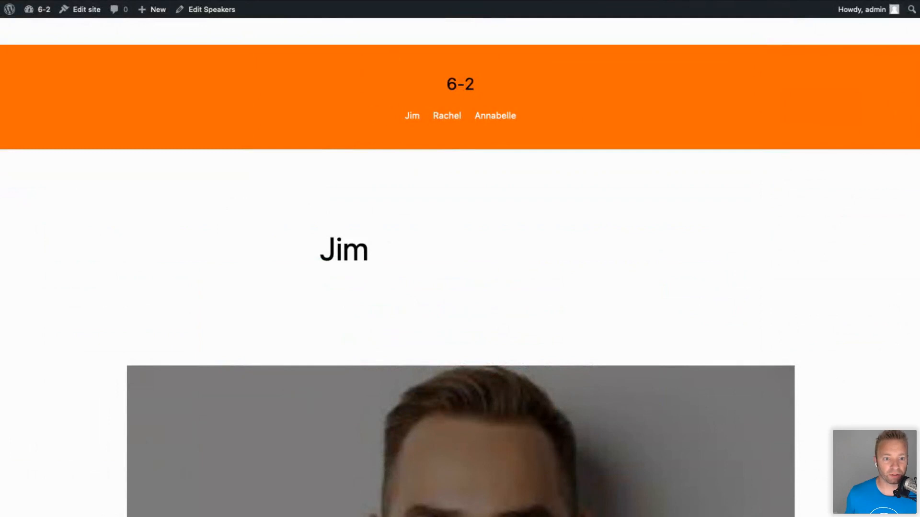
Load /speaker/jam/ on the live site and scroll through the beach 404 page.
key("super+l")
type("james/")
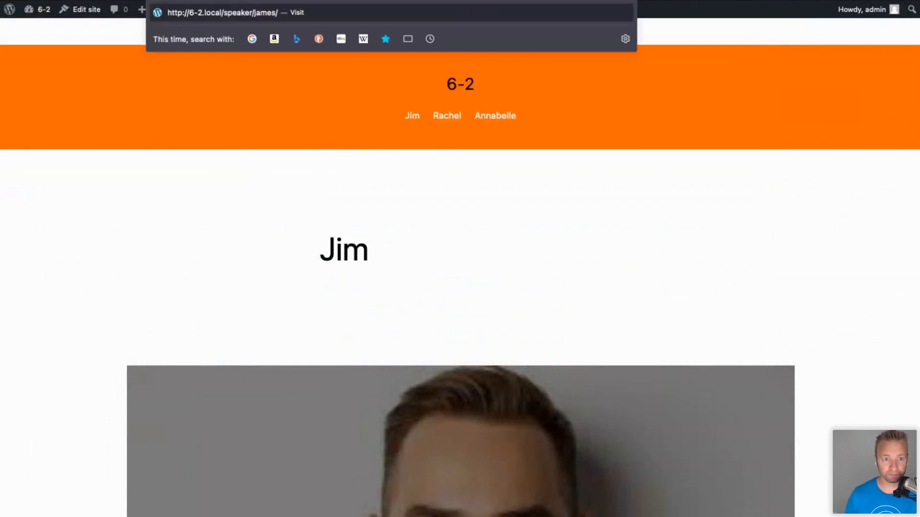
key("Return")
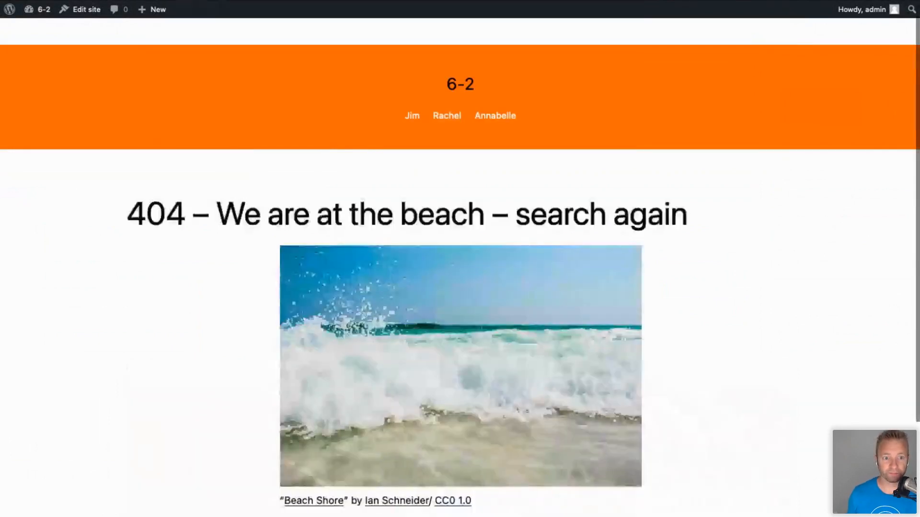
scroll(194, 300, "up", 3)
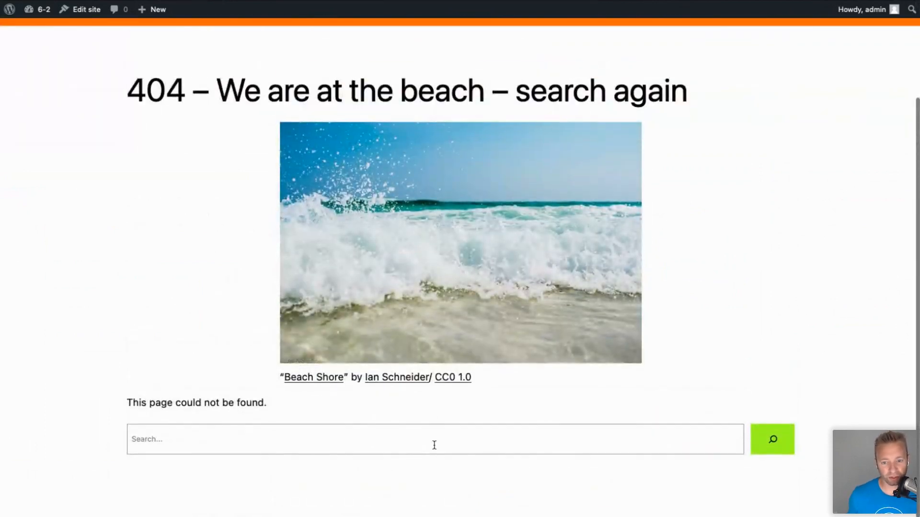
scroll(422, 429, "down", 3)
scroll(292, 383, "up", 5)
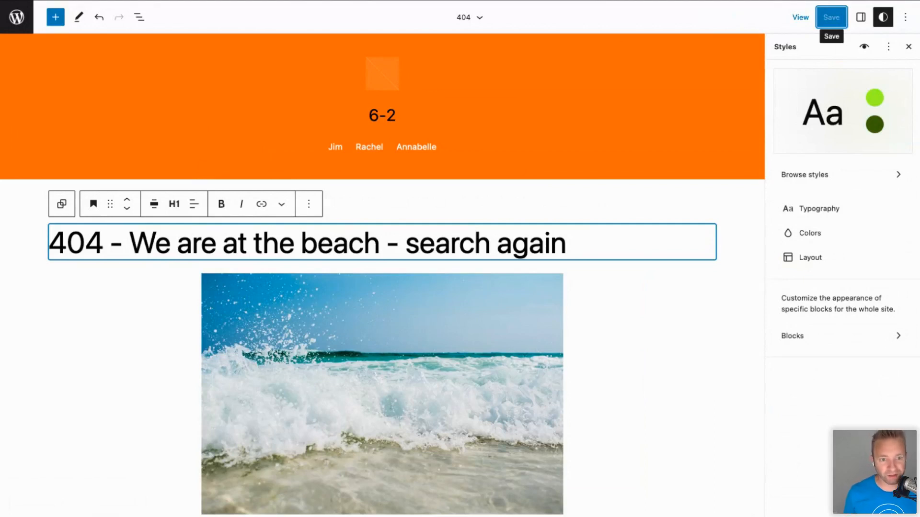
In List View, select the heading through the Spacer and remove the four blocks.
left_click(139, 19)
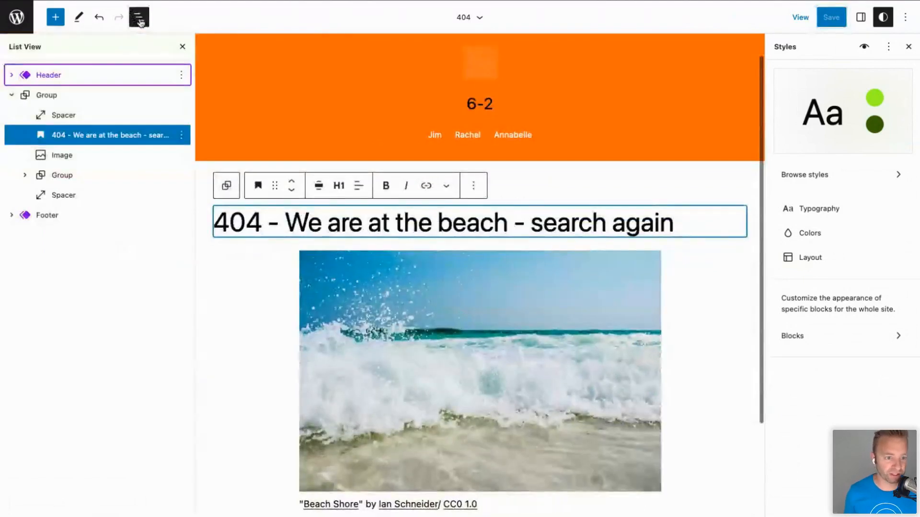
left_click(67, 196, "shift")
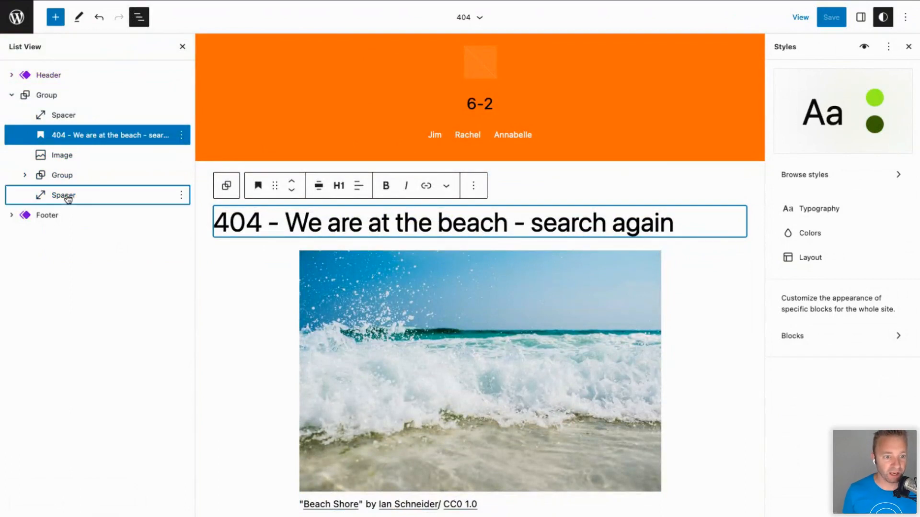
left_click(178, 138)
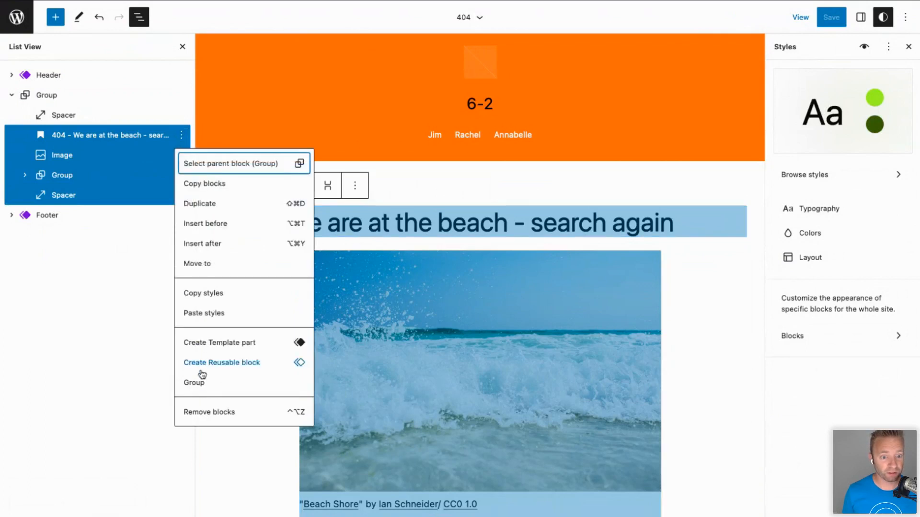
left_click(207, 409)
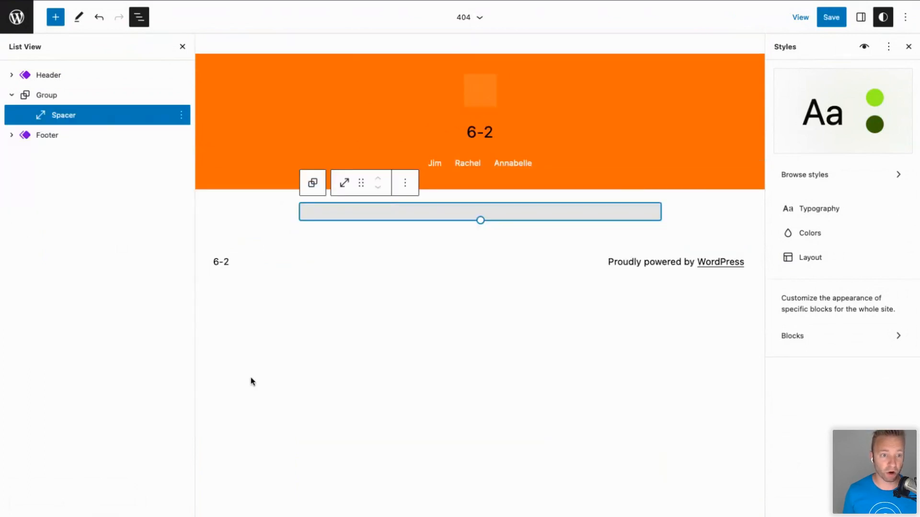
Undo the removal, keeping the beach heading text.
left_click(98, 19)
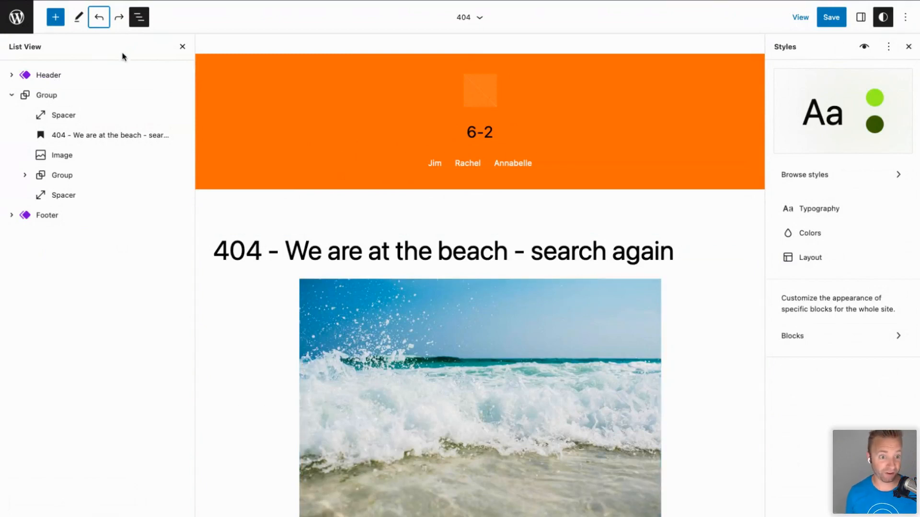
left_click(98, 20)
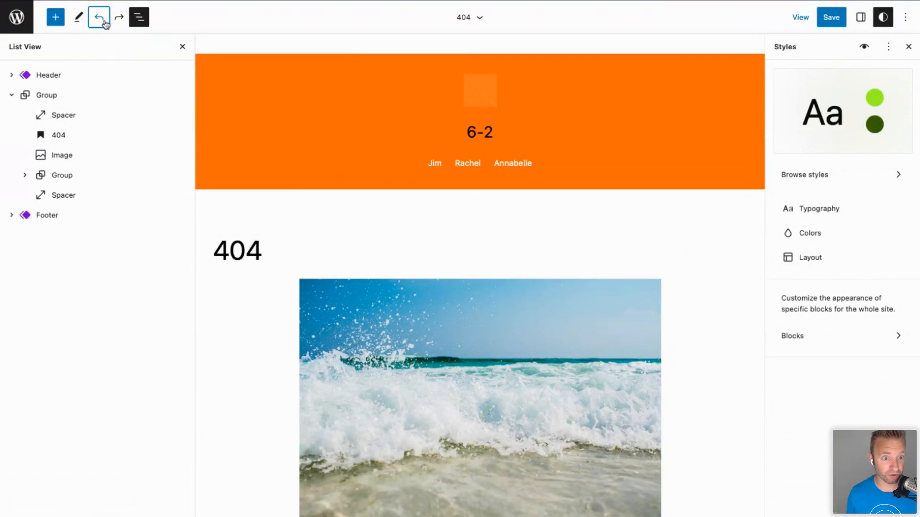
left_click(116, 19)
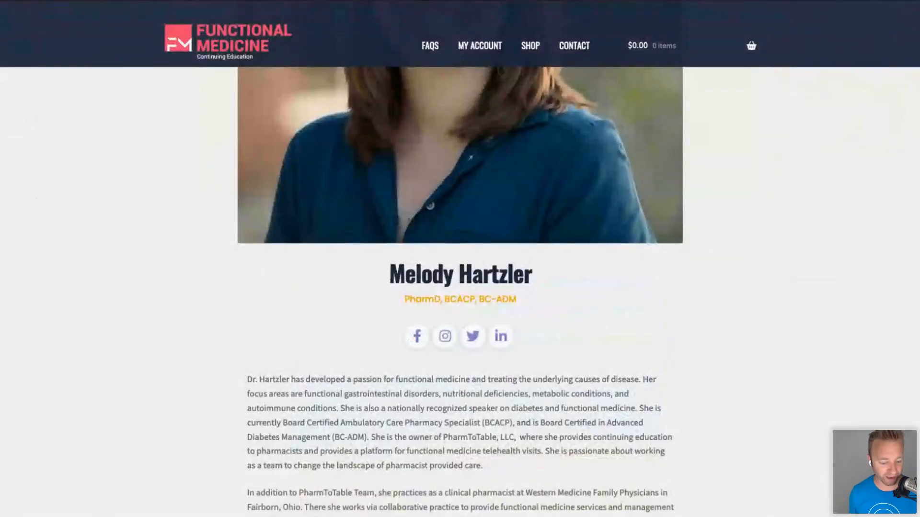
Go to the Functional Medicine Shop page and scroll down to the Annual Pass row.
scroll(587, 331, "up", 10)
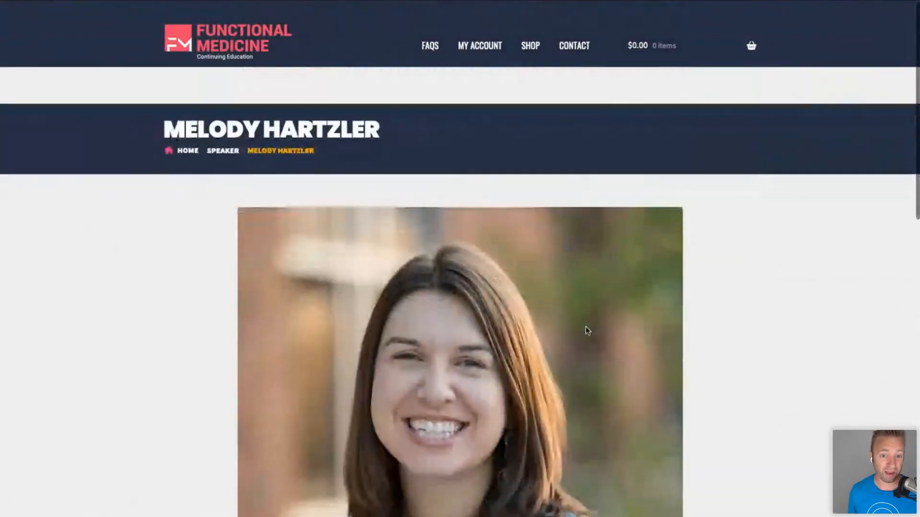
scroll(586, 326, "down", 14)
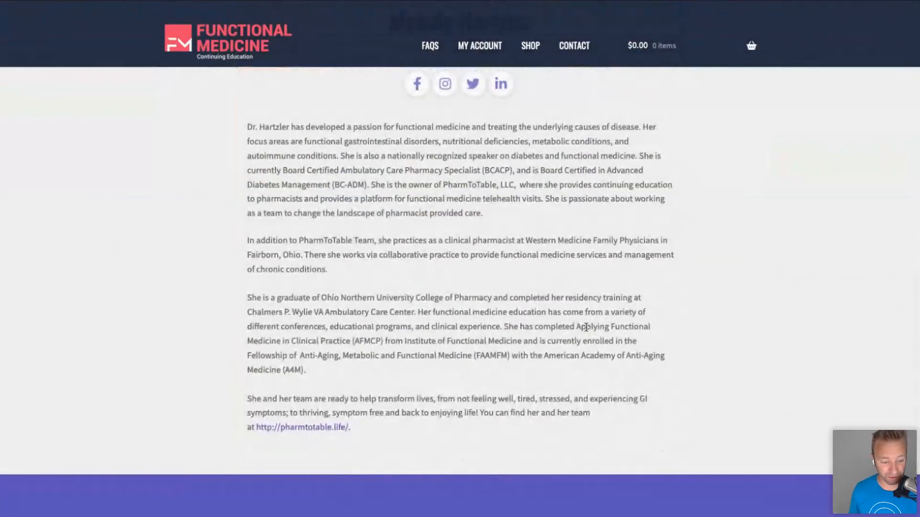
left_click(220, 41)
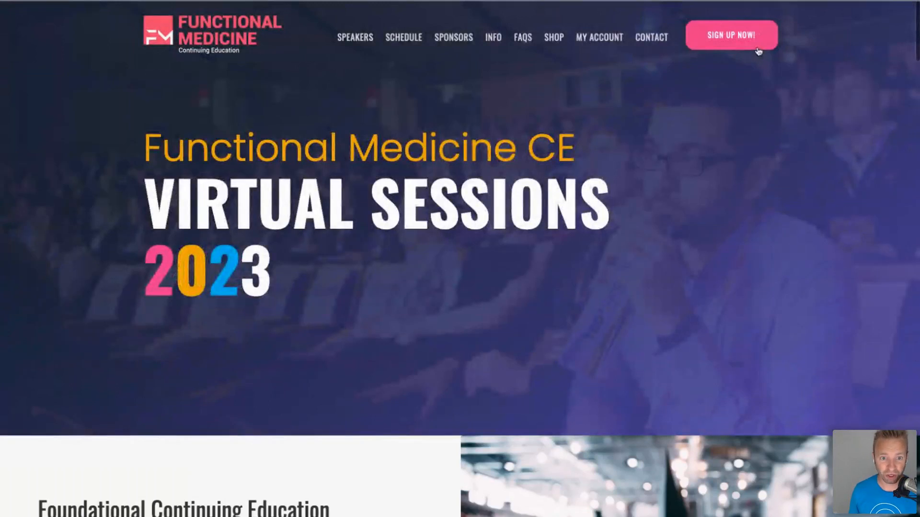
left_click(553, 37)
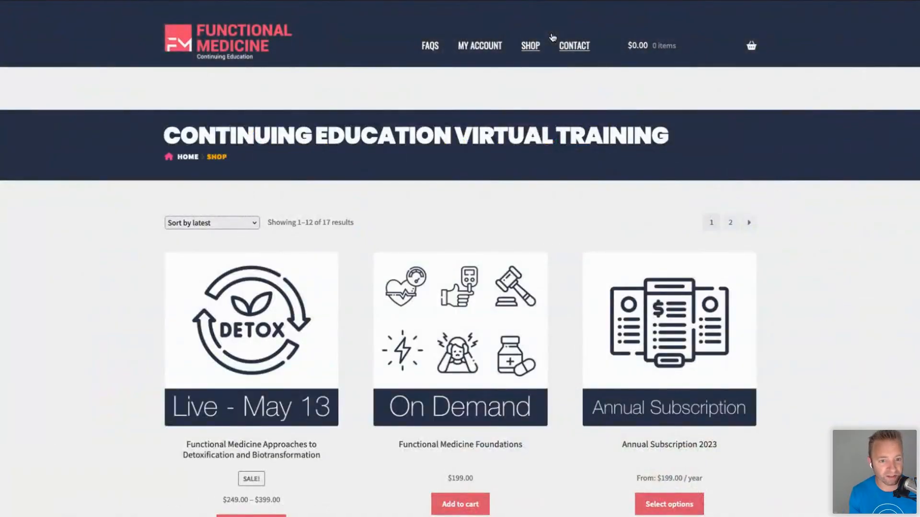
scroll(578, 176, "down", 3)
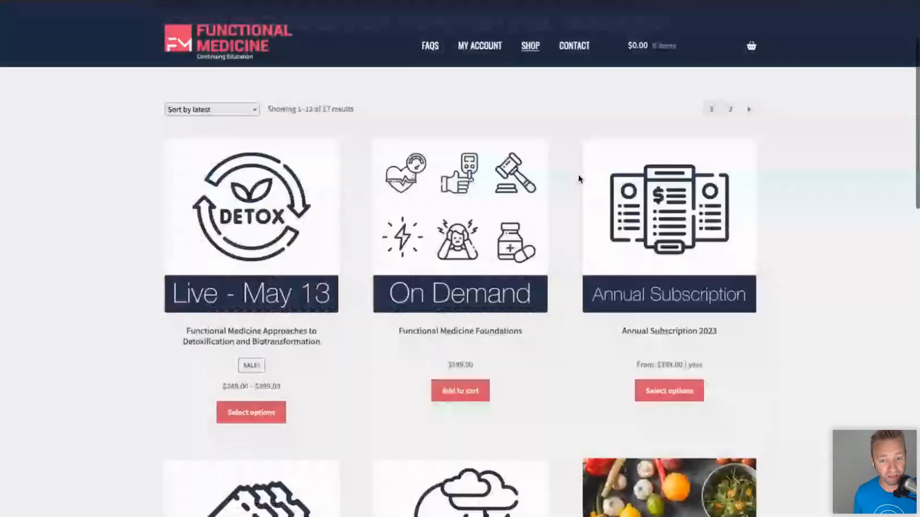
scroll(579, 179, "down", 4)
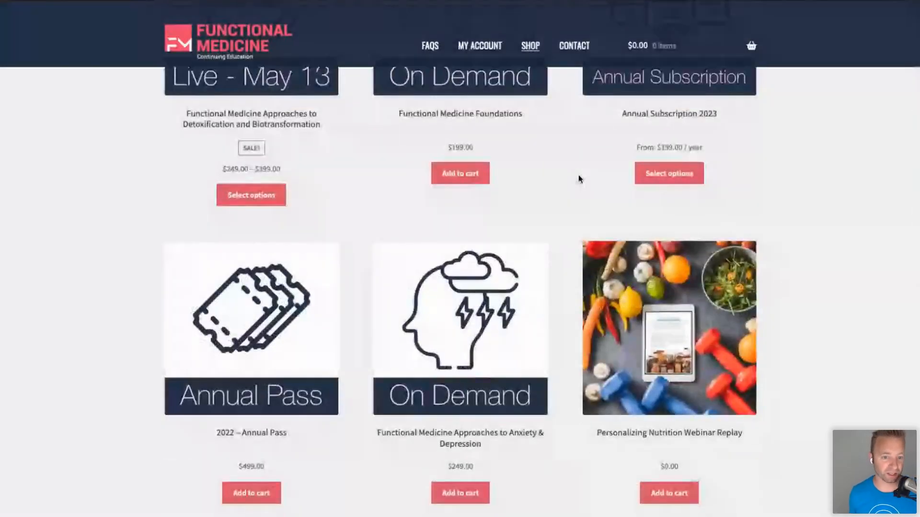
scroll(578, 179, "down", 2)
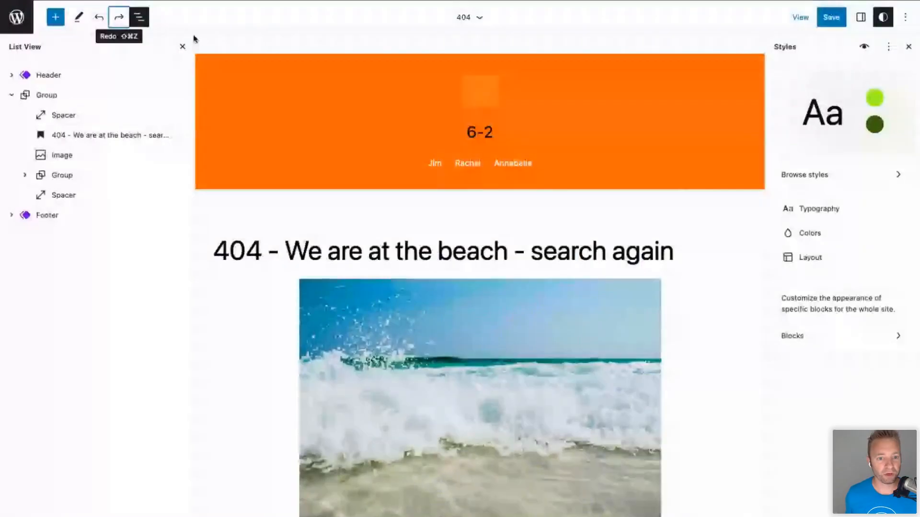
Browse the Blocks list in the inserter, then close it.
left_click(53, 19)
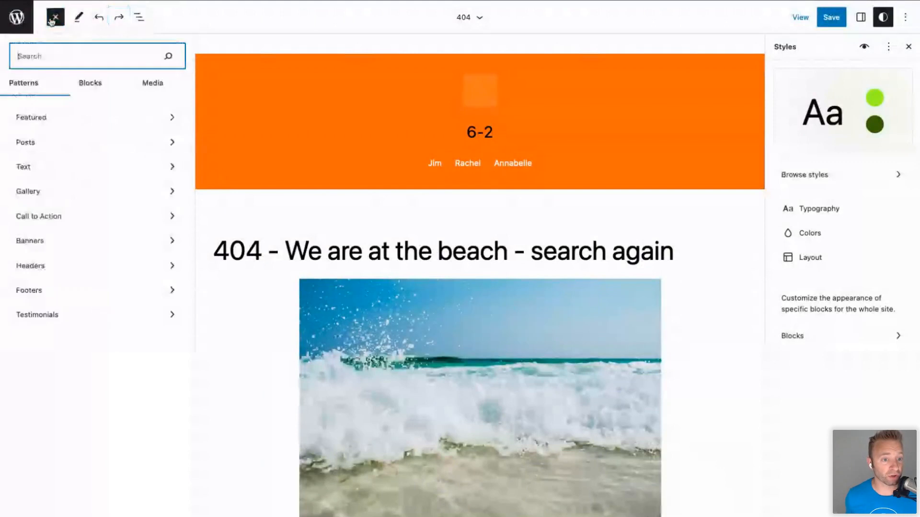
left_click(89, 84)
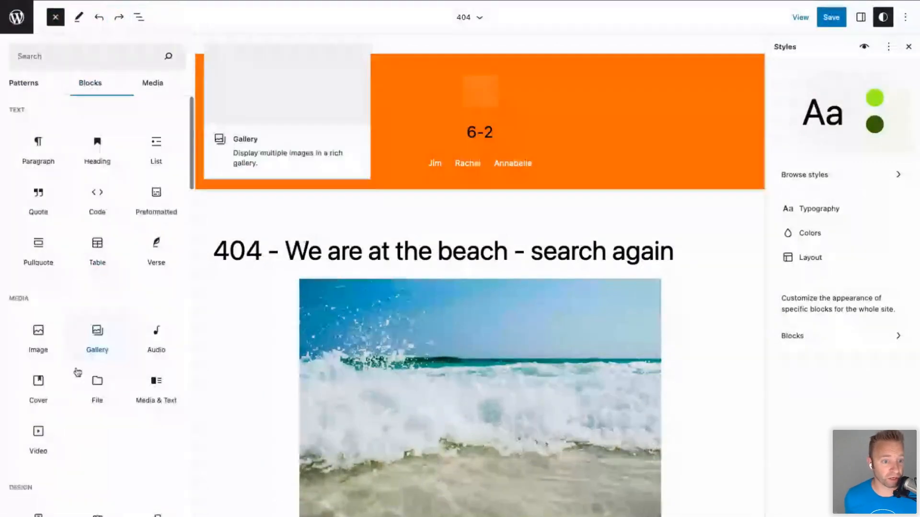
scroll(68, 399, "down", 10)
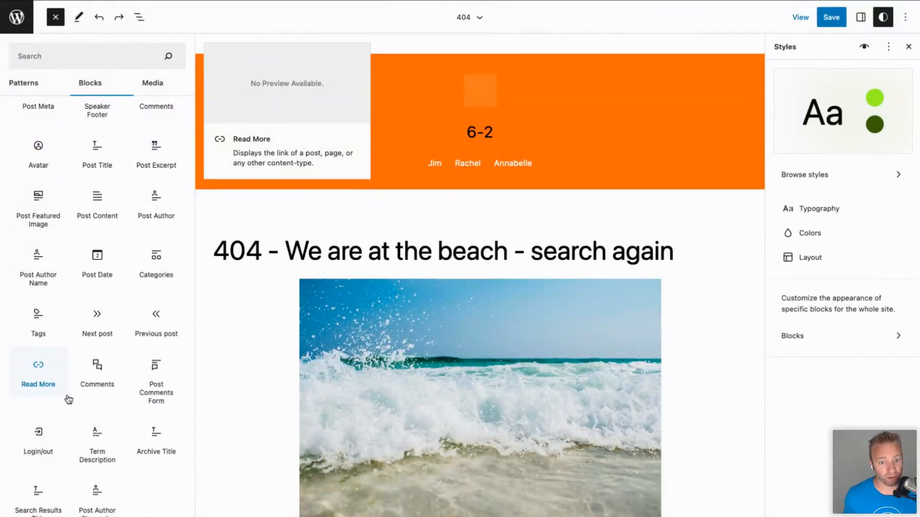
scroll(465, 366, "down", 5)
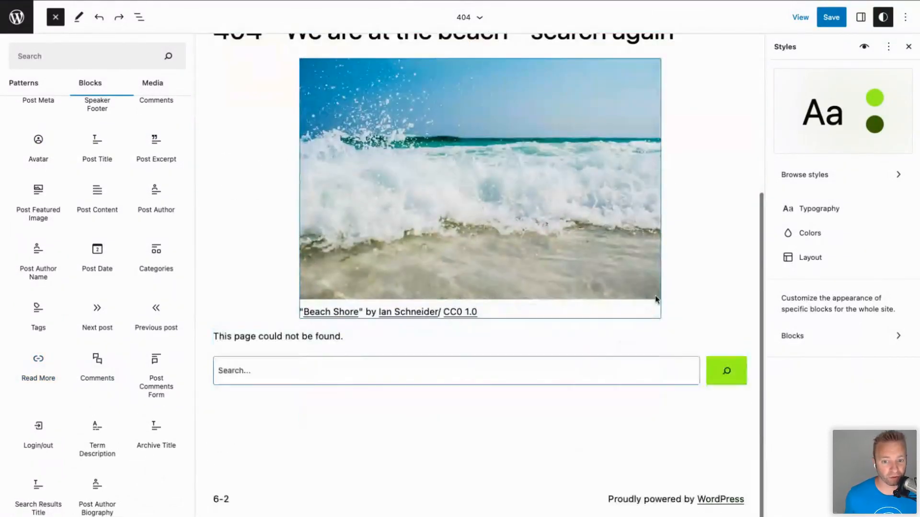
left_click(672, 288)
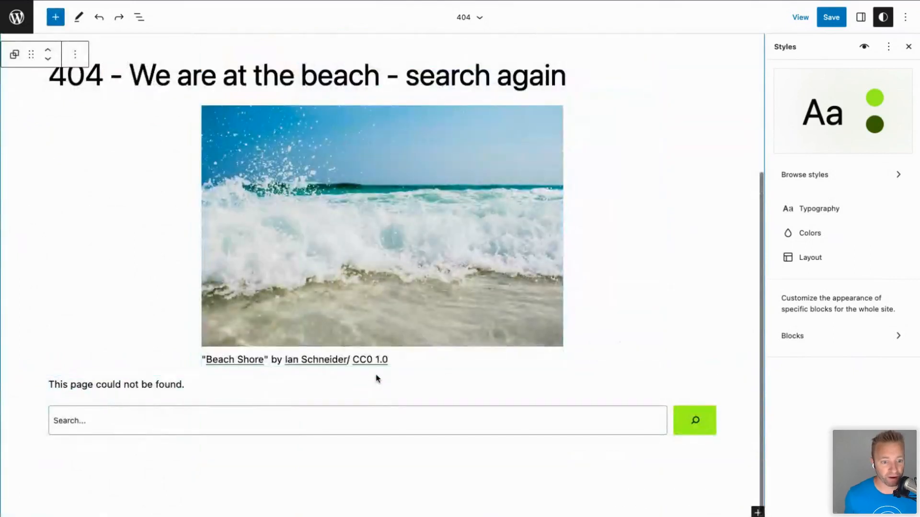
From the Footer's inserter, search 'post' and expand to the full block library.
left_click(336, 450)
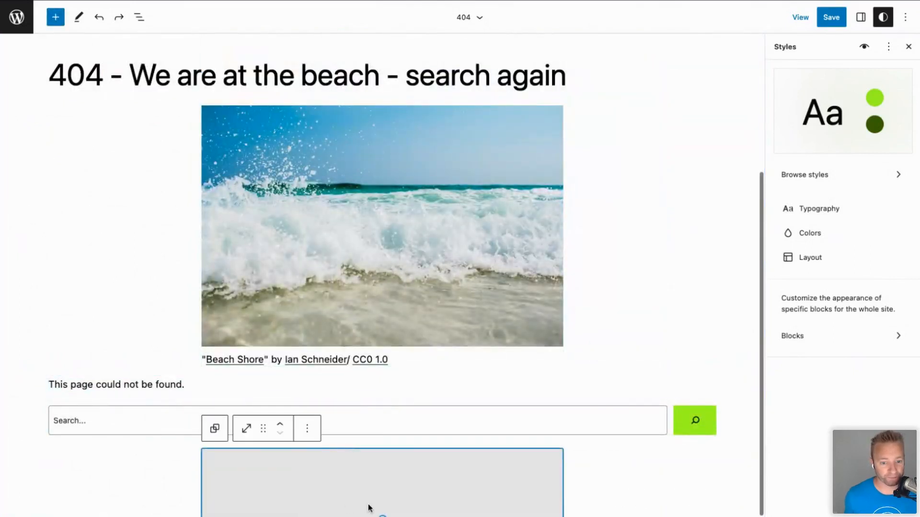
scroll(370, 509, "down", 2)
left_click(399, 483)
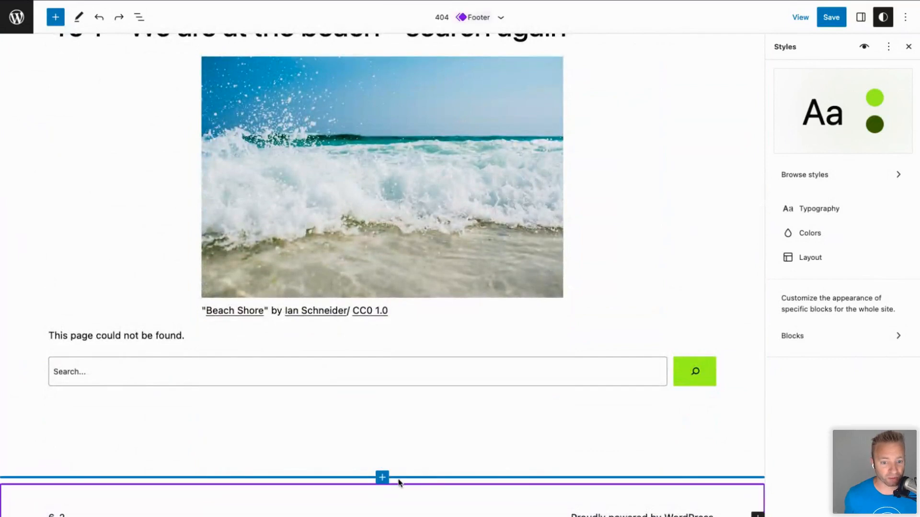
left_click(382, 478)
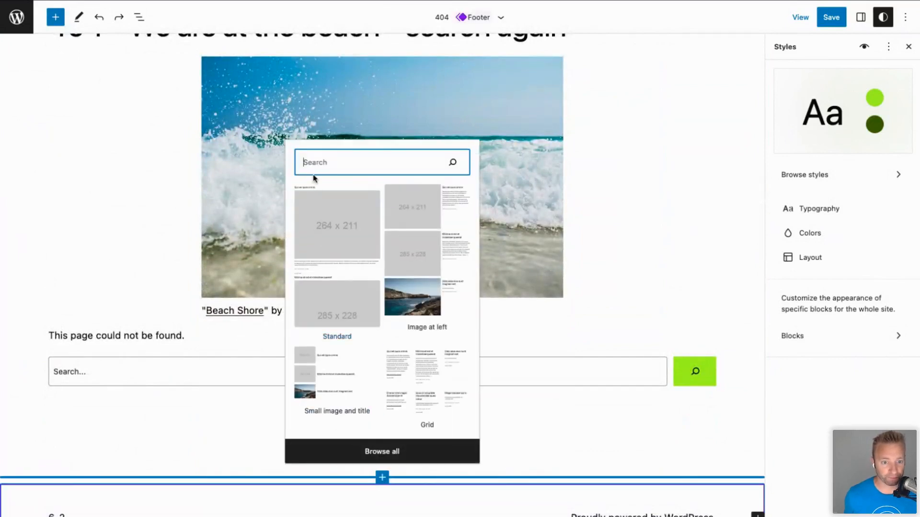
type("post")
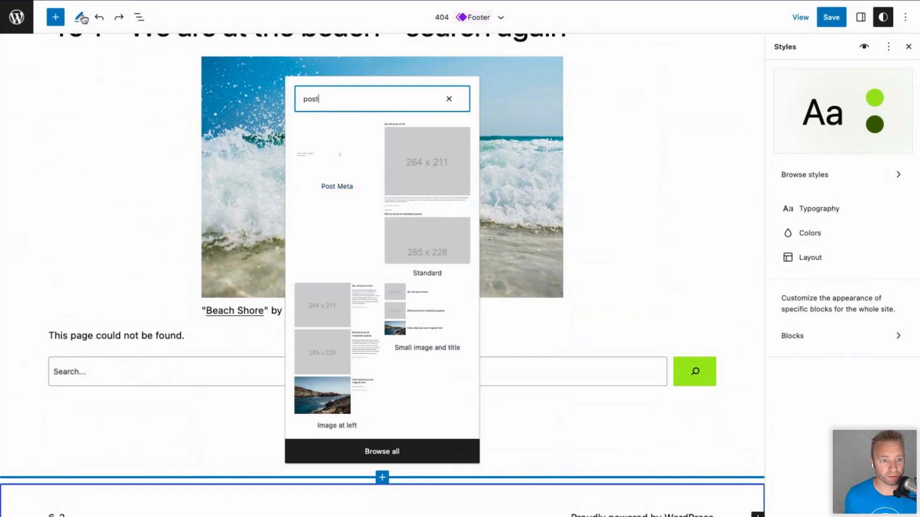
left_click(60, 14)
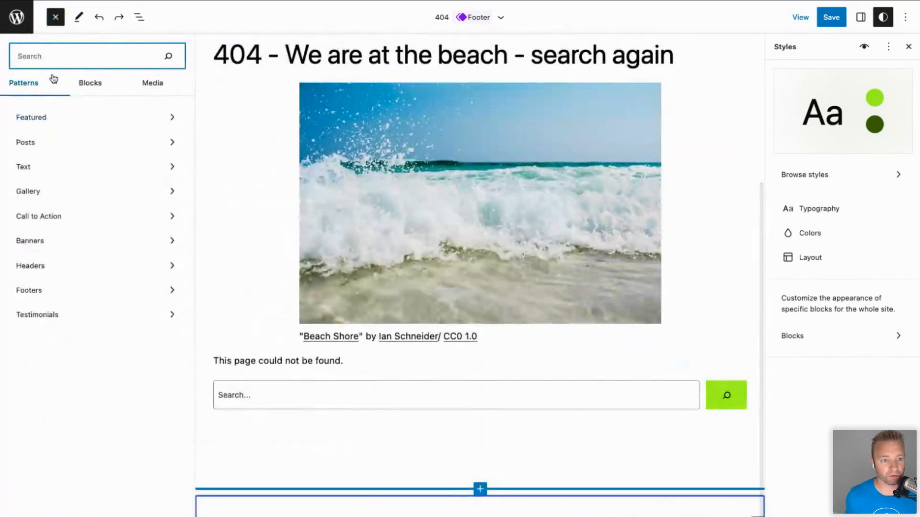
Search blocks for 'post' and add a Query Loop block to the template.
left_click(73, 84)
left_click(43, 56)
type("post")
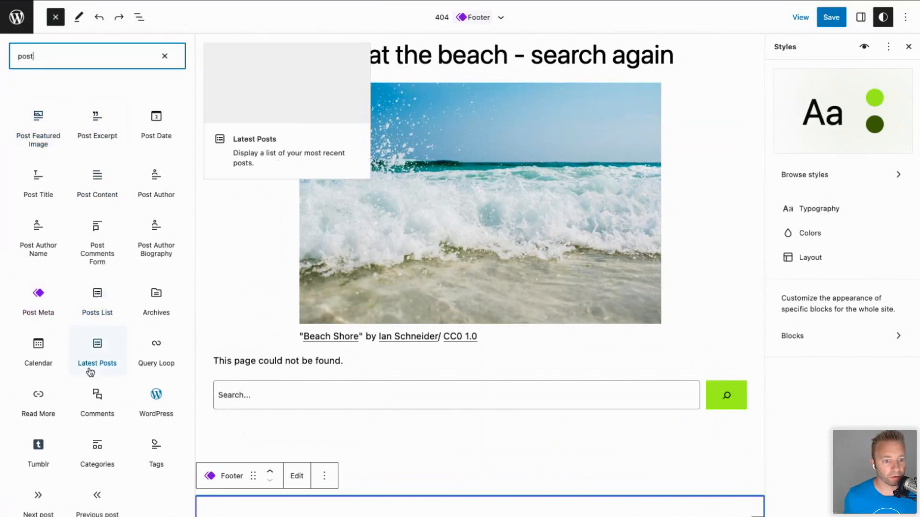
left_click(151, 353)
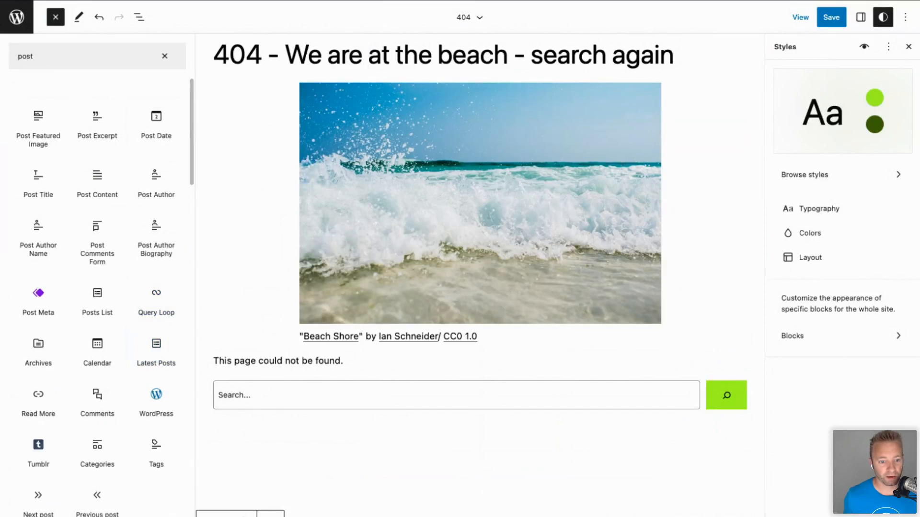
left_click(220, 512)
Add a Post Excerpt block below the template's footer.
left_click(365, 507)
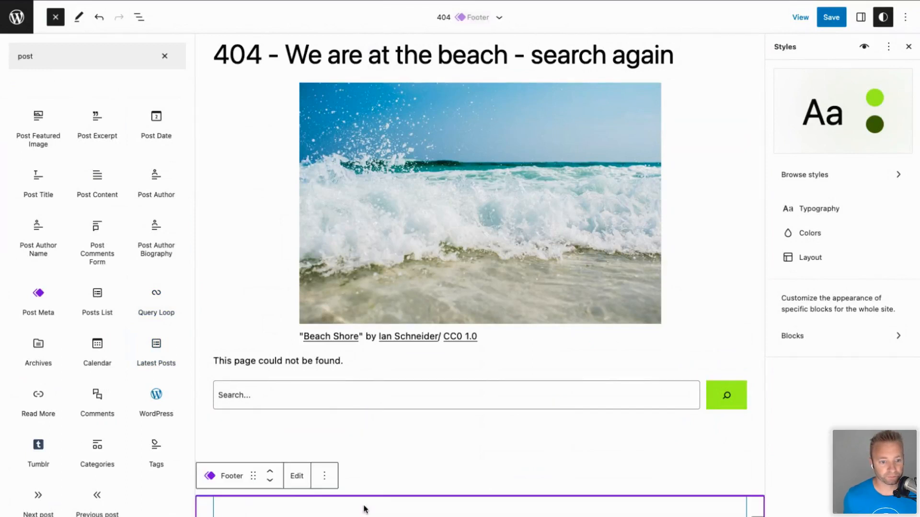
left_click(98, 126)
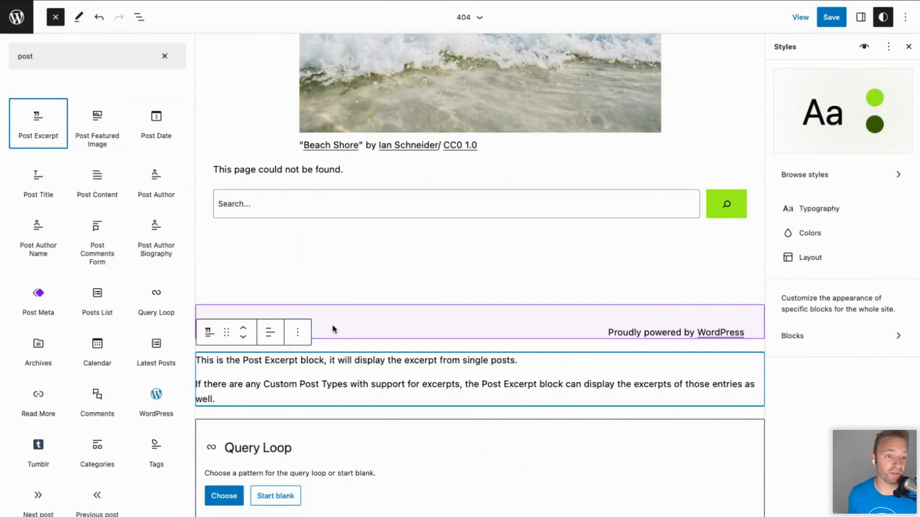
scroll(416, 244, "up", 10)
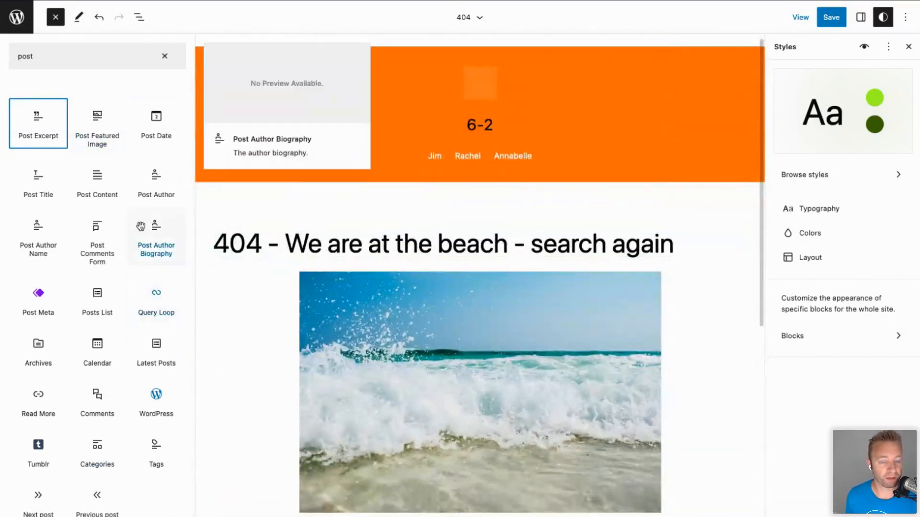
mouse_move(627, 270)
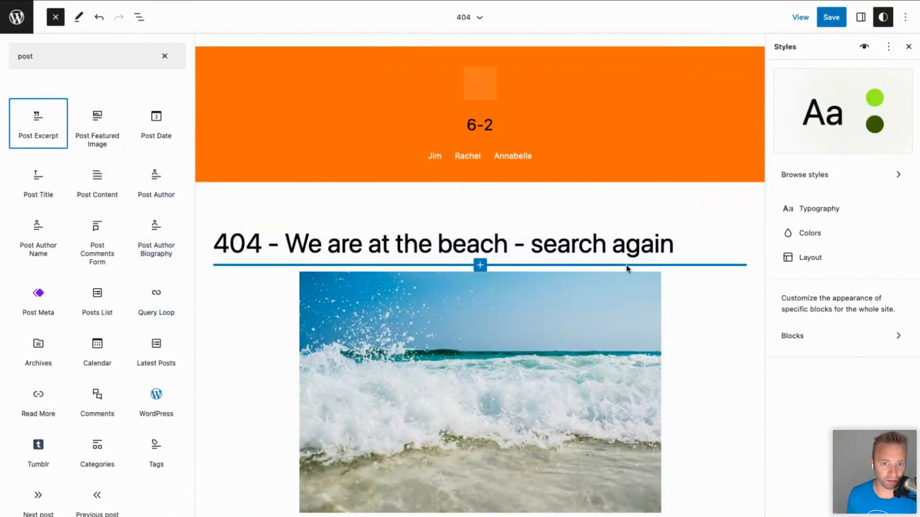
scroll(246, 410, "down", 5)
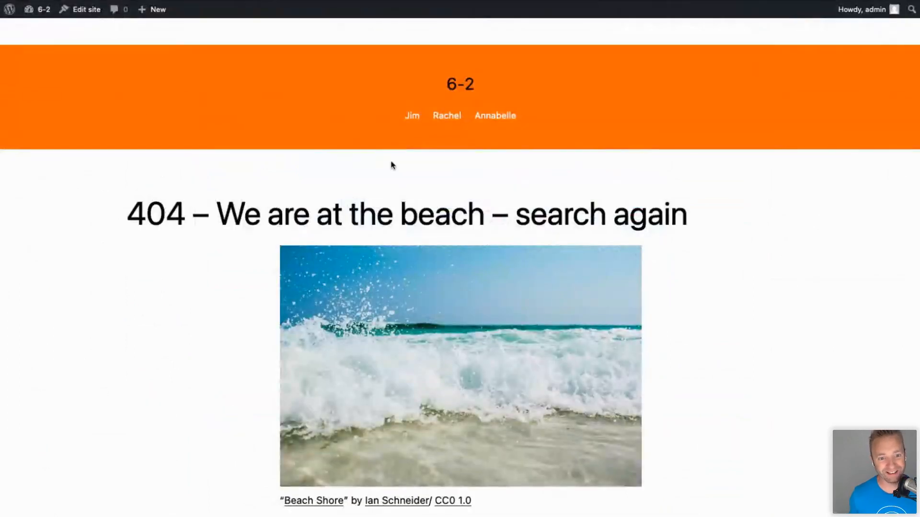
Scroll the live 404 page showing the beach heading and crashing-waves photo.
scroll(80, 345, "down", 4)
scroll(81, 346, "up", 4)
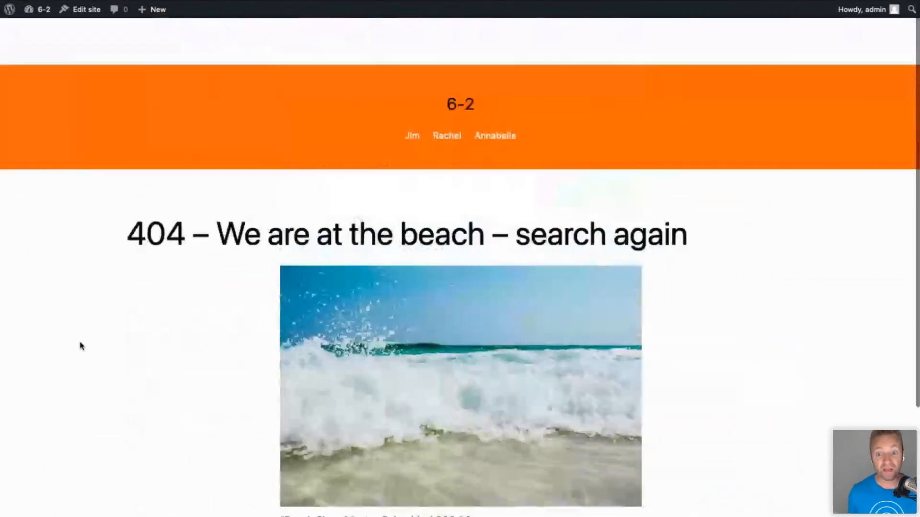